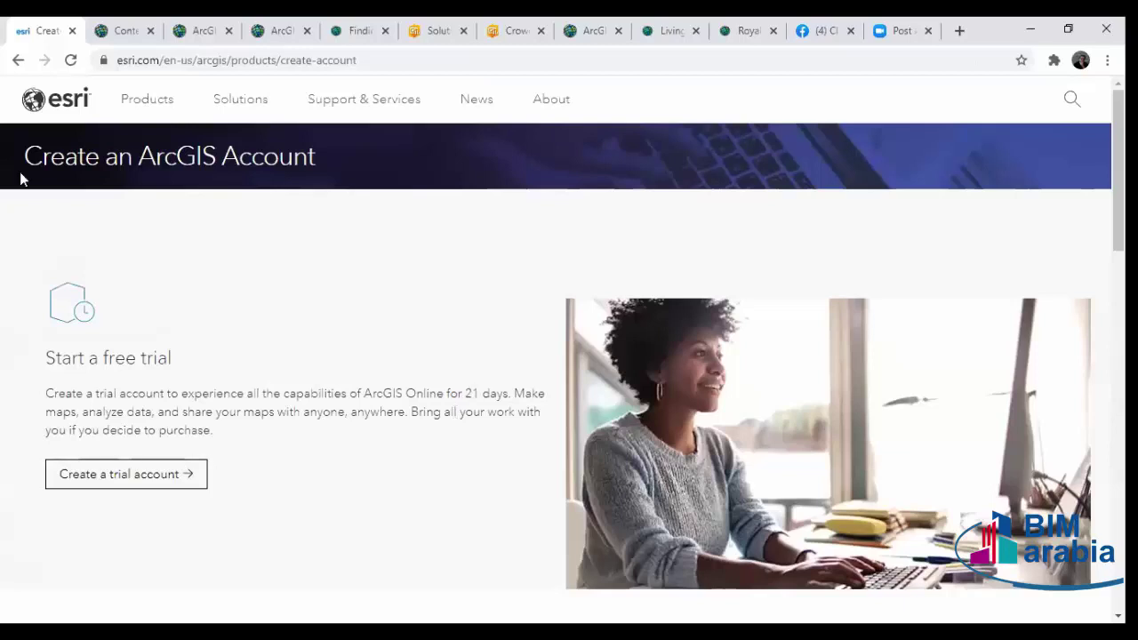
# Return to the ArcGIS login page, sign in to the organization account and dismiss the welcome message.
pyautogui.click(17, 59)
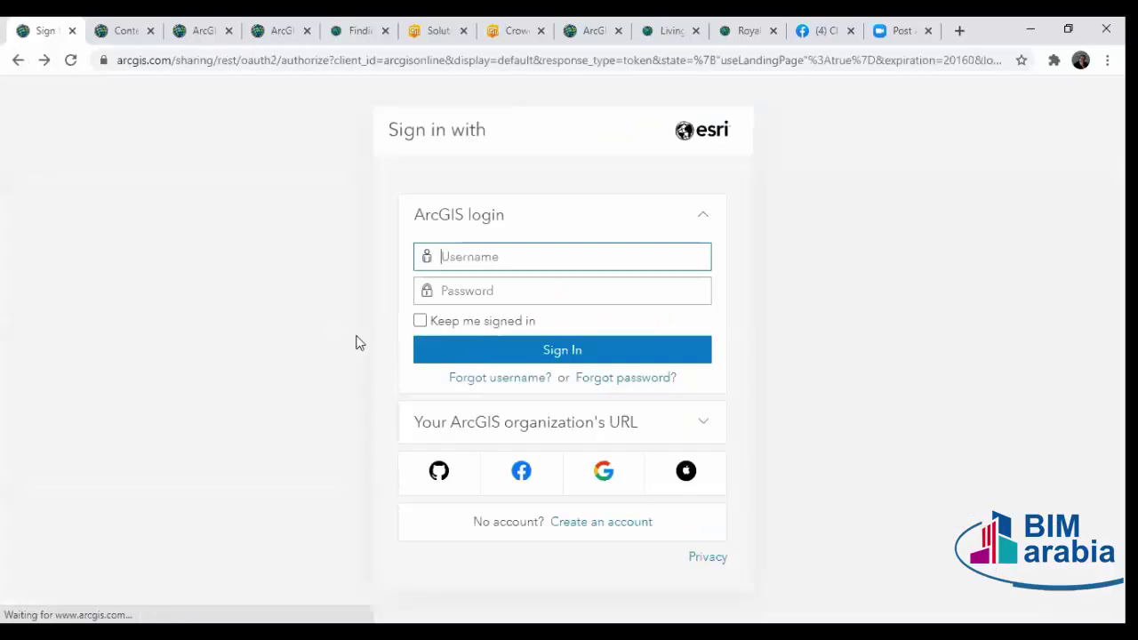
pyautogui.click(493, 352)
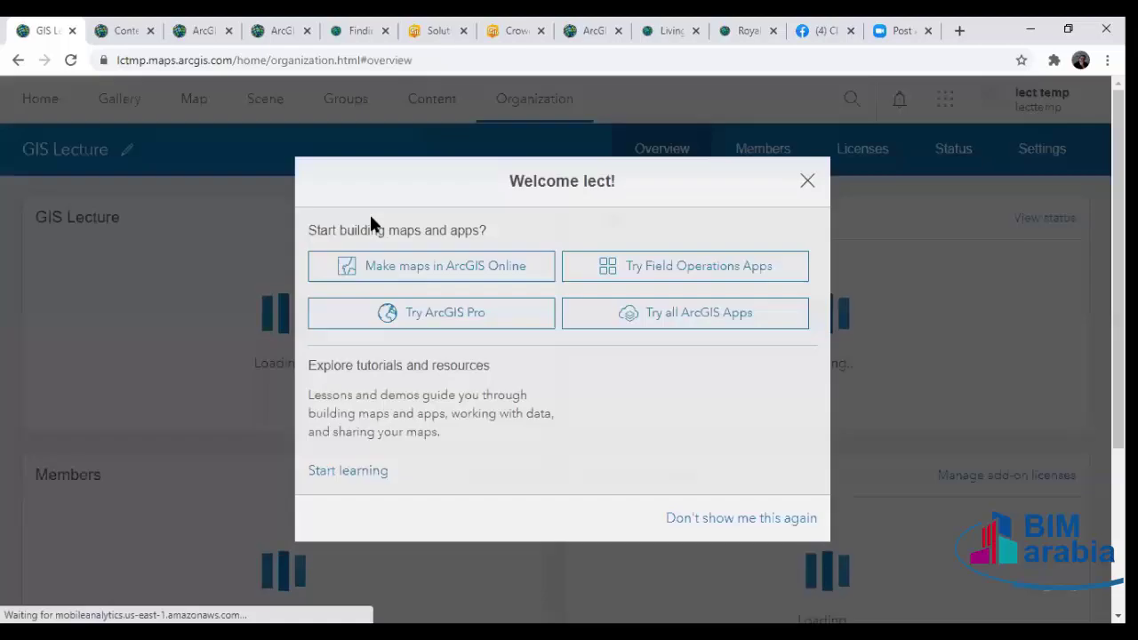
pyautogui.click(807, 182)
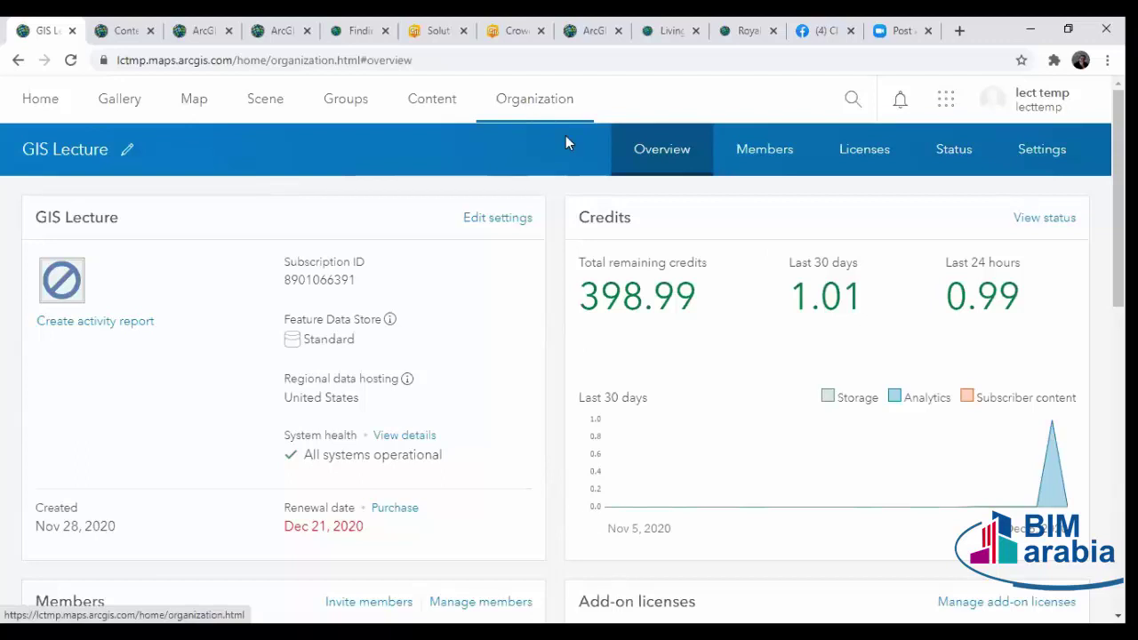
# Examine the organization overview's credits, members and add-on licenses, and view the My Groups list.
pyautogui.scroll(-1, 788, 490)
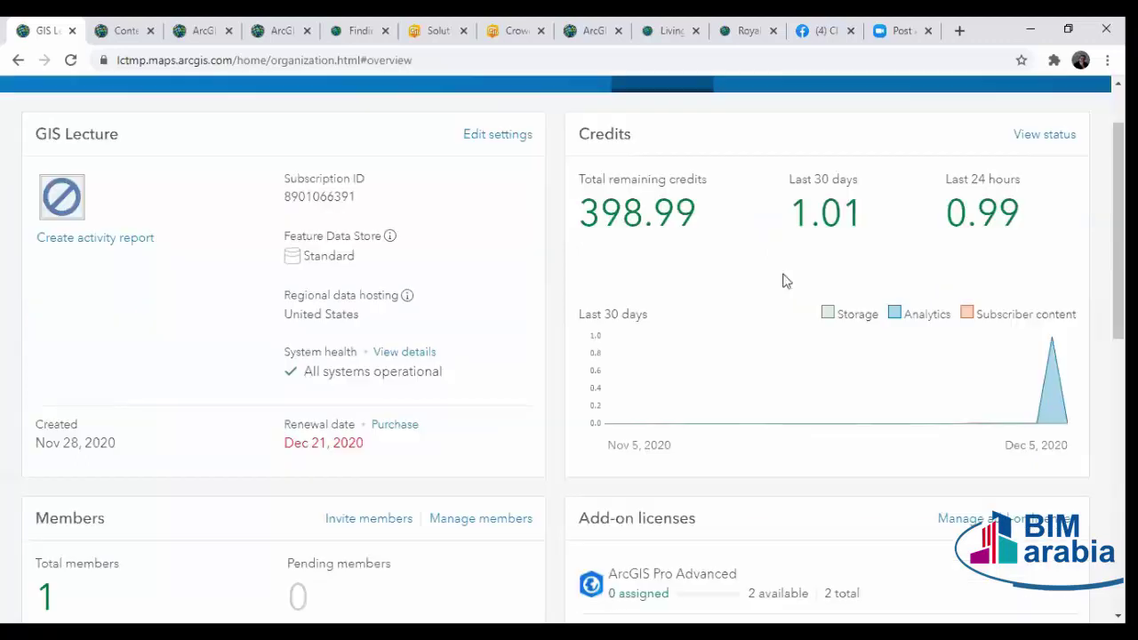
pyautogui.scroll(-3, 267, 496)
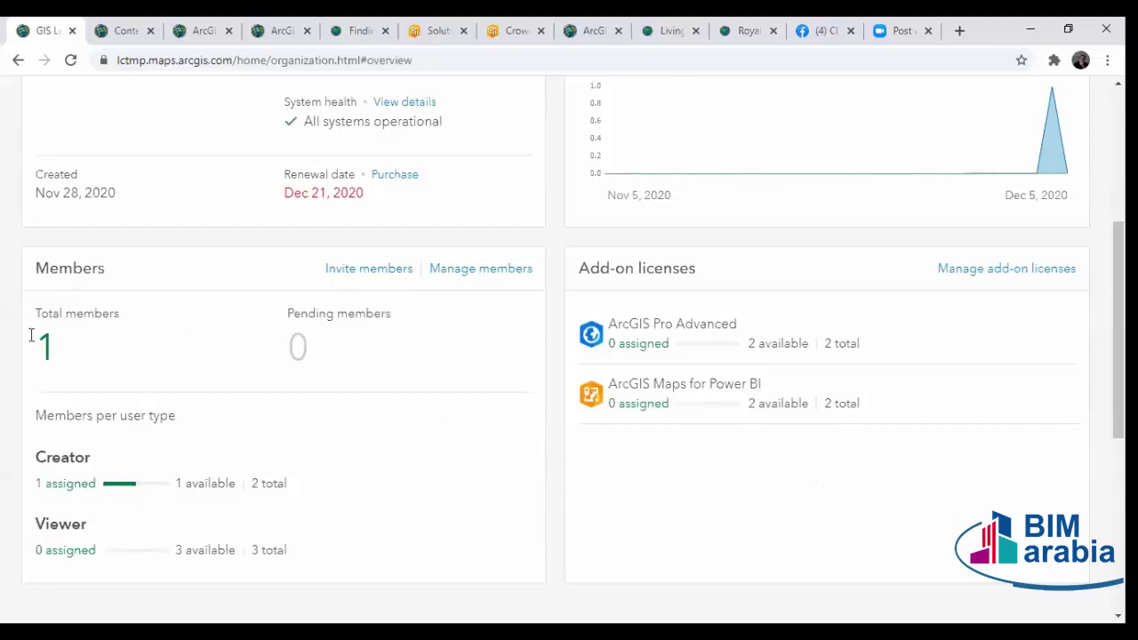
pyautogui.scroll(3, 49, 356)
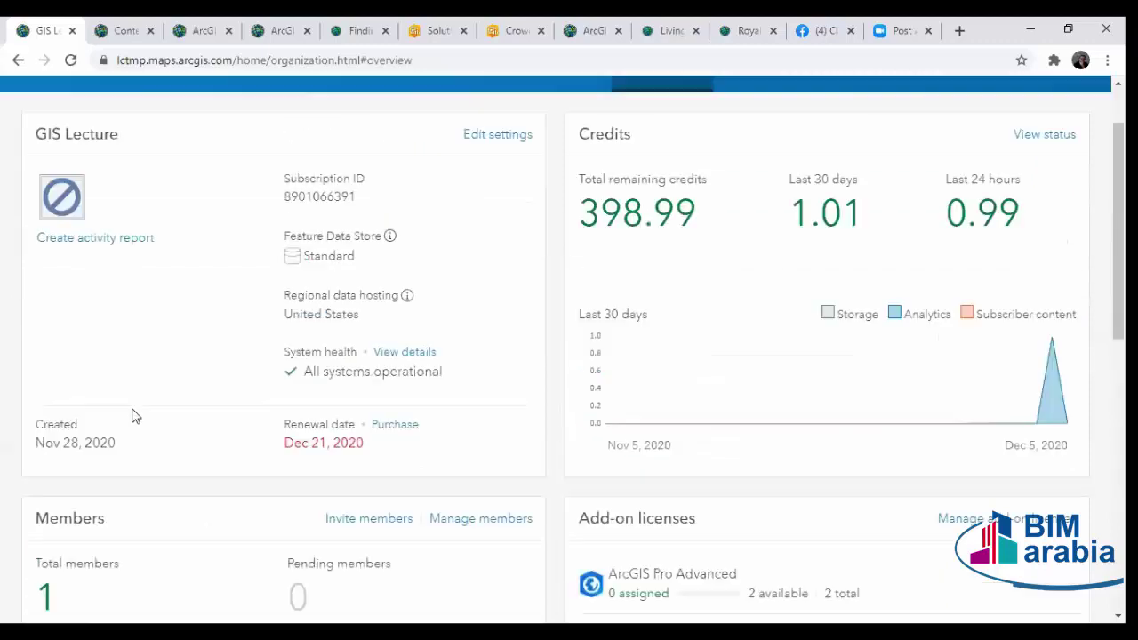
pyautogui.scroll(-1, 400, 444)
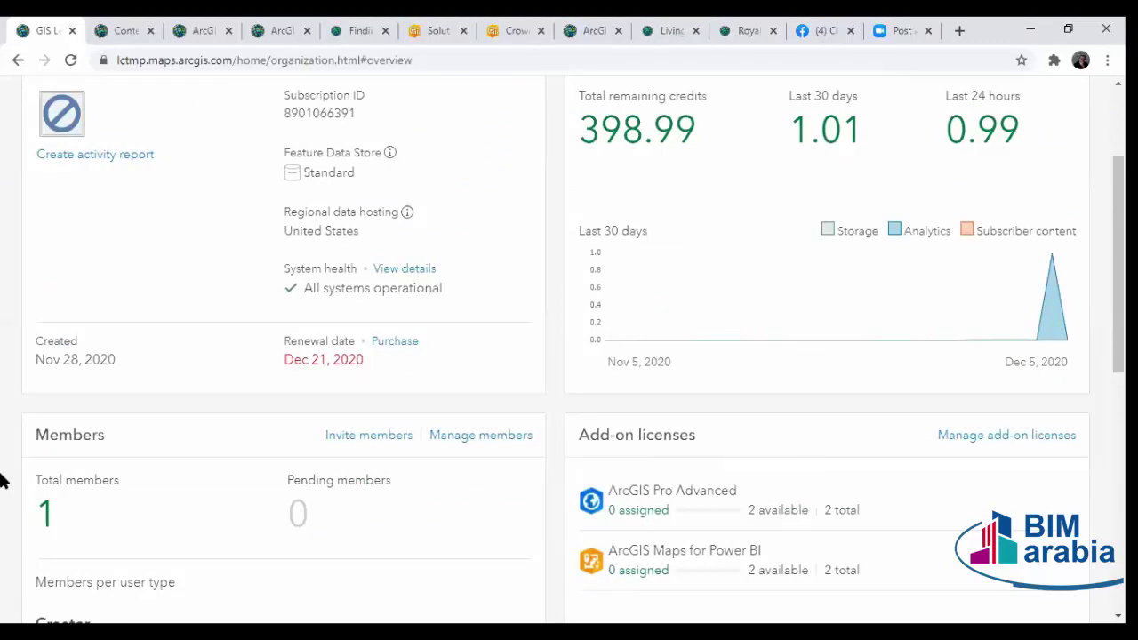
pyautogui.scroll(2, 2, 478)
pyautogui.scroll(-1, 1, 479)
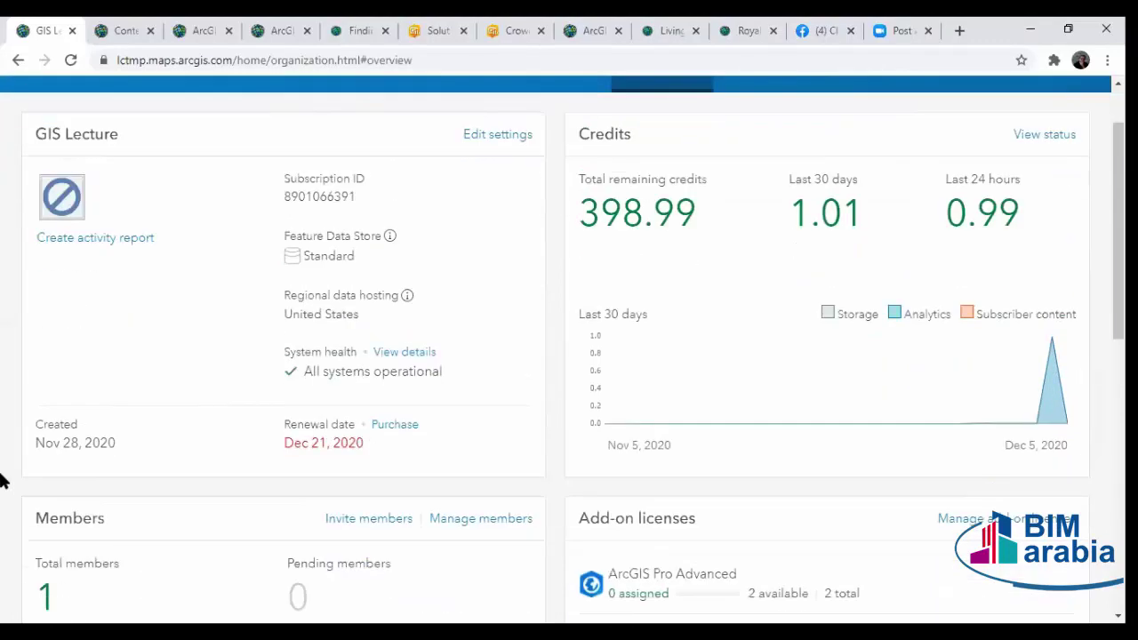
pyautogui.scroll(-1, 2, 480)
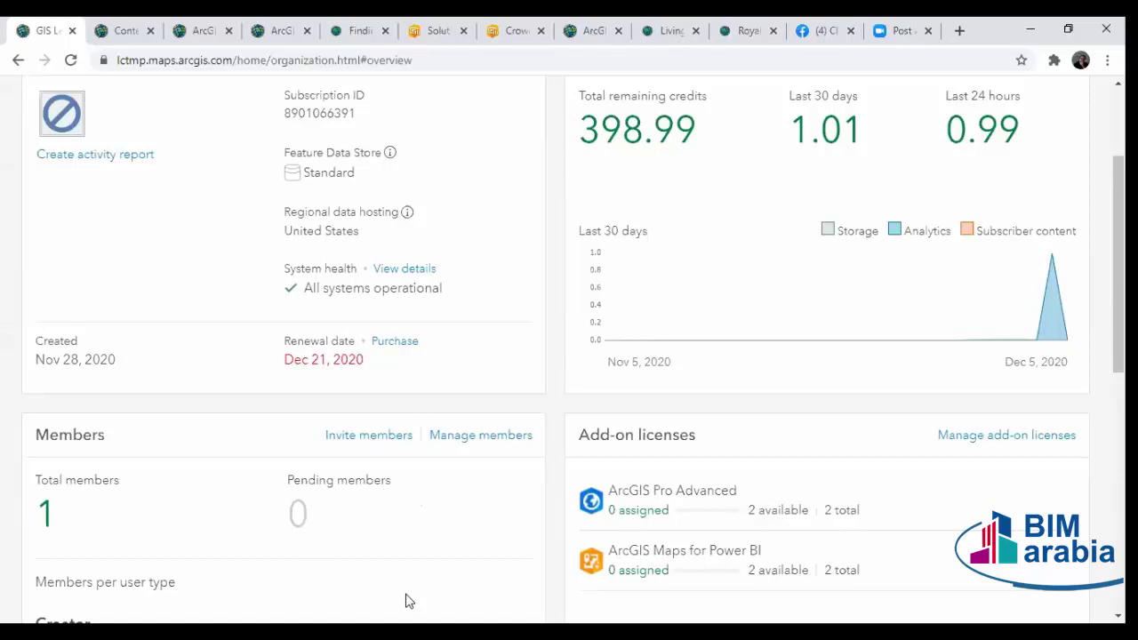
pyautogui.scroll(4, 368, 546)
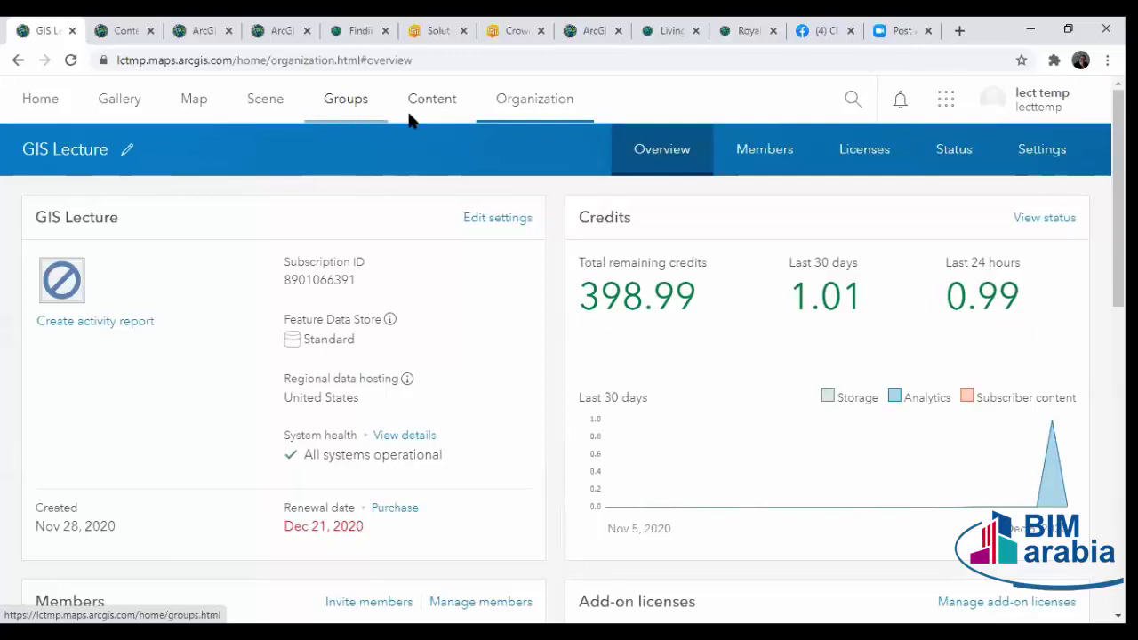
pyautogui.click(346, 105)
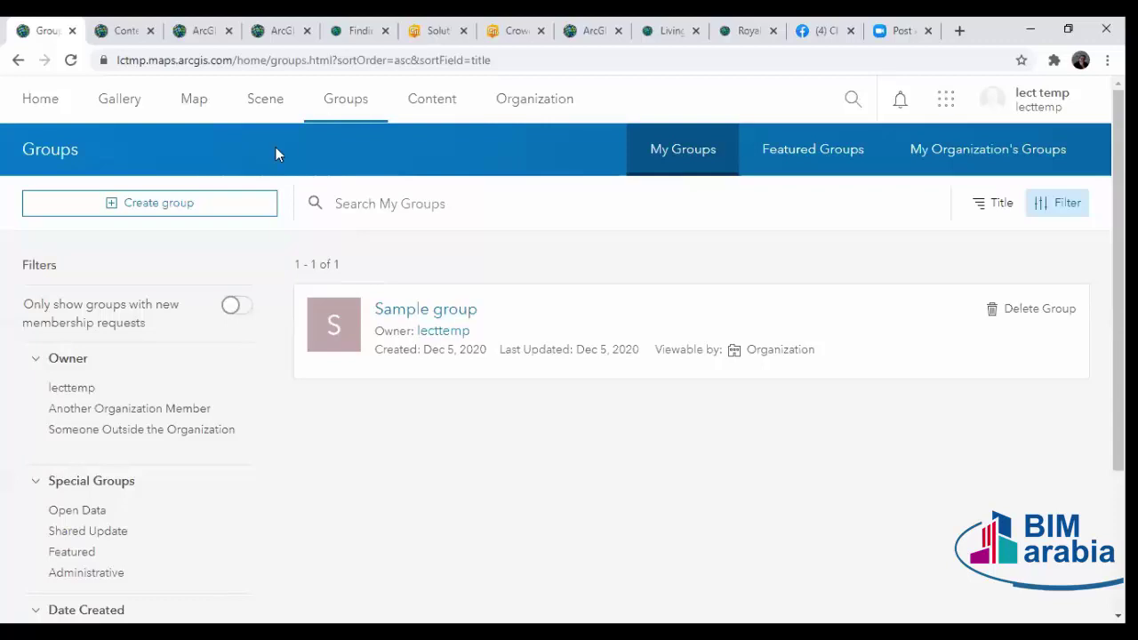
# Open the map viewer, frame Egypt and the Middle East, and set the basemap to Imagery Hybrid.
pyautogui.click(189, 105)
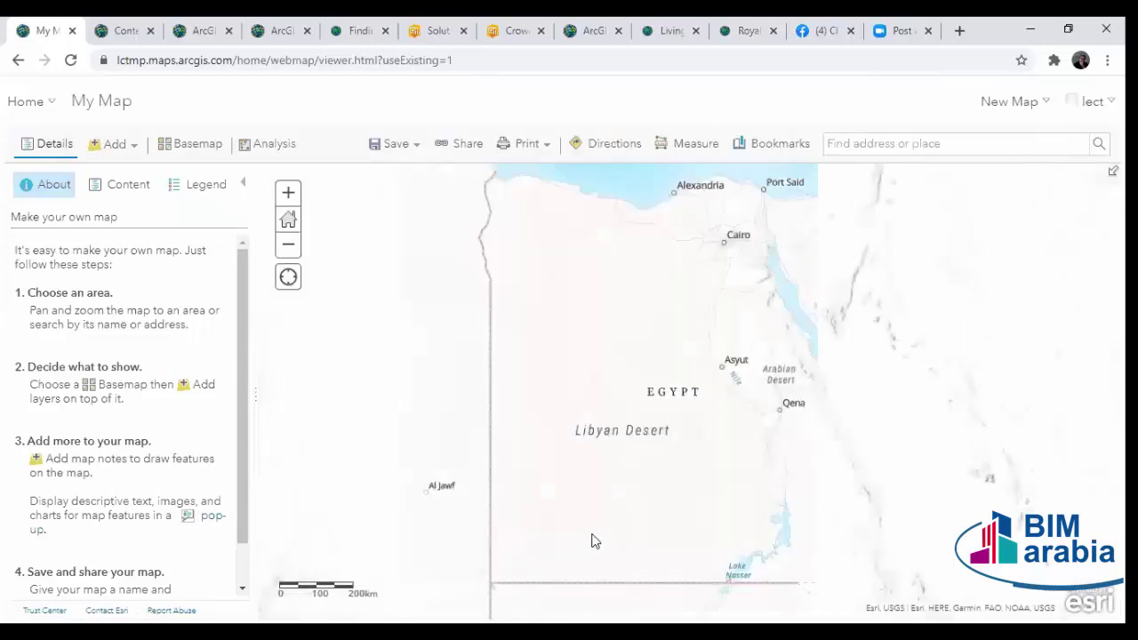
pyautogui.moveTo(507, 366); pyautogui.dragTo(507, 303)
pyautogui.moveTo(615, 236); pyautogui.dragTo(726, 449)
pyautogui.scroll(-3, 726, 451)
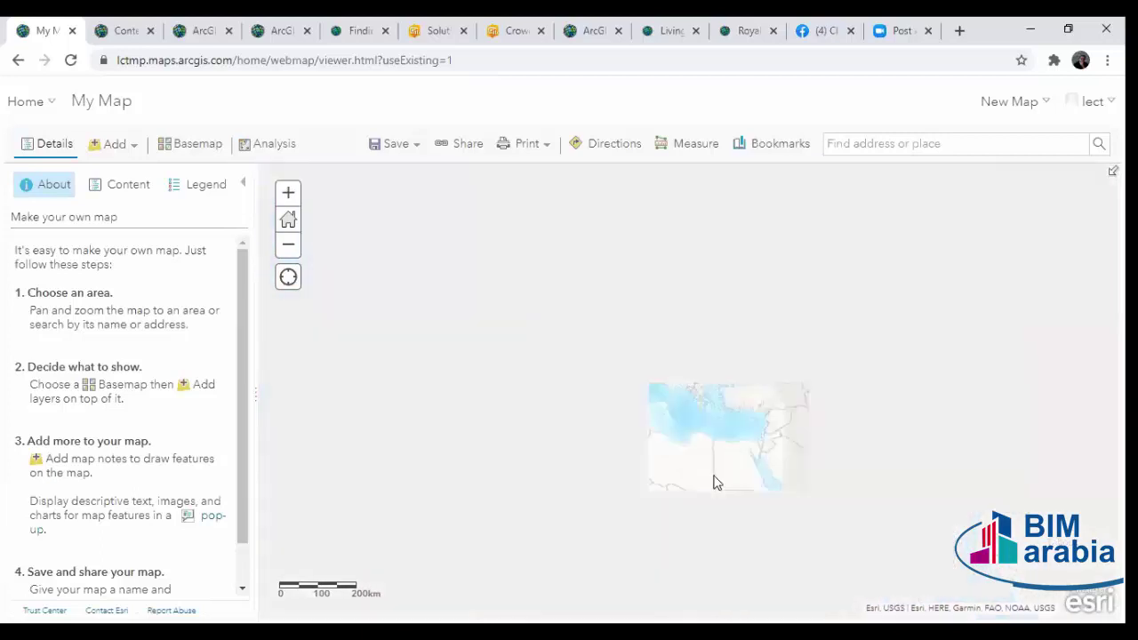
pyautogui.scroll(3, 421, 381)
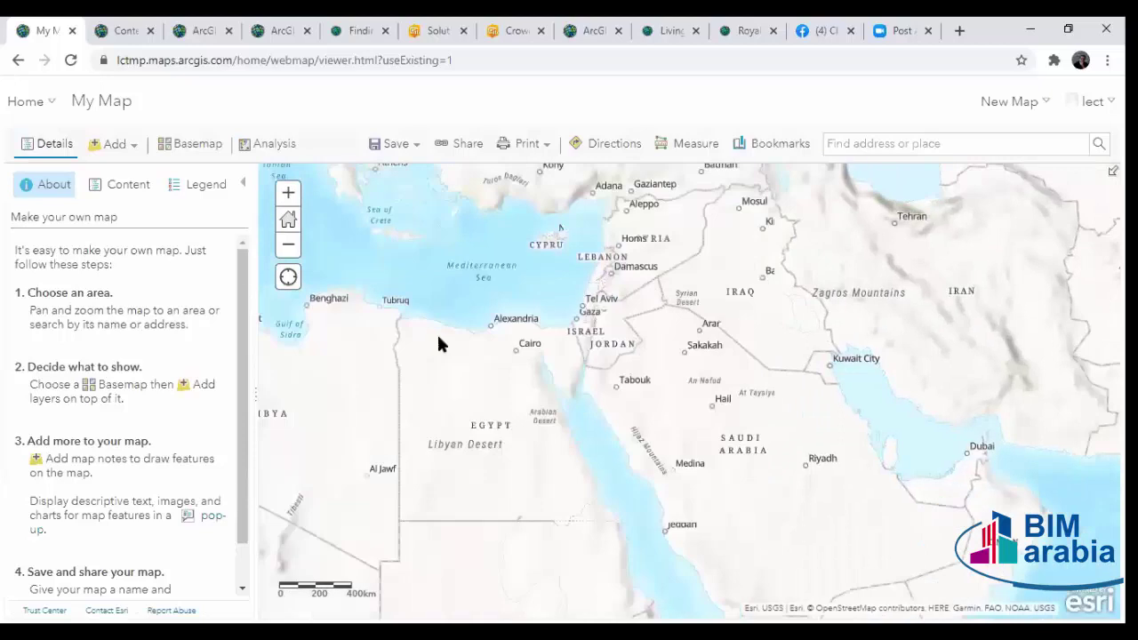
pyautogui.click(196, 144)
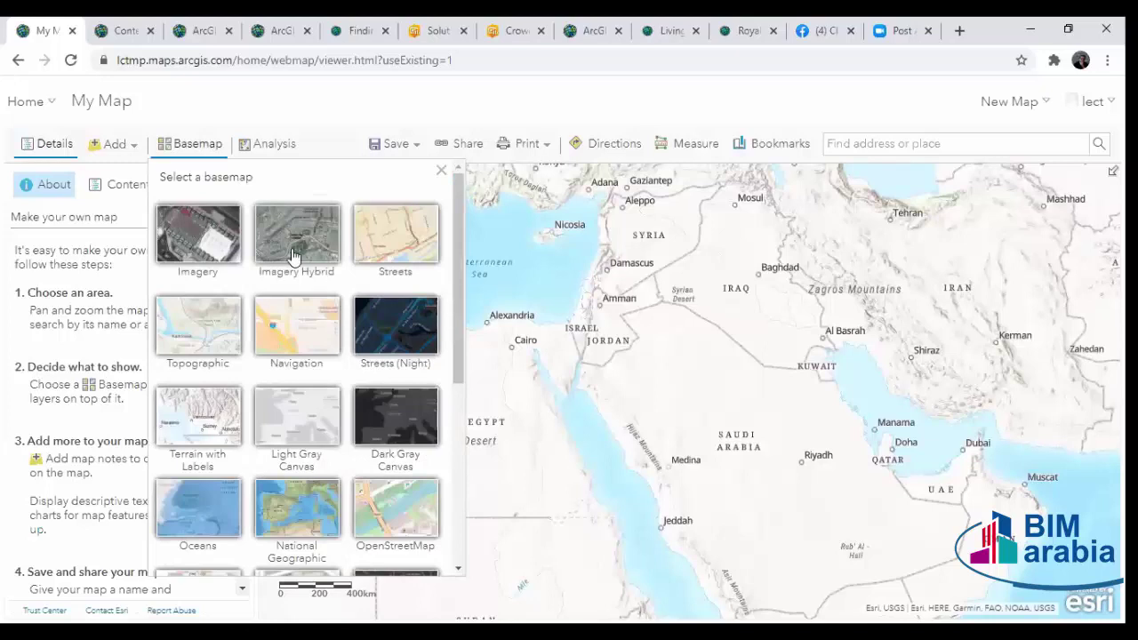
pyautogui.click(364, 283)
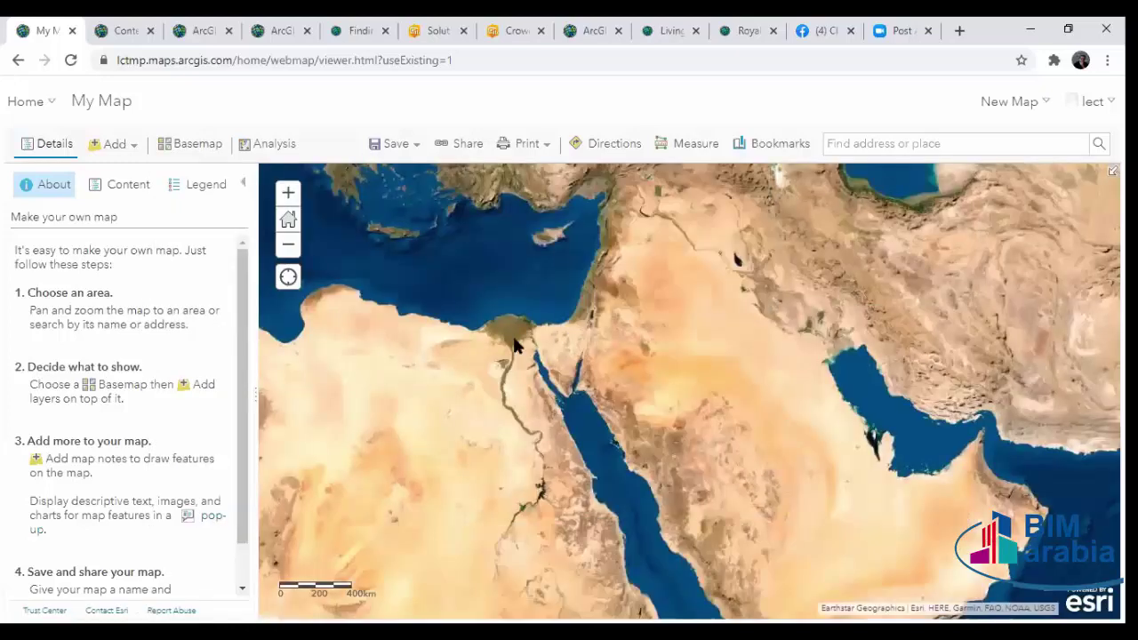
# Zoom in to the Cairo streets near Zamalek Sporting Club and switch the basemap to OpenStreetMap.
pyautogui.moveTo(478, 362); pyautogui.dragTo(477, 358)
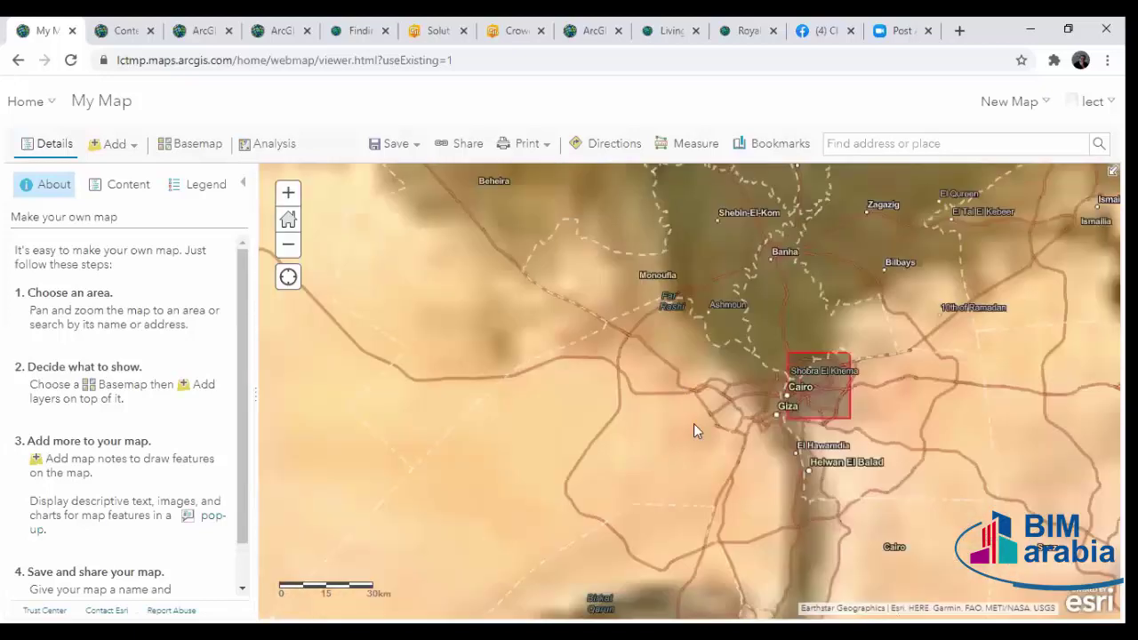
pyautogui.scroll(1, 733, 349)
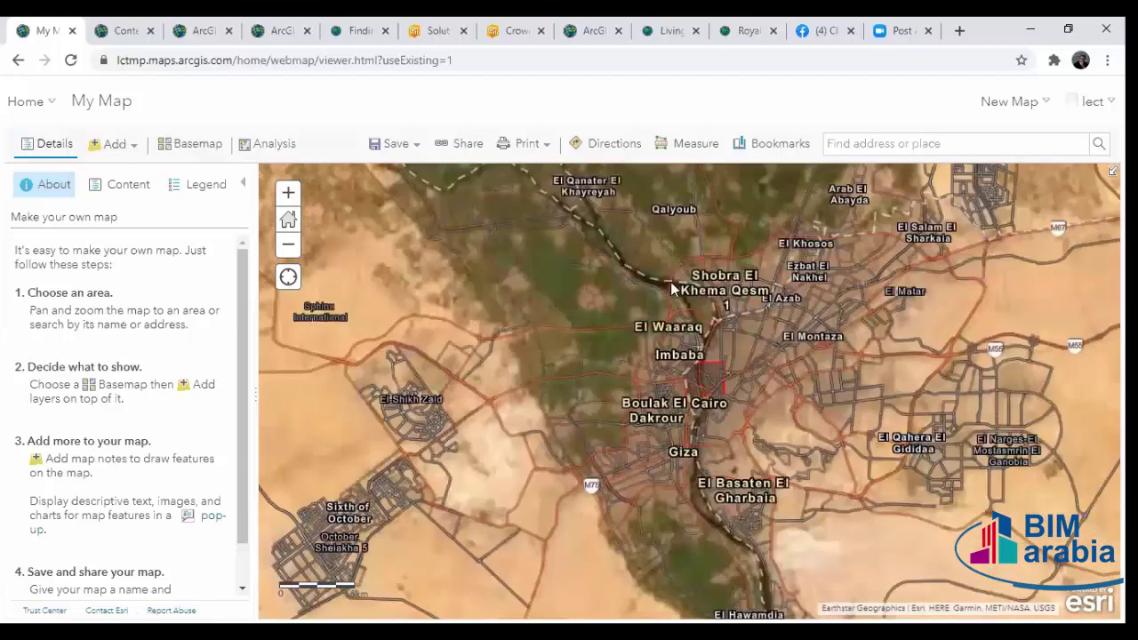
pyautogui.scroll(1, 733, 263)
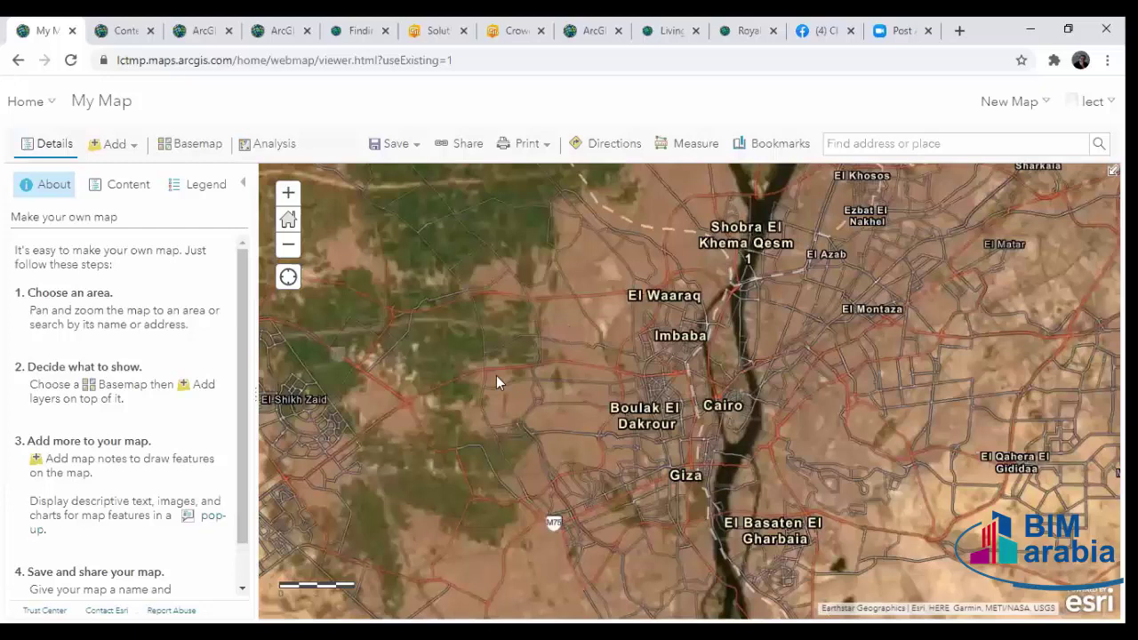
pyautogui.scroll(1, 496, 375)
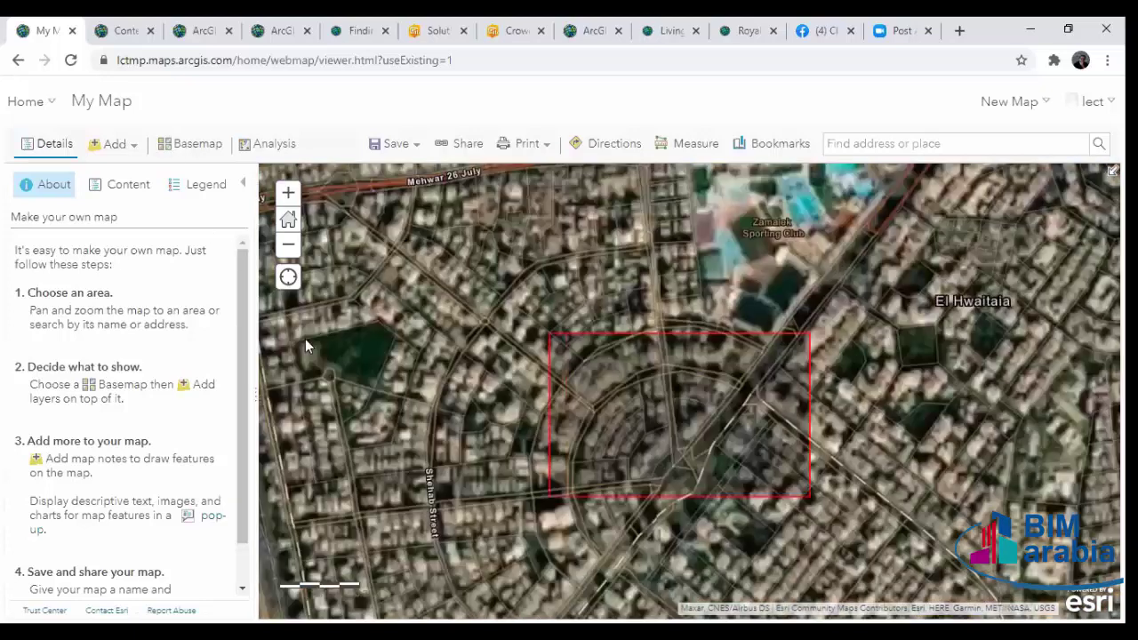
pyautogui.scroll(2, 296, 341)
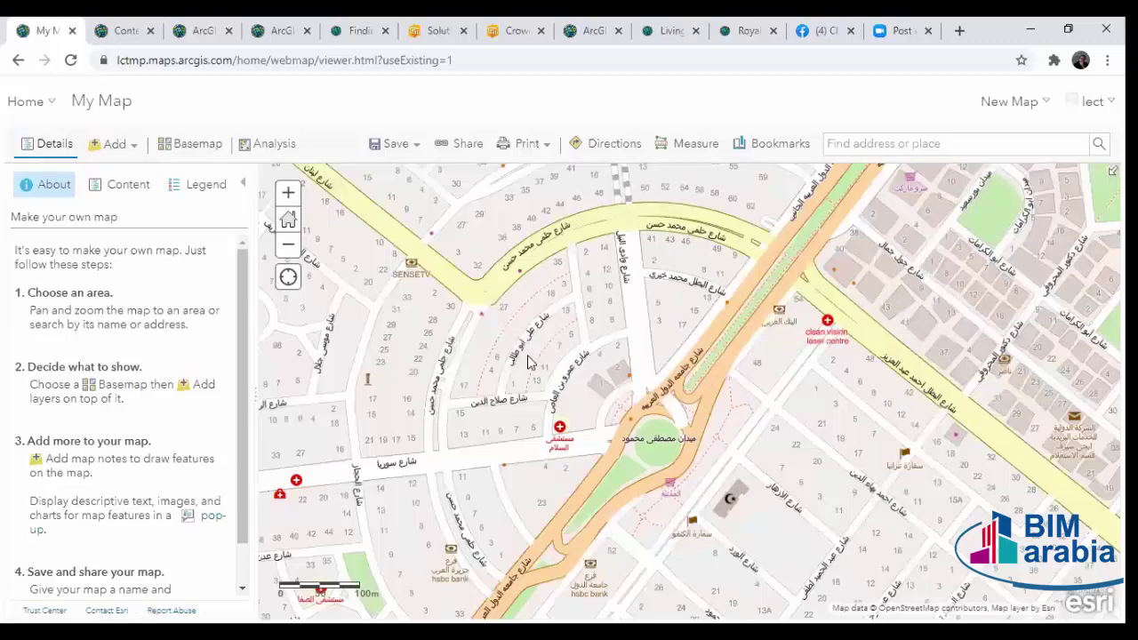
pyautogui.moveTo(602, 412); pyautogui.dragTo(608, 400)
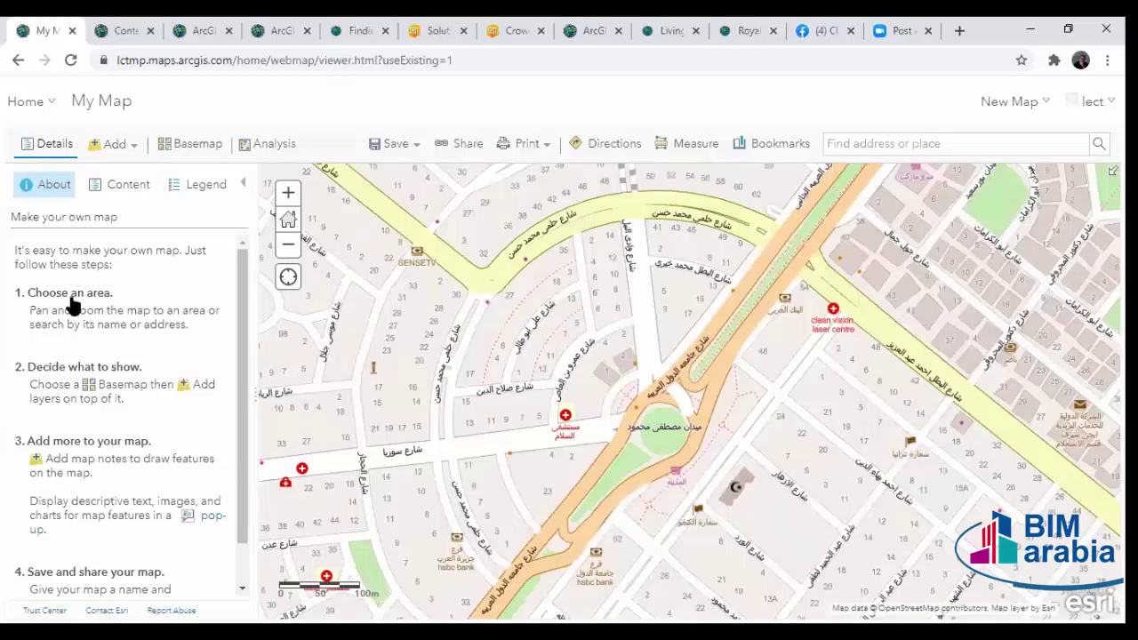
# Open the My Content page, look at the Scene Viewer and return to the content page.
pyautogui.click(25, 102)
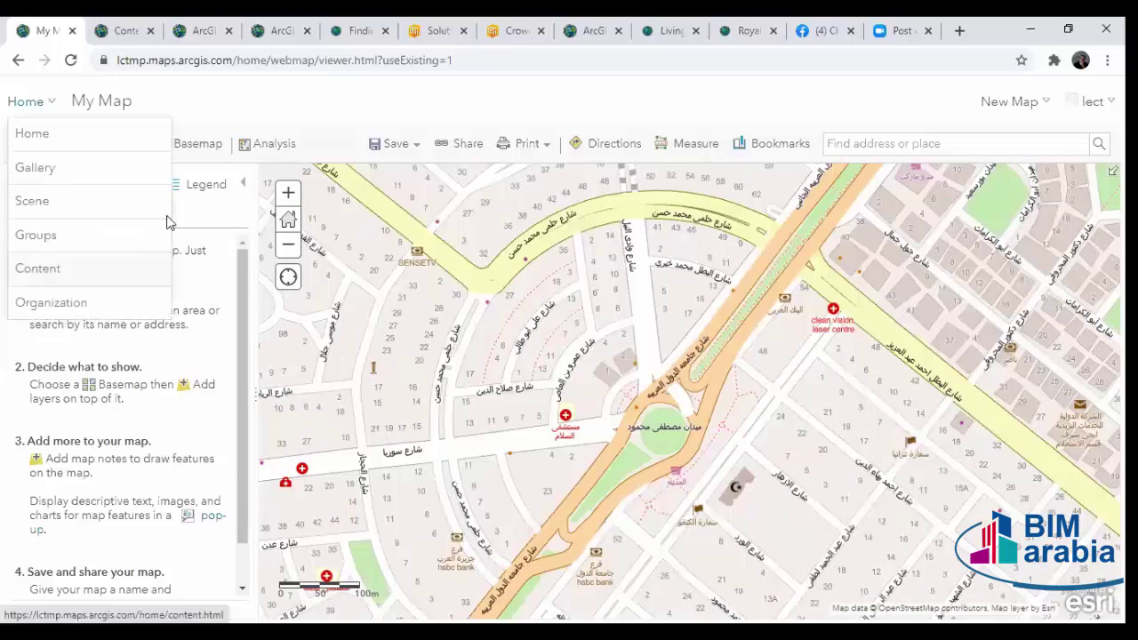
pyautogui.click(134, 267)
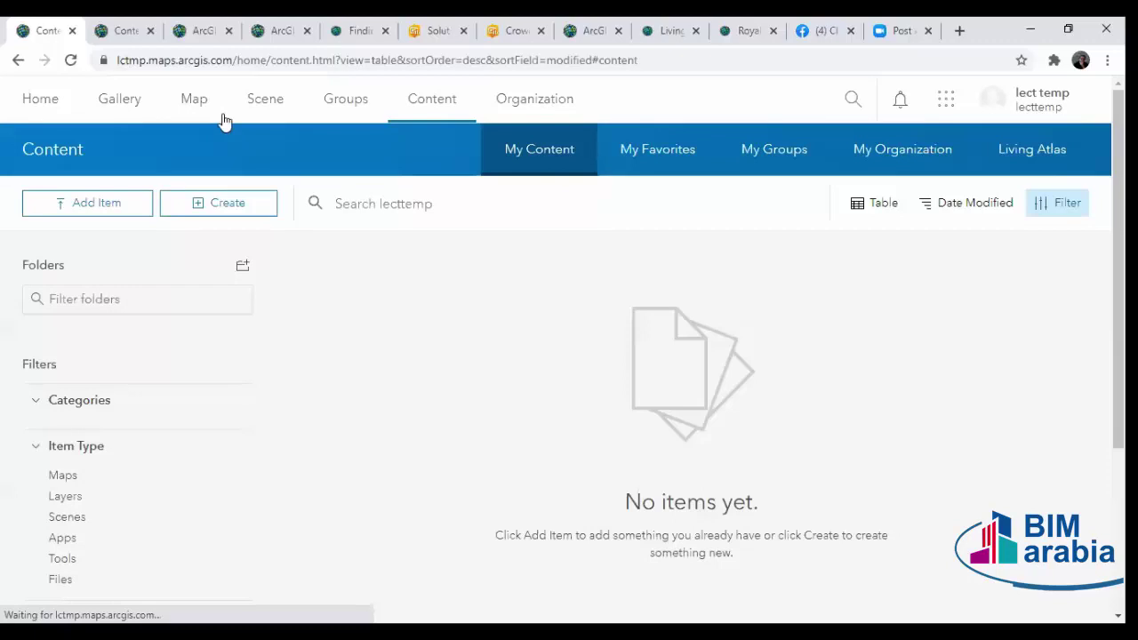
pyautogui.click(262, 105)
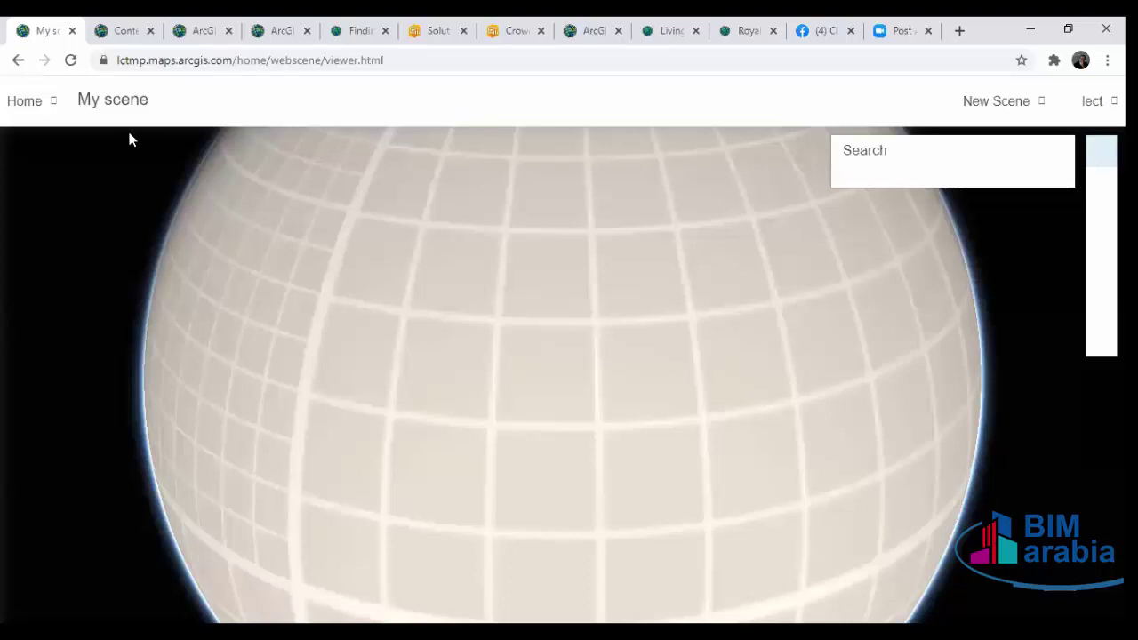
pyautogui.hotkey('alt', 'Left')
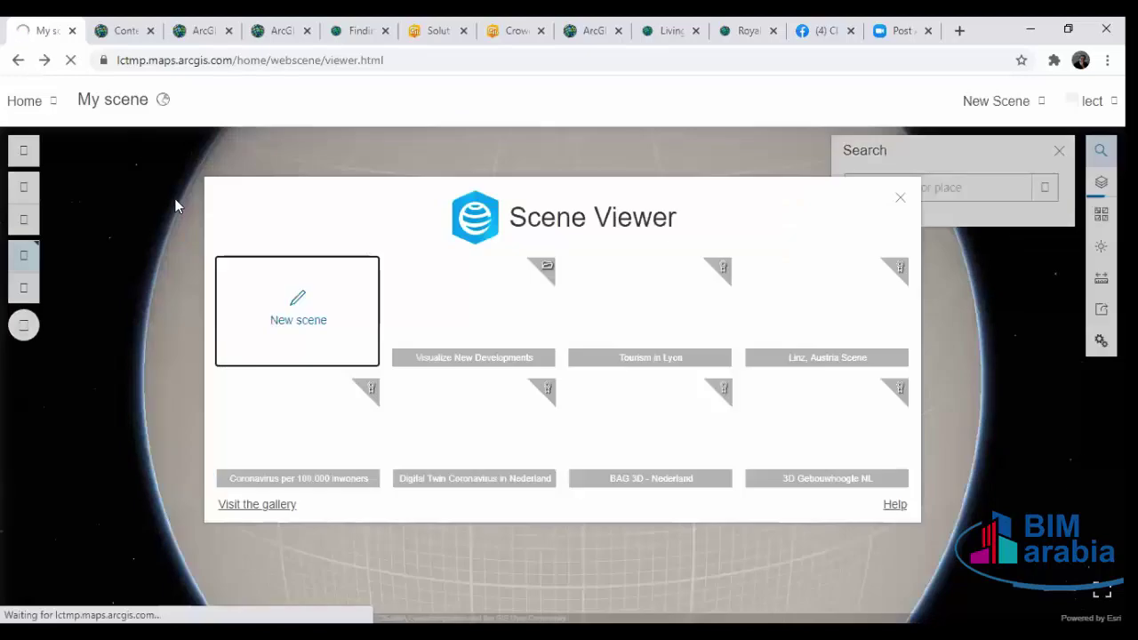
pyautogui.hotkey('alt', 'Left')
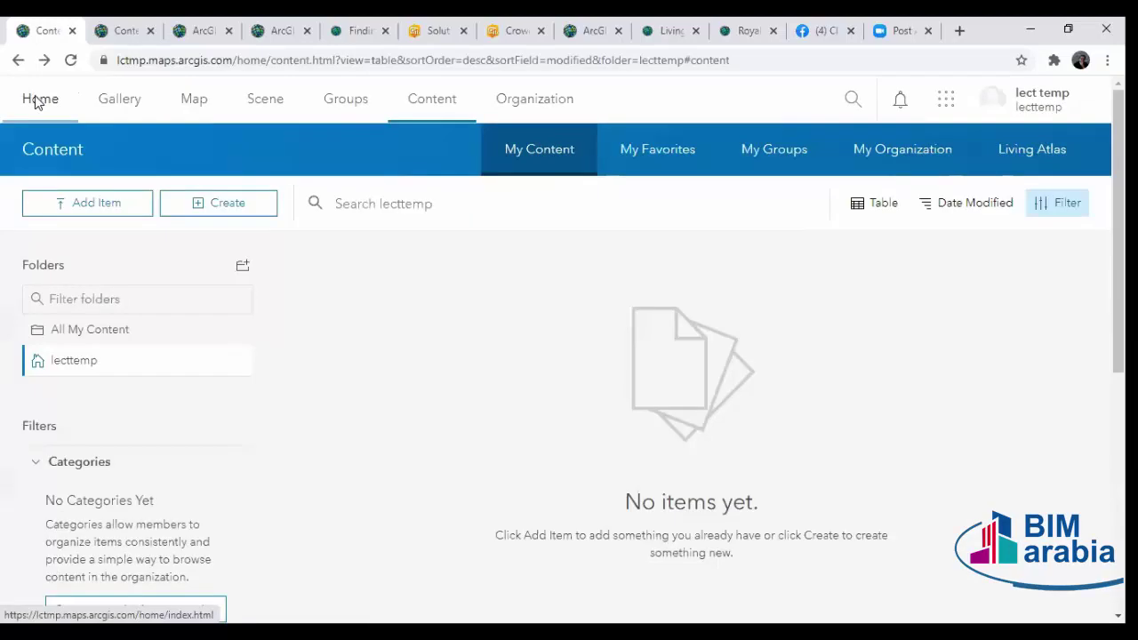
# Open the organization's home page for editing and add an item gallery block of the Sample group to its body.
pyautogui.click(37, 99)
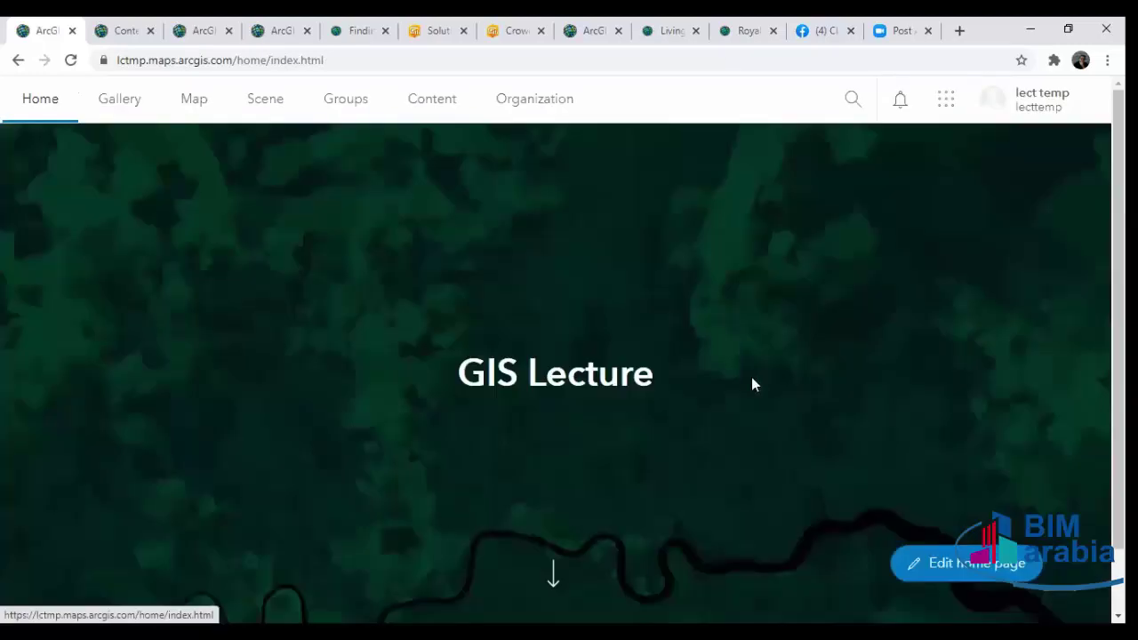
pyautogui.click(959, 566)
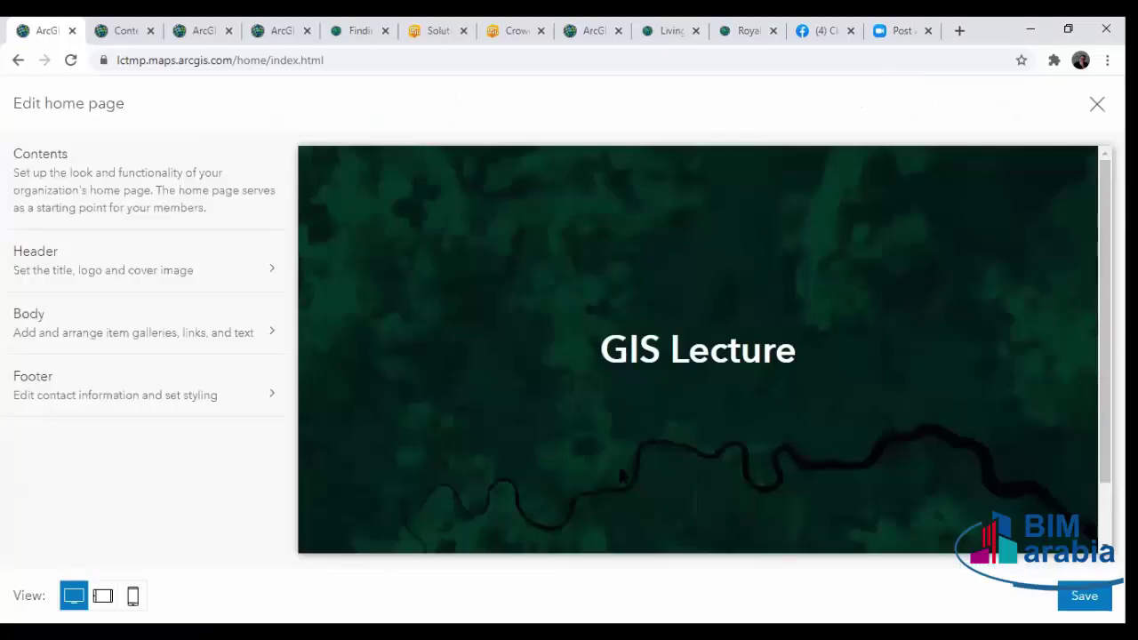
pyautogui.click(190, 382)
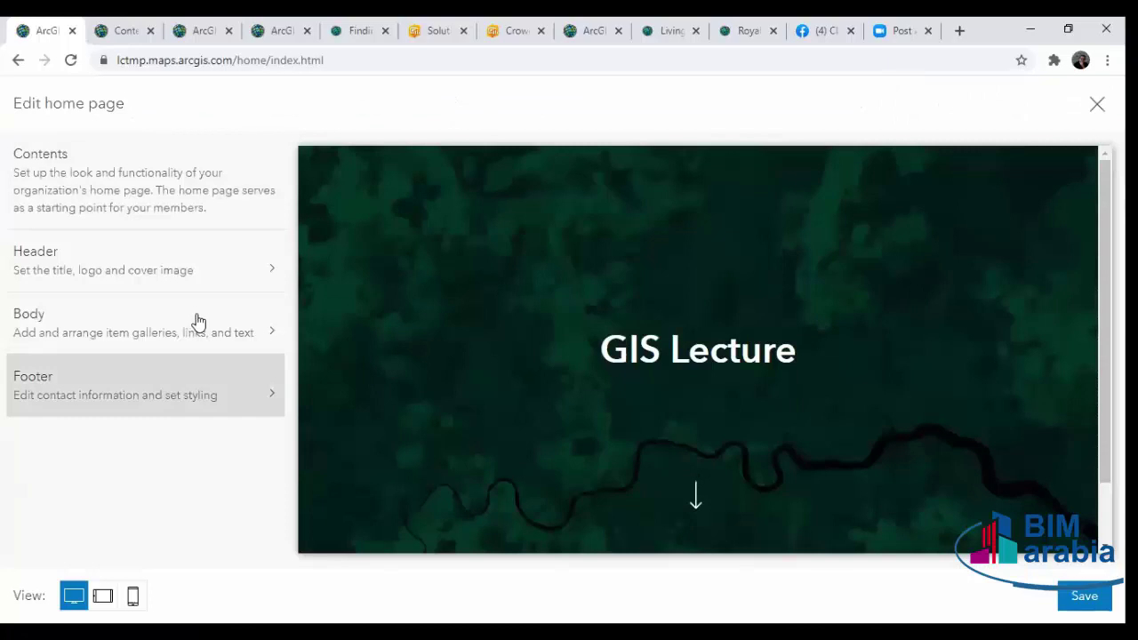
pyautogui.click(124, 321)
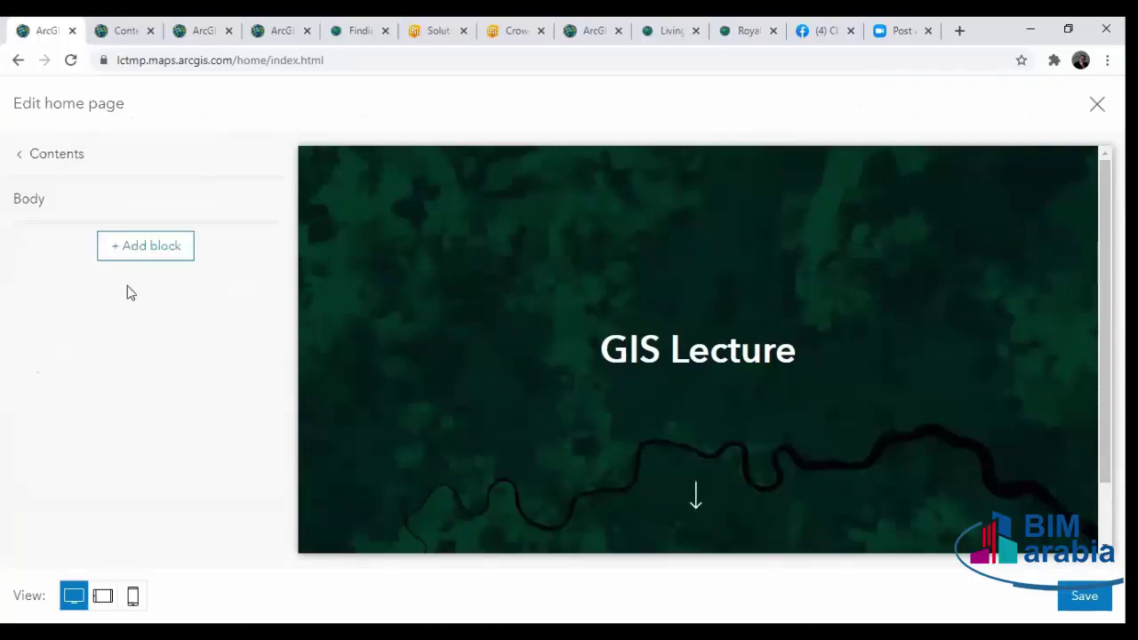
pyautogui.click(132, 254)
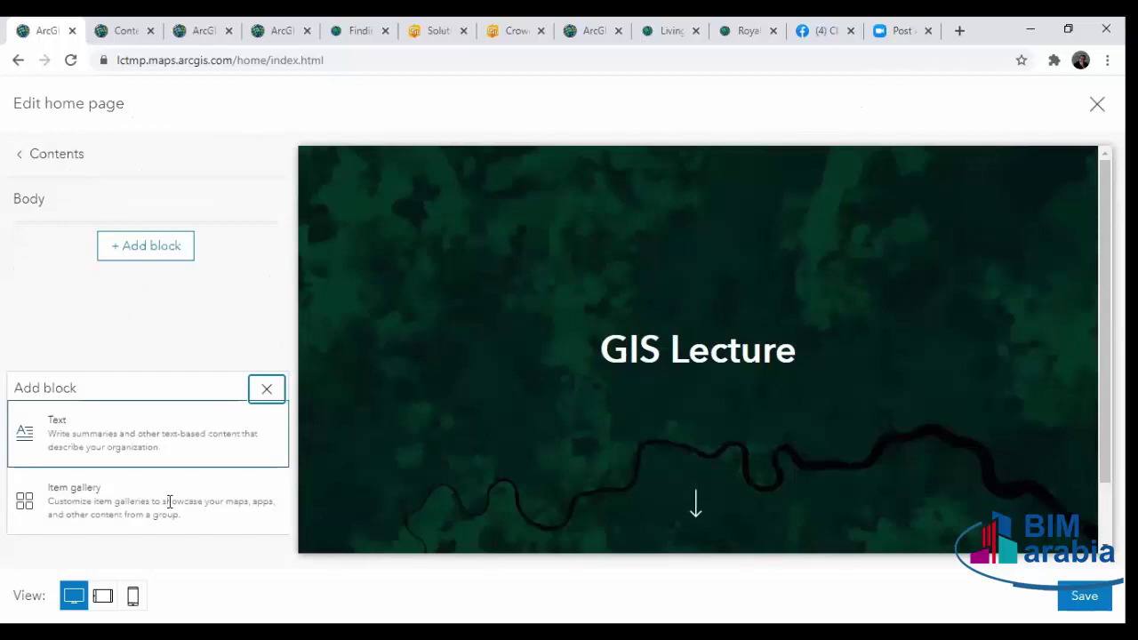
pyautogui.click(119, 467)
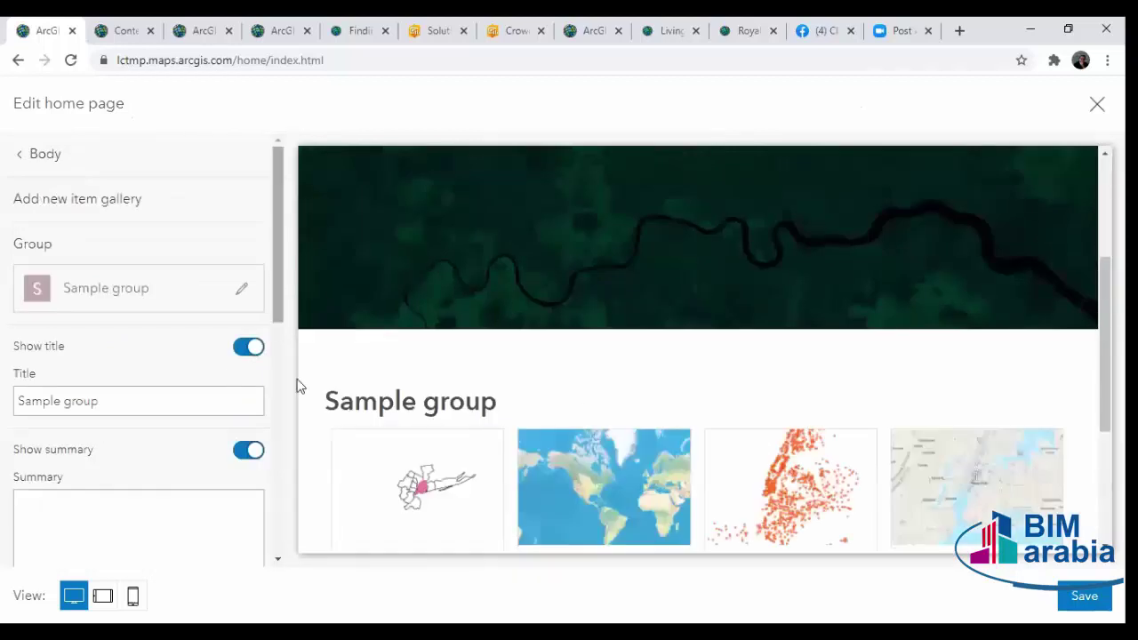
# Set the Sample group gallery's background color to Black, save the home page and review the published gallery.
pyautogui.scroll(-6, 281, 495)
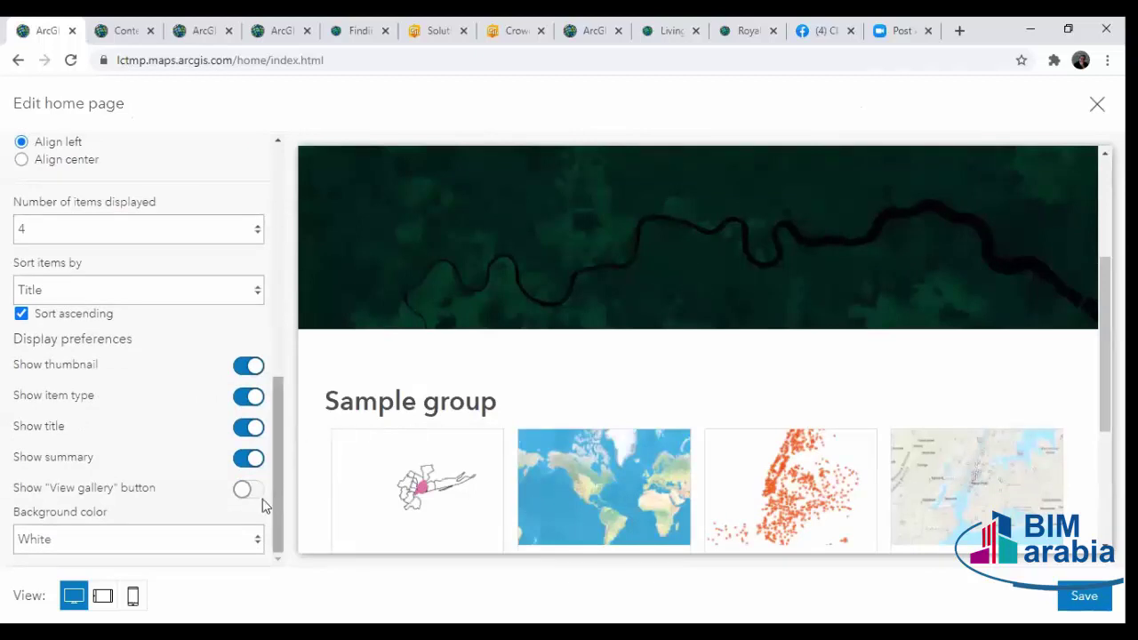
pyautogui.click(256, 538)
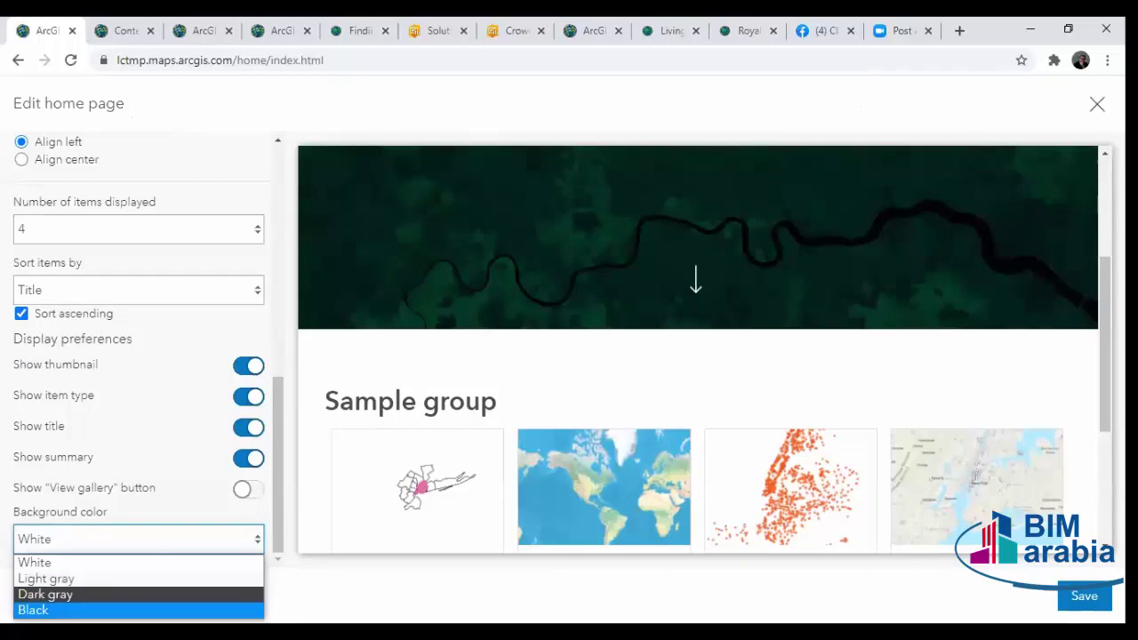
pyautogui.click(105, 610)
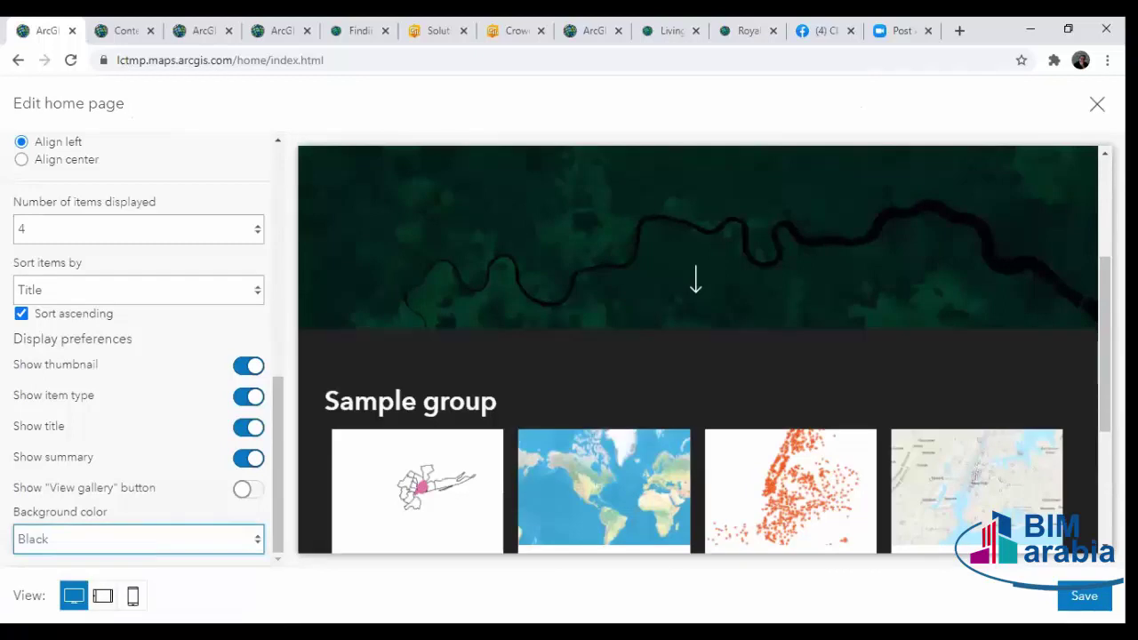
pyautogui.click(1086, 597)
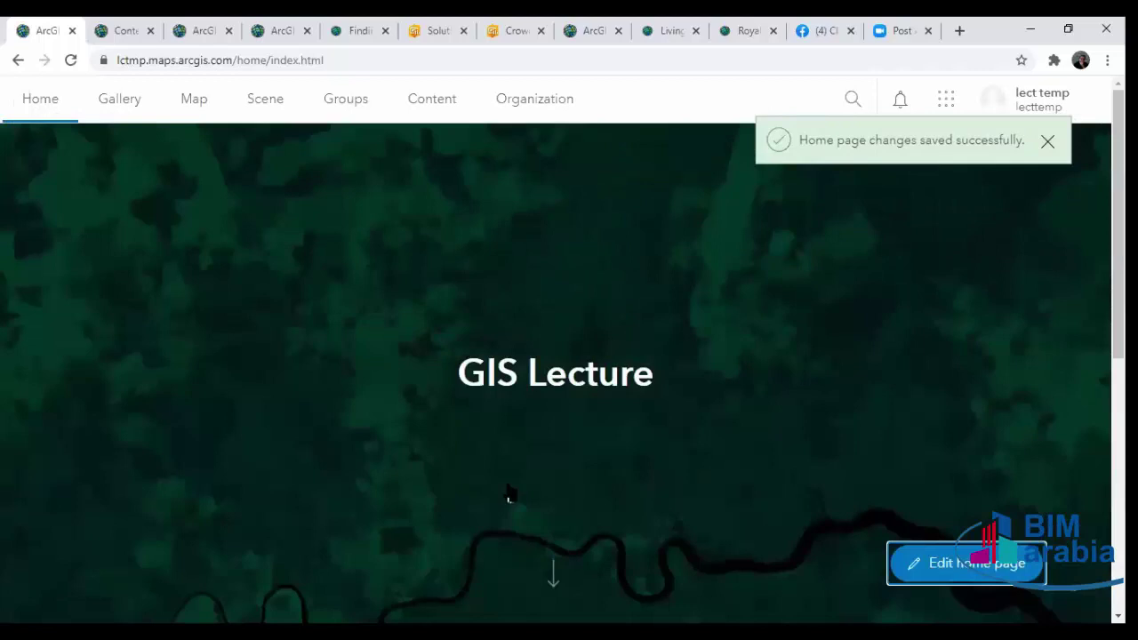
pyautogui.scroll(-5, 503, 489)
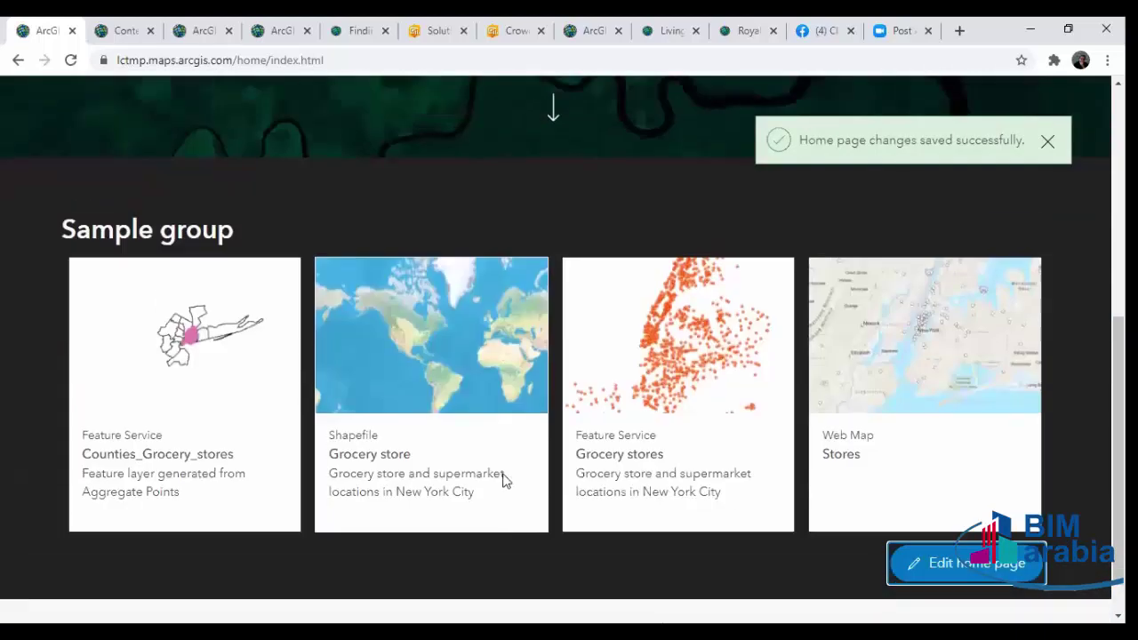
pyautogui.scroll(5, 356, 191)
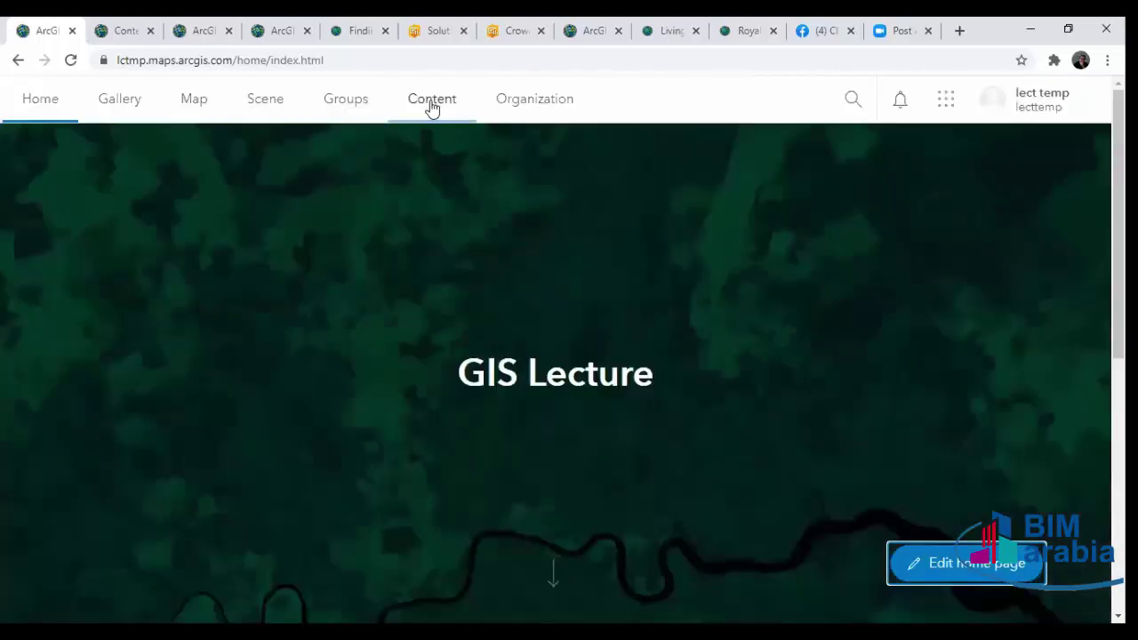
# Open the organization's My Content page and look at the options for adding an item.
pyautogui.click(435, 133)
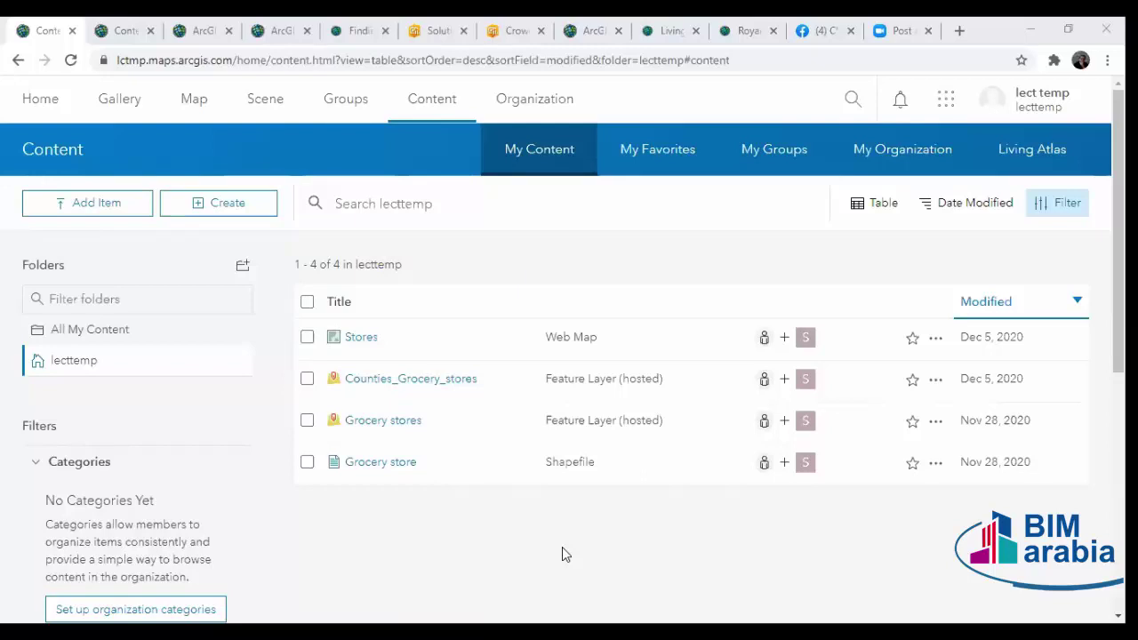
pyautogui.moveTo(397, 482); pyautogui.dragTo(409, 536)
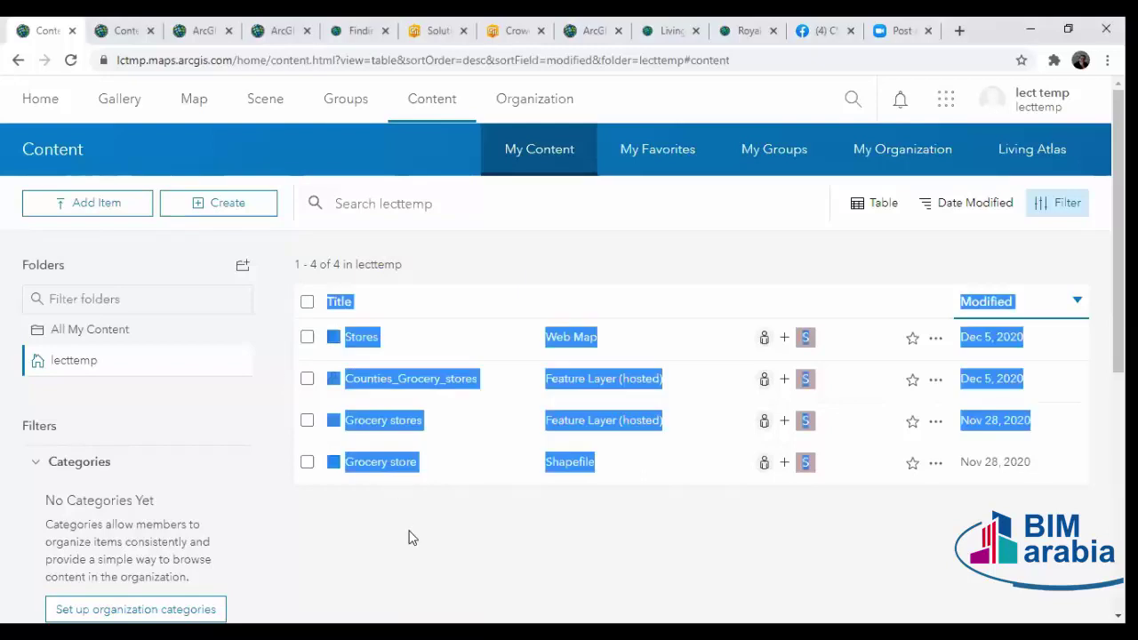
pyautogui.click(411, 536)
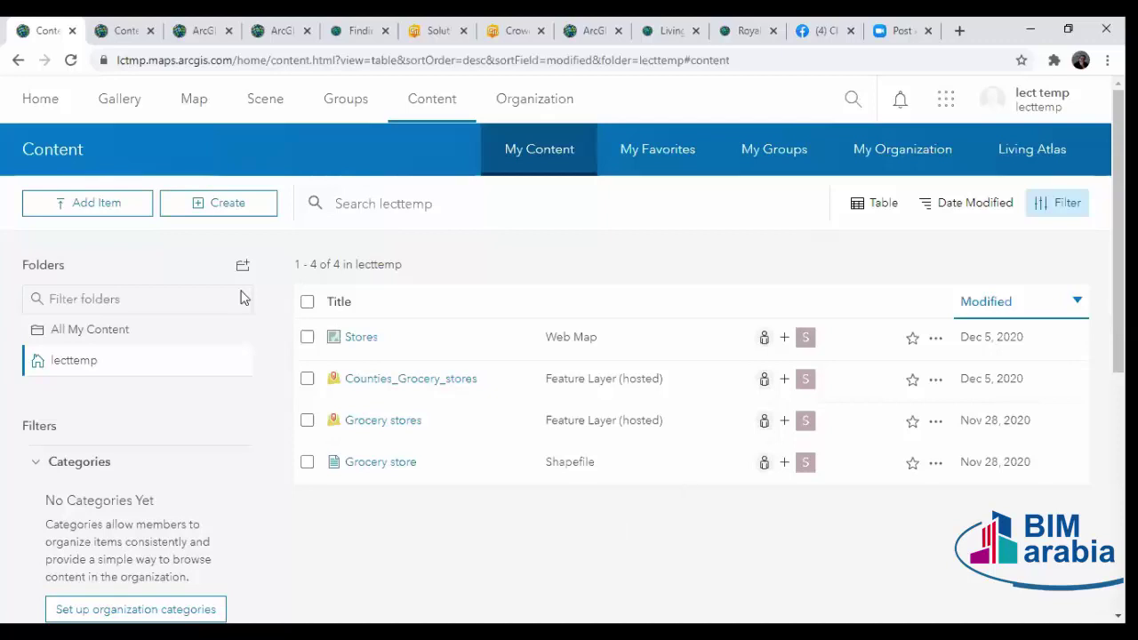
pyautogui.click(131, 206)
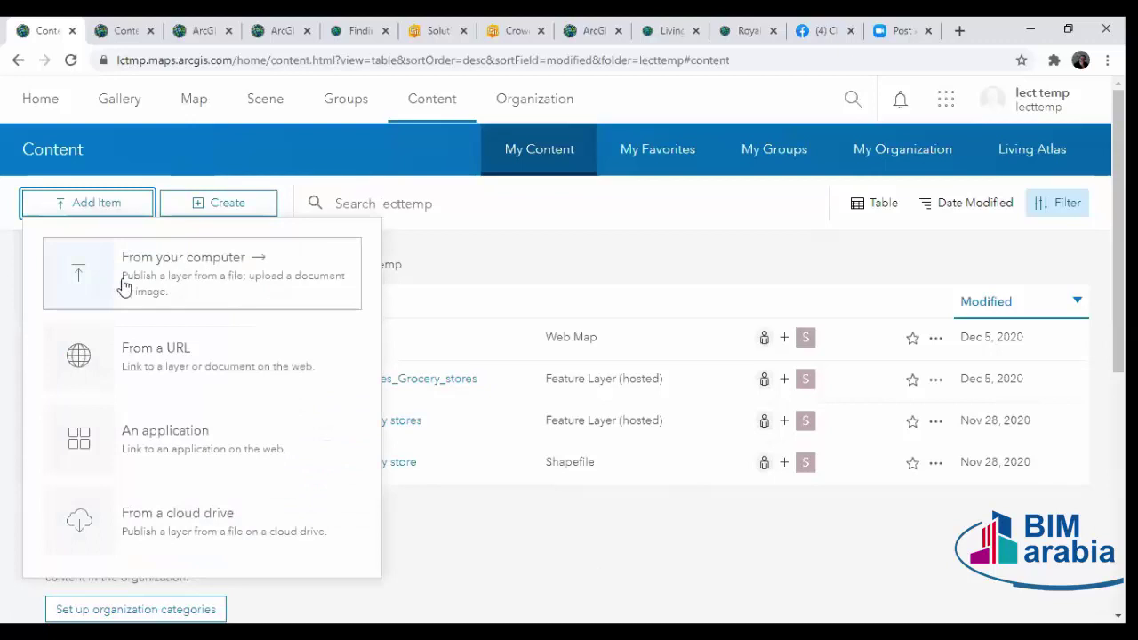
pyautogui.click(434, 516)
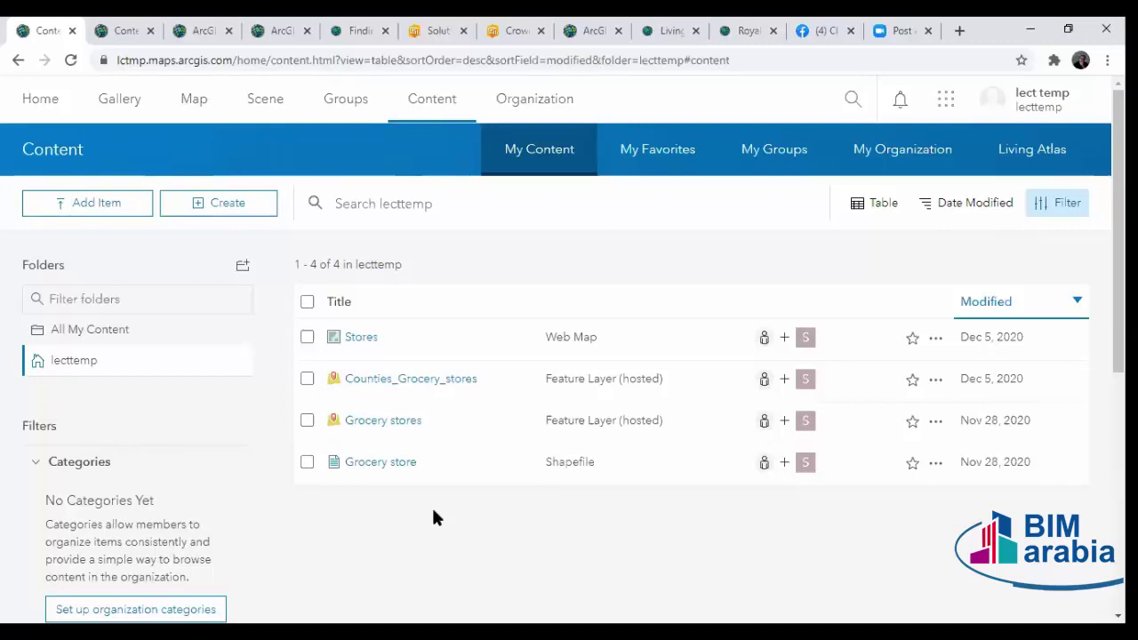
# Search the site for "stores" and open the full search results.
pyautogui.click(851, 108)
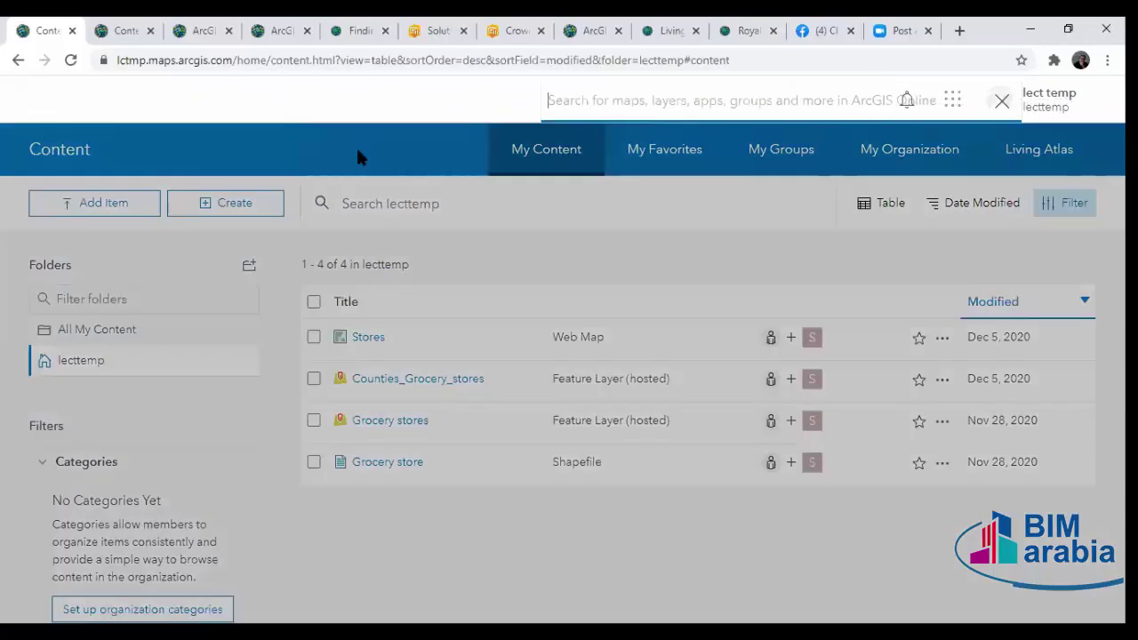
pyautogui.write('st')
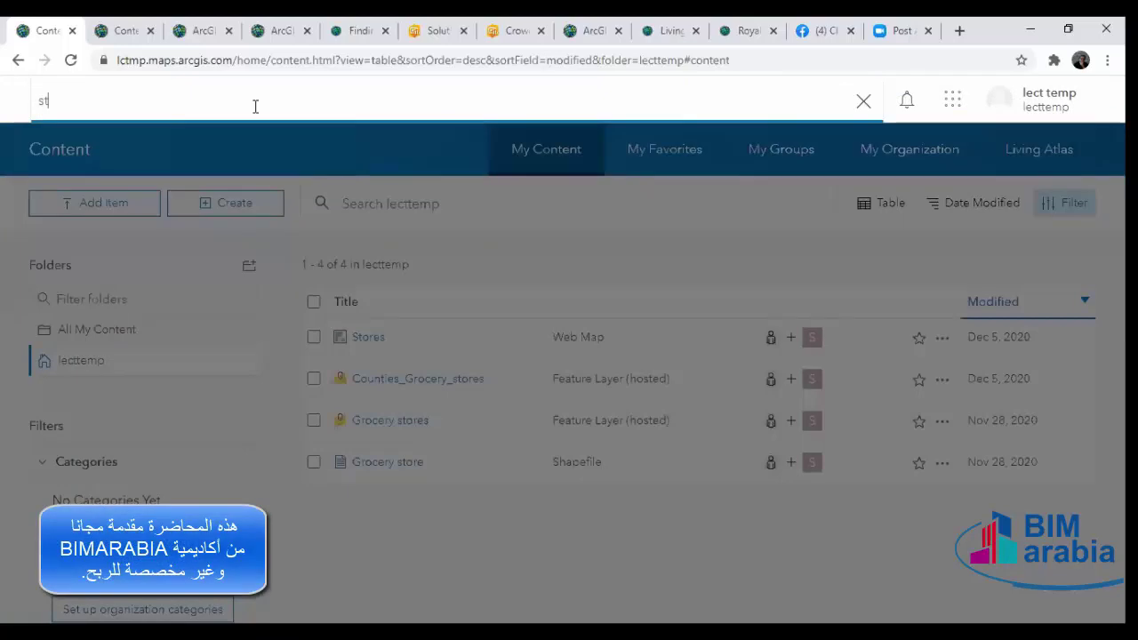
pyautogui.write('ores')
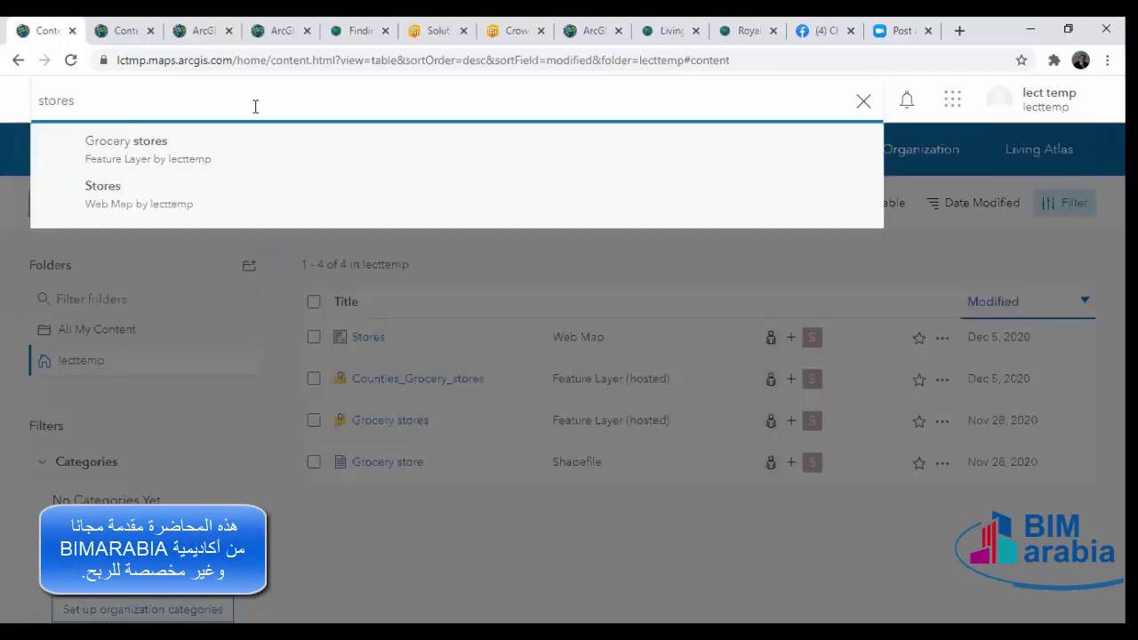
pyautogui.press('Return')
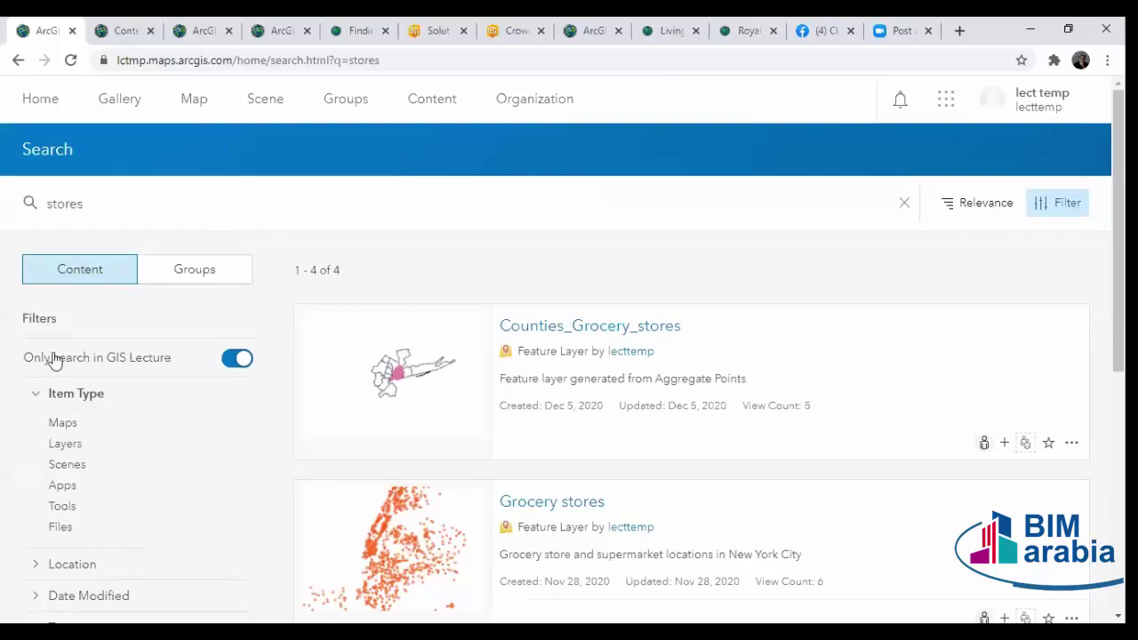
# Extend the stores search beyond the GIS Lecture organization and filter the results to feature layers.
pyautogui.click(237, 358)
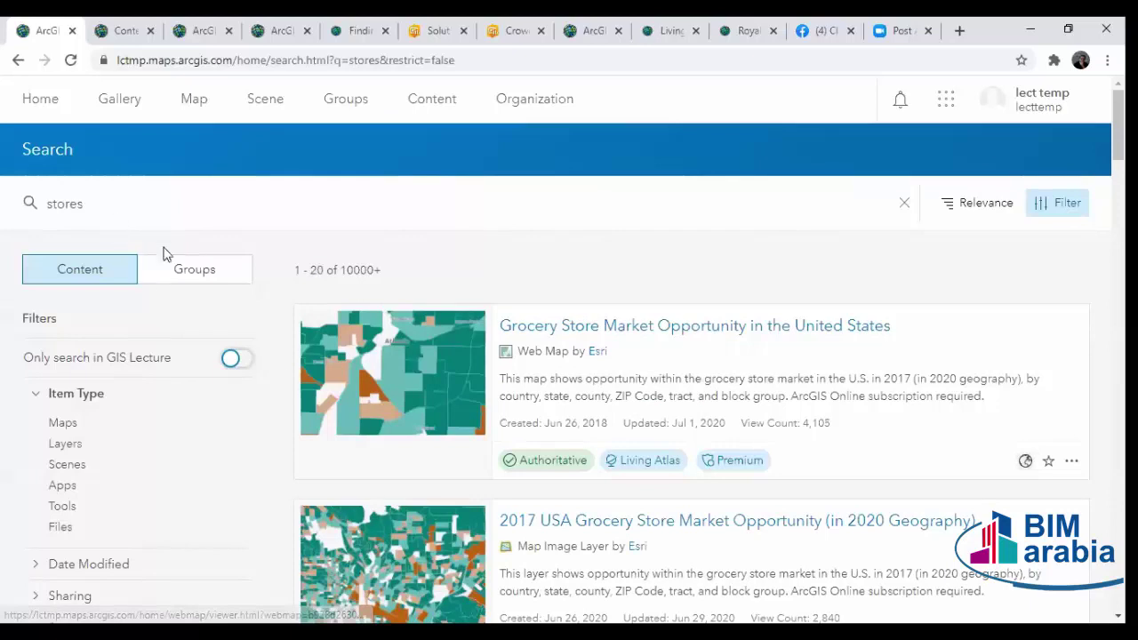
pyautogui.scroll(-1, 73, 449)
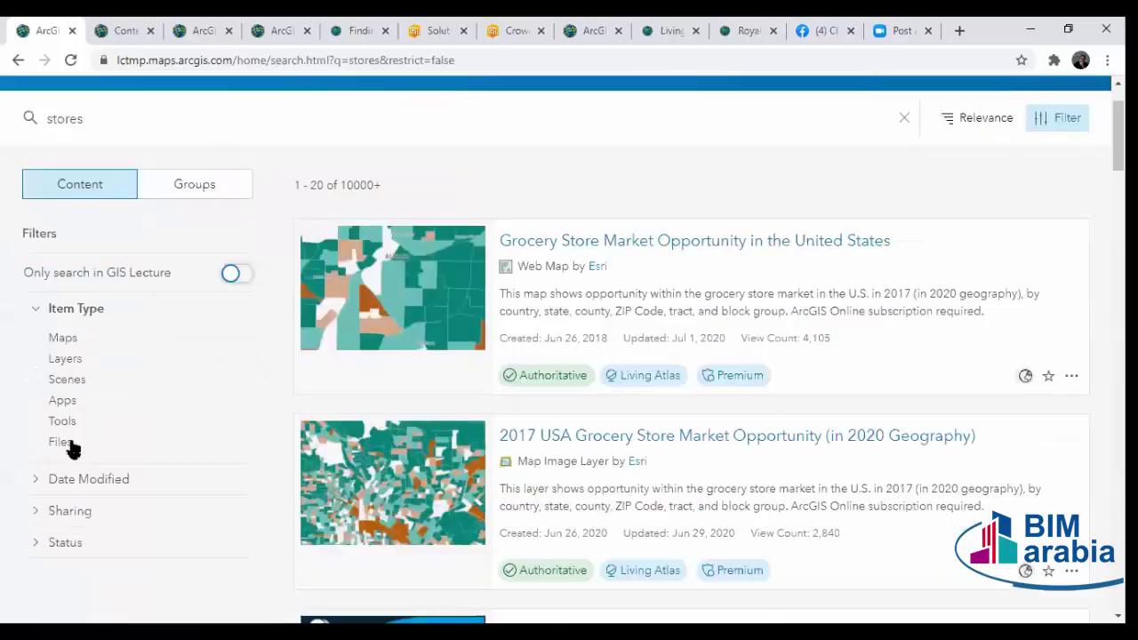
pyautogui.scroll(1, 228, 469)
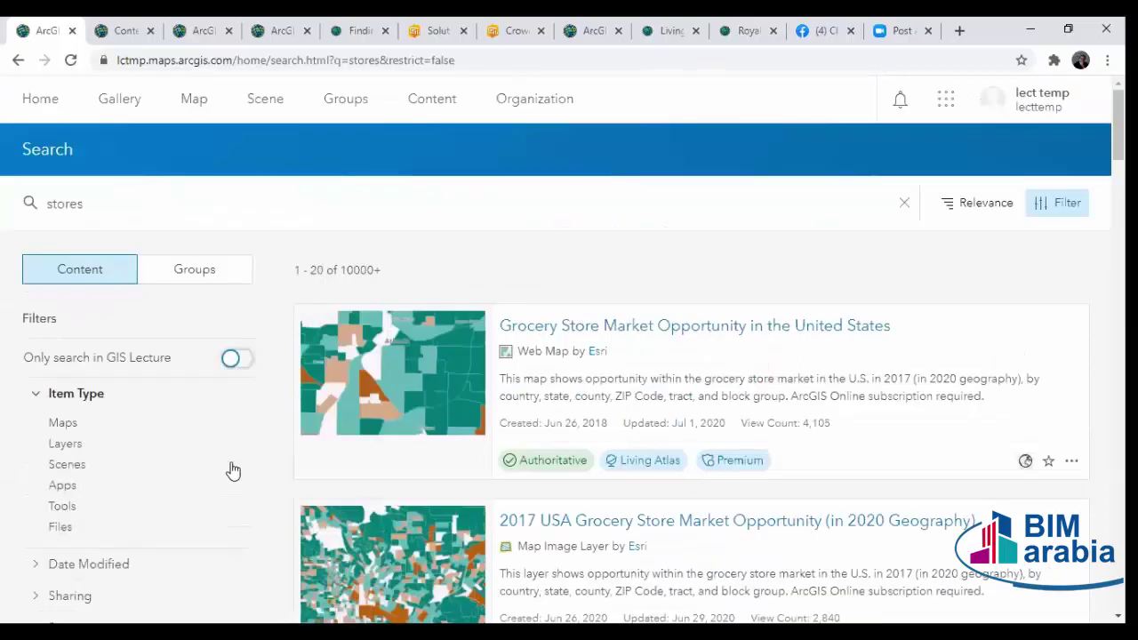
pyautogui.click(228, 453)
pyautogui.click(99, 464)
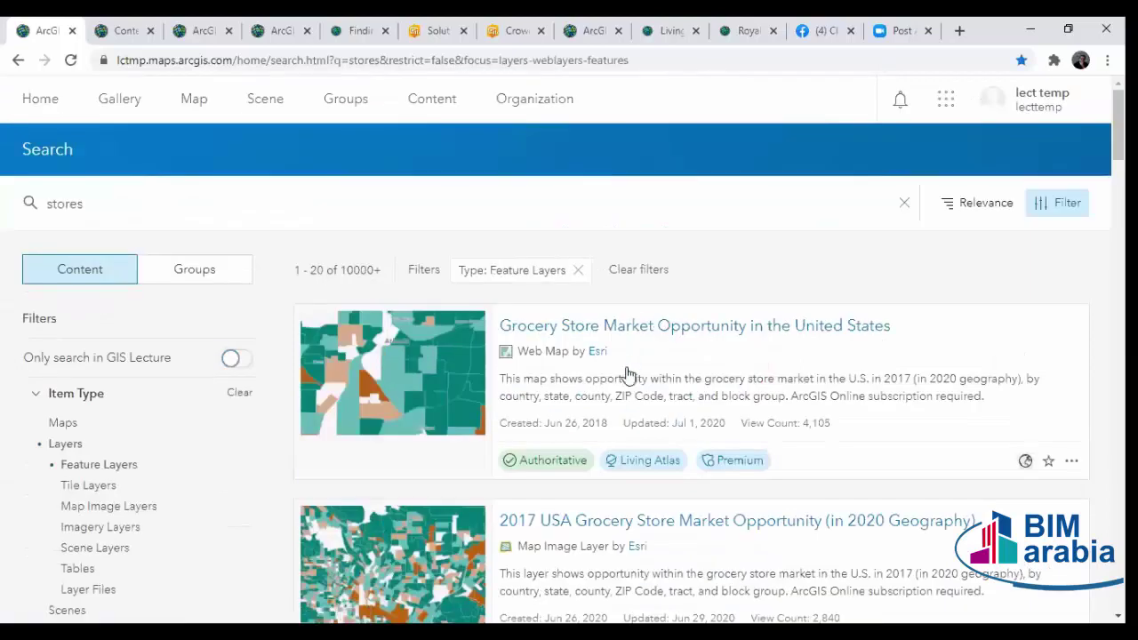
# Look through the public feature layers about stores in the search results.
pyautogui.scroll(-1, 408, 374)
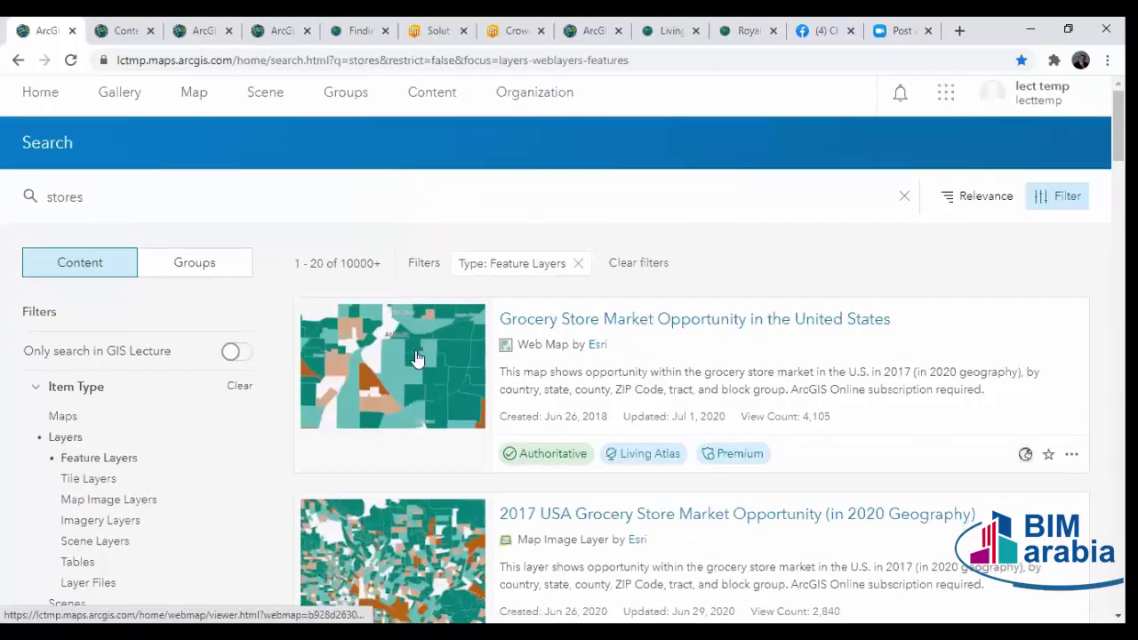
pyautogui.scroll(-5, 576, 356)
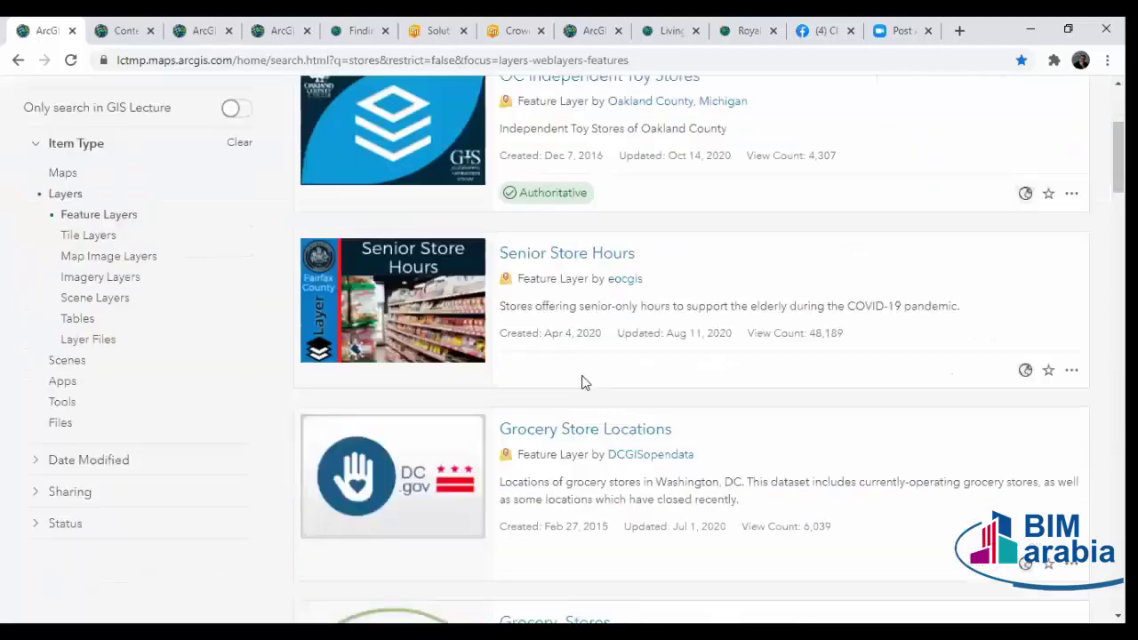
pyautogui.scroll(3, 558, 352)
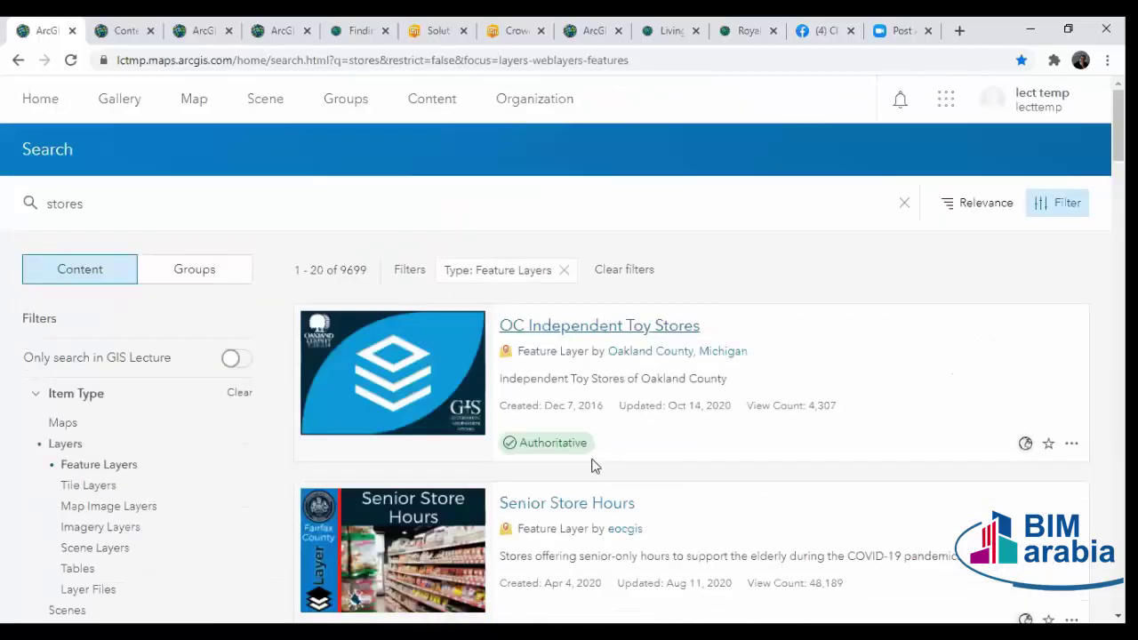
pyautogui.scroll(-3, 573, 428)
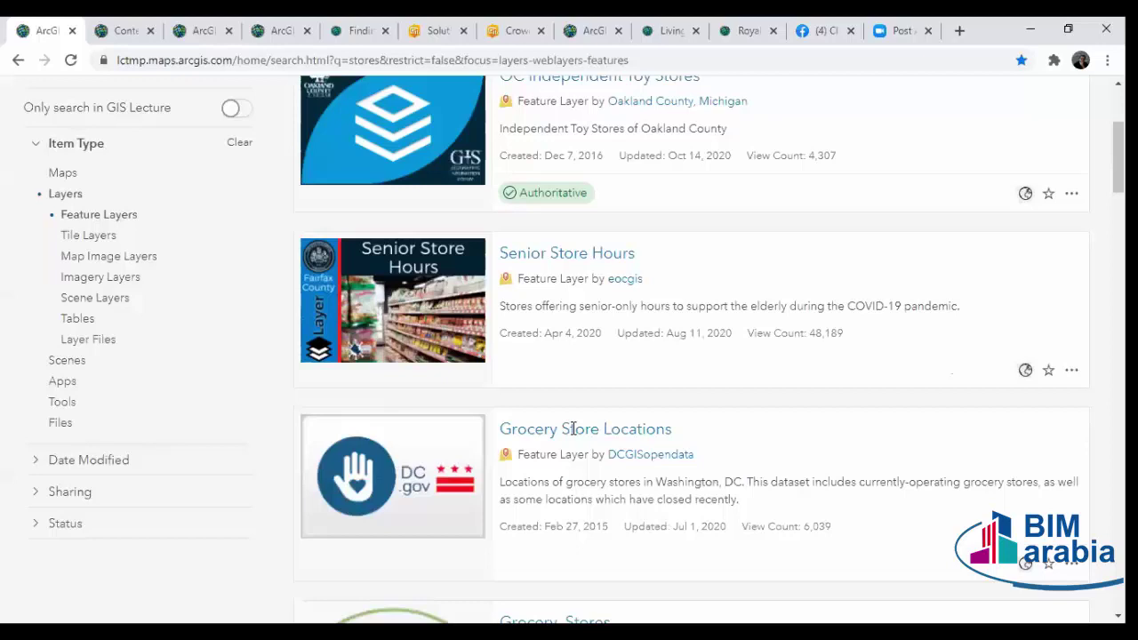
pyautogui.scroll(-5, 573, 429)
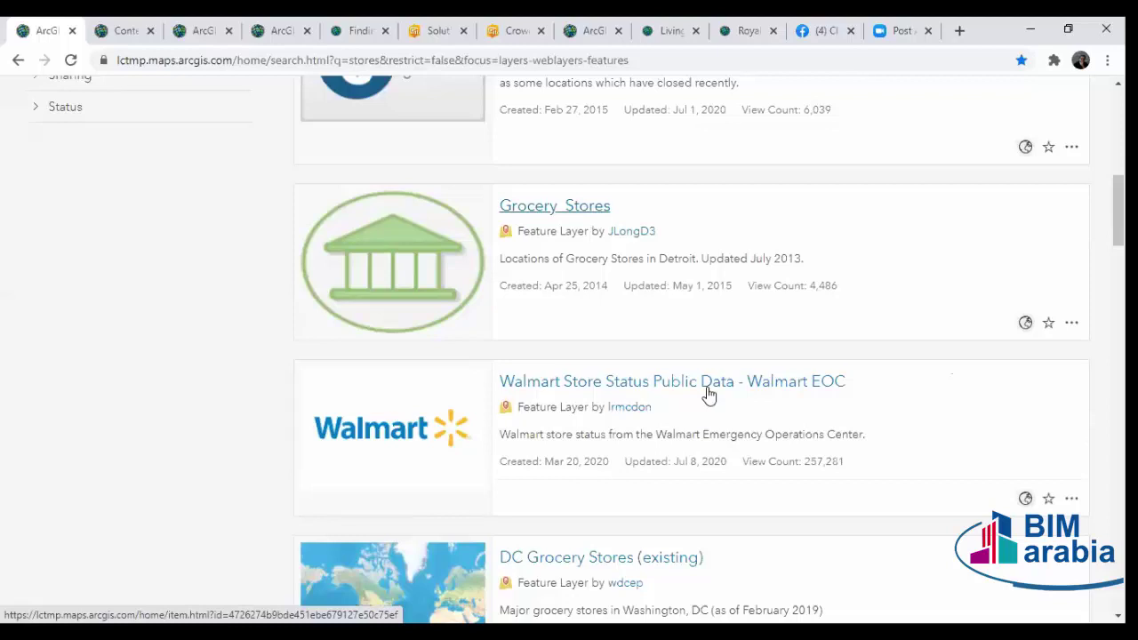
pyautogui.scroll(-1, 704, 400)
pyautogui.scroll(1, 533, 300)
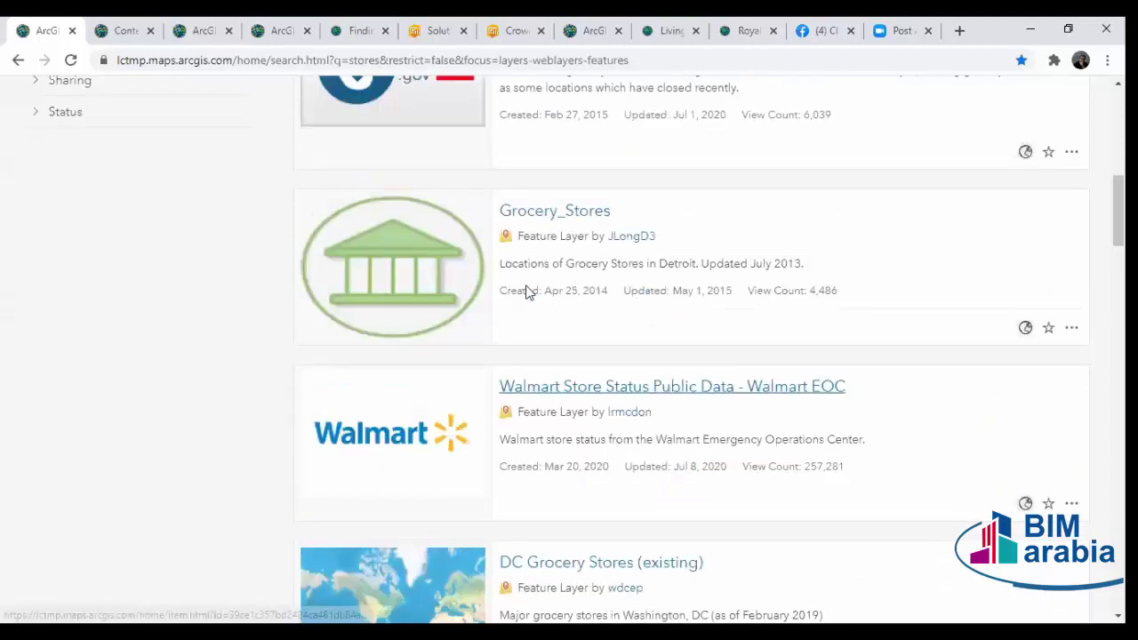
pyautogui.scroll(3, 528, 305)
pyautogui.scroll(-1, 556, 464)
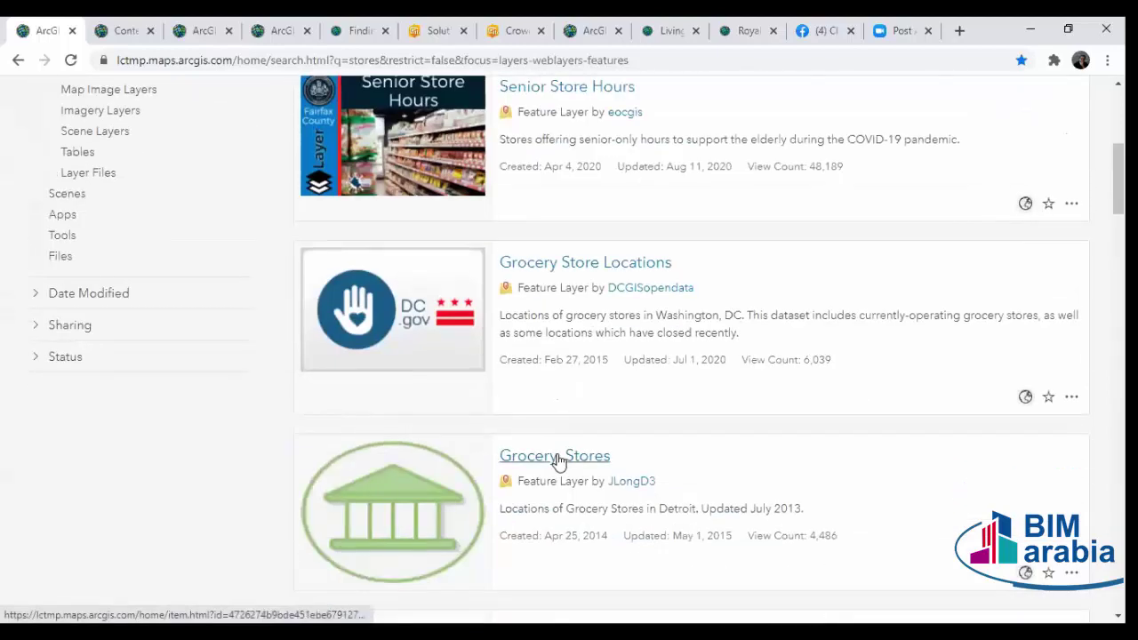
# Open the Grocery_Stores feature layer of Detroit in Map Viewer and inspect the attributes of one store point.
pyautogui.click(558, 457)
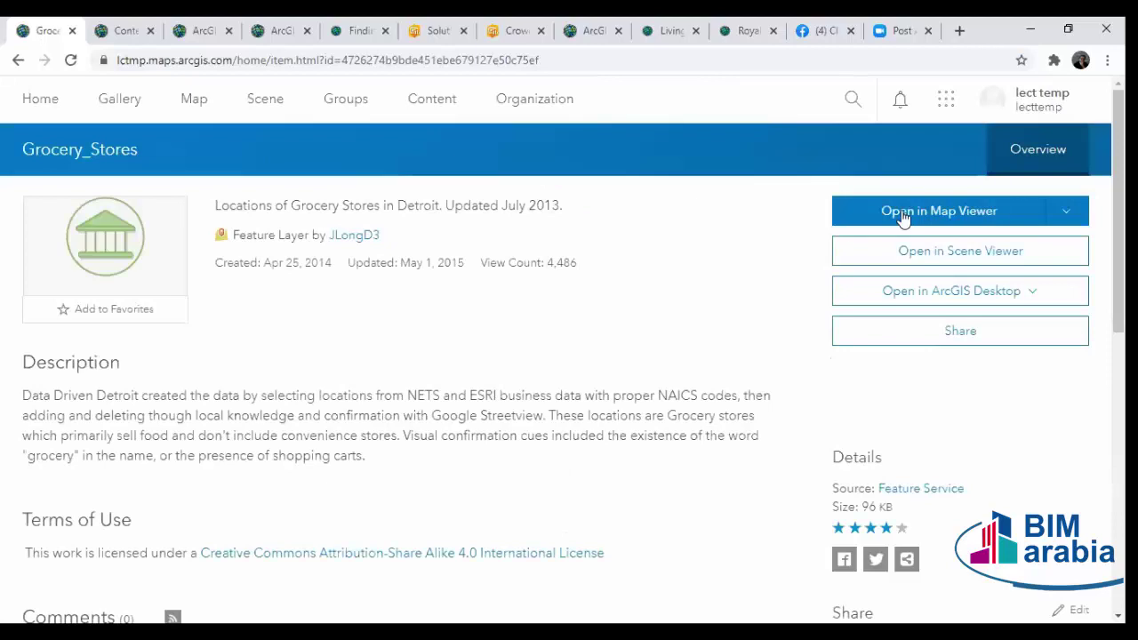
pyautogui.click(902, 218)
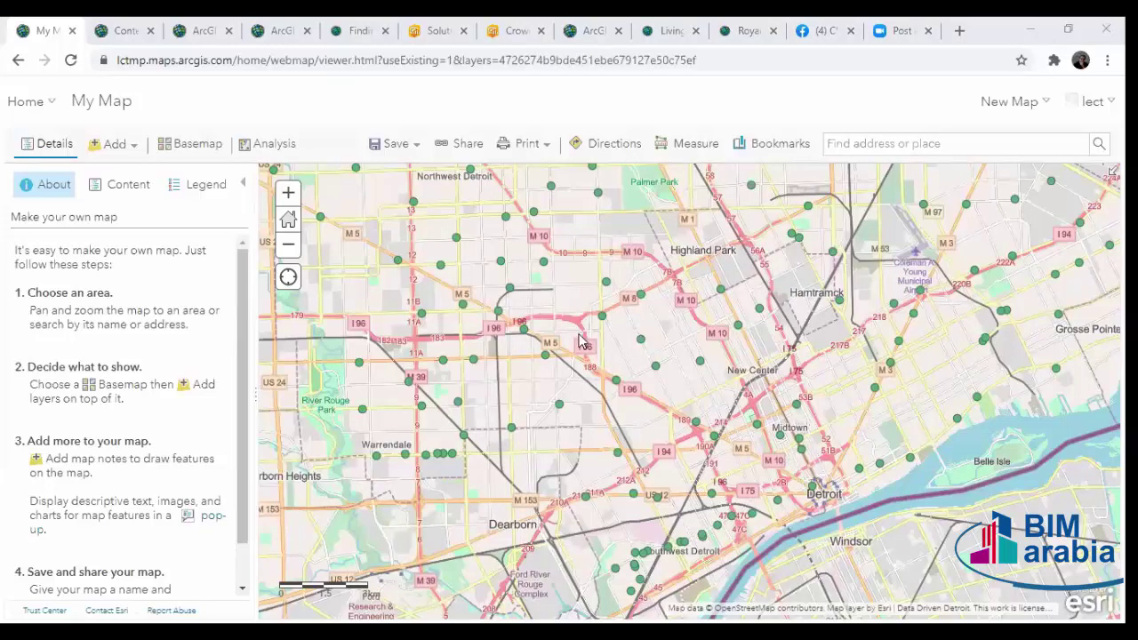
pyautogui.moveTo(492, 304); pyautogui.dragTo(513, 319)
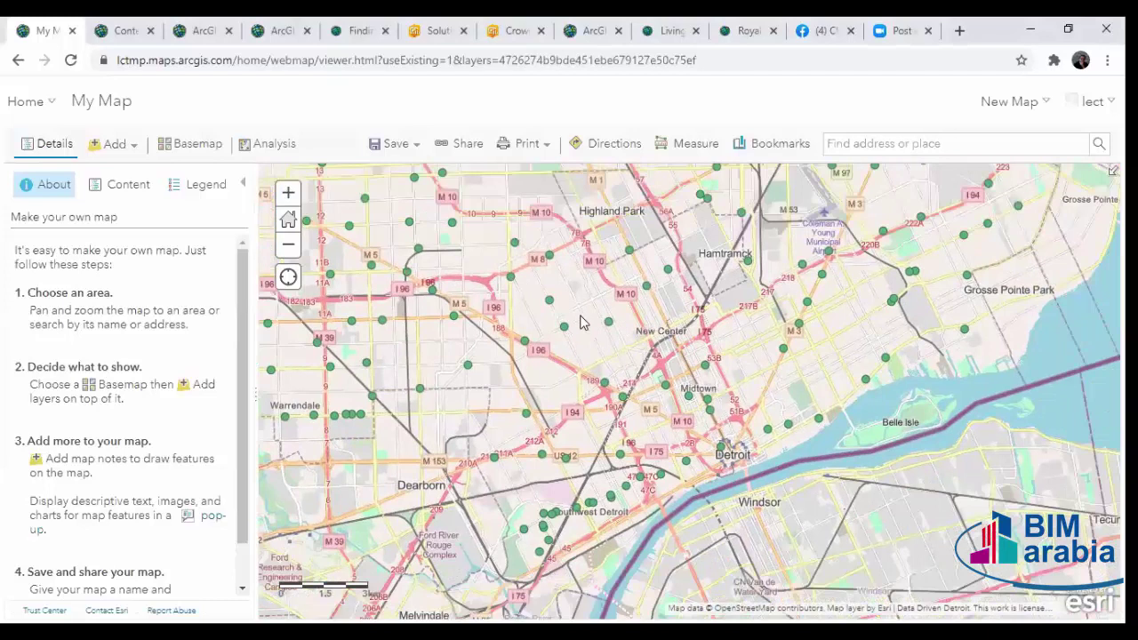
pyautogui.click(564, 326)
pyautogui.scroll(-3, 738, 328)
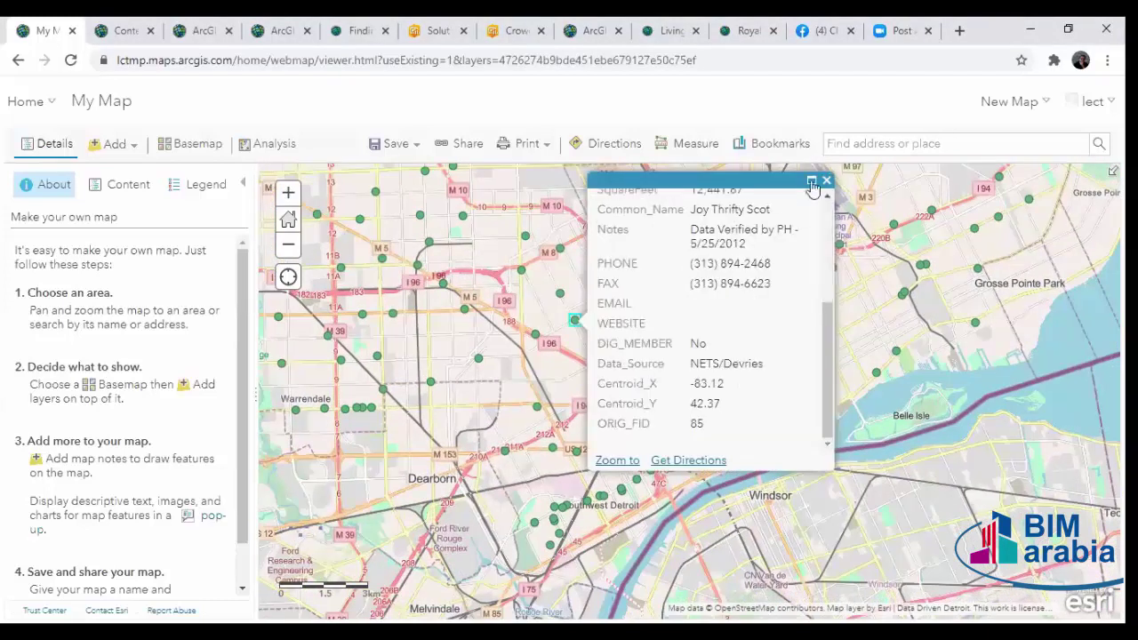
# Return to My Content, open the Stores web map's item page in a new tab and show the map in Map Viewer.
pyautogui.click(123, 30)
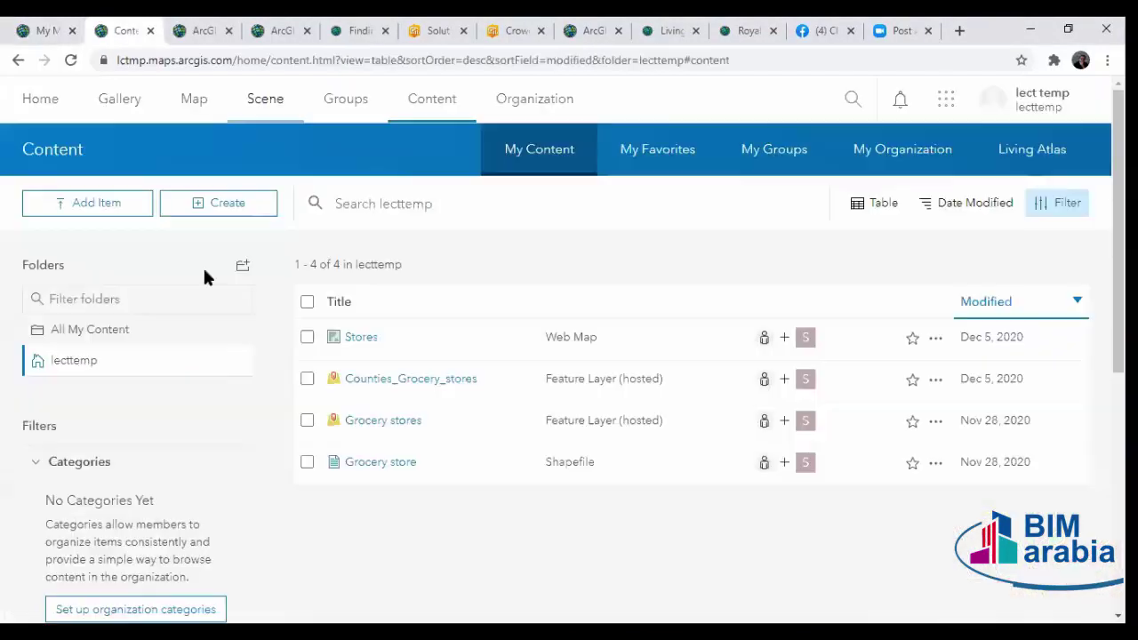
pyautogui.rightClick(360, 339)
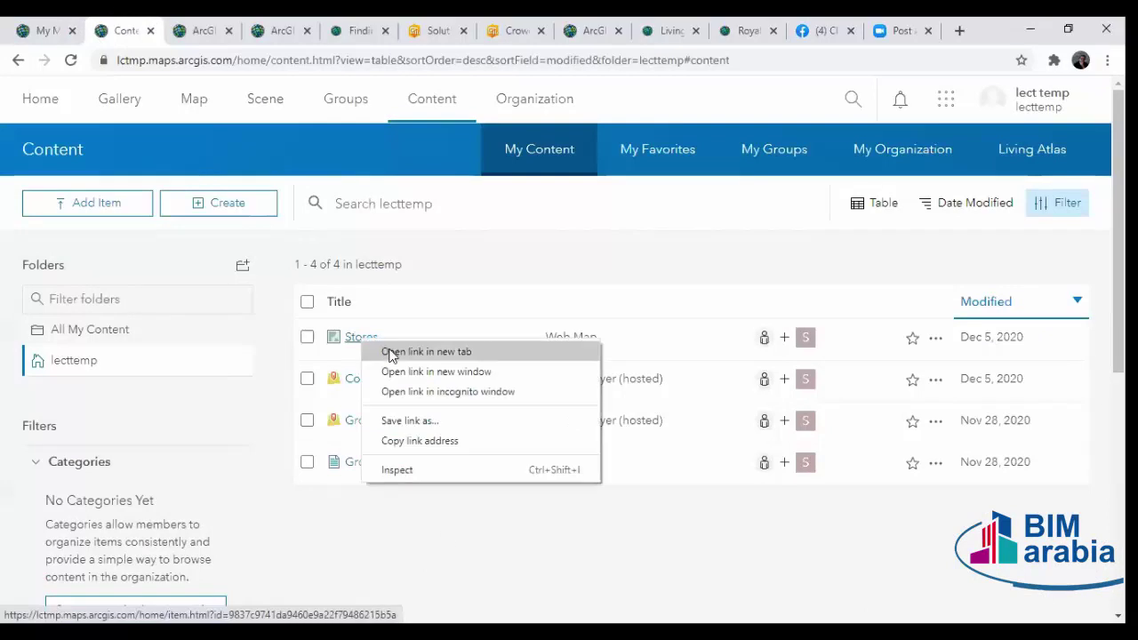
pyautogui.click(390, 352)
pyautogui.click(167, 26)
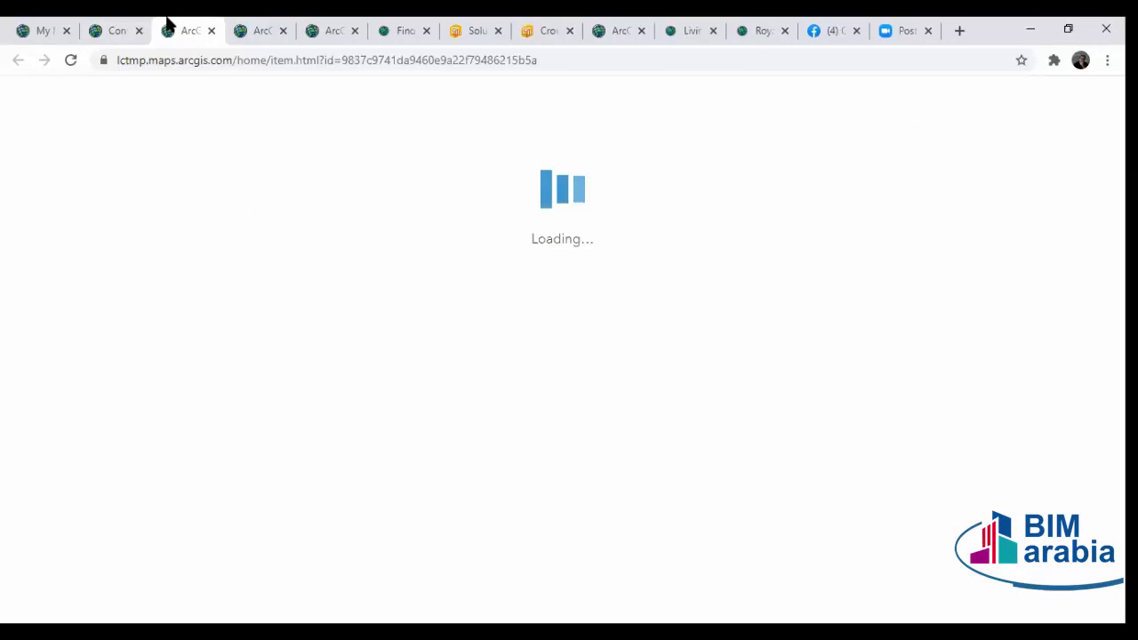
pyautogui.click(122, 283)
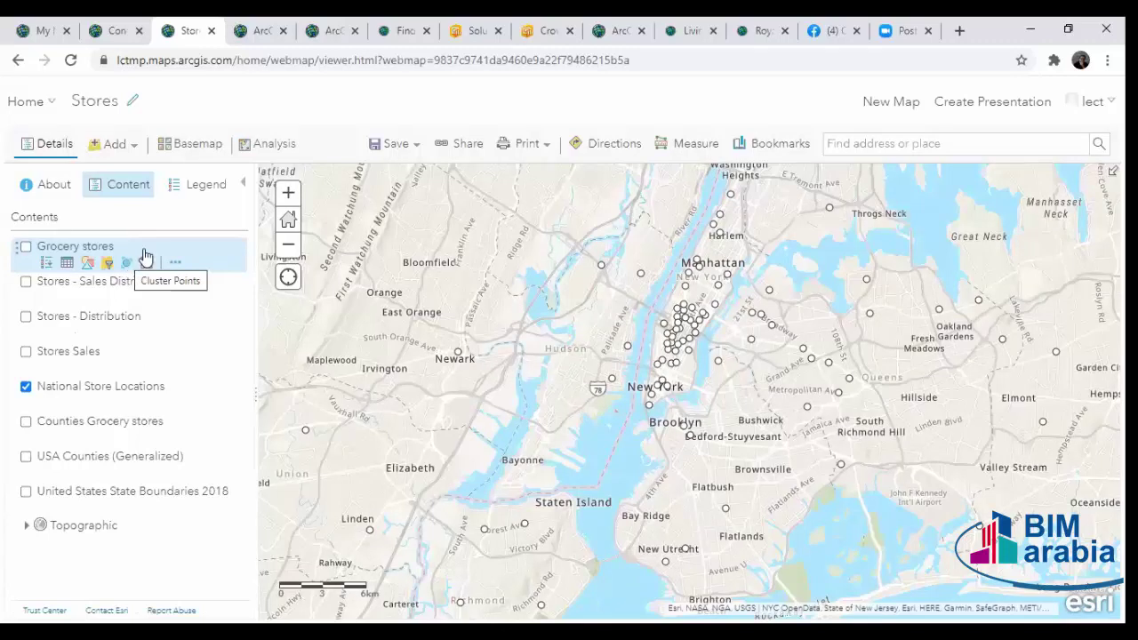
# Hide and redisplay the National Store Locations layer, and examine its points across the wider New York and New Jersey area.
pyautogui.click(26, 387)
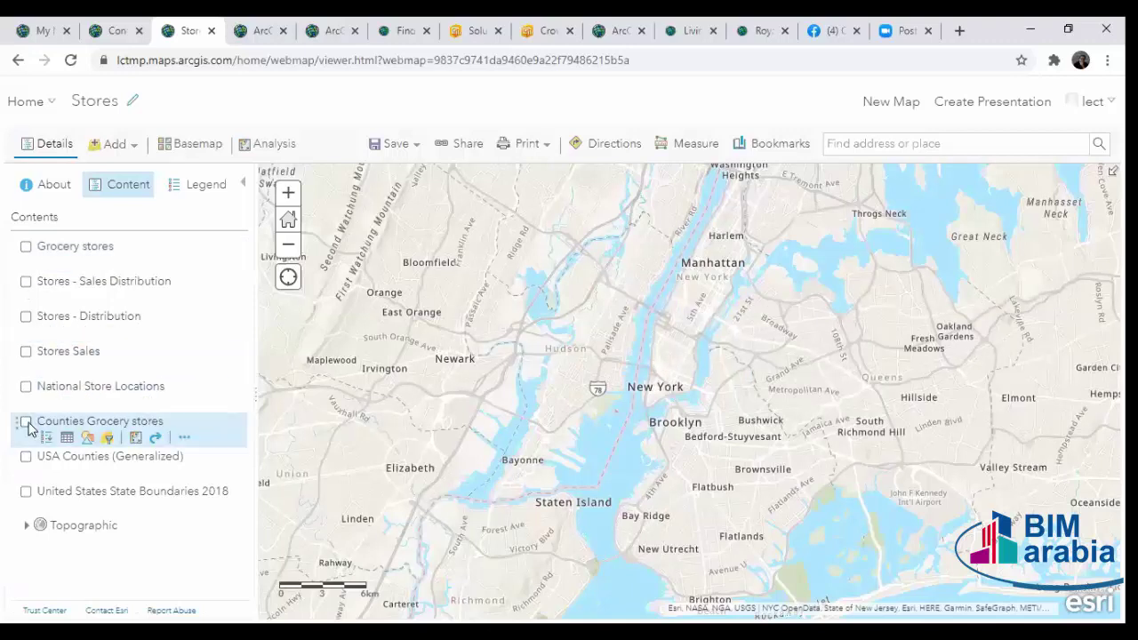
pyautogui.click(26, 386)
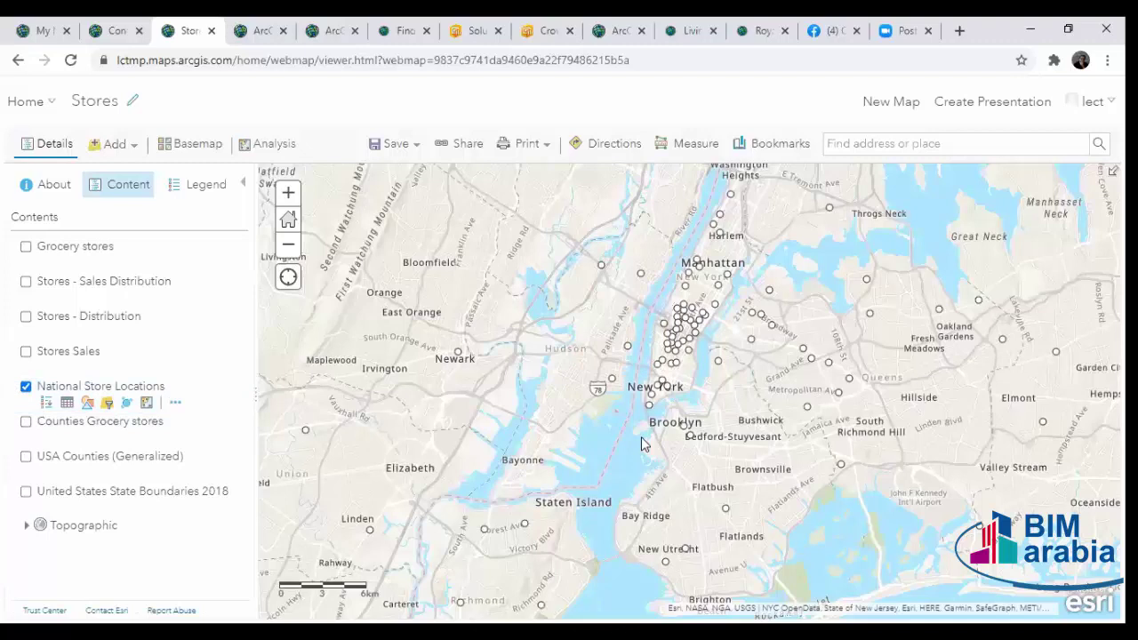
pyautogui.scroll(-2, 614, 436)
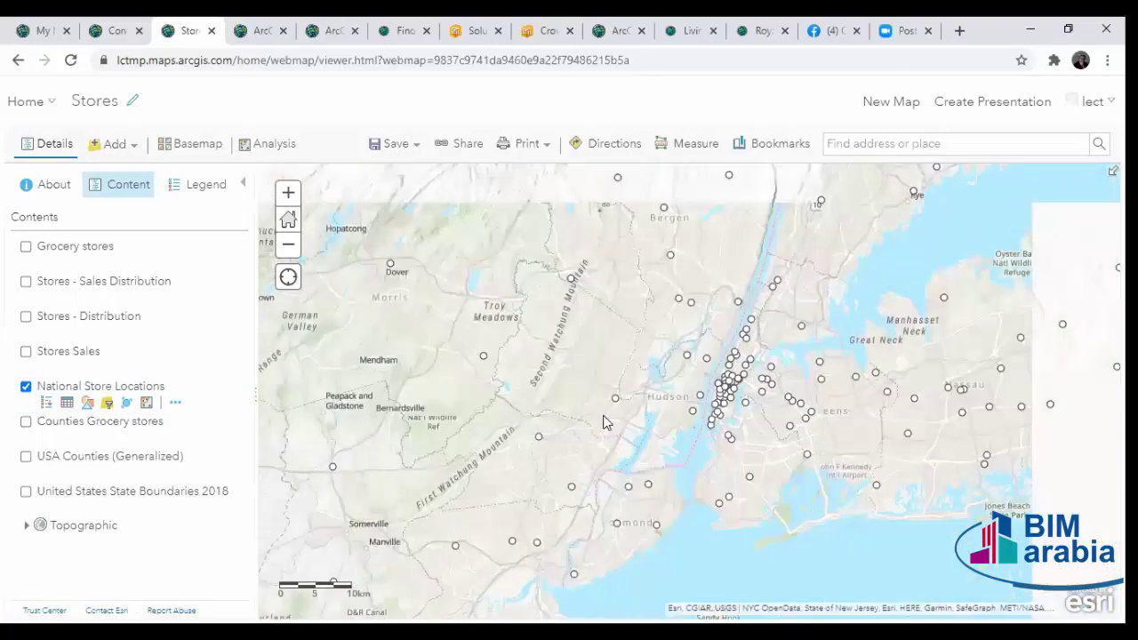
pyautogui.moveTo(574, 401); pyautogui.dragTo(660, 393)
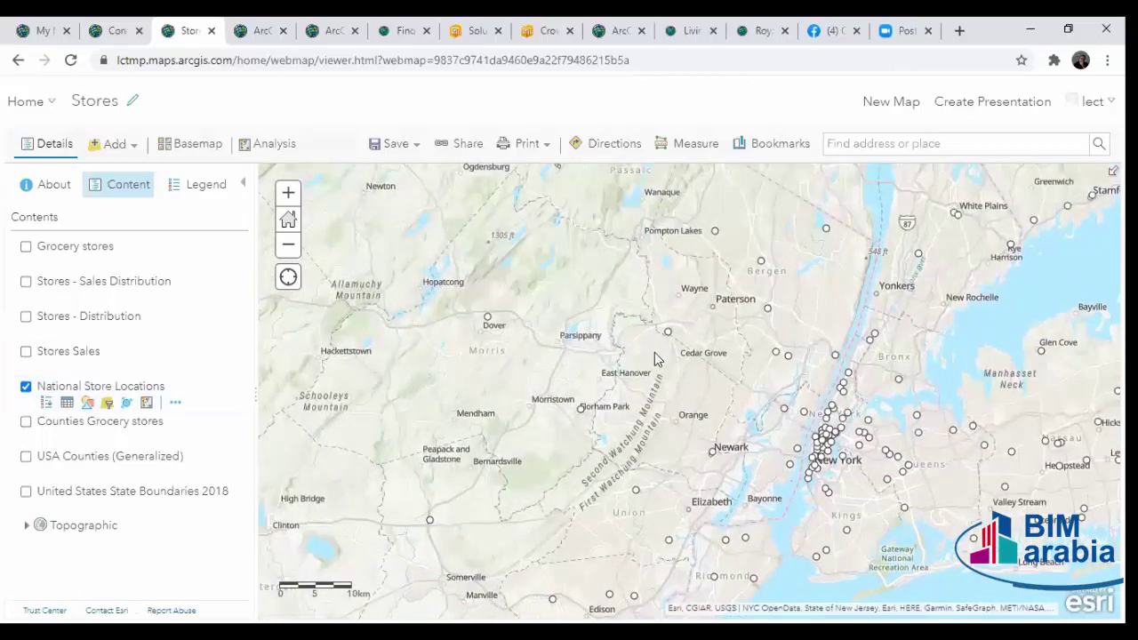
# Start adding a layer to the map by searching ArcGIS Online for "States".
pyautogui.click(113, 144)
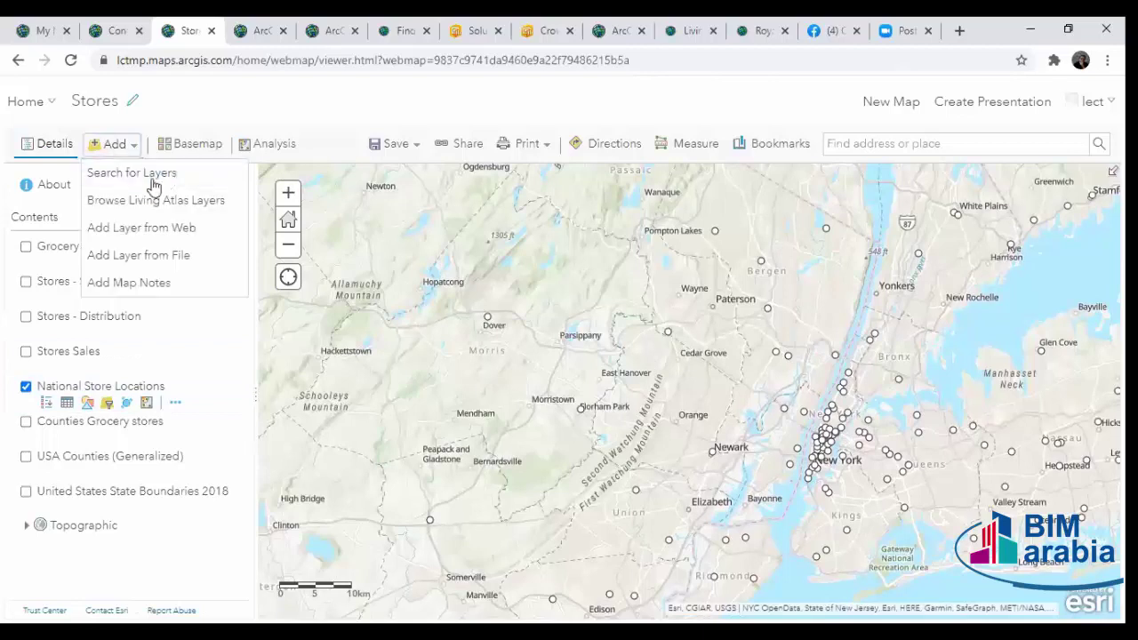
pyautogui.click(166, 175)
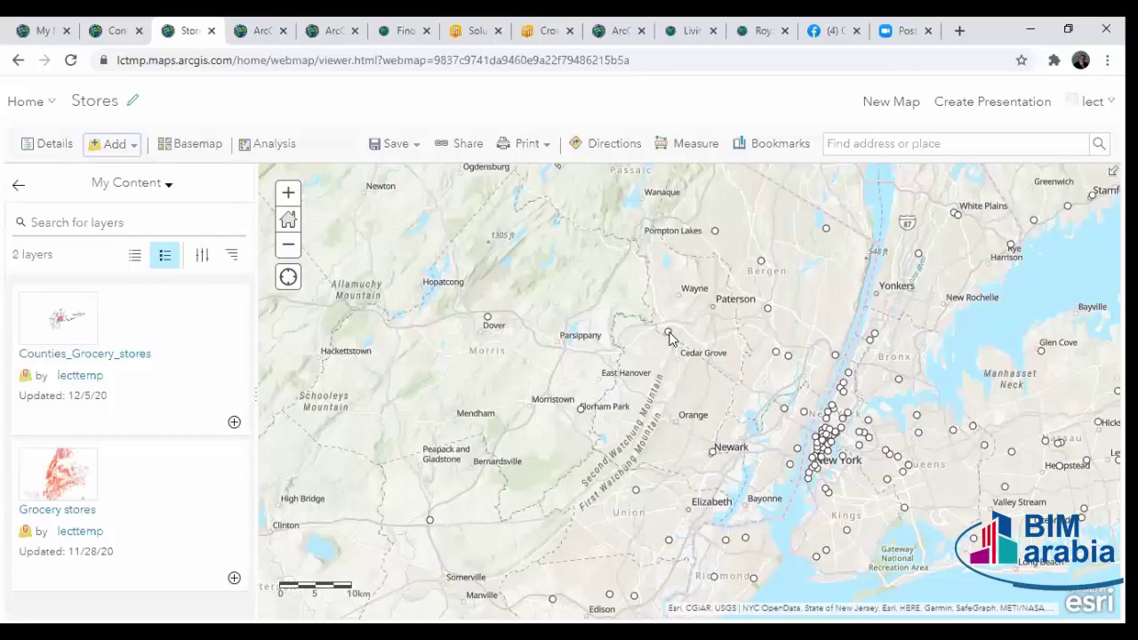
pyautogui.click(146, 221)
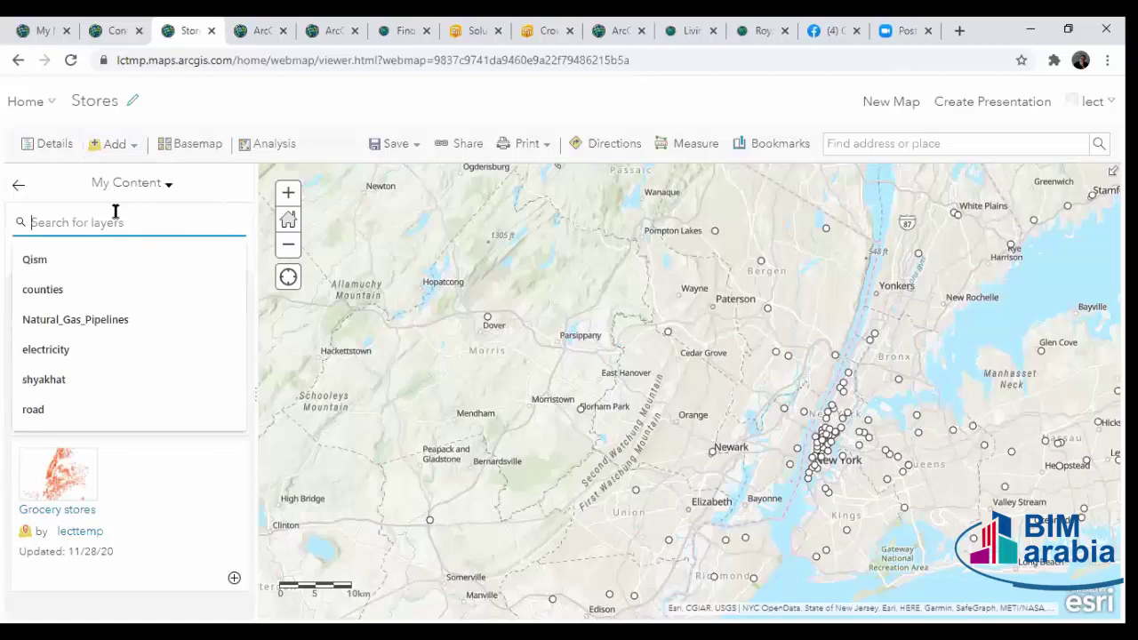
pyautogui.click(136, 188)
pyautogui.click(165, 374)
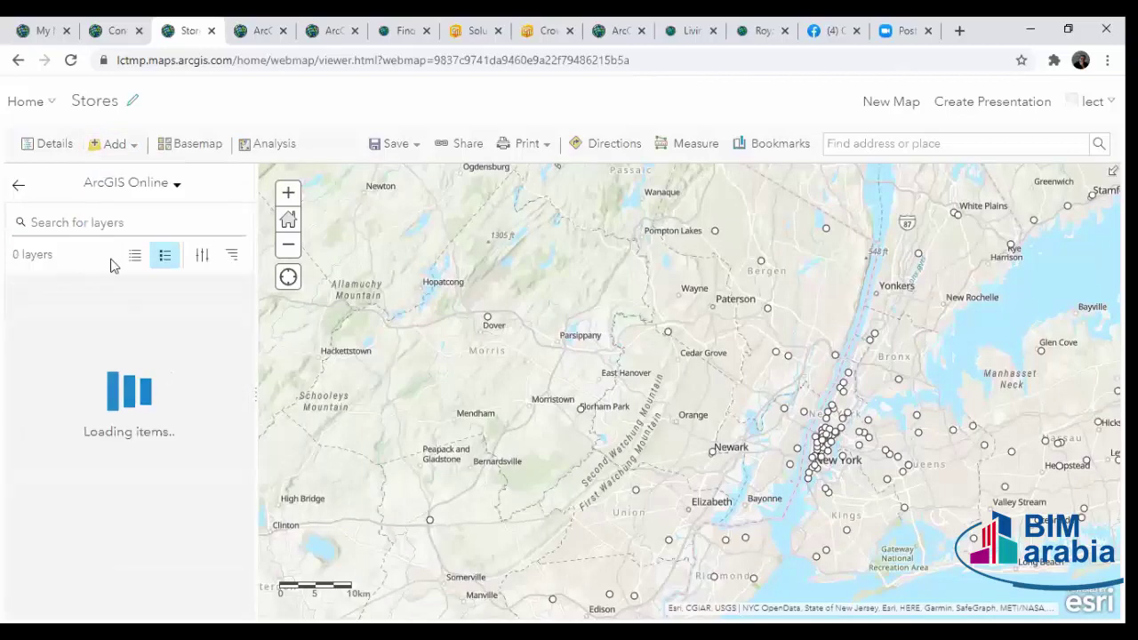
pyautogui.click(102, 222)
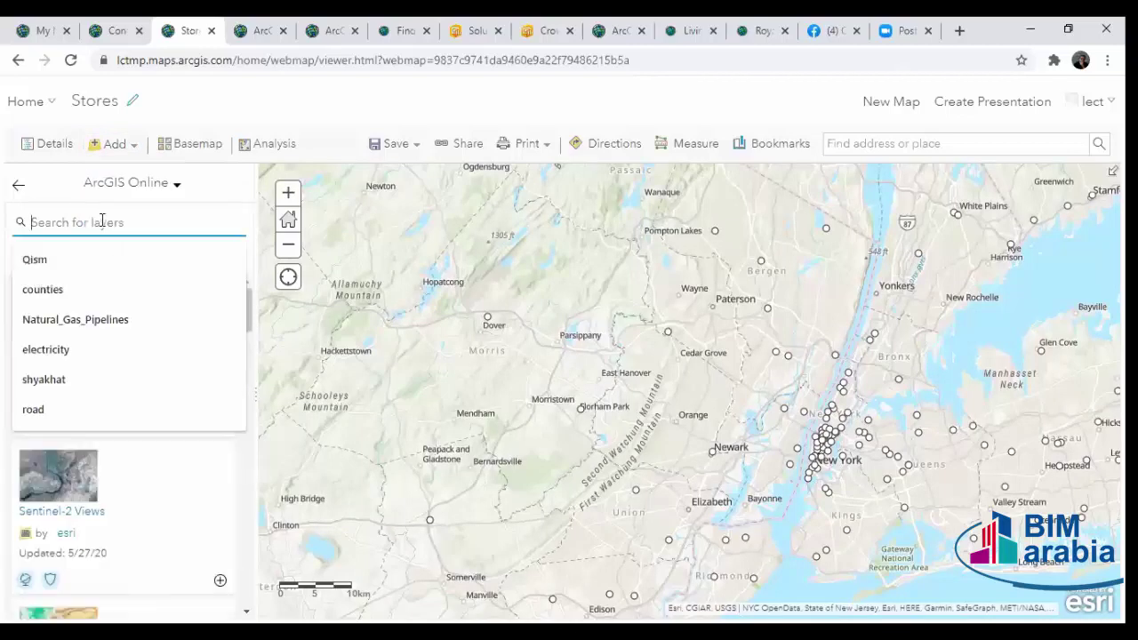
pyautogui.write('state')
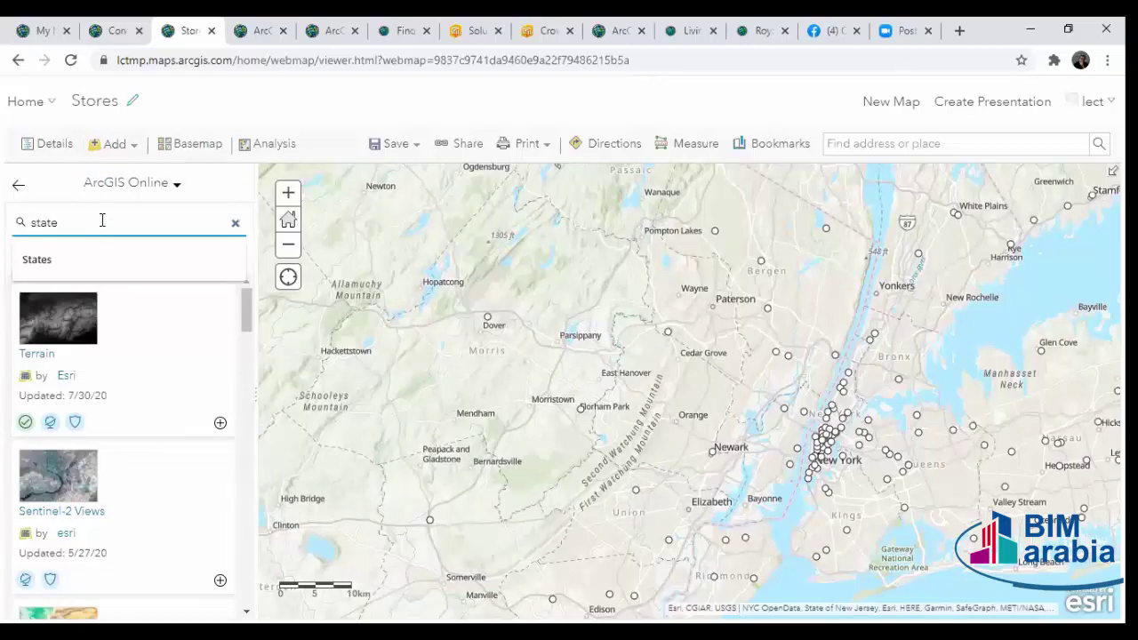
pyautogui.click(89, 257)
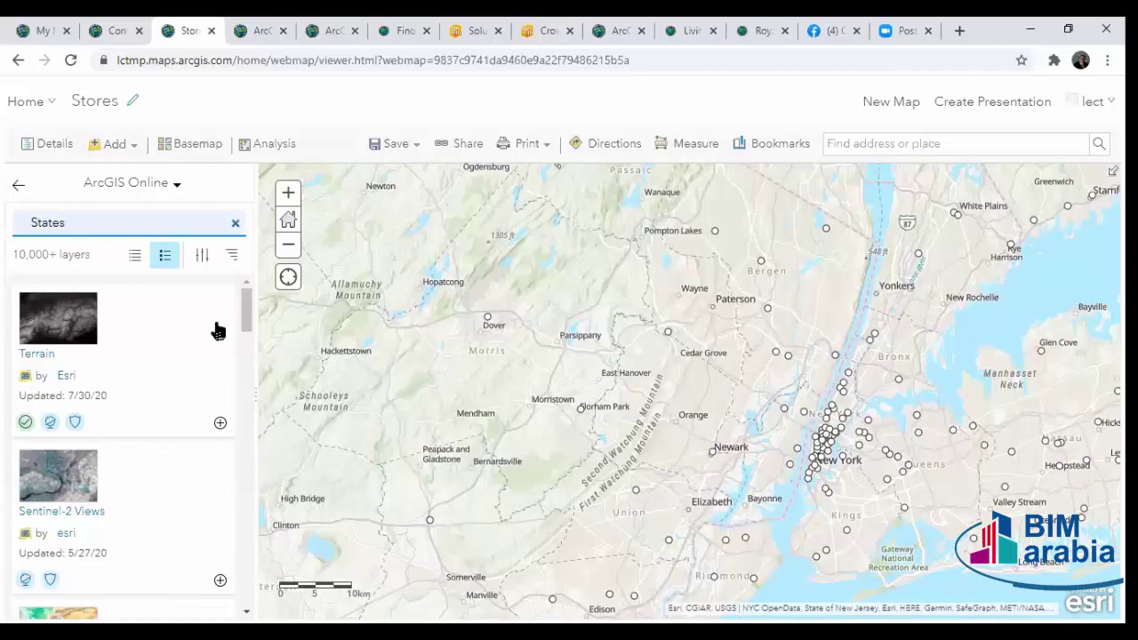
# Look through the ArcGIS Online layers listed for the search and return to the map's contents without adding any.
pyautogui.scroll(-3, 111, 347)
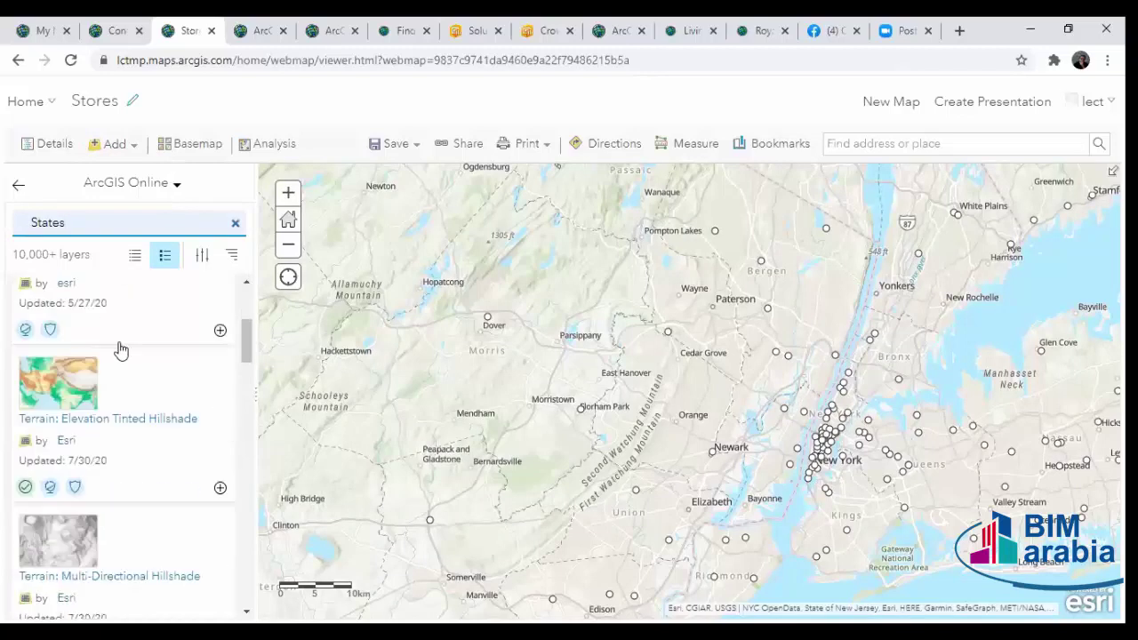
pyautogui.scroll(3, 133, 381)
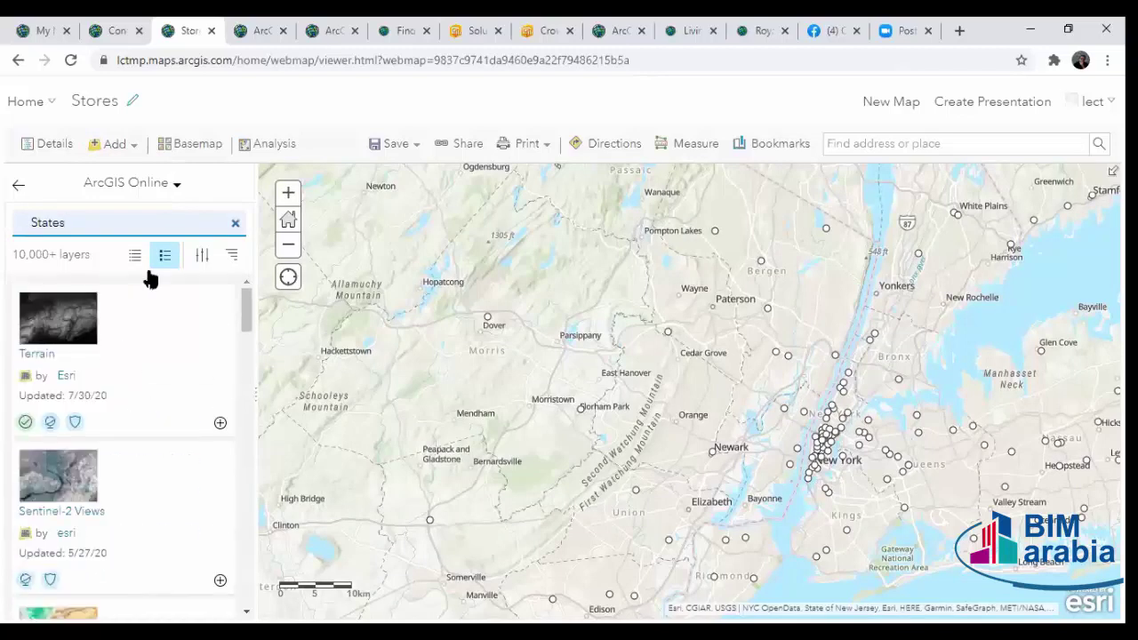
pyautogui.scroll(-3, 89, 356)
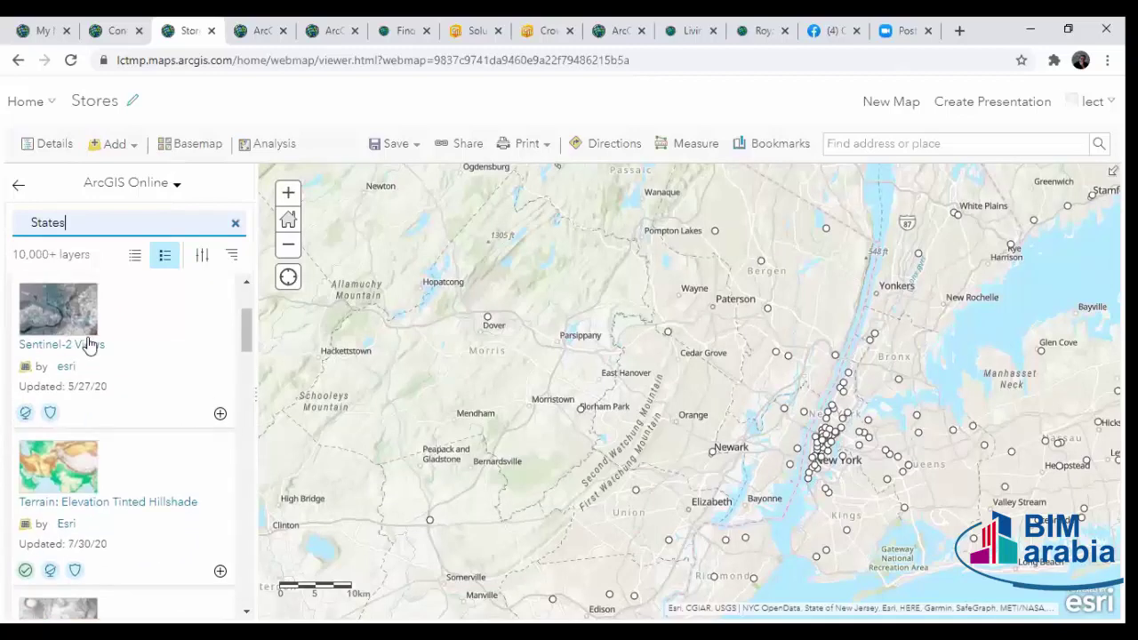
pyautogui.scroll(-1, 106, 418)
pyautogui.scroll(-1, 133, 373)
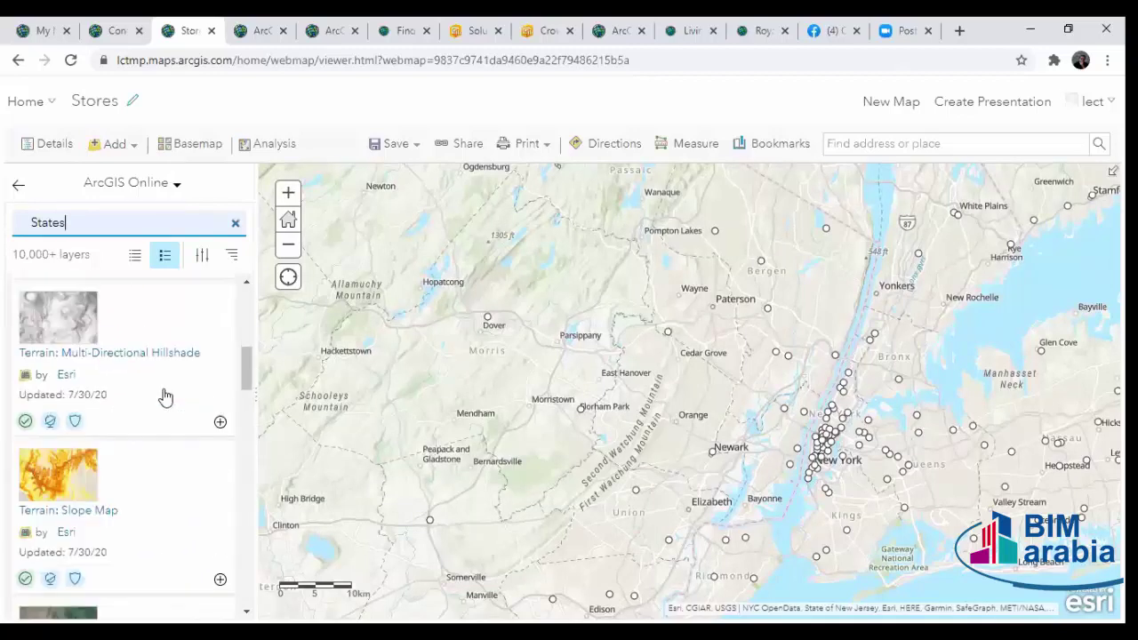
pyautogui.scroll(-2, 163, 389)
pyautogui.scroll(3, 181, 401)
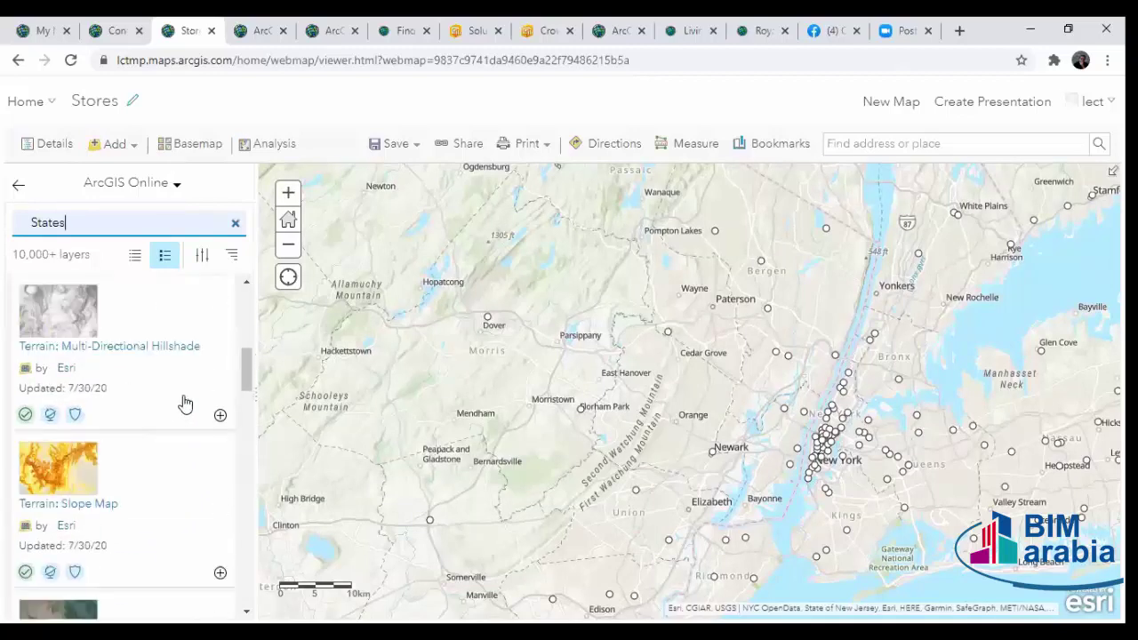
pyautogui.scroll(-1, 183, 401)
pyautogui.scroll(3, 160, 355)
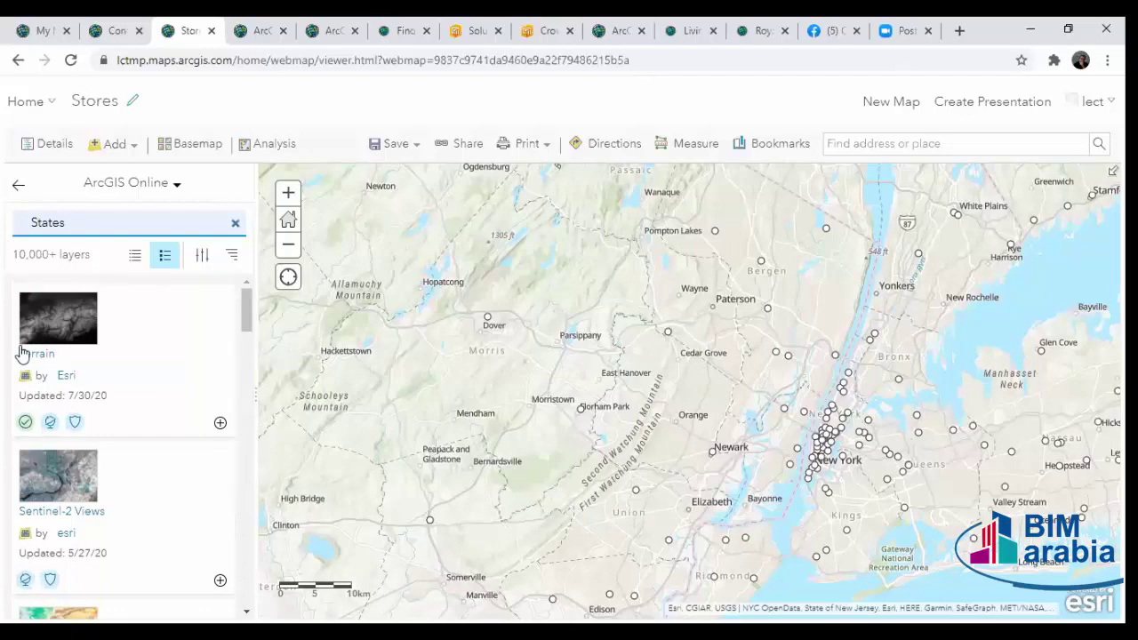
pyautogui.click(16, 186)
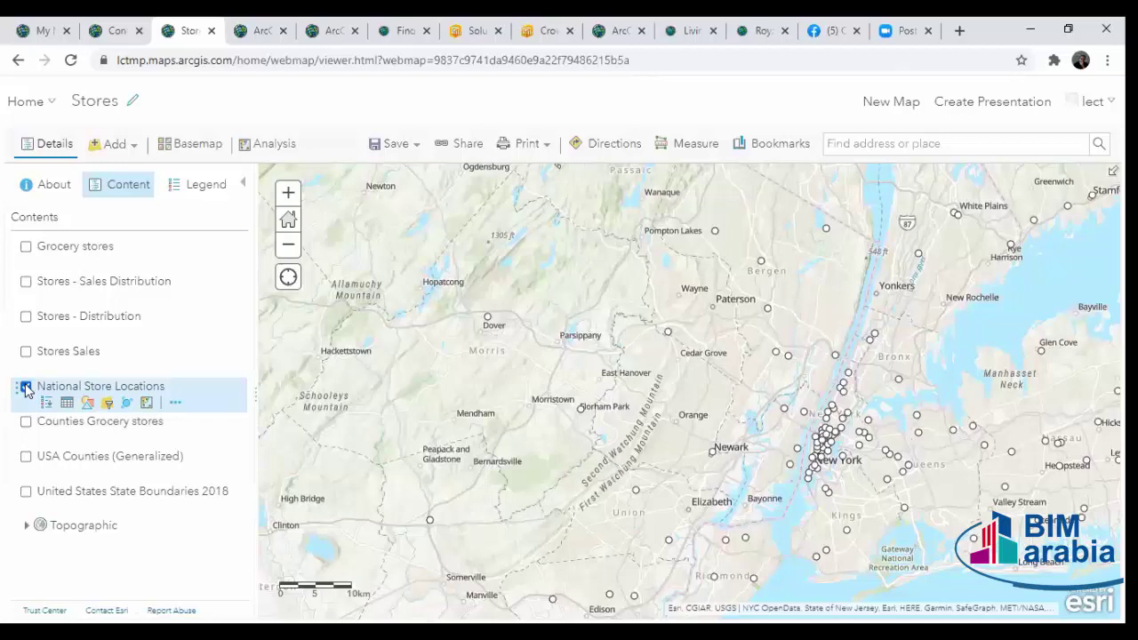
# Display the USA Counties (Generalized) and United States State Boundaries 2018 layers beneath the store points around New York.
pyautogui.click(26, 387)
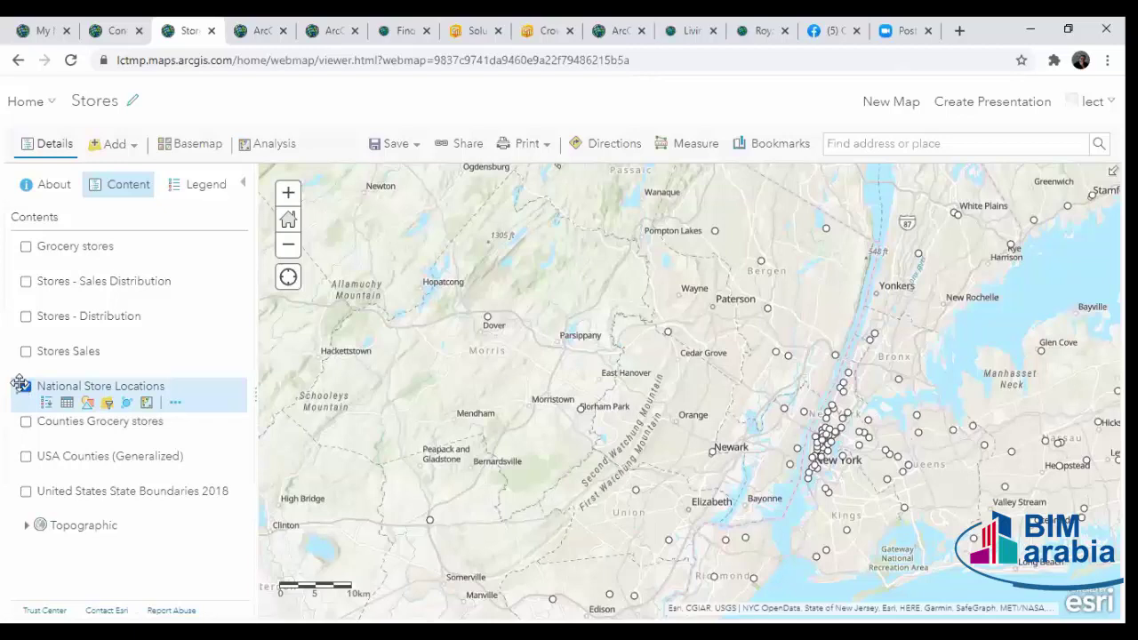
pyautogui.click(26, 456)
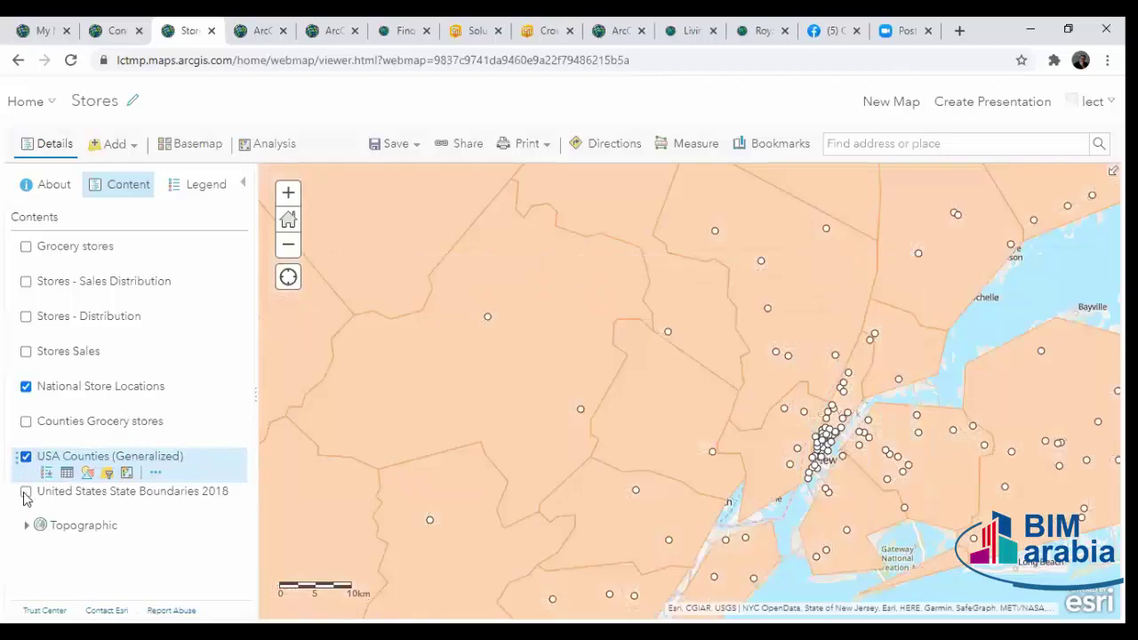
pyautogui.click(26, 493)
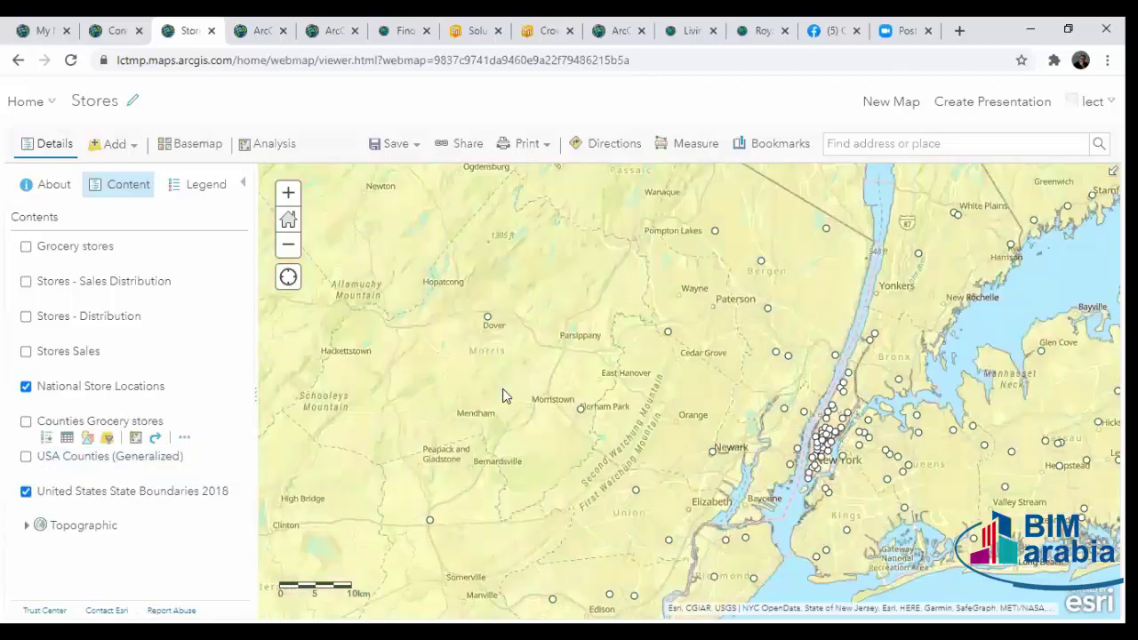
pyautogui.scroll(-2, 507, 394)
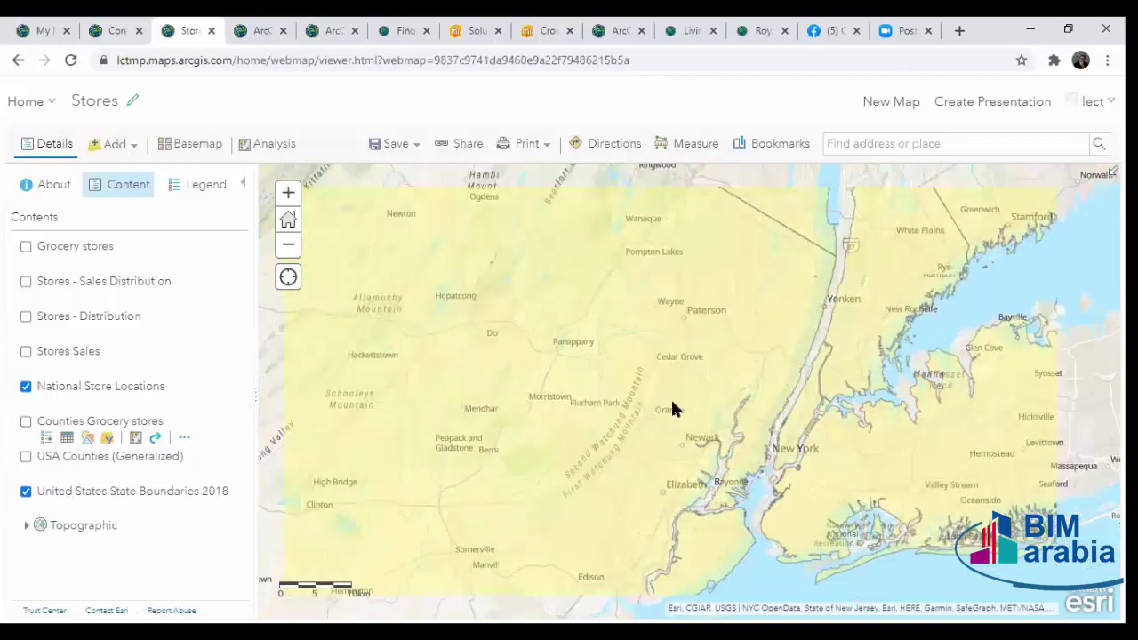
pyautogui.scroll(-2, 730, 381)
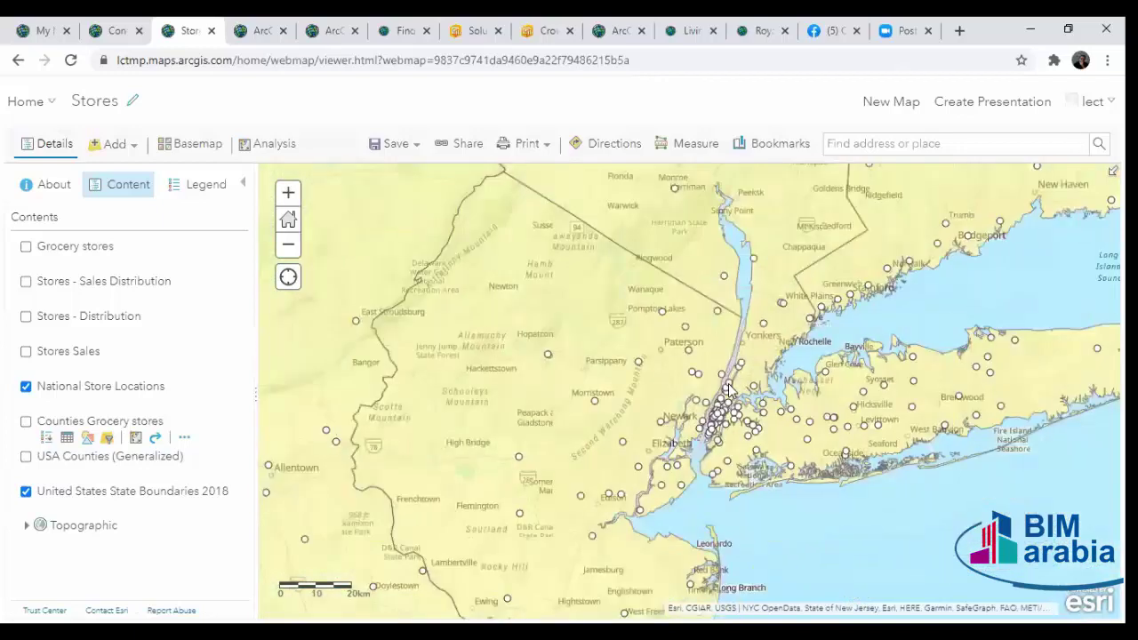
pyautogui.scroll(1, 596, 382)
pyautogui.scroll(-2, 500, 431)
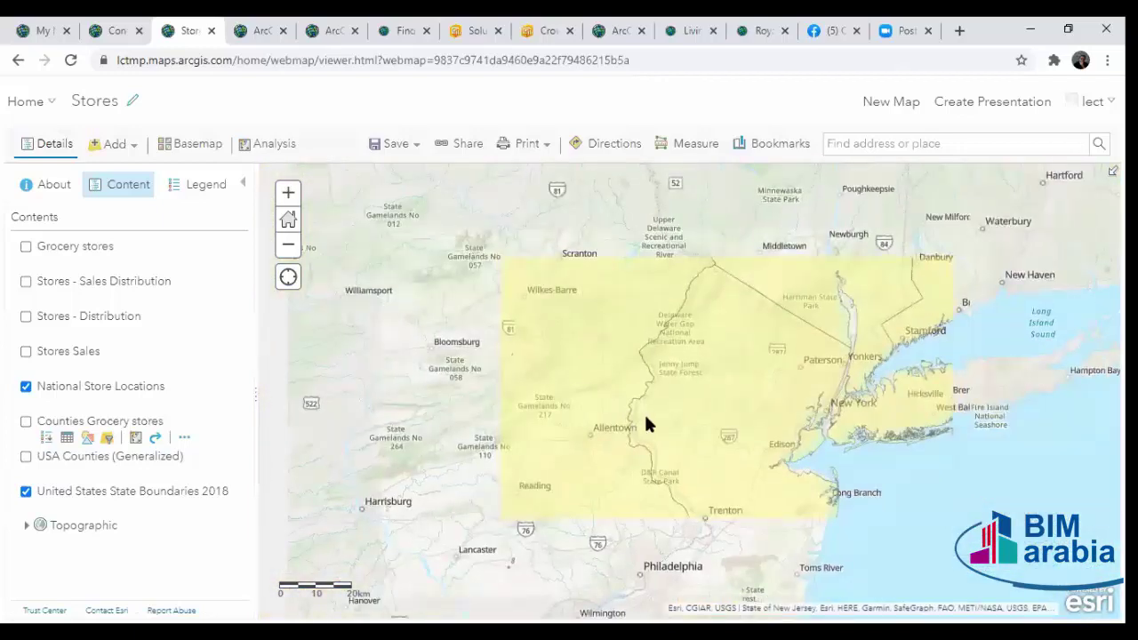
pyautogui.scroll(1, 644, 412)
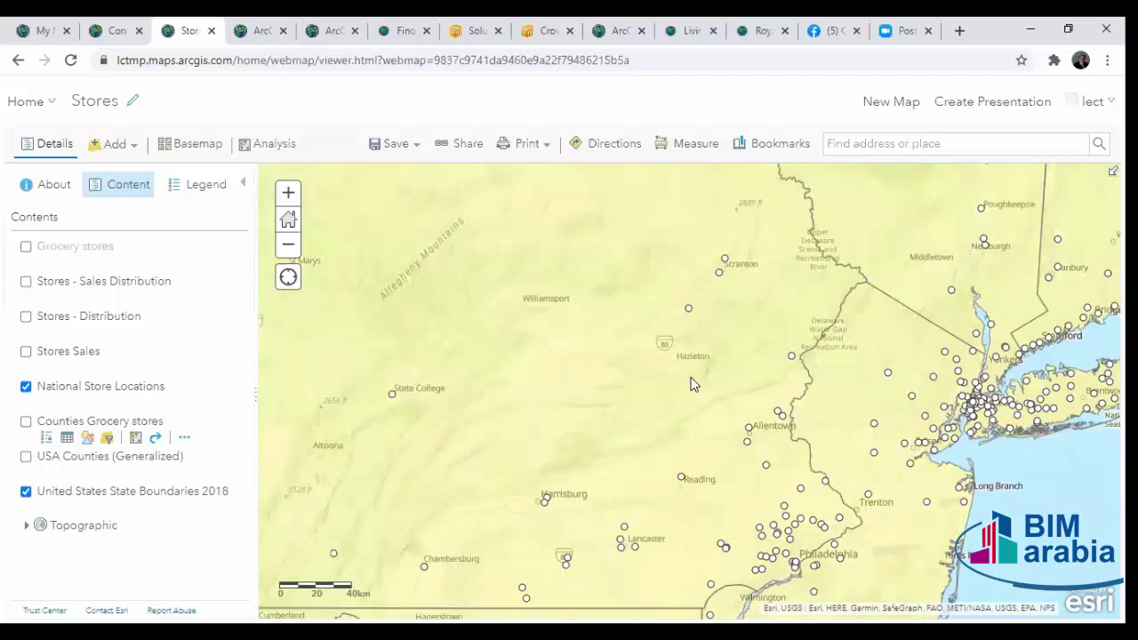
pyautogui.click(27, 457)
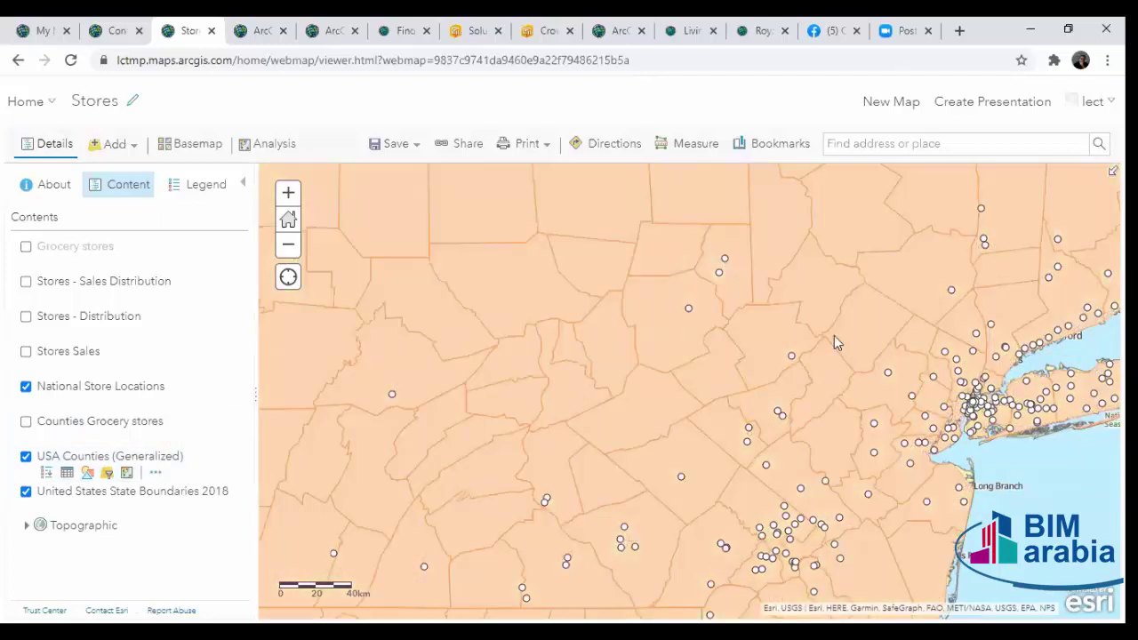
pyautogui.moveTo(834, 335); pyautogui.dragTo(655, 447)
pyautogui.scroll(2, 652, 439)
pyautogui.scroll(2, 652, 439)
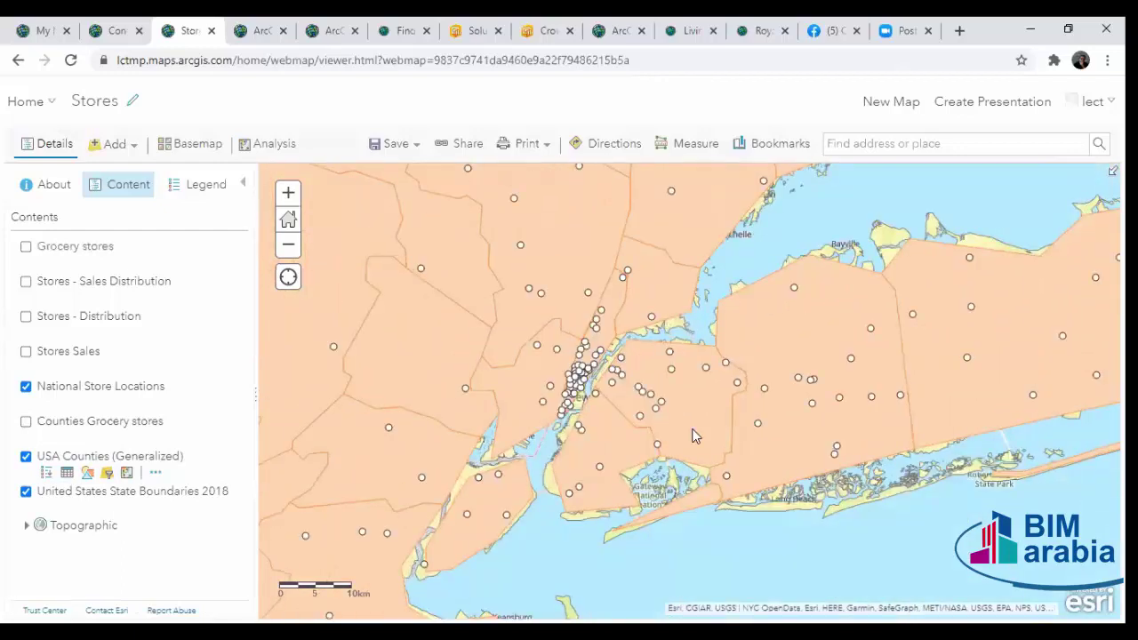
# Inspect the attributes of Queens county, and hide the USA Counties (Generalized) and United States State Boundaries 2018 layers.
pyautogui.click(695, 436)
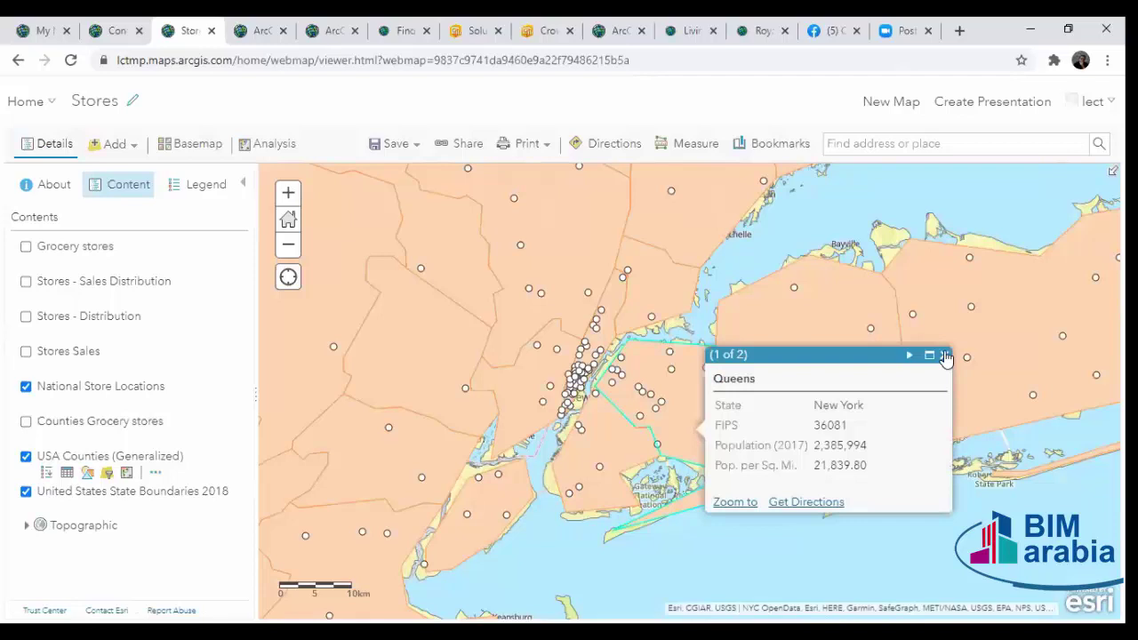
pyautogui.click(944, 354)
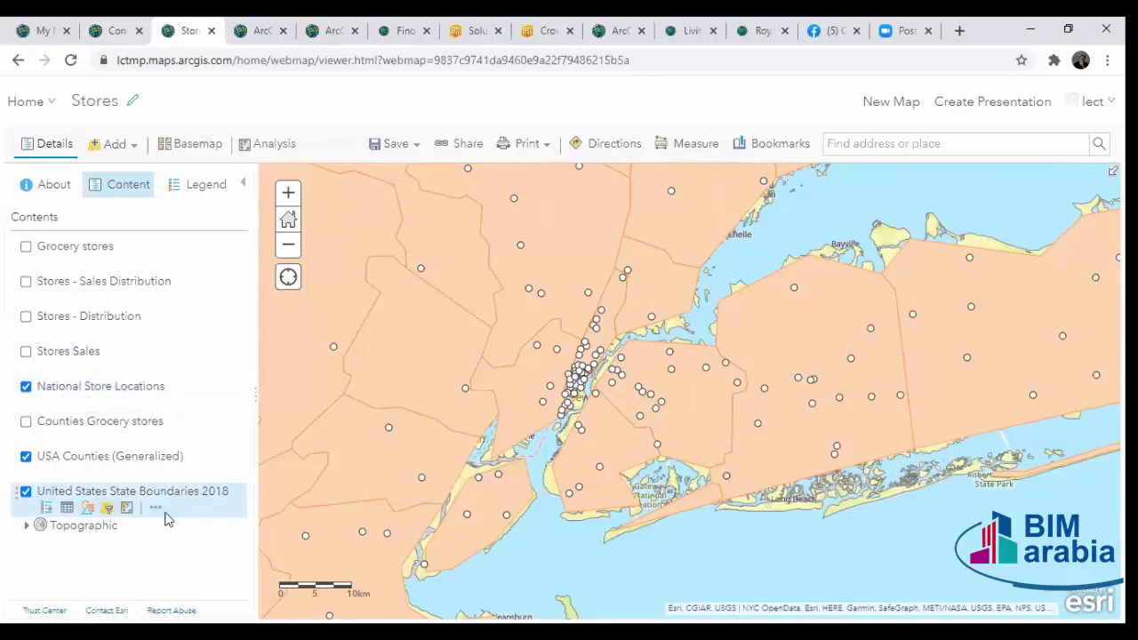
pyautogui.click(26, 456)
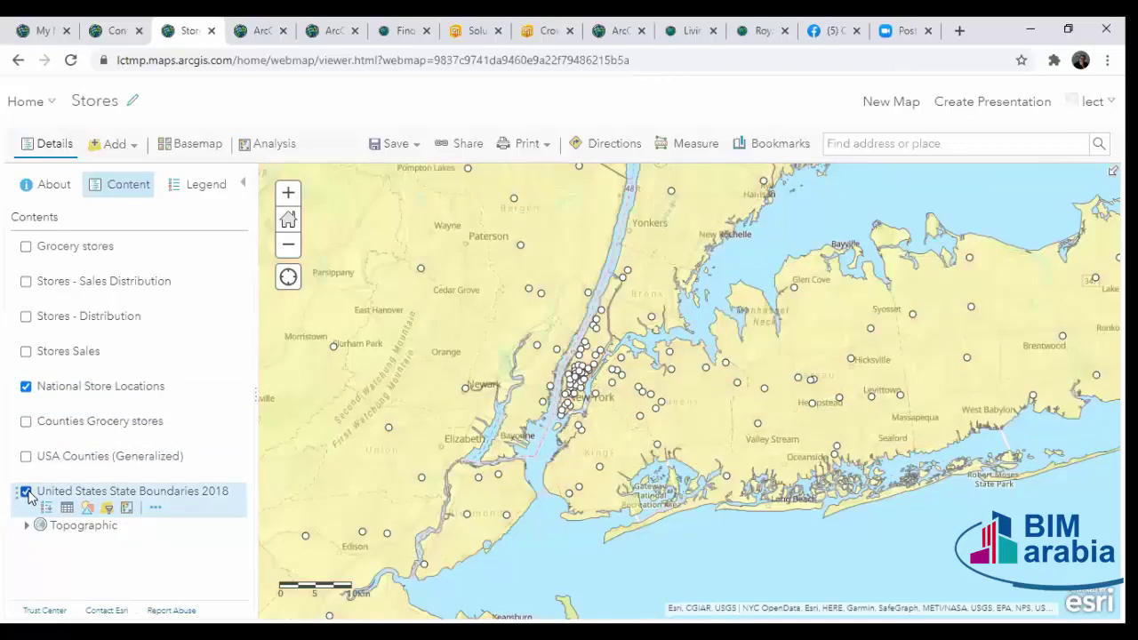
pyautogui.click(26, 492)
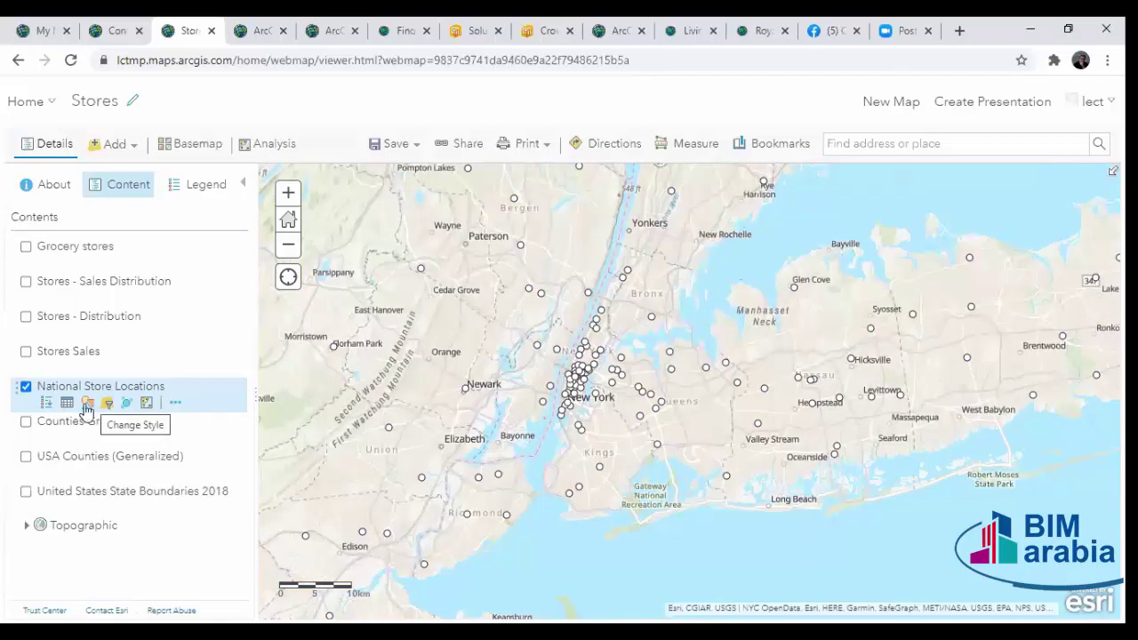
# Restyle the National Store Locations layer to show location only, and open the options of its single-symbol style.
pyautogui.click(86, 404)
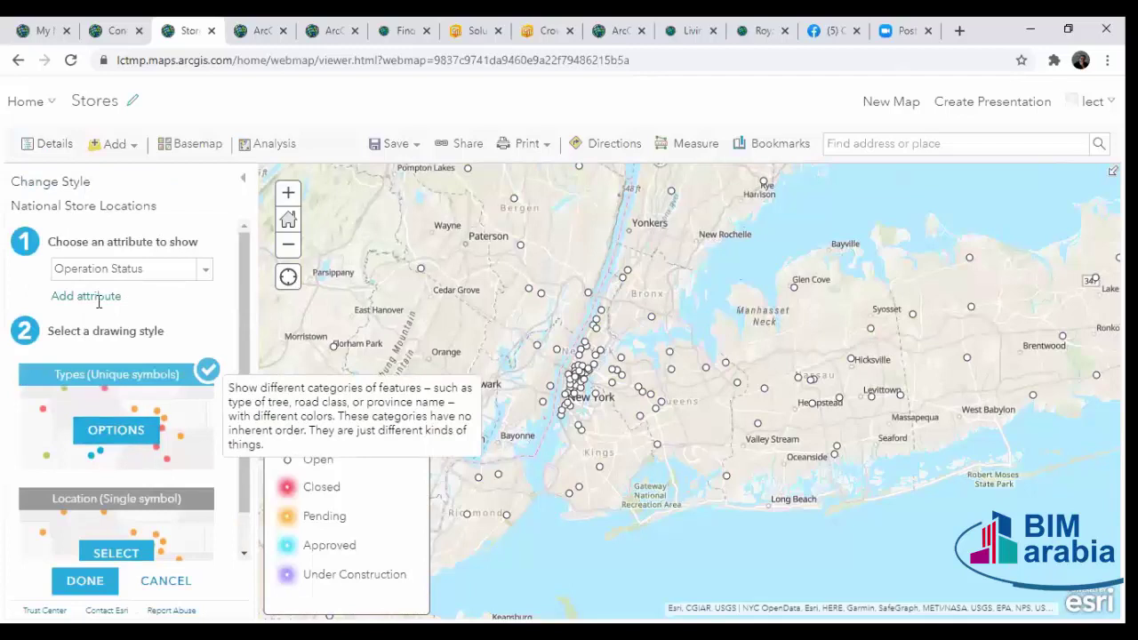
pyautogui.click(204, 269)
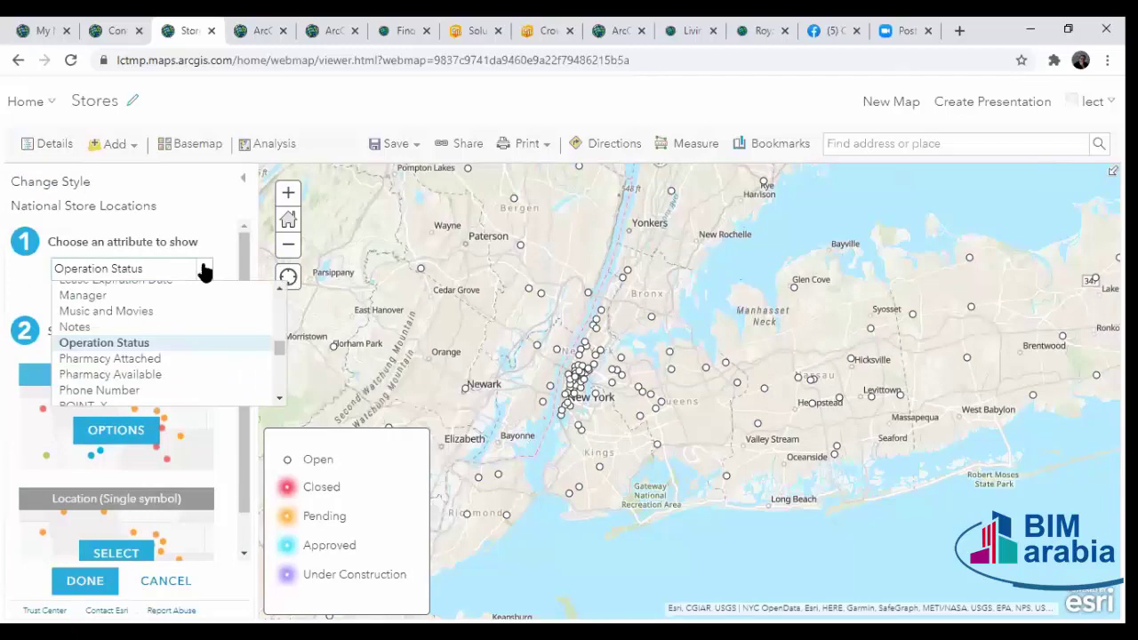
pyautogui.scroll(10, 168, 399)
pyautogui.click(107, 287)
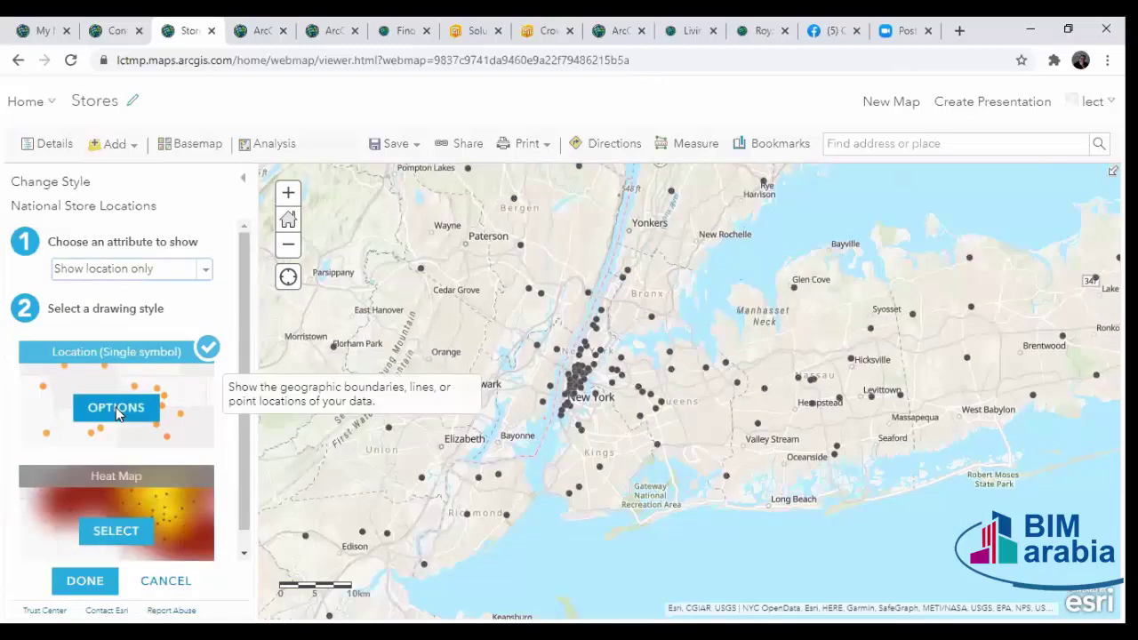
pyautogui.click(116, 407)
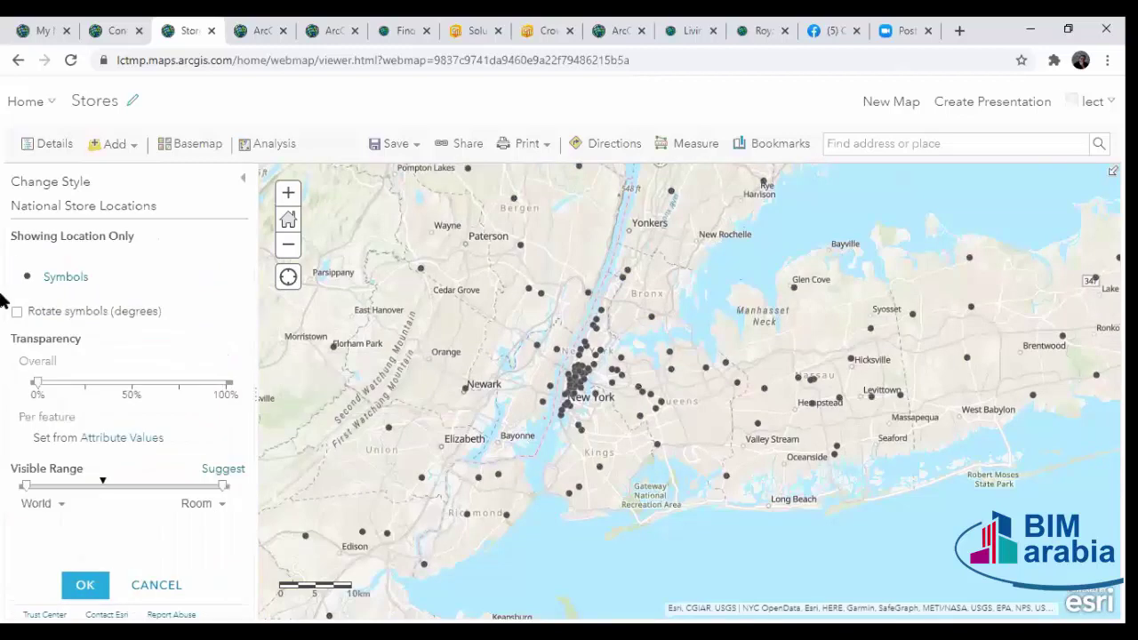
# Try the red house symbol from the People Places set at 28 px for the store points, and discard it.
pyautogui.click(28, 277)
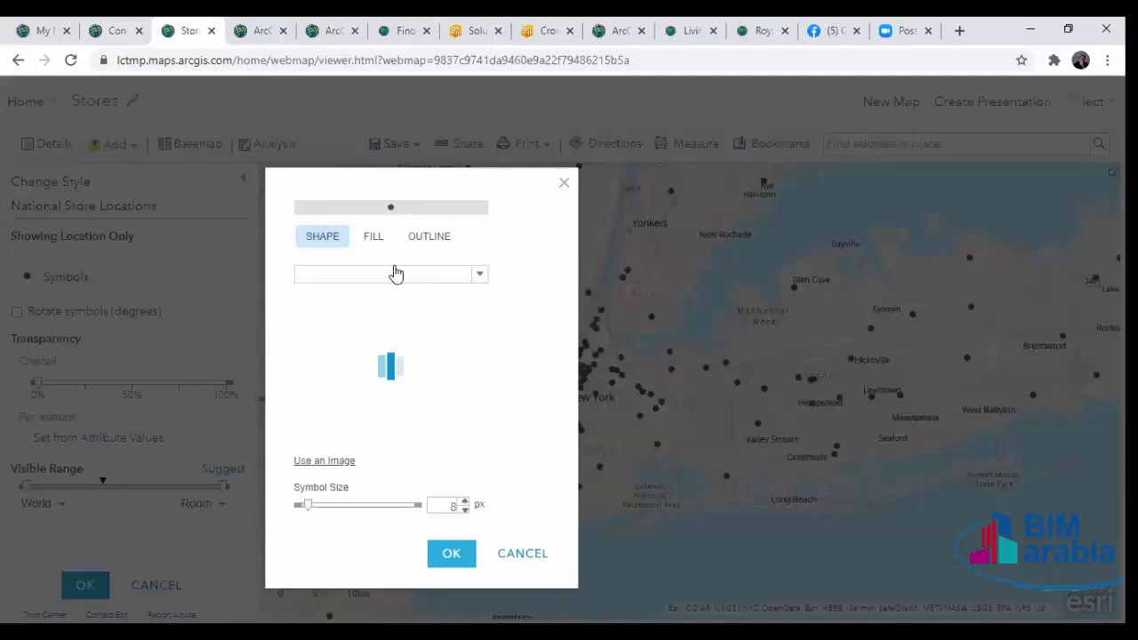
pyautogui.click(467, 275)
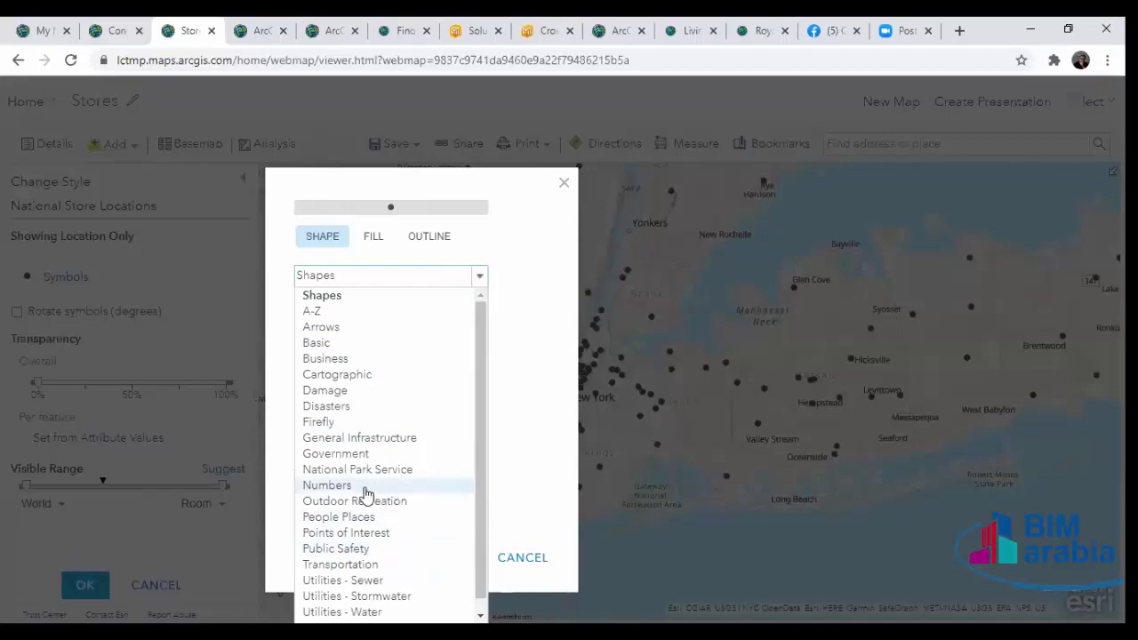
pyautogui.click(388, 517)
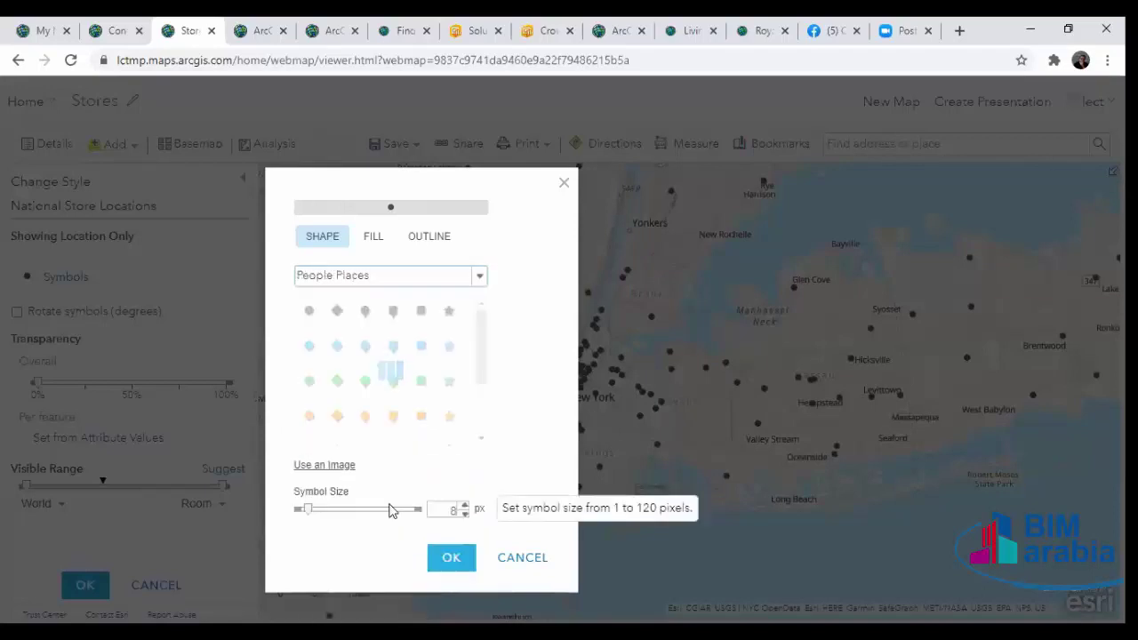
pyautogui.click(336, 377)
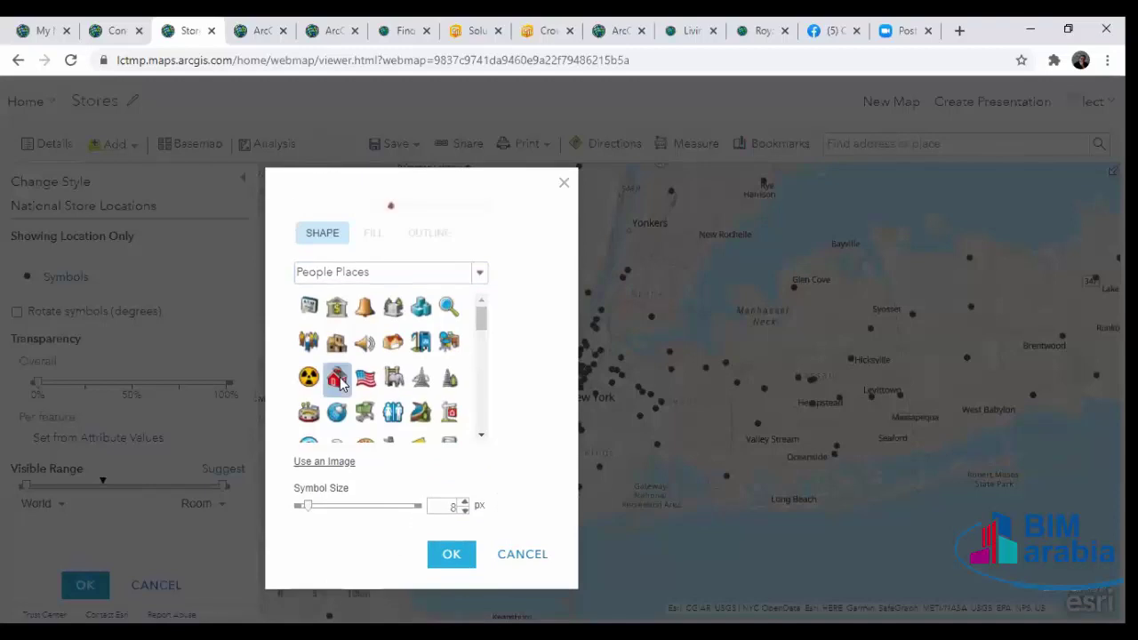
pyautogui.doubleClick(430, 503)
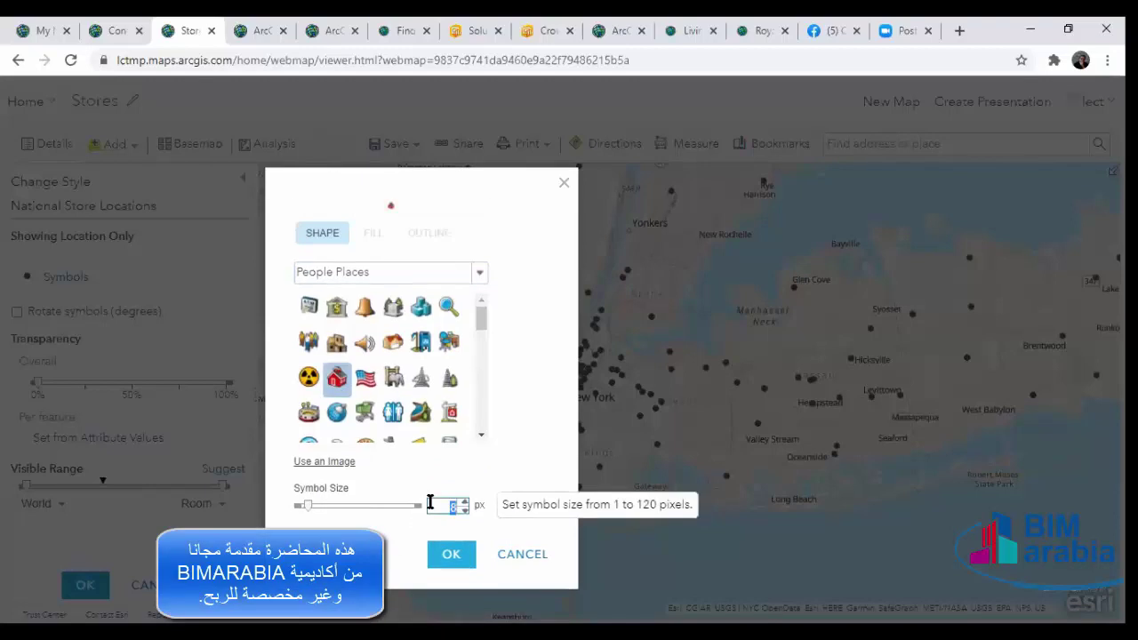
pyautogui.write('28')
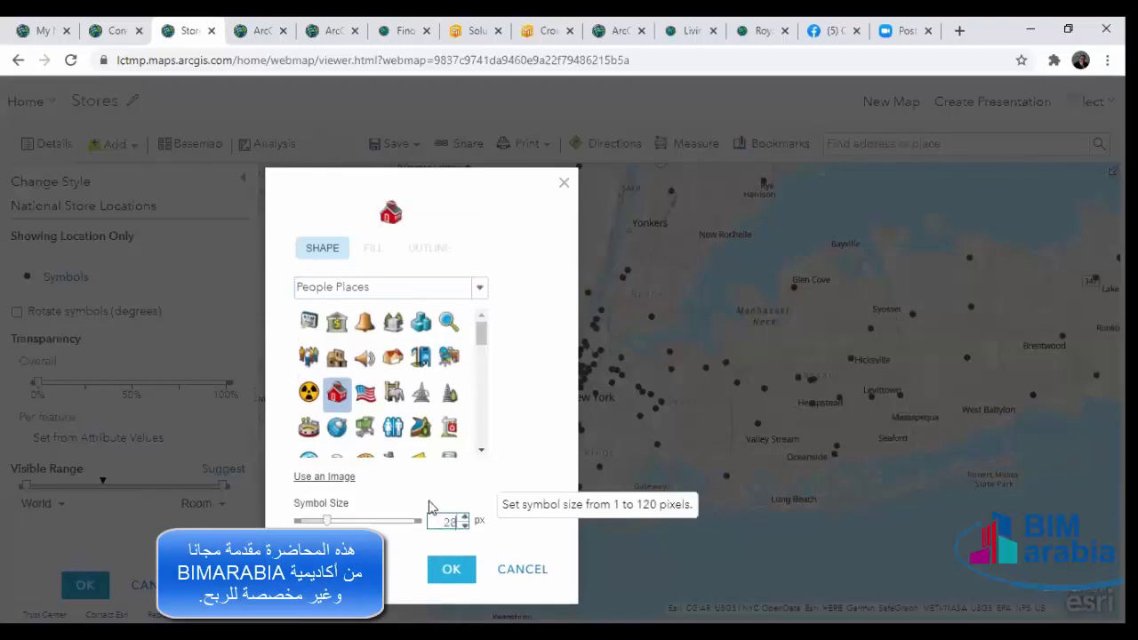
pyautogui.click(451, 571)
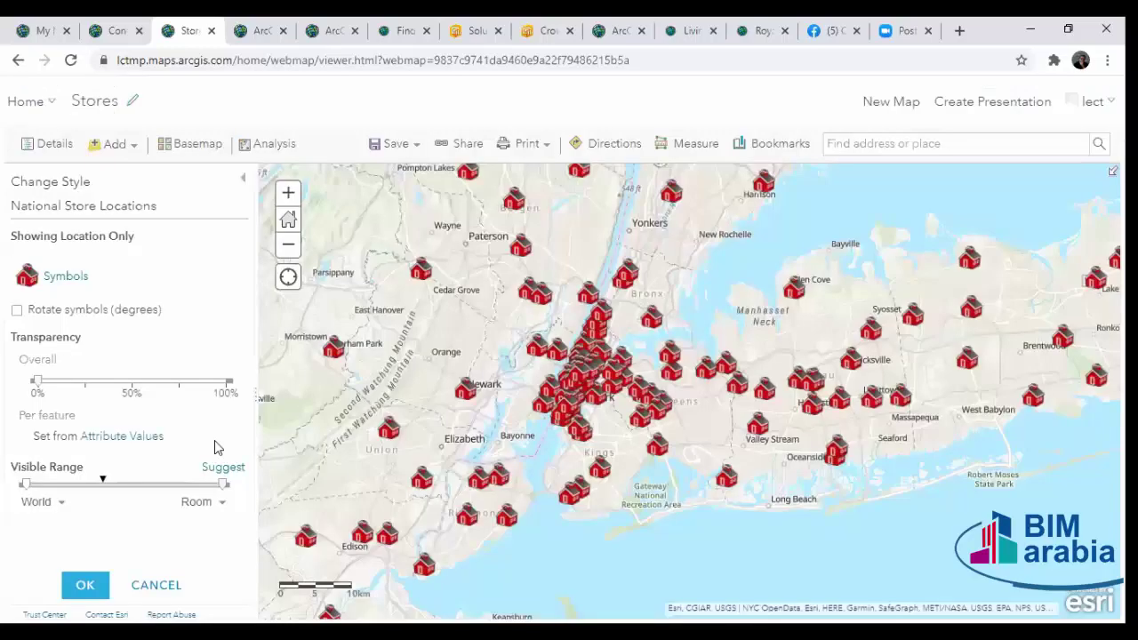
pyautogui.click(164, 587)
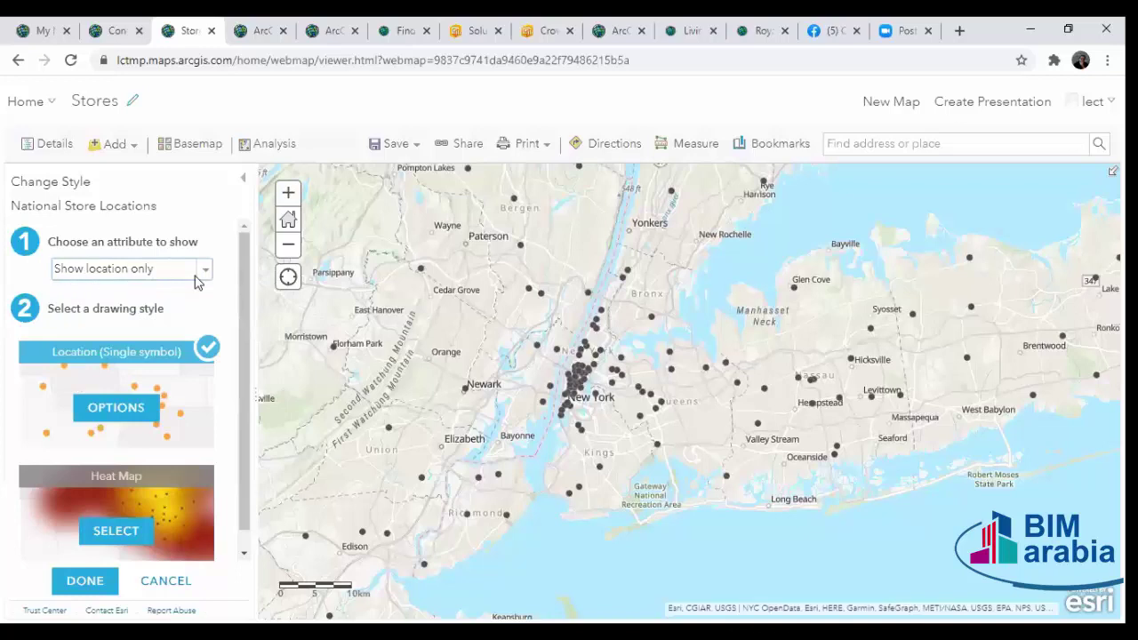
# Inspect the Secaucus store's details and the attributes available for styling, and leave the style settings without applying the changes.
pyautogui.click(537, 345)
pyautogui.scroll(-5, 718, 282)
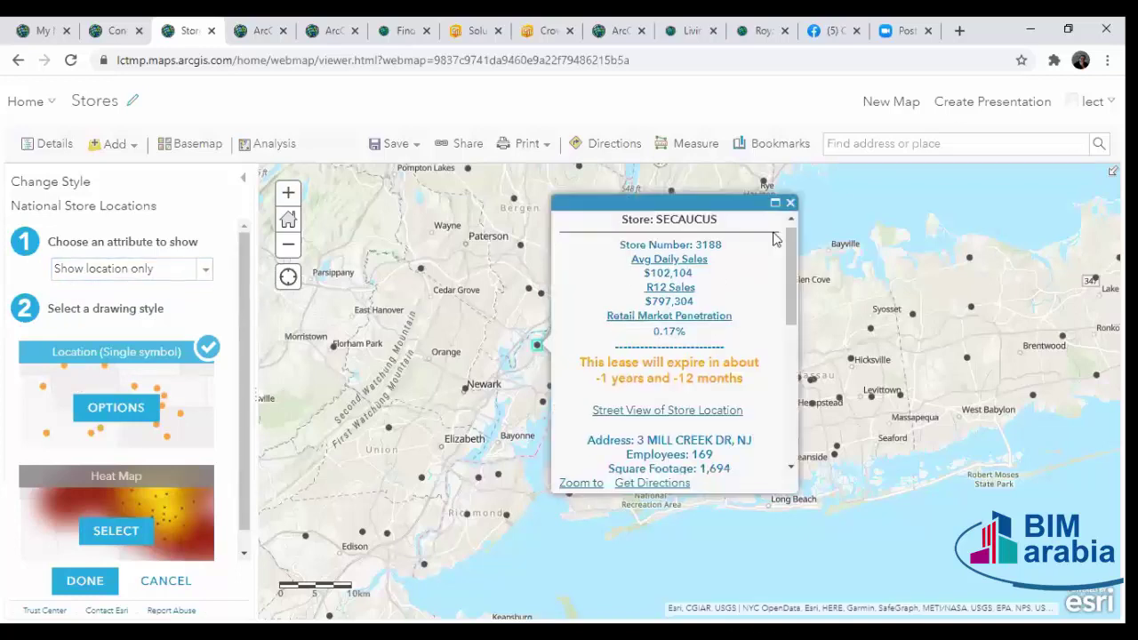
pyautogui.click(789, 203)
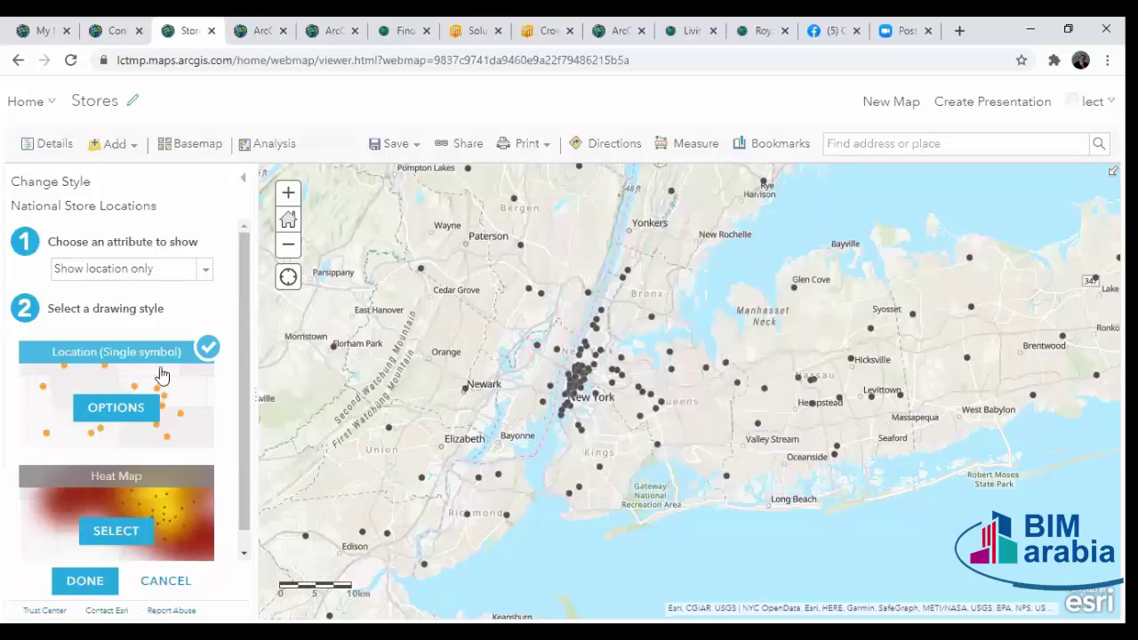
pyautogui.click(203, 270)
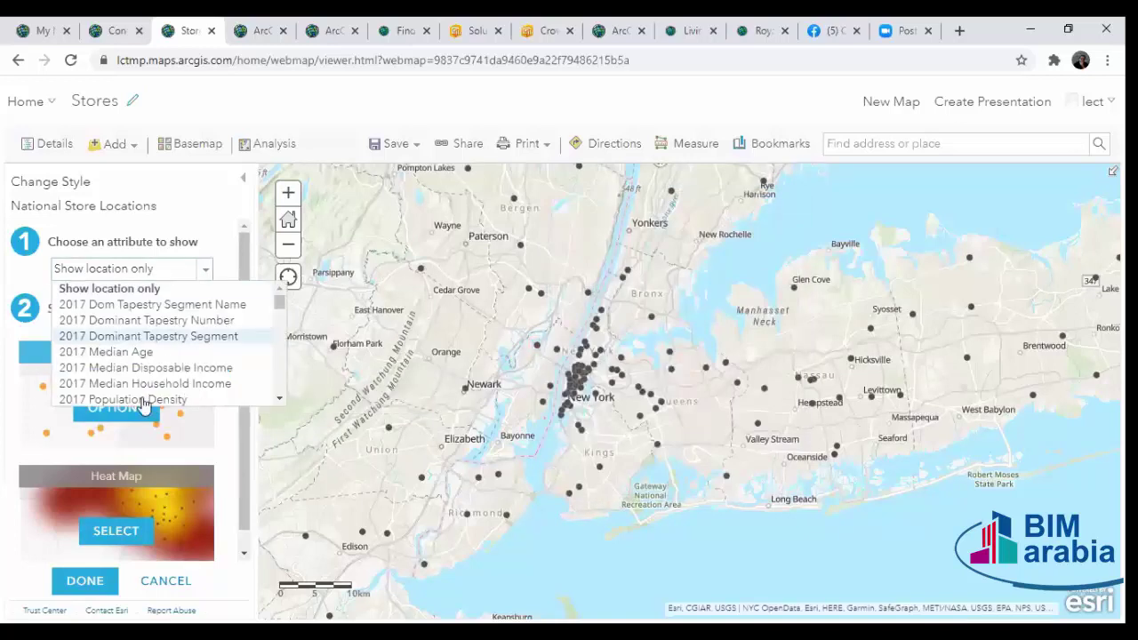
pyautogui.click(237, 250)
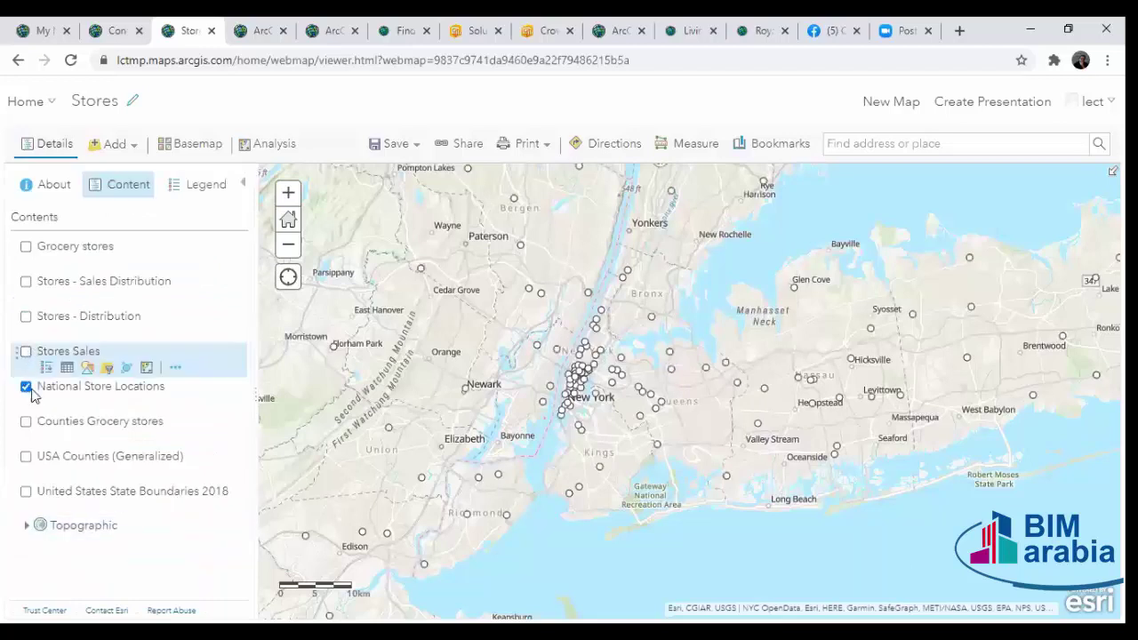
# Display the Stores Sales layer in place of National Store Locations, showing the northeastern United States.
pyautogui.click(25, 352)
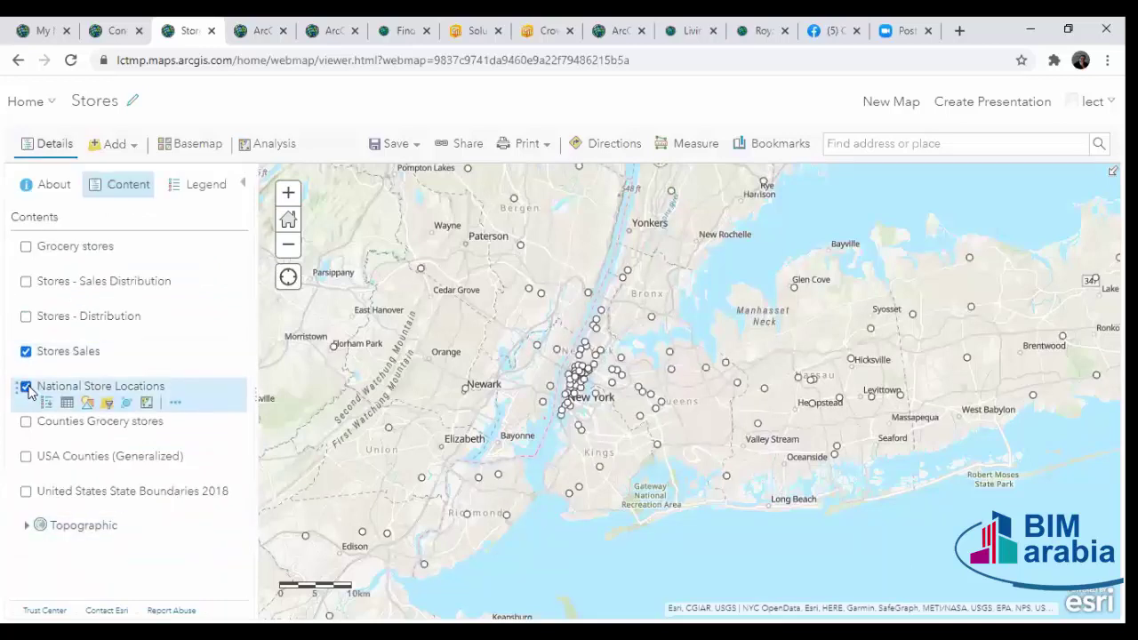
pyautogui.click(26, 387)
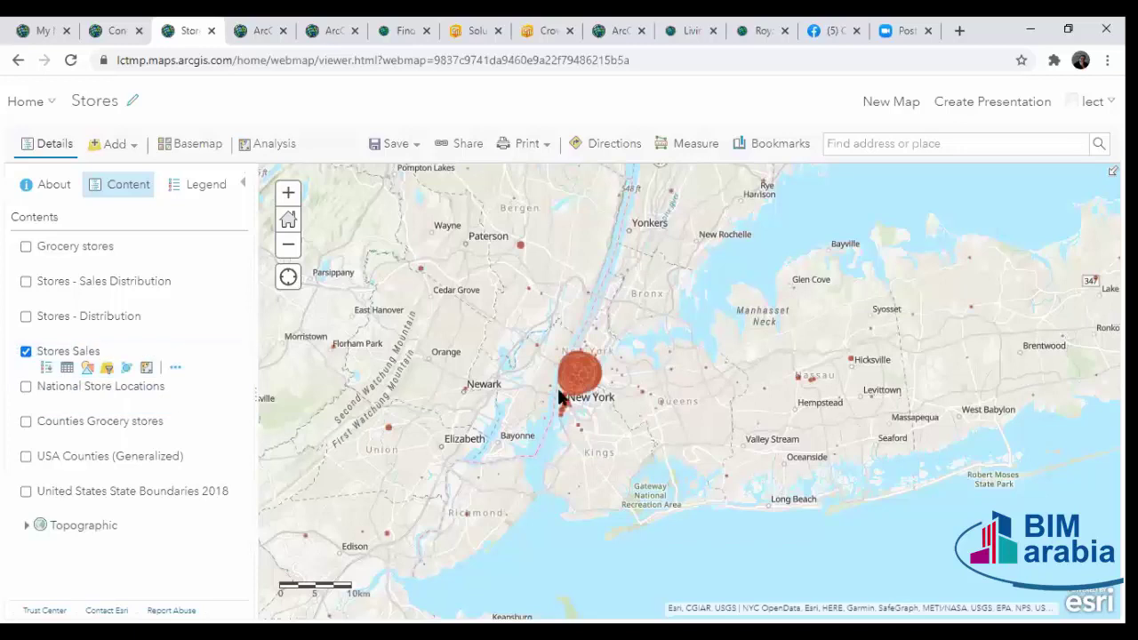
pyautogui.moveTo(760, 440); pyautogui.dragTo(886, 358)
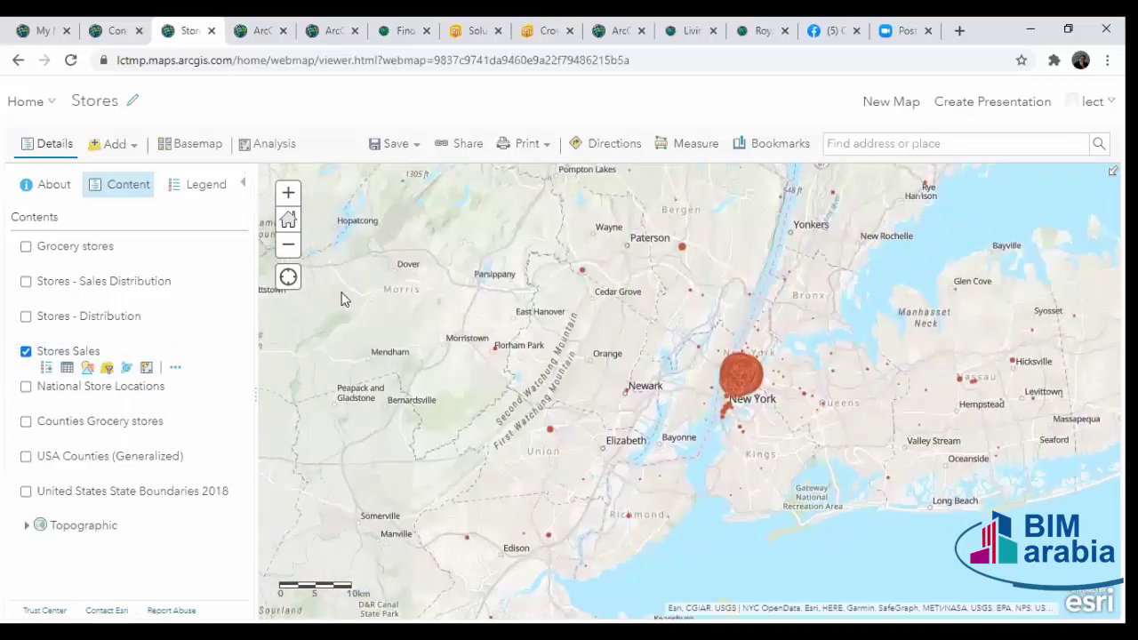
pyautogui.click(288, 248)
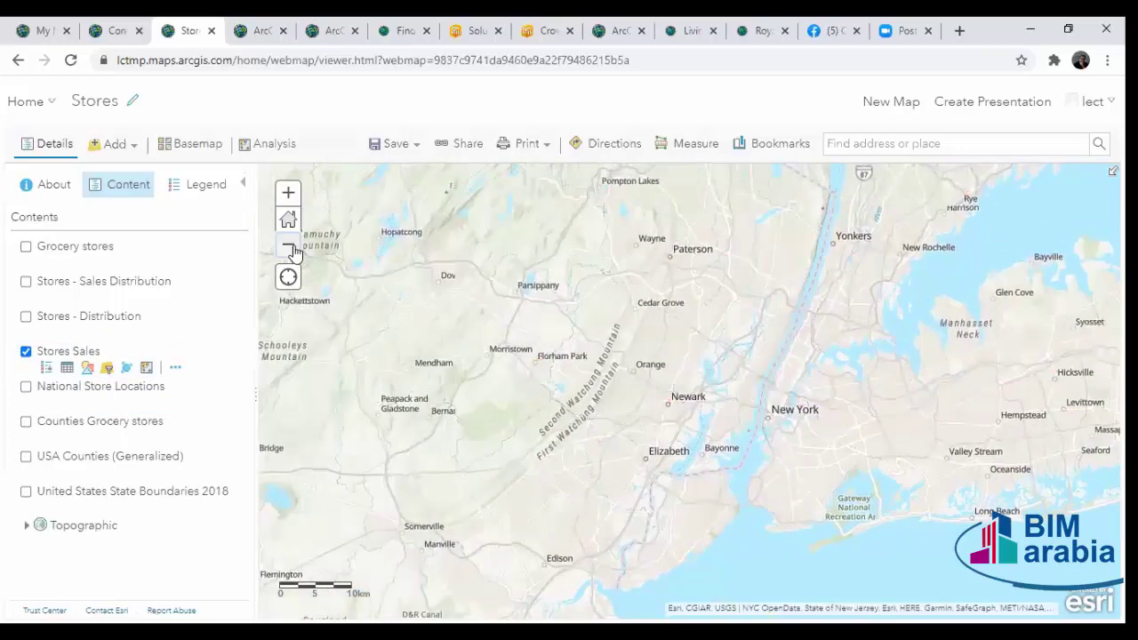
pyautogui.click(288, 246)
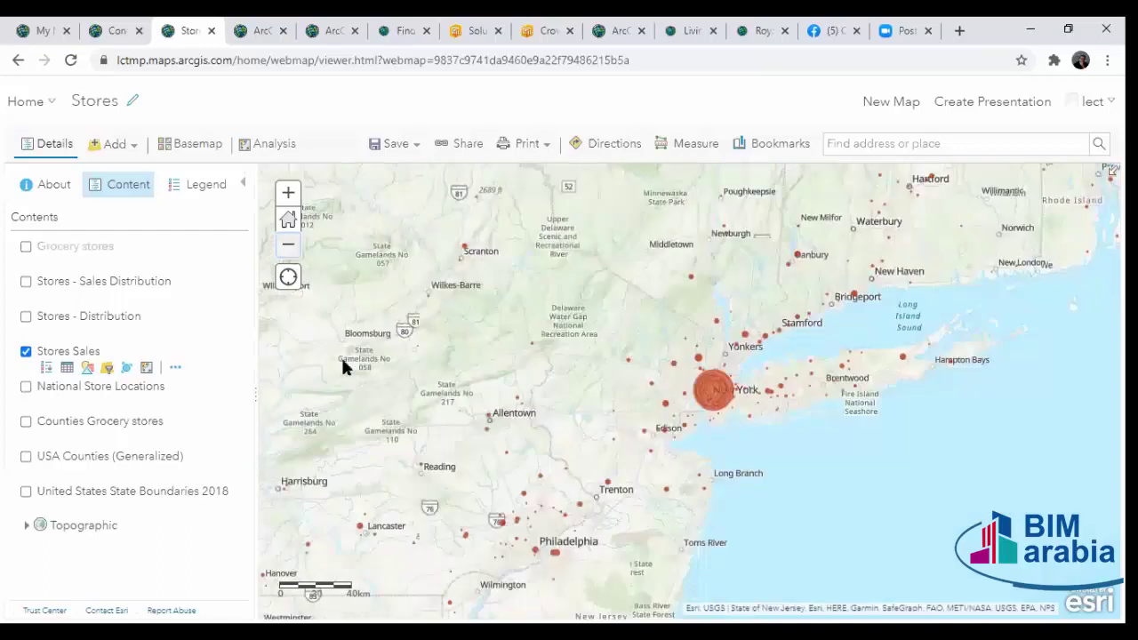
# Compare the Stores Sales legend with the circle sizes from New York to Virginia Beach, and return to the layer list.
pyautogui.click(190, 191)
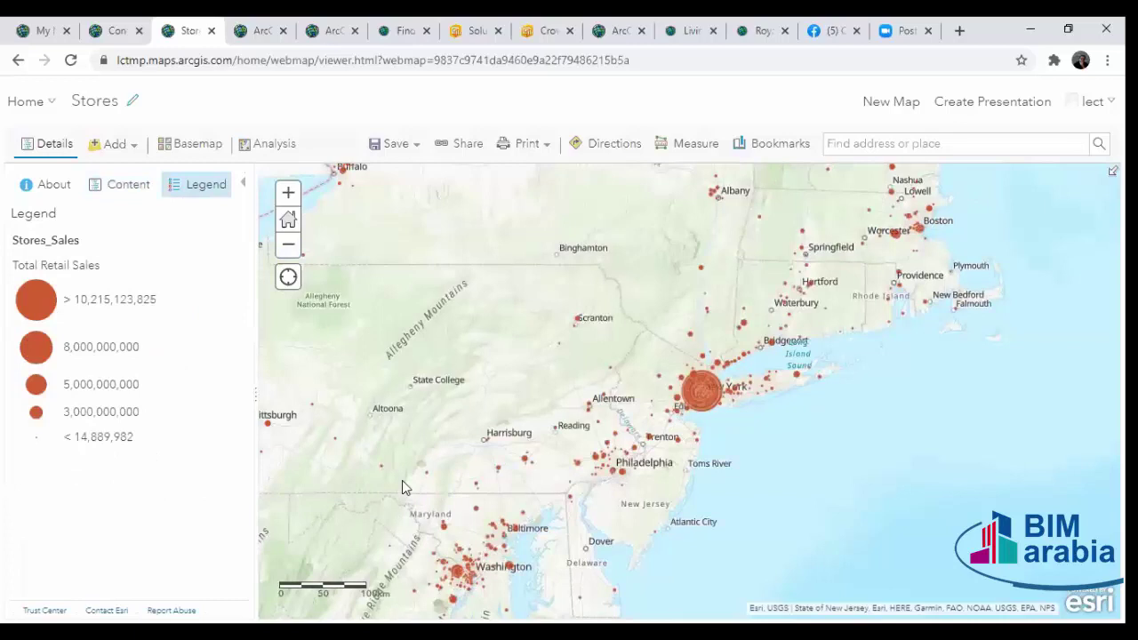
pyautogui.press('Down')
pyautogui.press('Left')
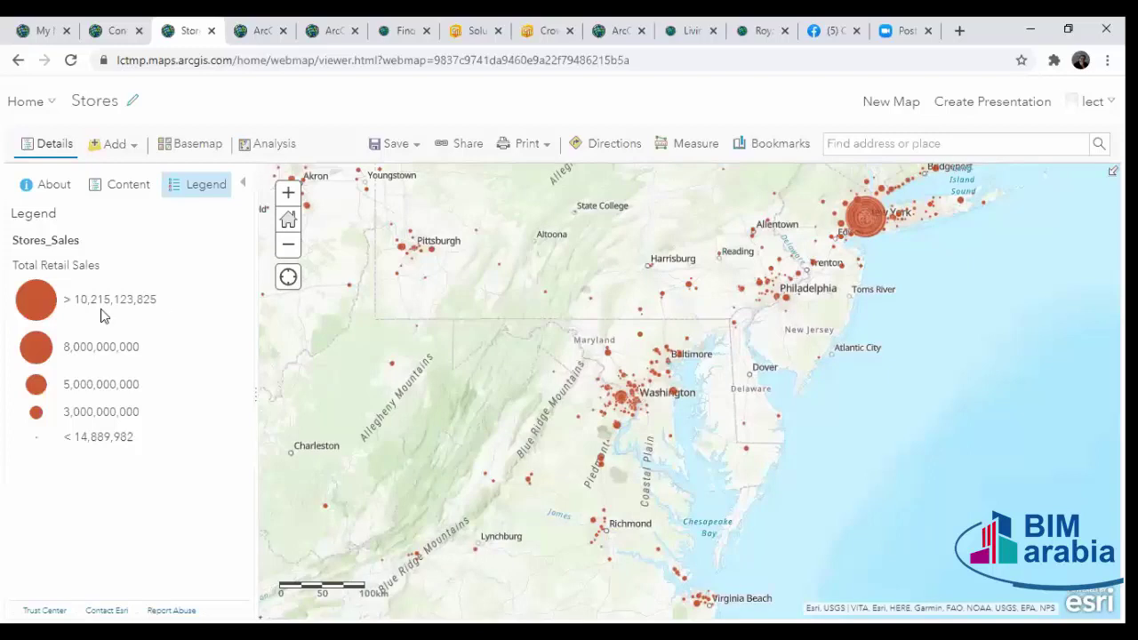
pyautogui.click(124, 184)
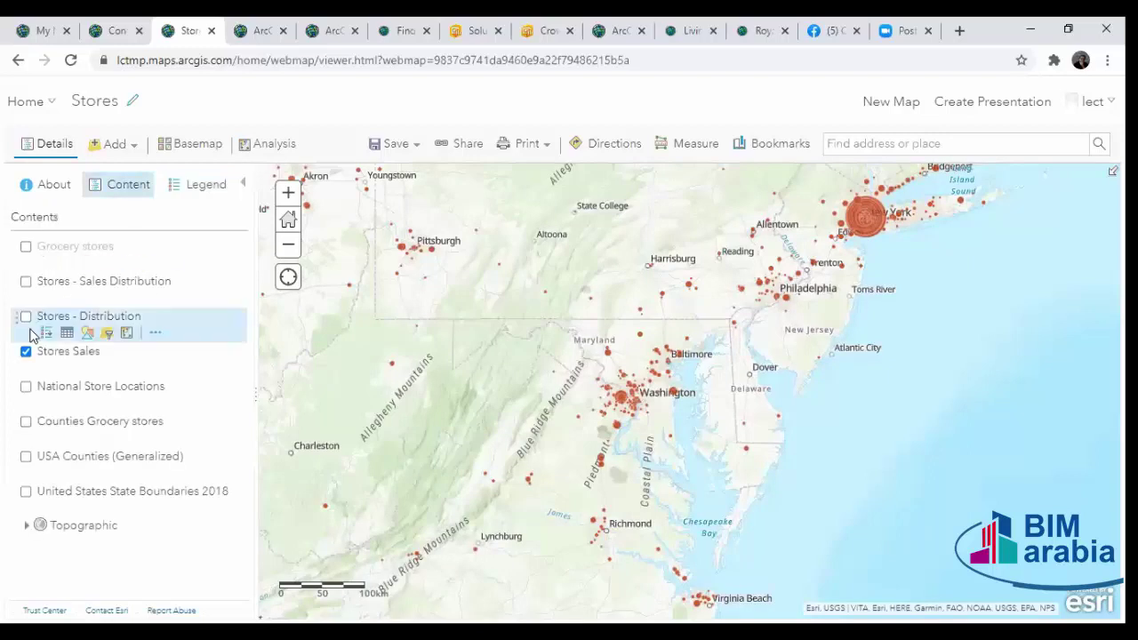
# Display the Stores - Distribution heat map in place of Stores Sales, and examine its style settings and coverage across the United States.
pyautogui.click(26, 351)
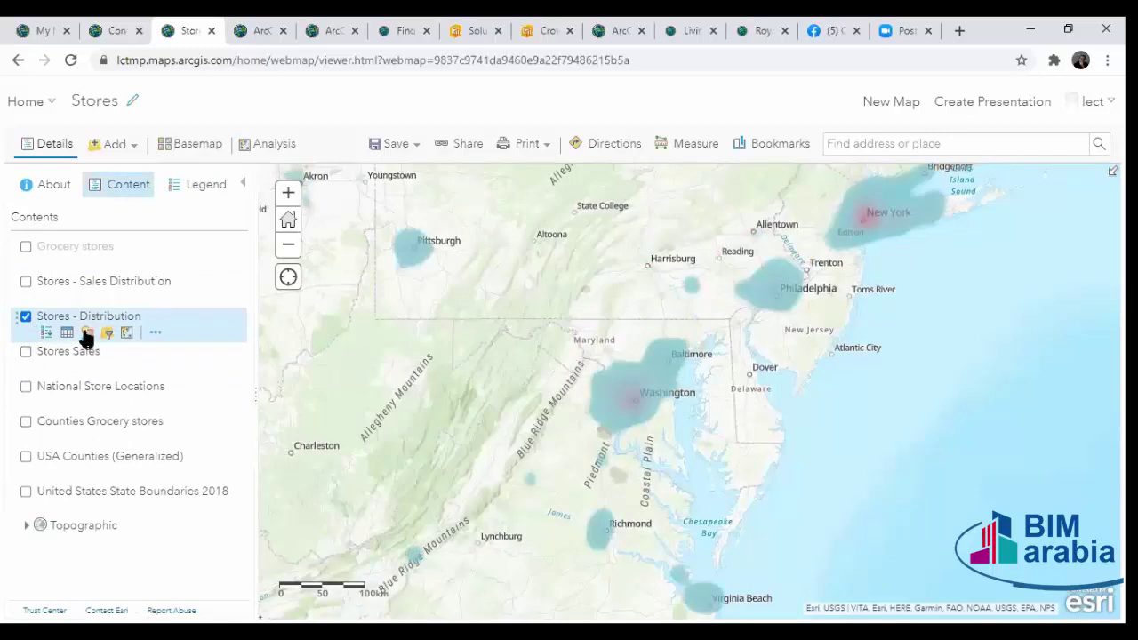
pyautogui.click(86, 334)
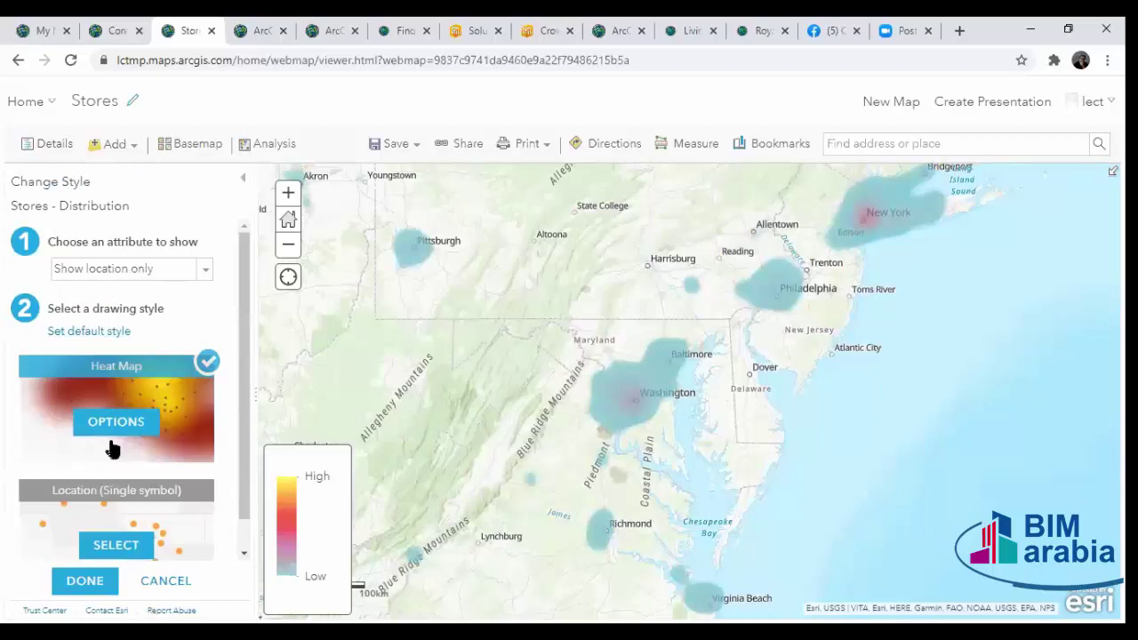
pyautogui.click(169, 583)
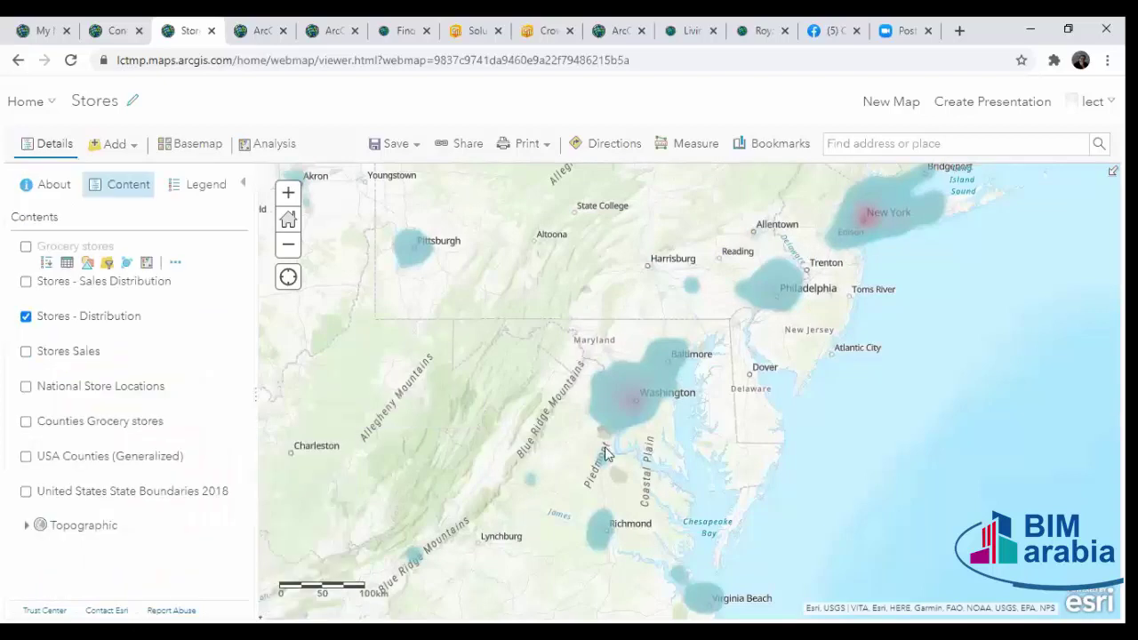
pyautogui.scroll(-2, 600, 445)
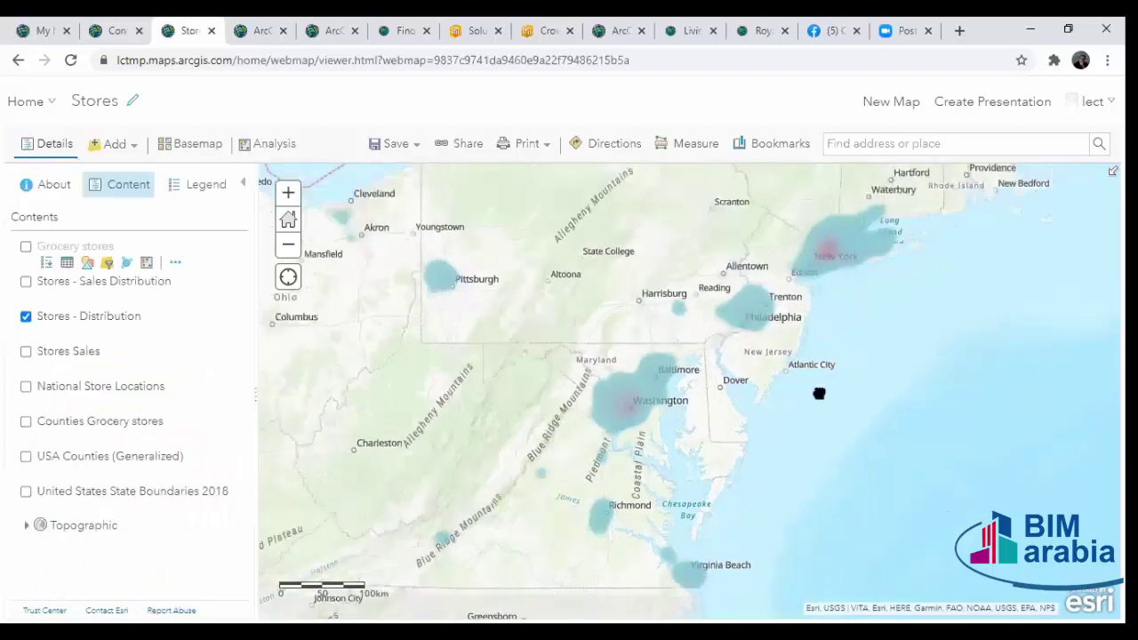
pyautogui.scroll(-2, 750, 428)
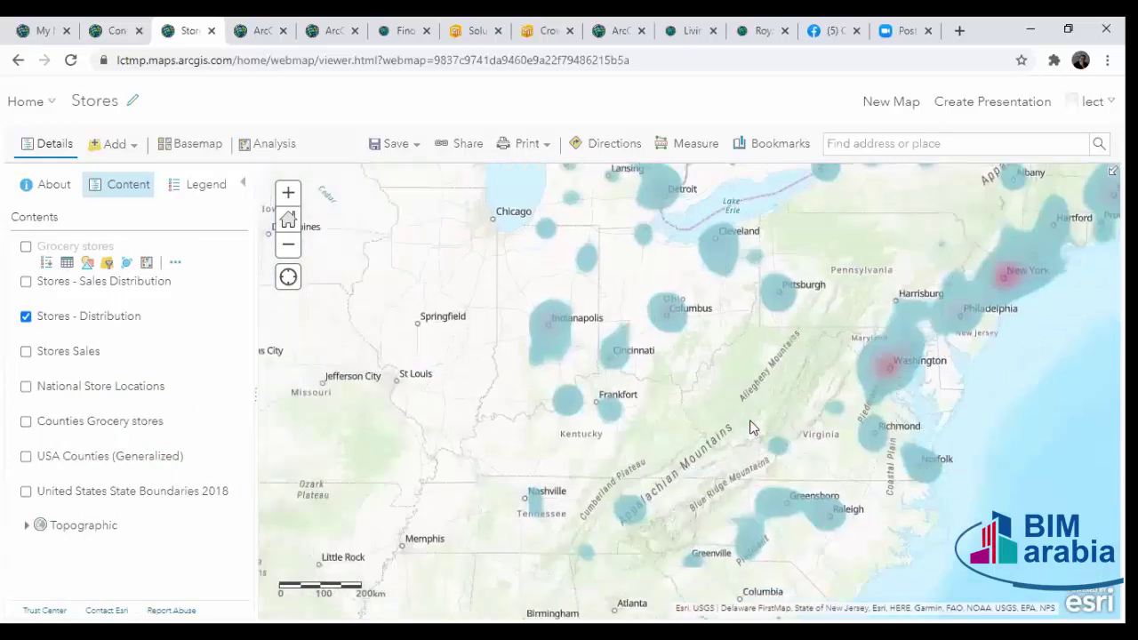
pyautogui.moveTo(471, 433); pyautogui.dragTo(632, 396)
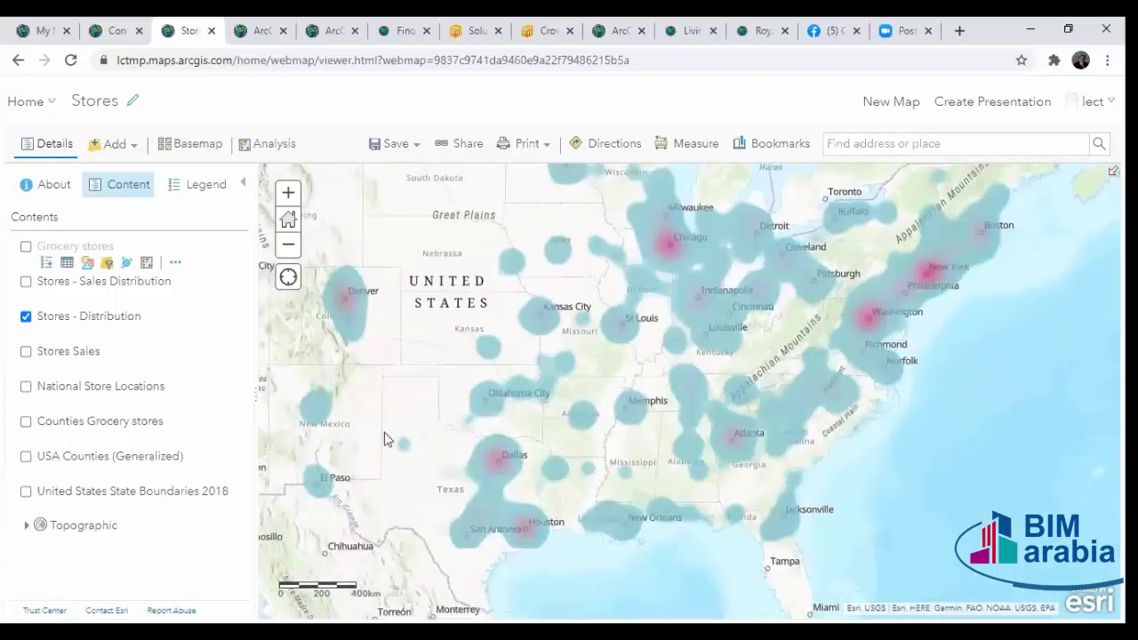
pyautogui.moveTo(385, 437); pyautogui.dragTo(578, 450)
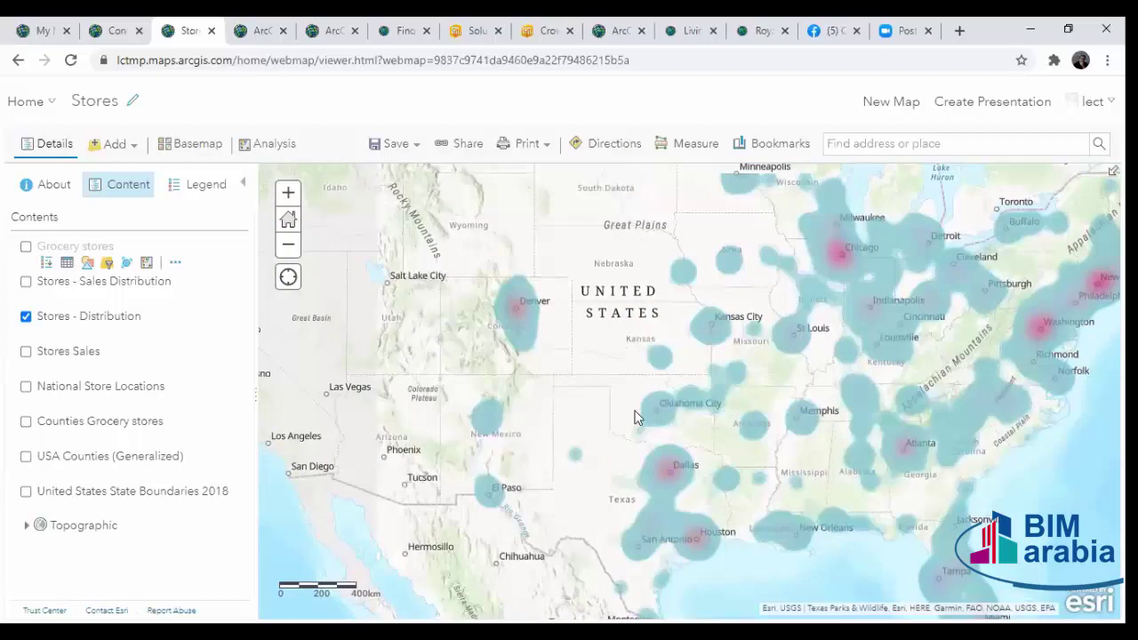
pyautogui.scroll(-2, 582, 449)
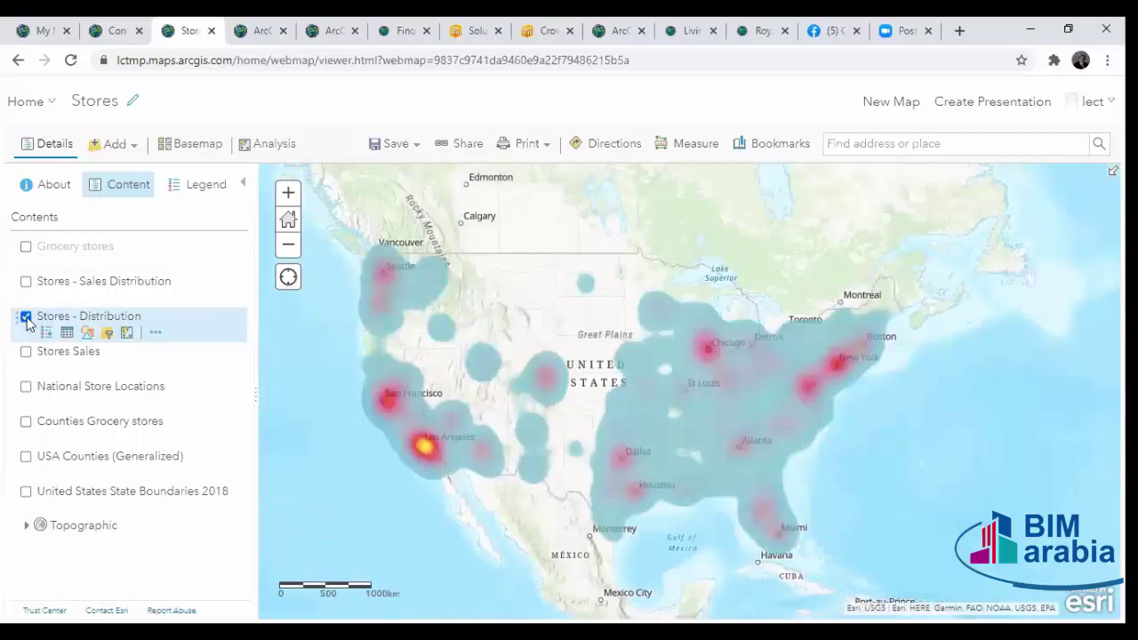
# Display the Stores - Sales Distribution layer in place of Stores - Distribution, and review its heat map style settings for Total Retail Sales.
pyautogui.click(26, 317)
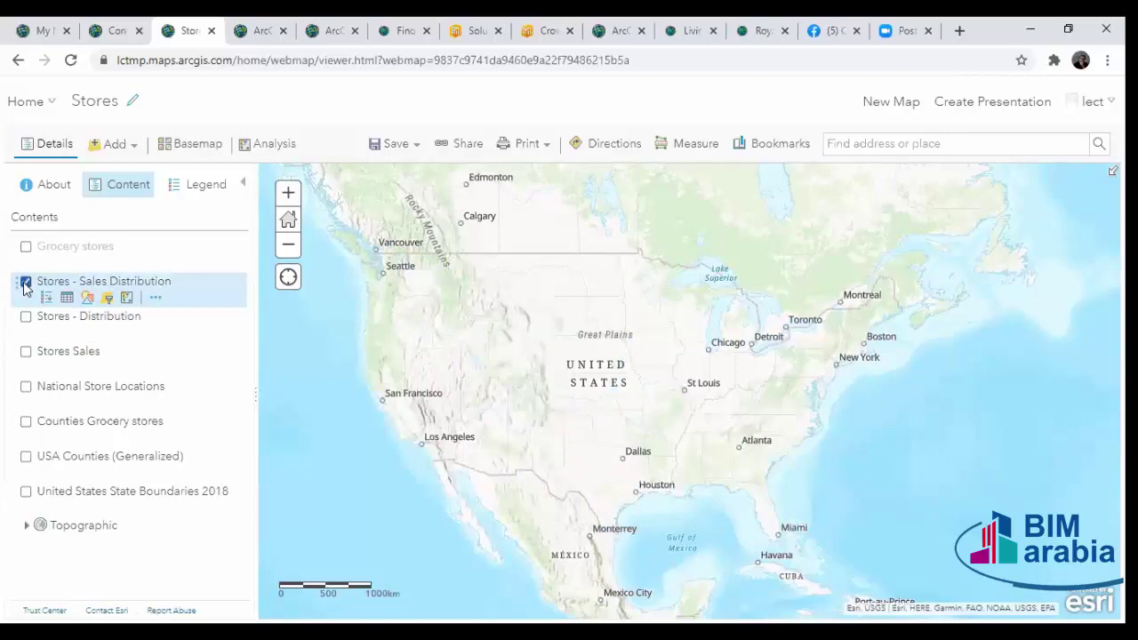
pyautogui.click(88, 300)
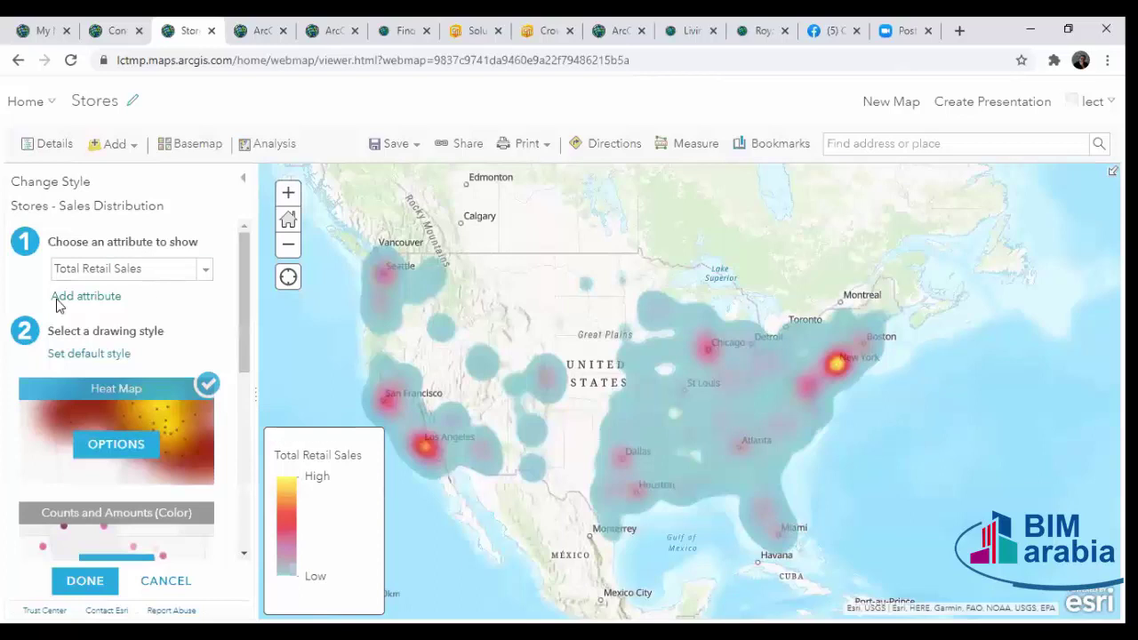
pyautogui.click(166, 582)
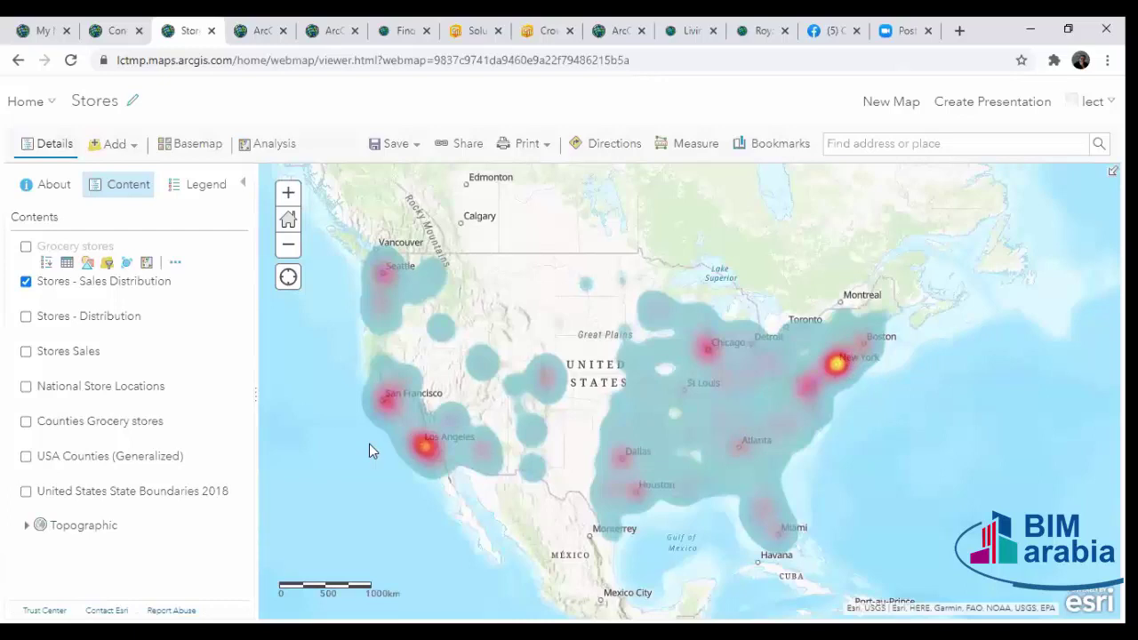
# Display the Grocery stores layer in place of Stores - Sales Distribution, showing the New York City area.
pyautogui.click(25, 283)
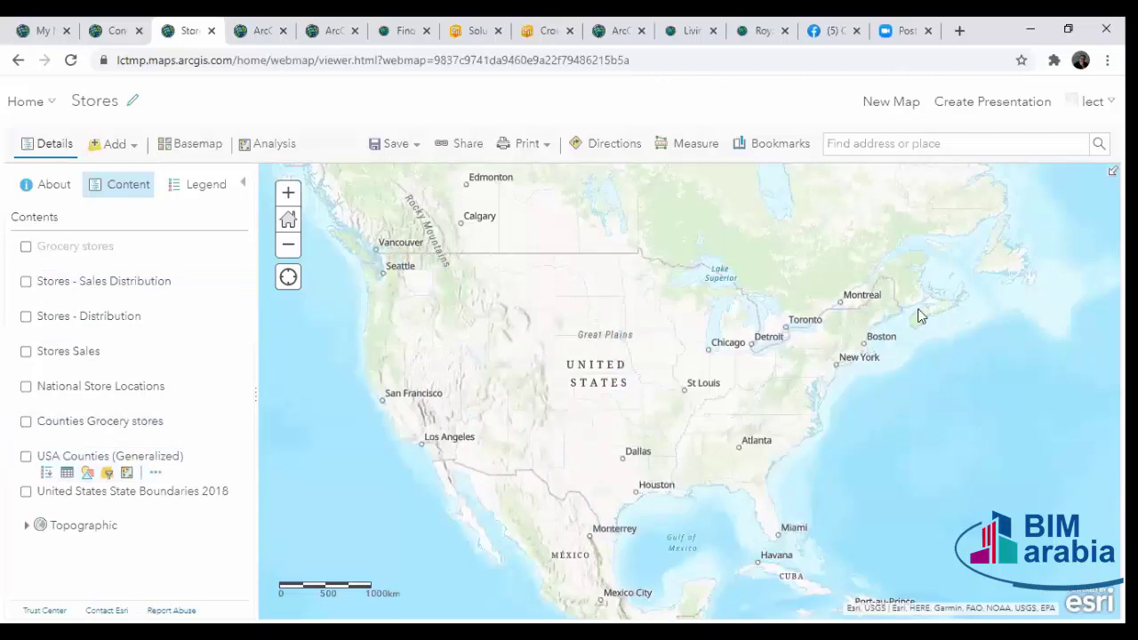
pyautogui.moveTo(914, 315); pyautogui.dragTo(747, 412)
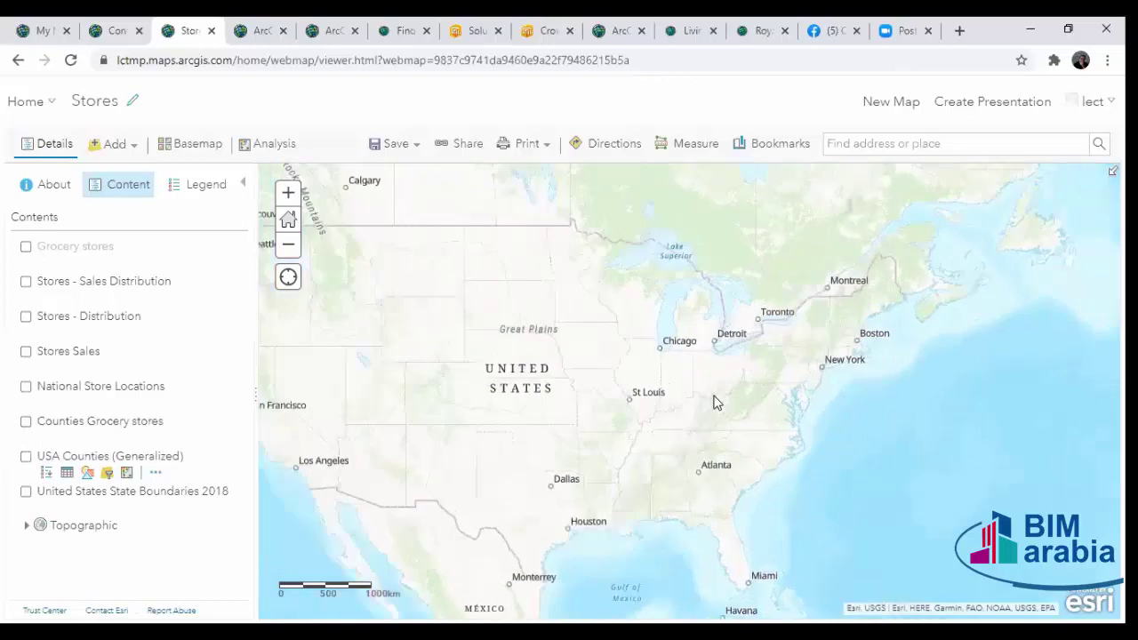
pyautogui.moveTo(869, 291); pyautogui.dragTo(488, 495)
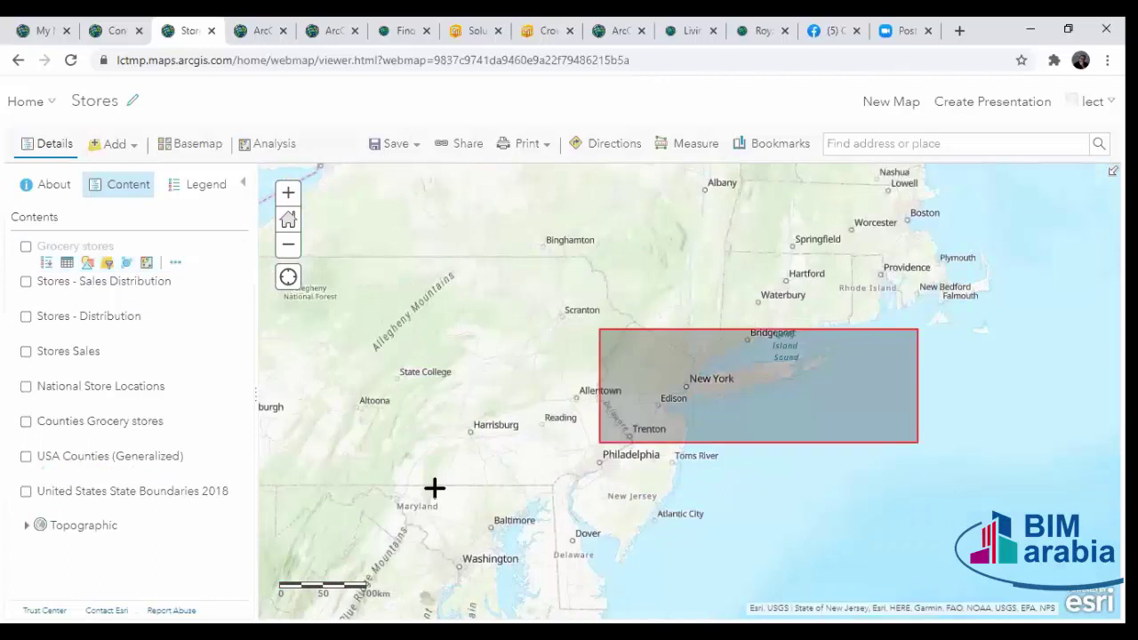
pyautogui.scroll(1, 632, 438)
pyautogui.scroll(4, 647, 425)
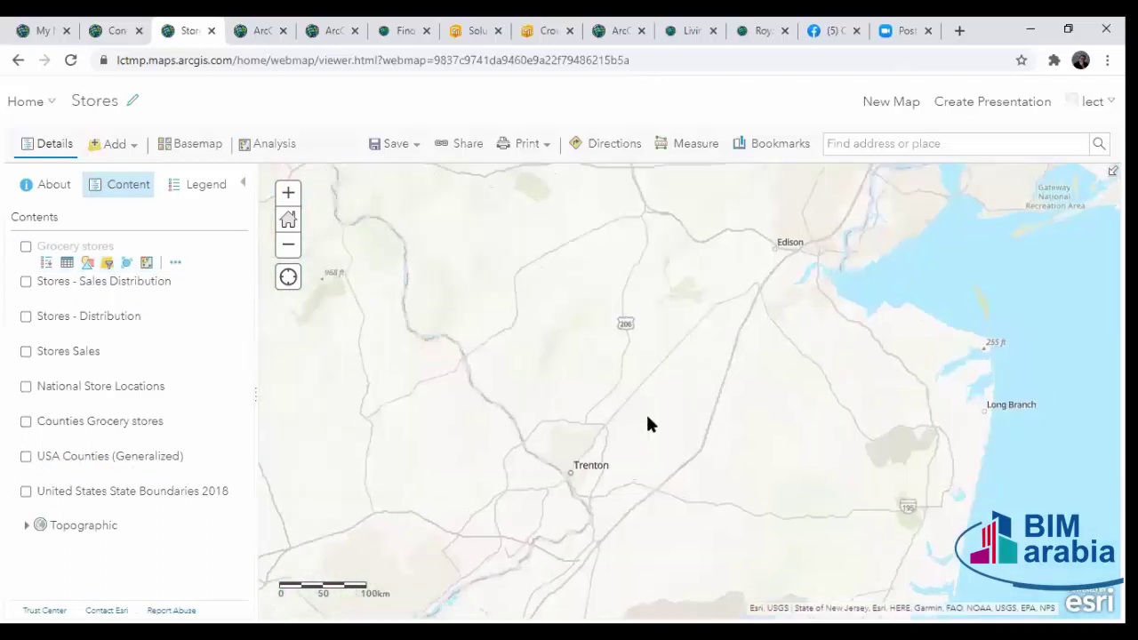
pyautogui.moveTo(522, 336); pyautogui.dragTo(219, 419)
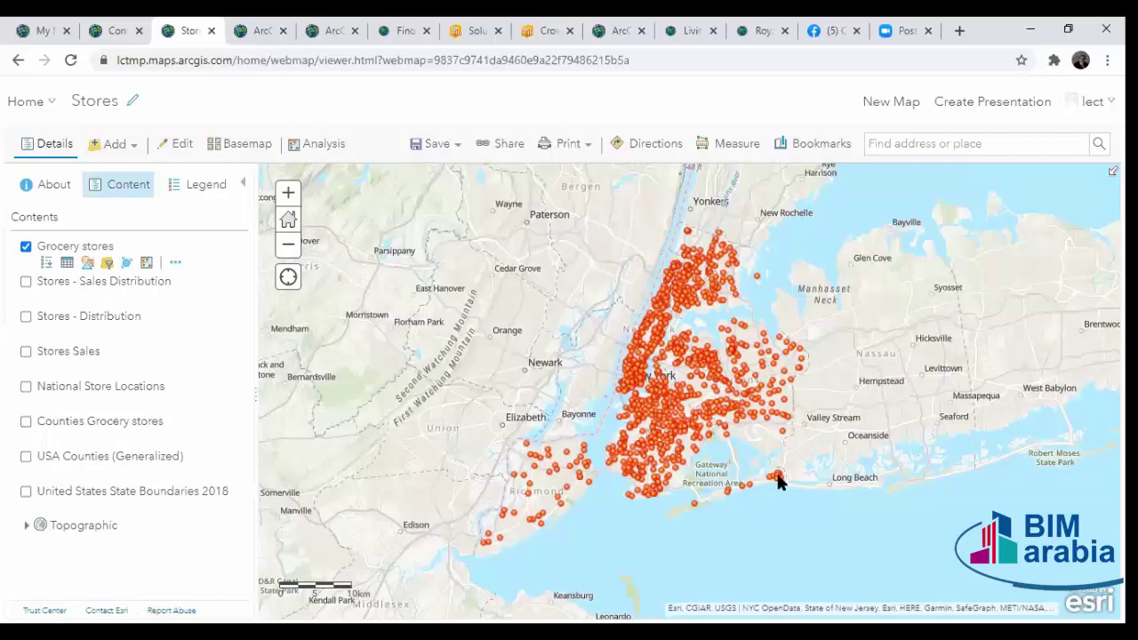
pyautogui.scroll(1, 959, 505)
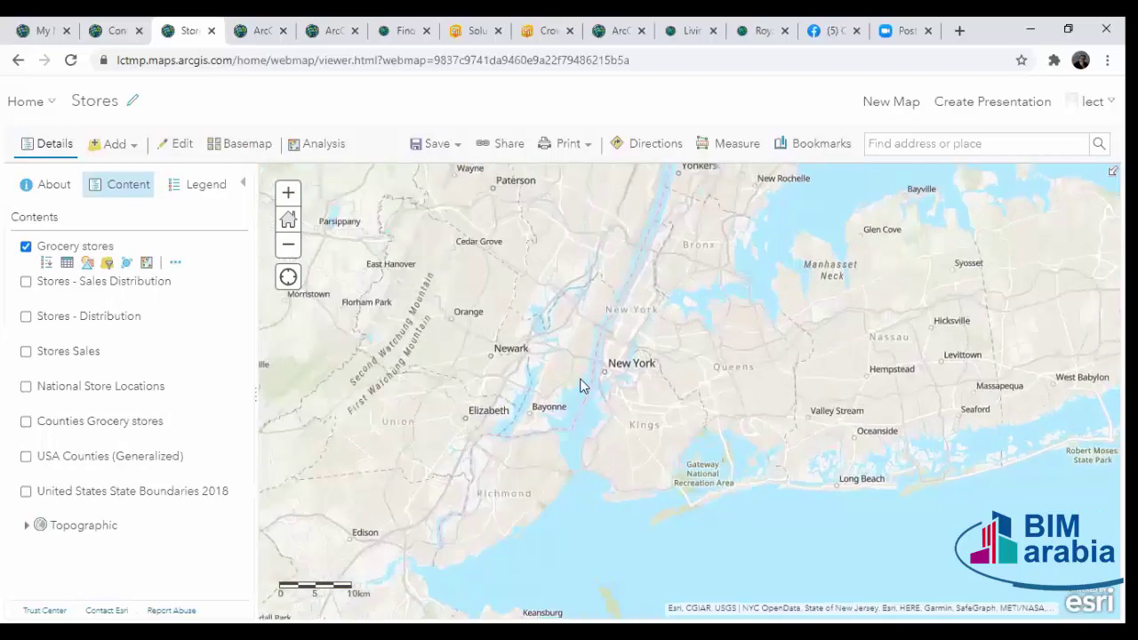
# Show USA Counties (Generalized) in place of Grocery stores, inspect the Queens, Kings and Hudson county attributes, and restore the Grocery stores layer.
pyautogui.click(26, 246)
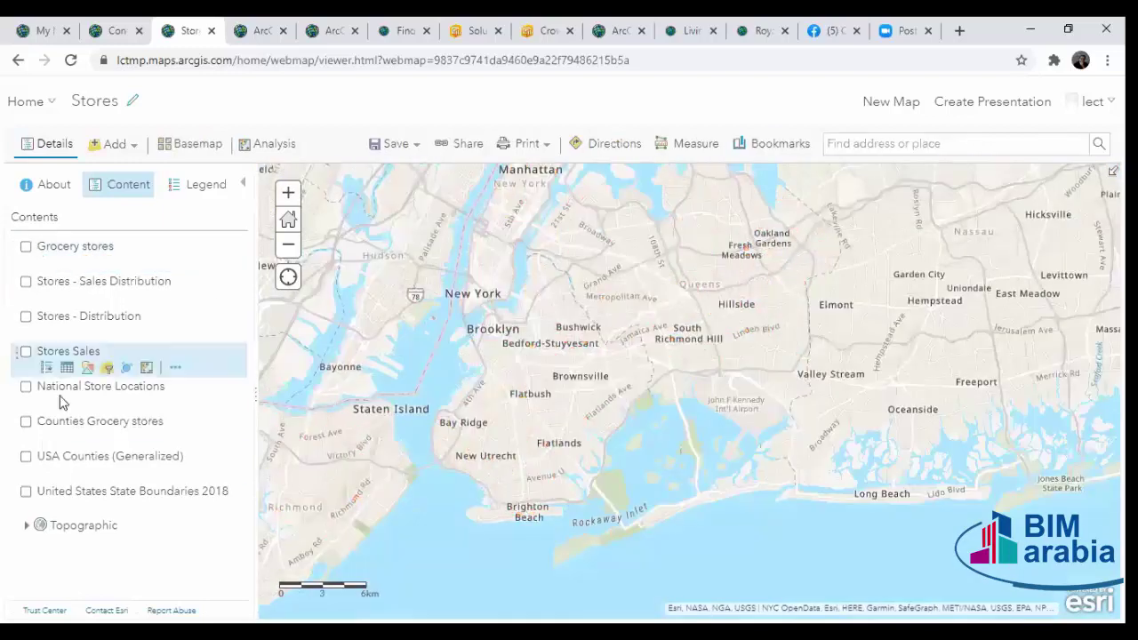
pyautogui.click(26, 457)
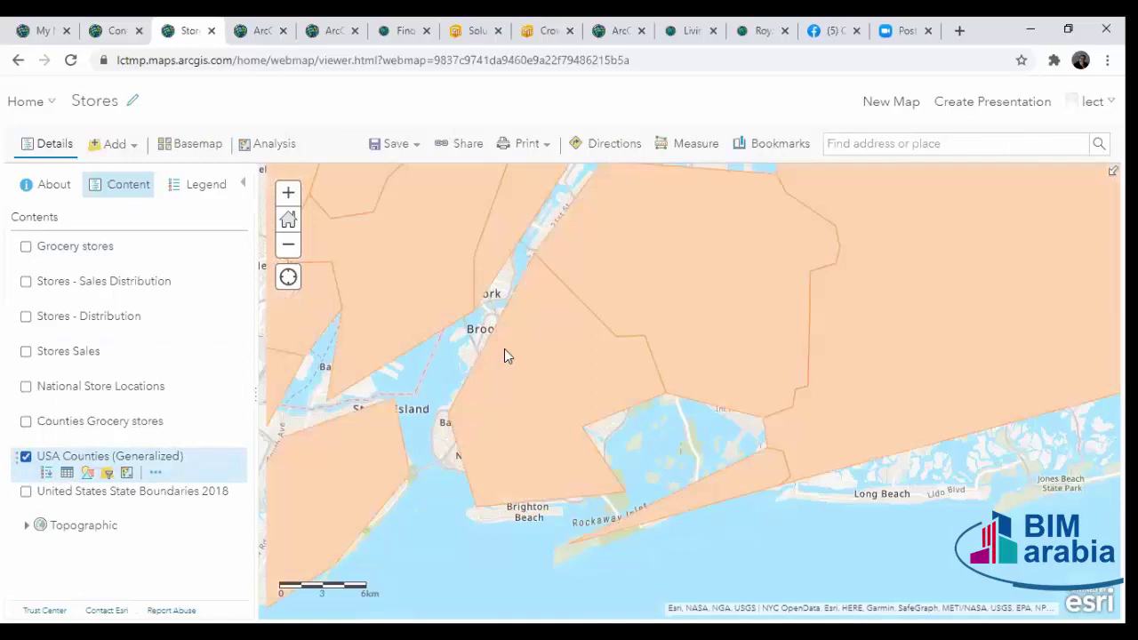
pyautogui.click(726, 321)
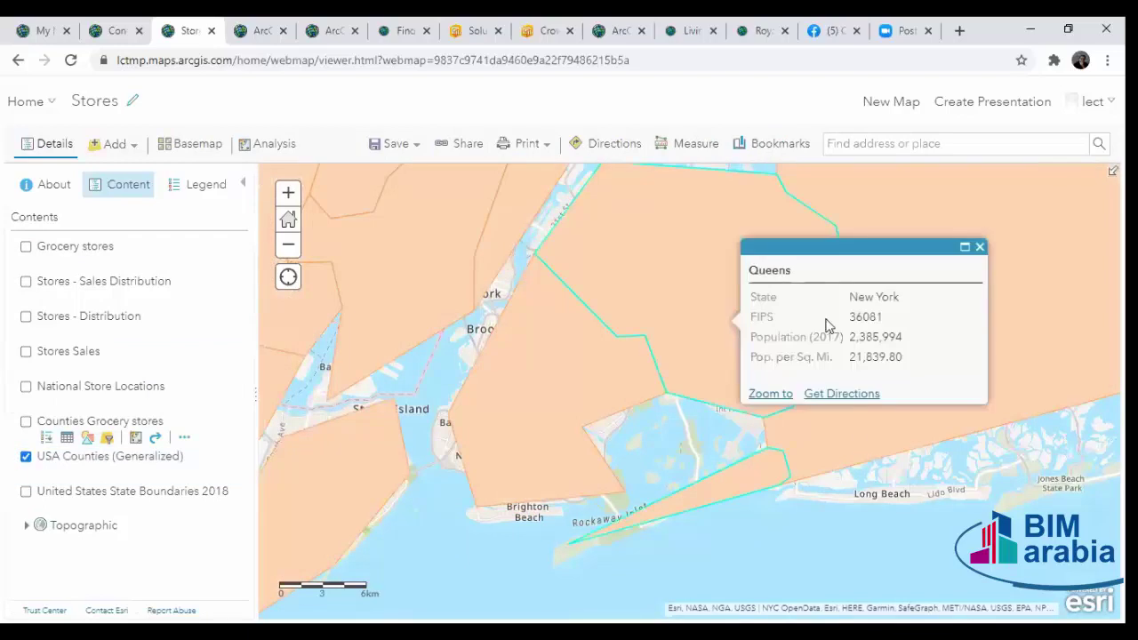
pyautogui.click(978, 248)
pyautogui.click(536, 405)
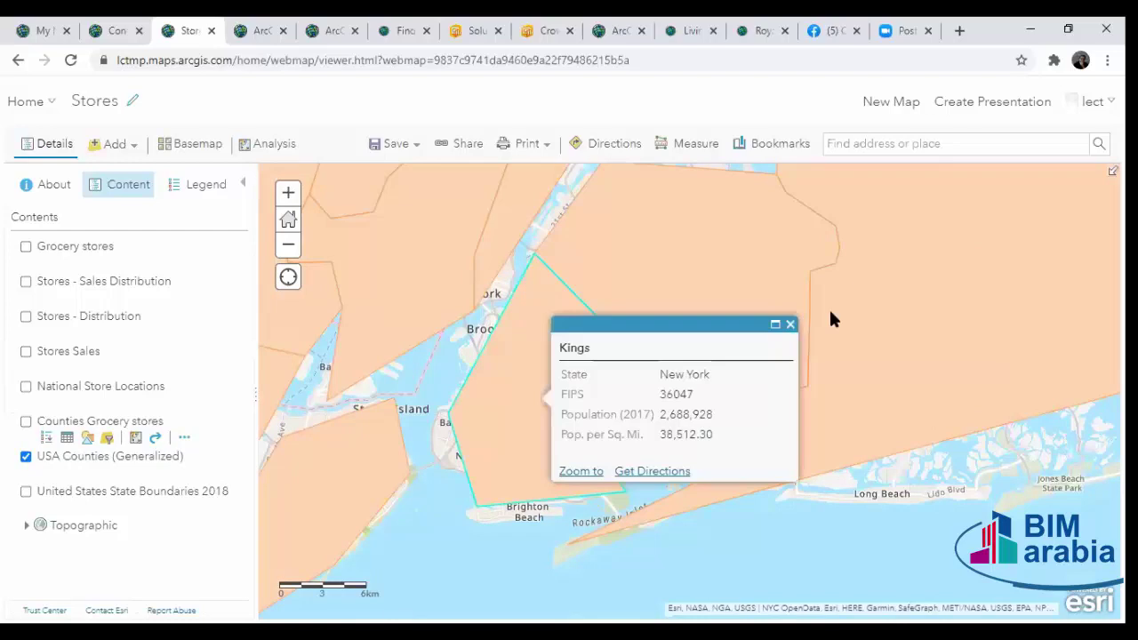
pyautogui.click(790, 325)
pyautogui.click(390, 287)
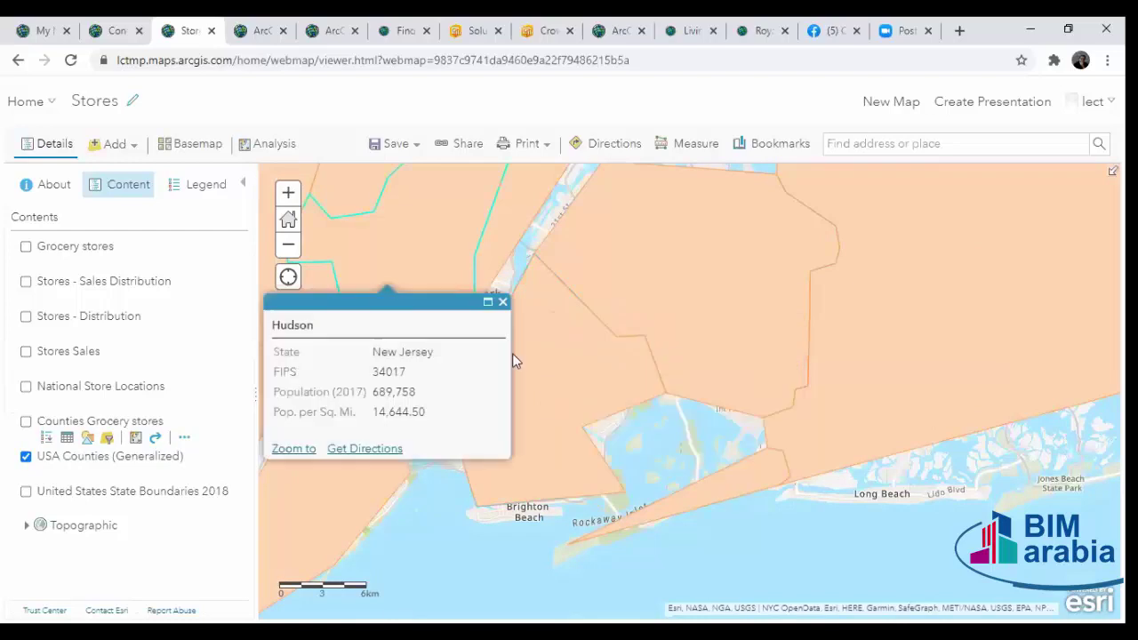
pyautogui.click(503, 303)
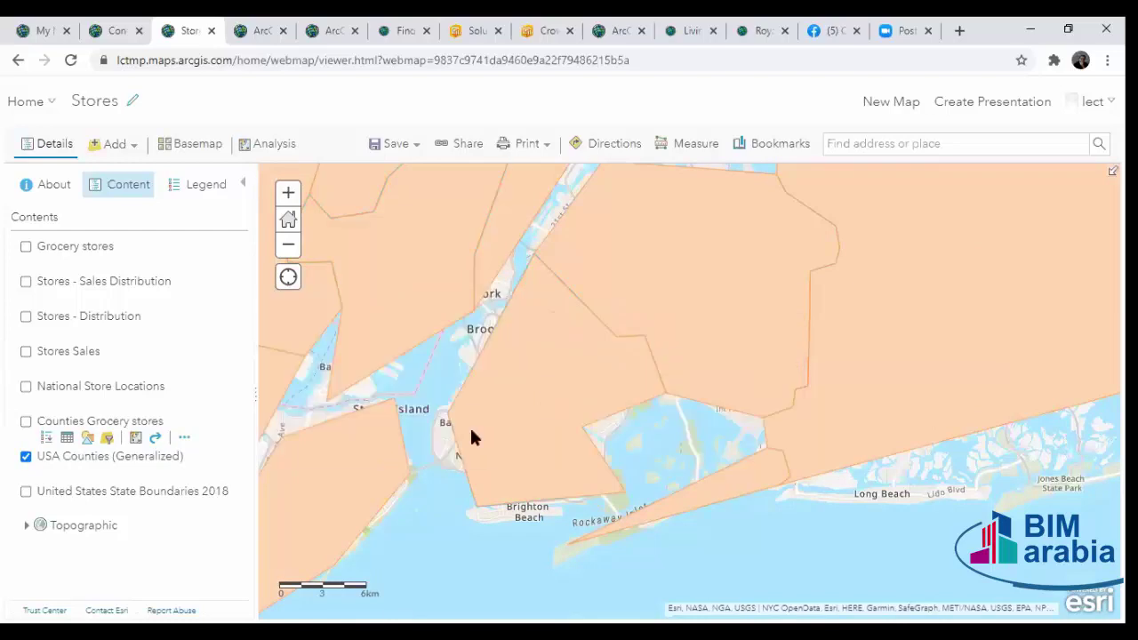
pyautogui.scroll(-2, 636, 448)
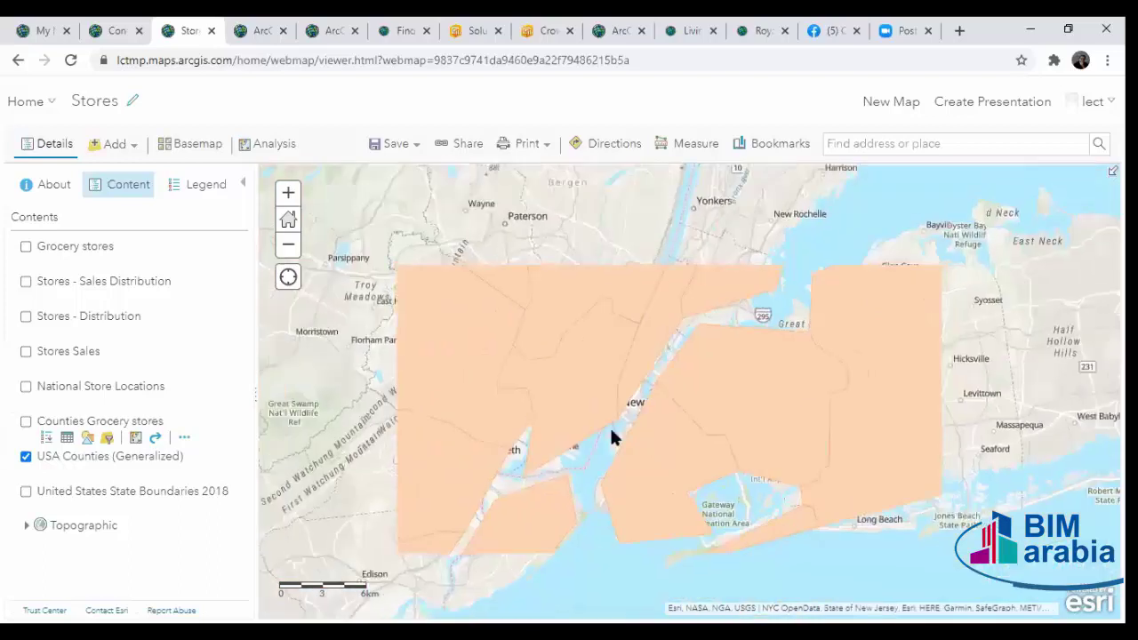
pyautogui.click(26, 457)
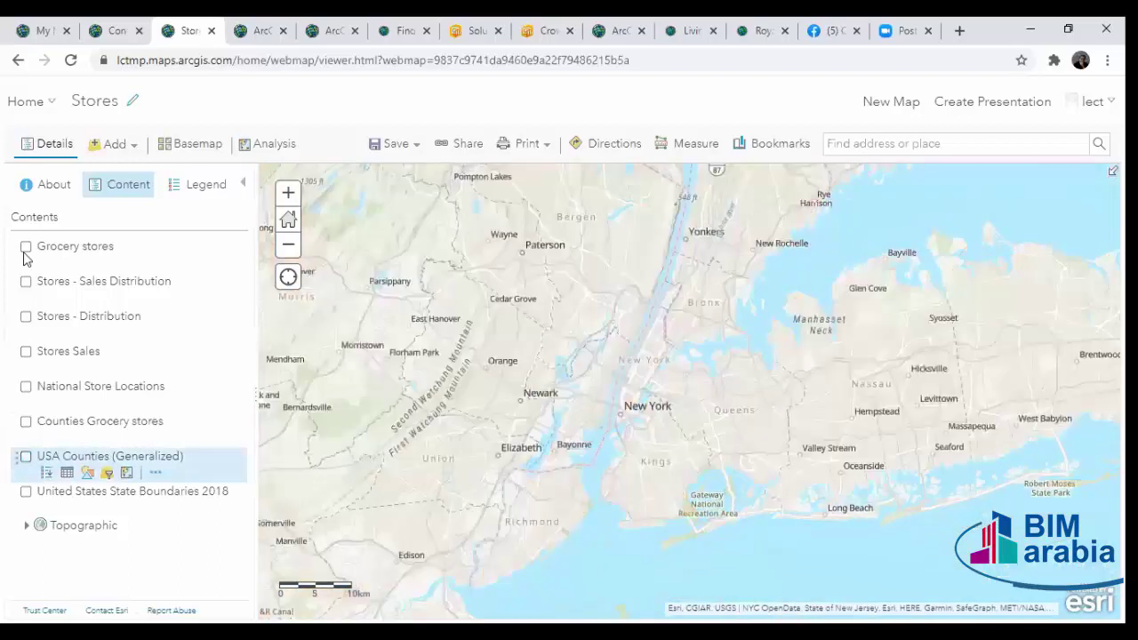
pyautogui.click(26, 248)
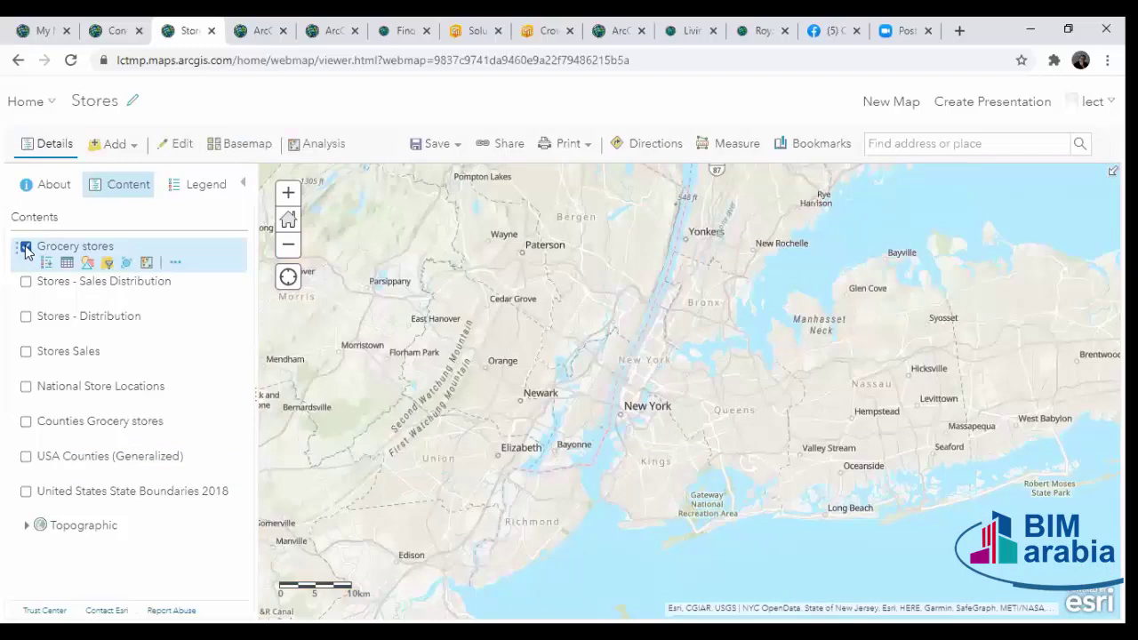
# Browse the Find Locations, Data Enrichment and Summarize Data analysis tools, and read the description of Aggregate Points.
pyautogui.click(311, 147)
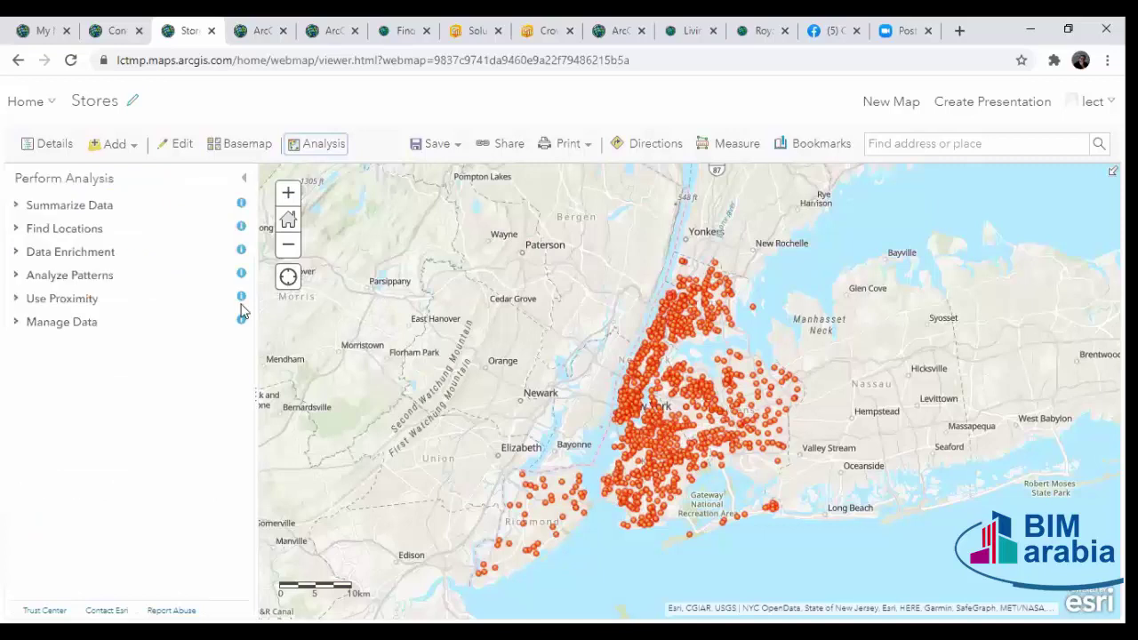
pyautogui.click(16, 205)
pyautogui.click(20, 436)
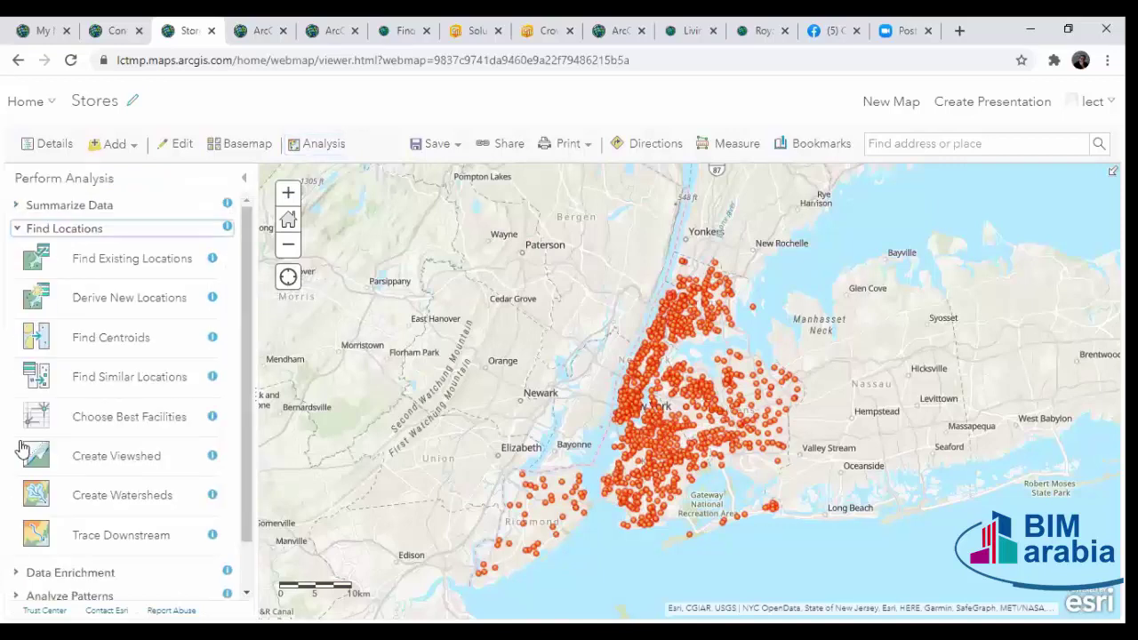
pyautogui.scroll(-1, 133, 445)
pyautogui.click(16, 522)
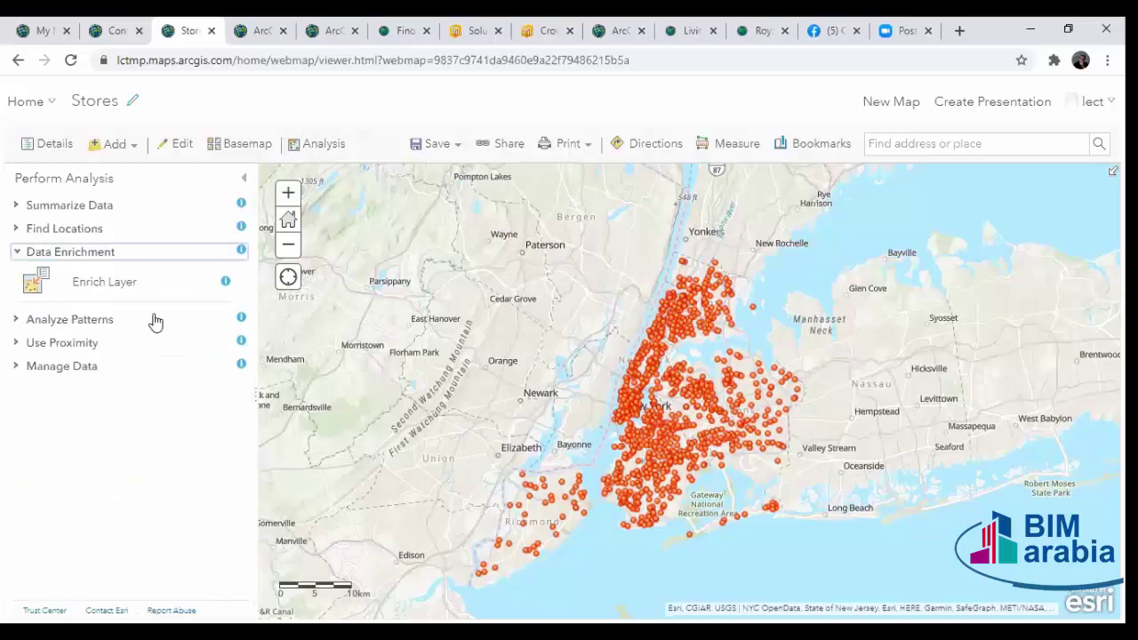
pyautogui.click(47, 207)
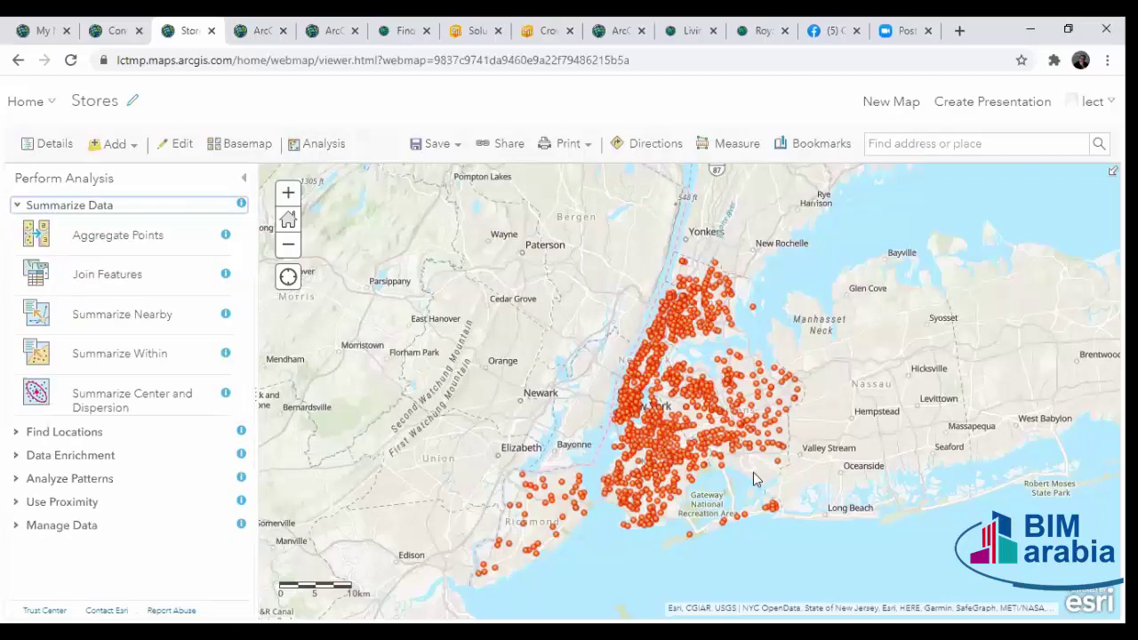
pyautogui.click(226, 236)
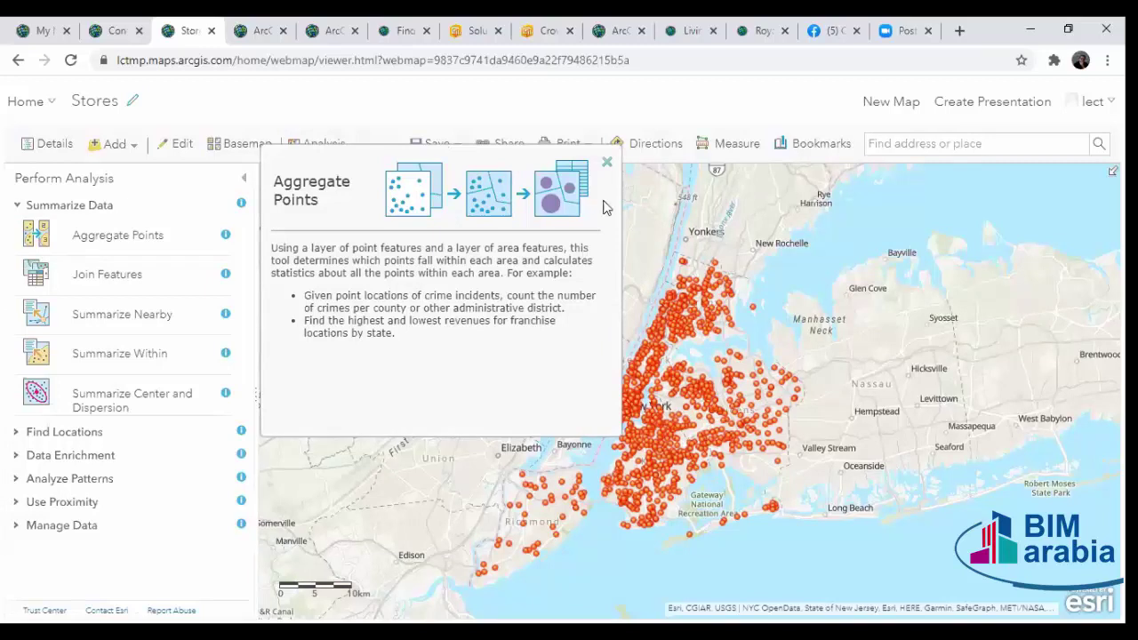
pyautogui.click(607, 162)
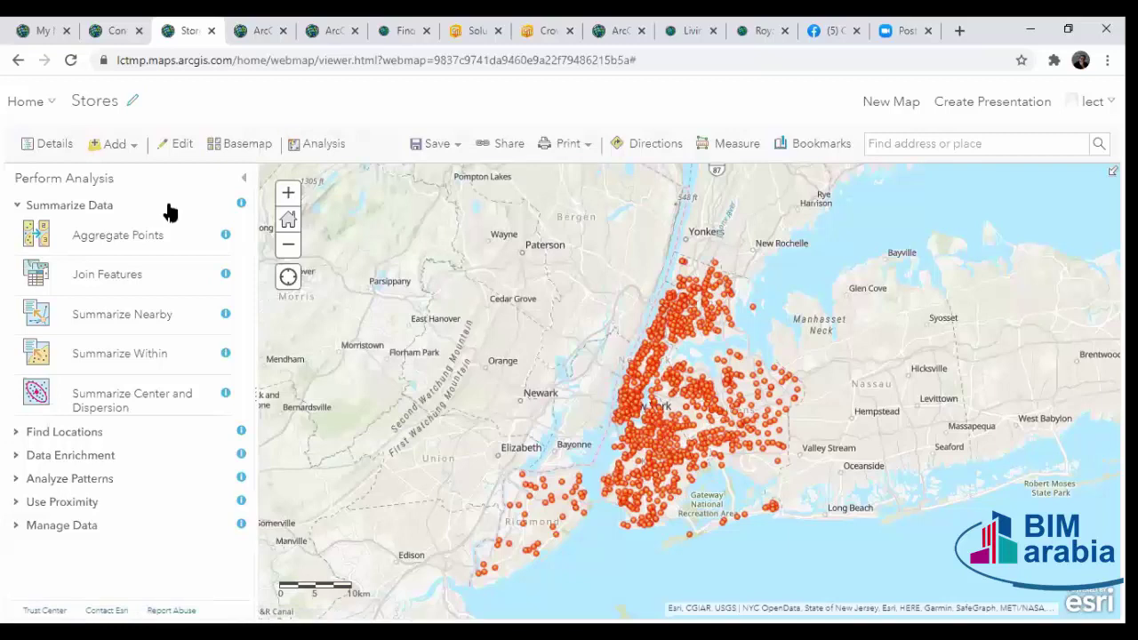
# Set up an Aggregate Points analysis for Grocery stores with USA Counties (Generalized) as the polygon layer.
pyautogui.click(245, 180)
pyautogui.click(89, 265)
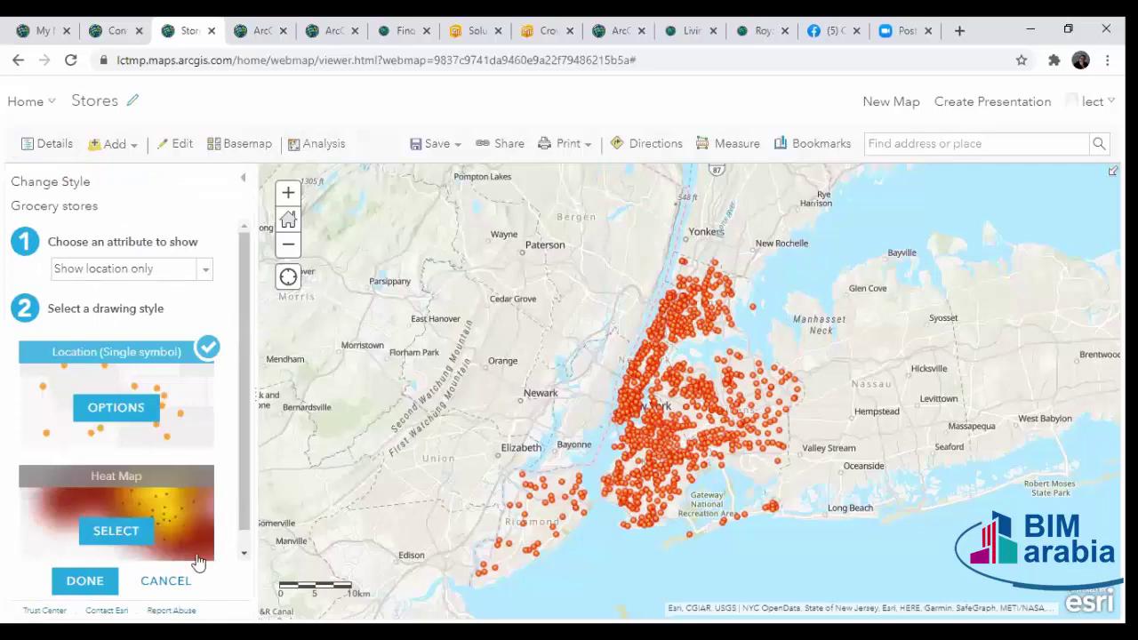
pyautogui.click(170, 579)
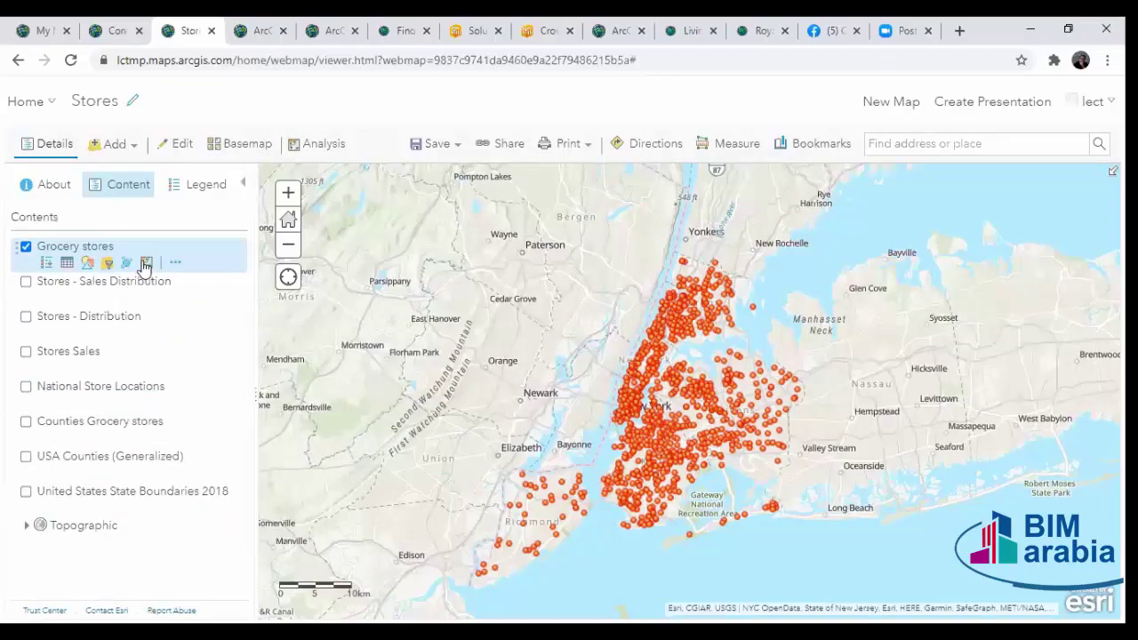
pyautogui.click(146, 263)
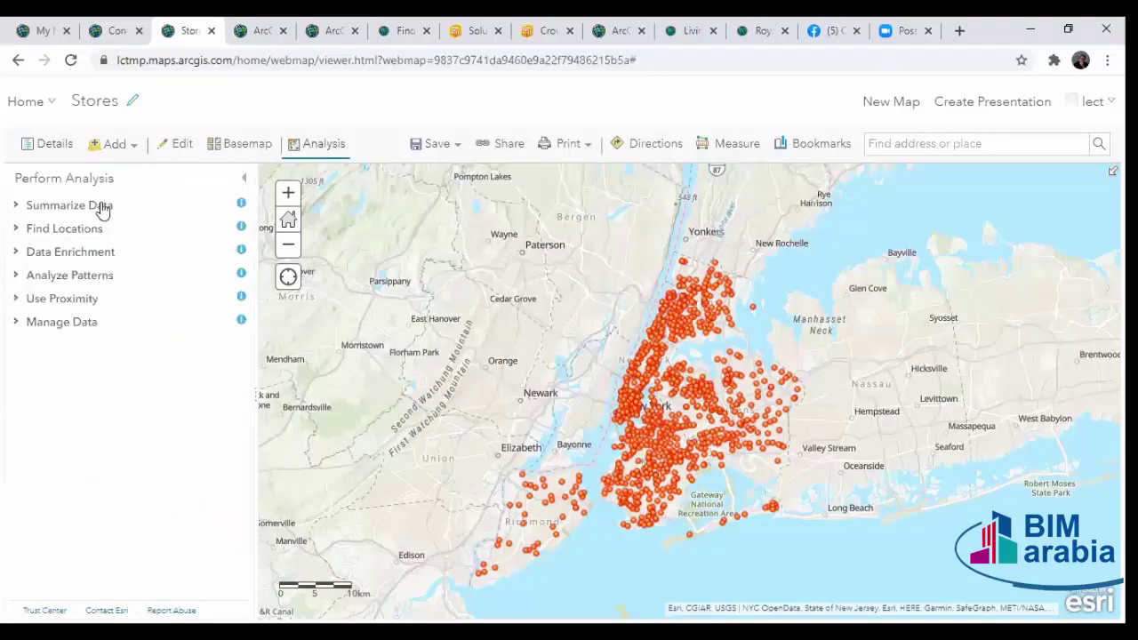
pyautogui.click(102, 207)
pyautogui.click(142, 240)
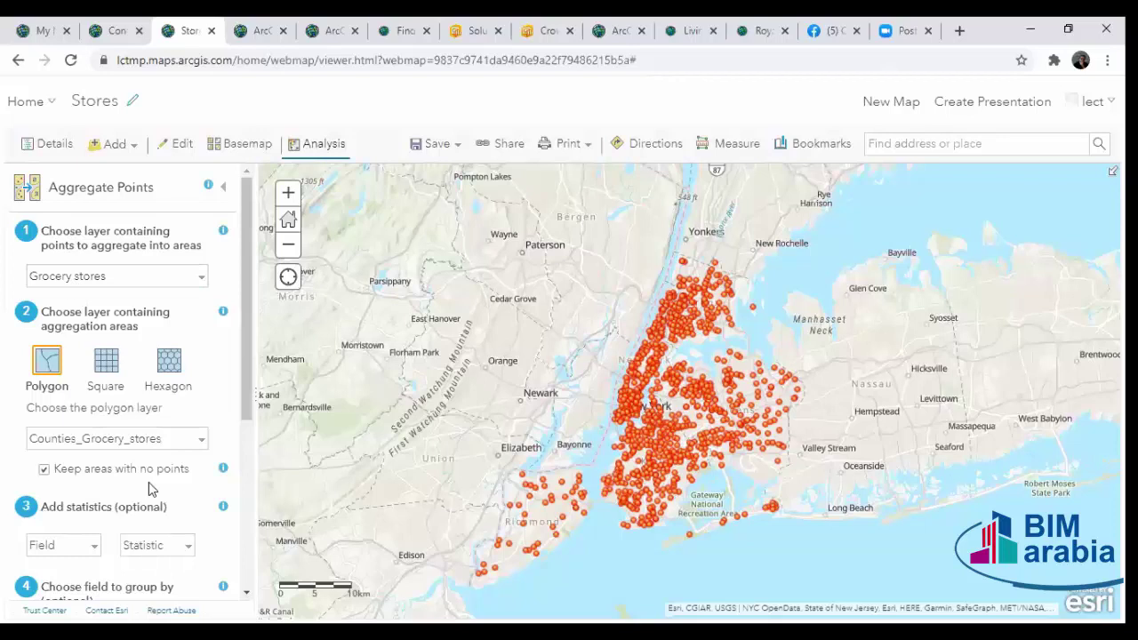
pyautogui.click(169, 439)
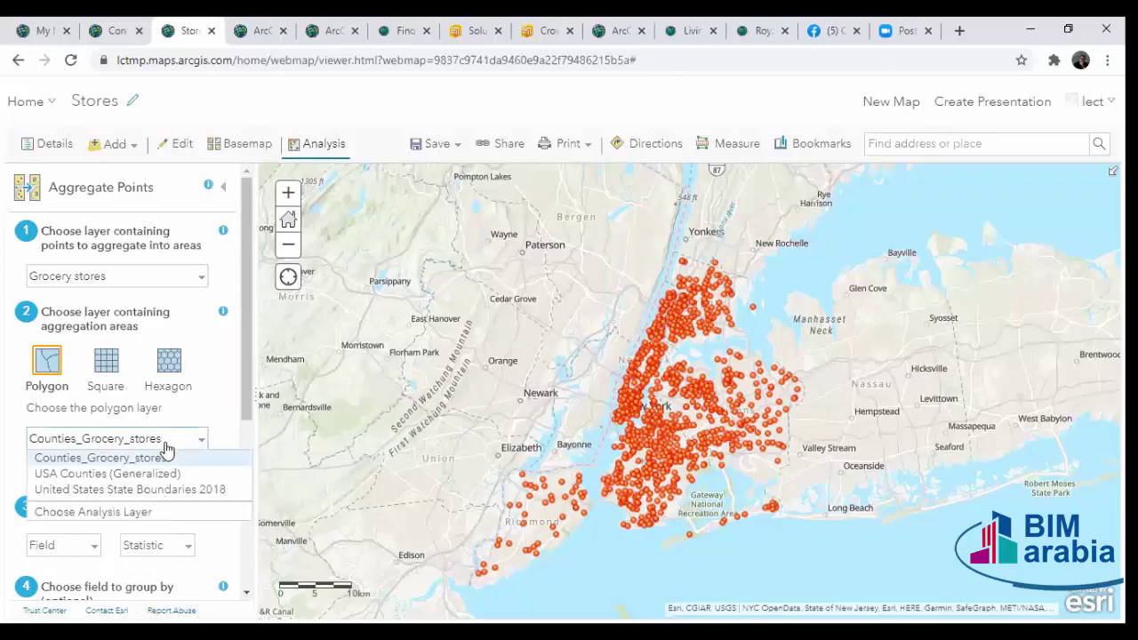
pyautogui.click(161, 477)
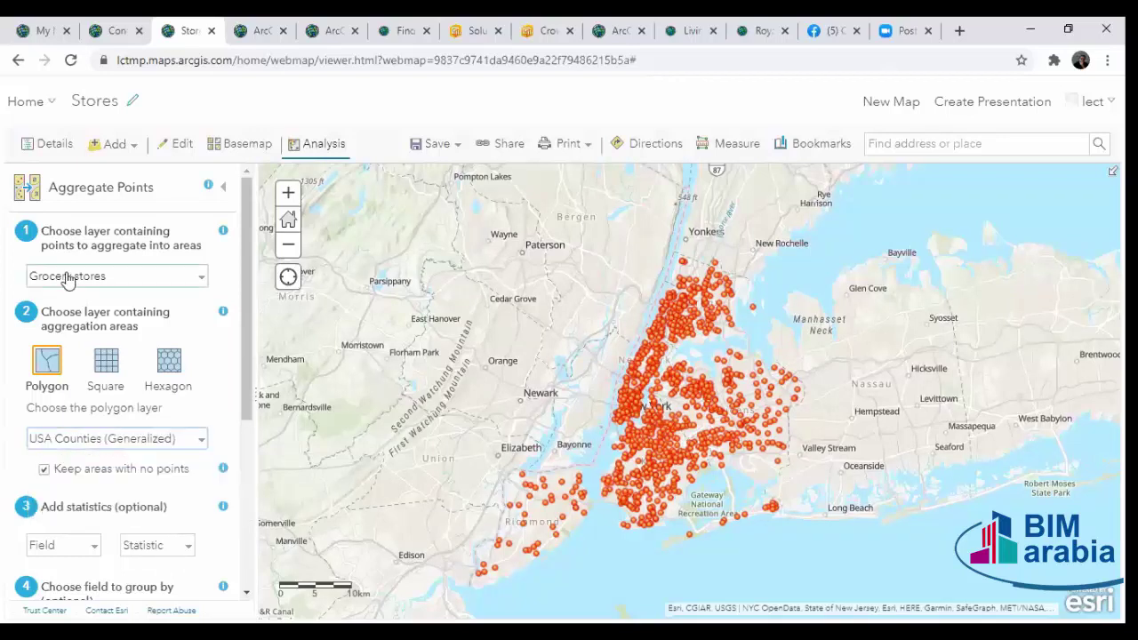
# Review the statistics, grouping and result layer settings of Aggregate Points, and return to the layer list without running the analysis.
pyautogui.moveTo(239, 370); pyautogui.dragTo(237, 537)
pyautogui.scroll(5, 235, 537)
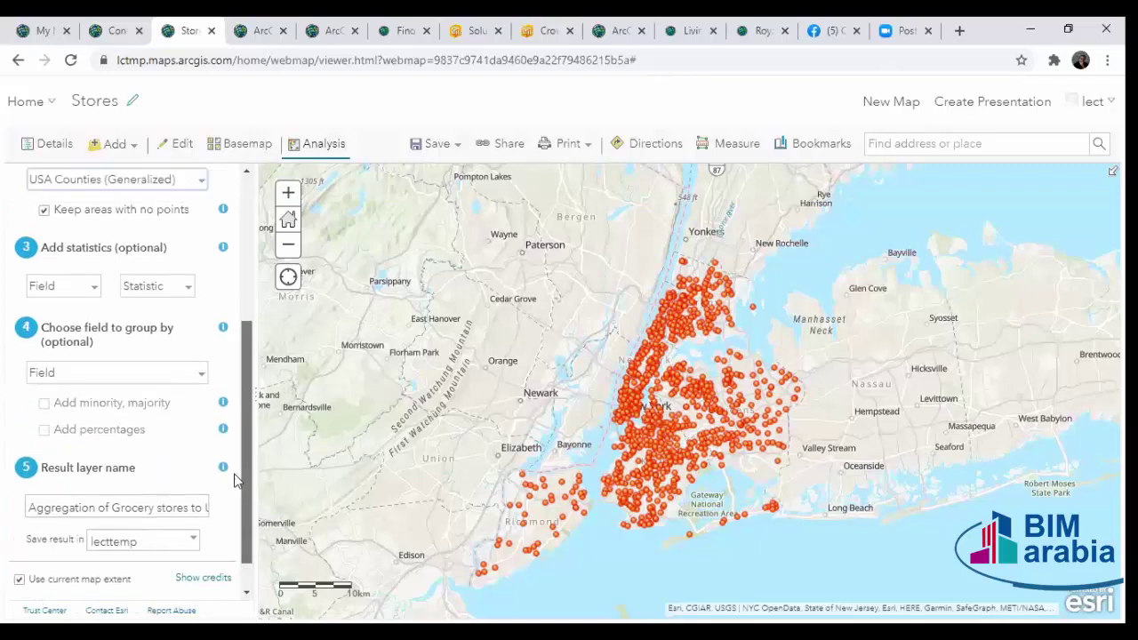
pyautogui.scroll(-5, 252, 569)
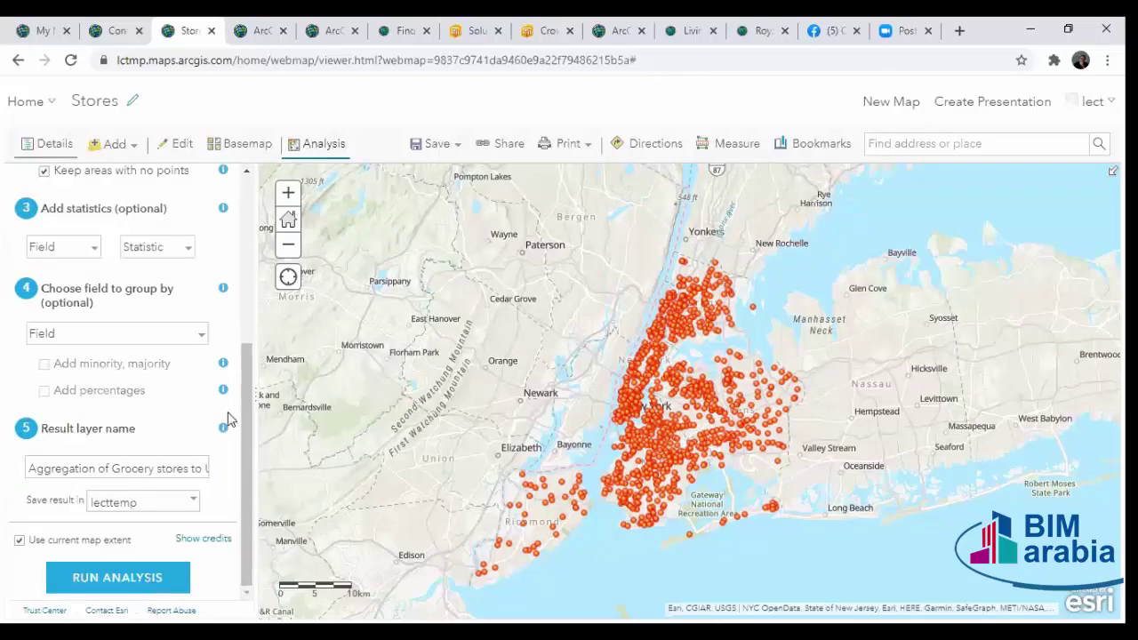
pyautogui.moveTo(243, 435); pyautogui.dragTo(222, 196)
pyautogui.click(222, 191)
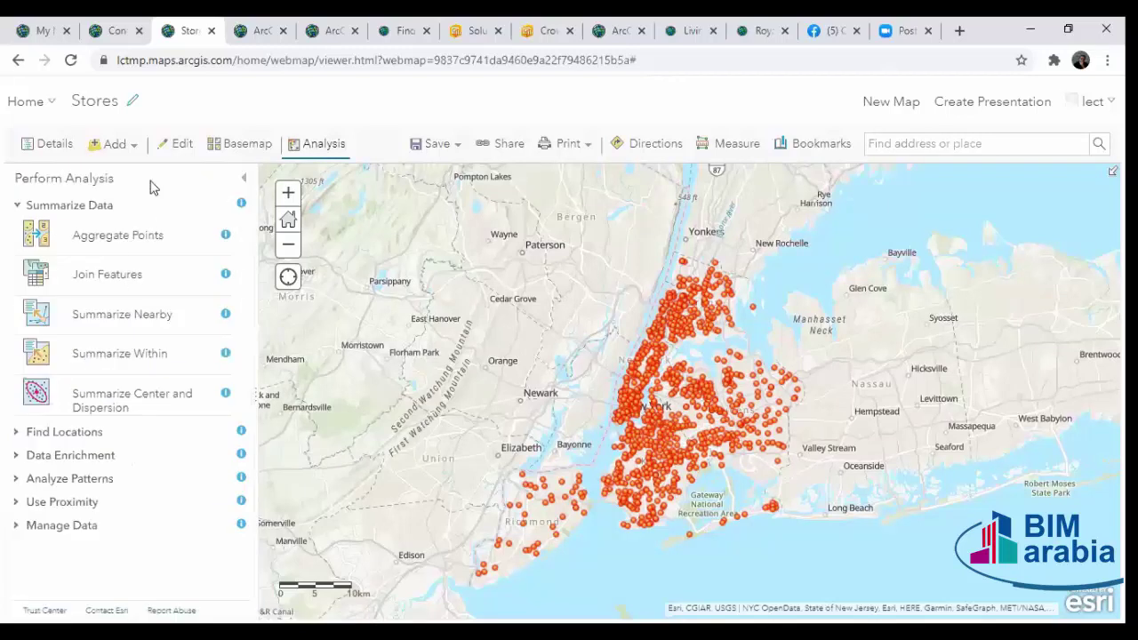
pyautogui.click(244, 179)
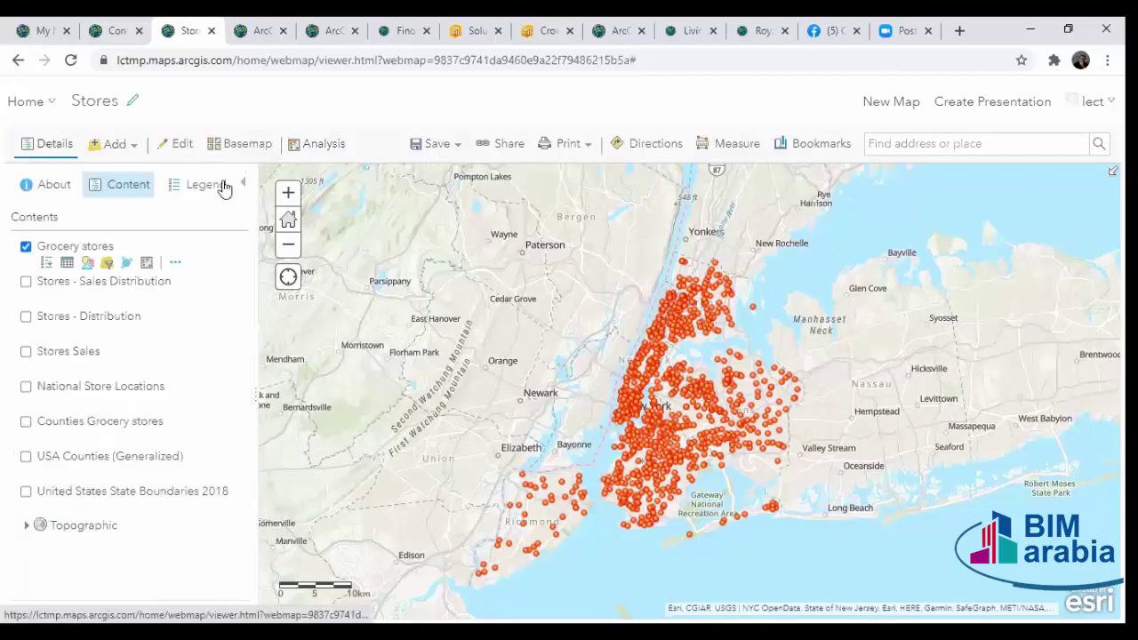
# Display Counties Grocery stores in place of Grocery stores, show its legend, and inspect the grocery store summary for Queens.
pyautogui.click(26, 249)
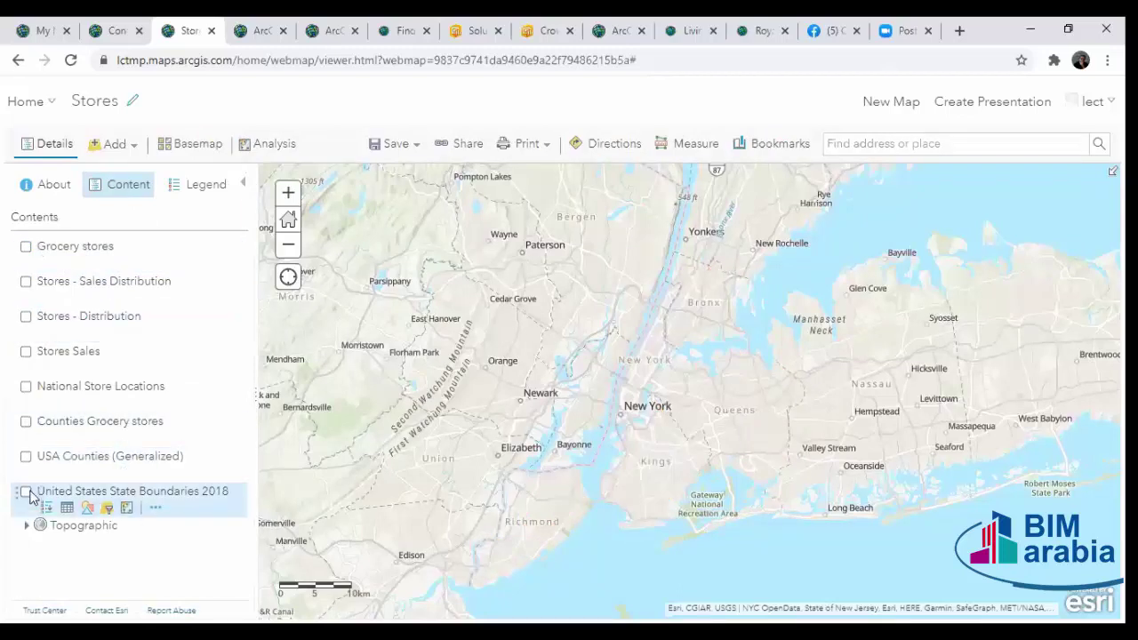
pyautogui.click(26, 421)
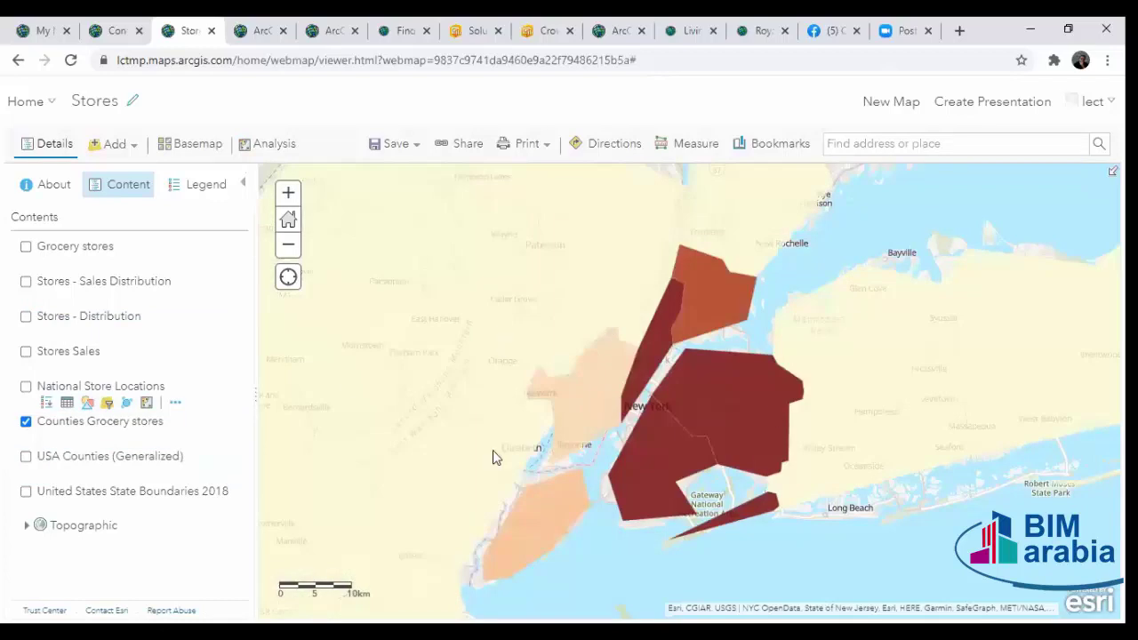
pyautogui.click(202, 187)
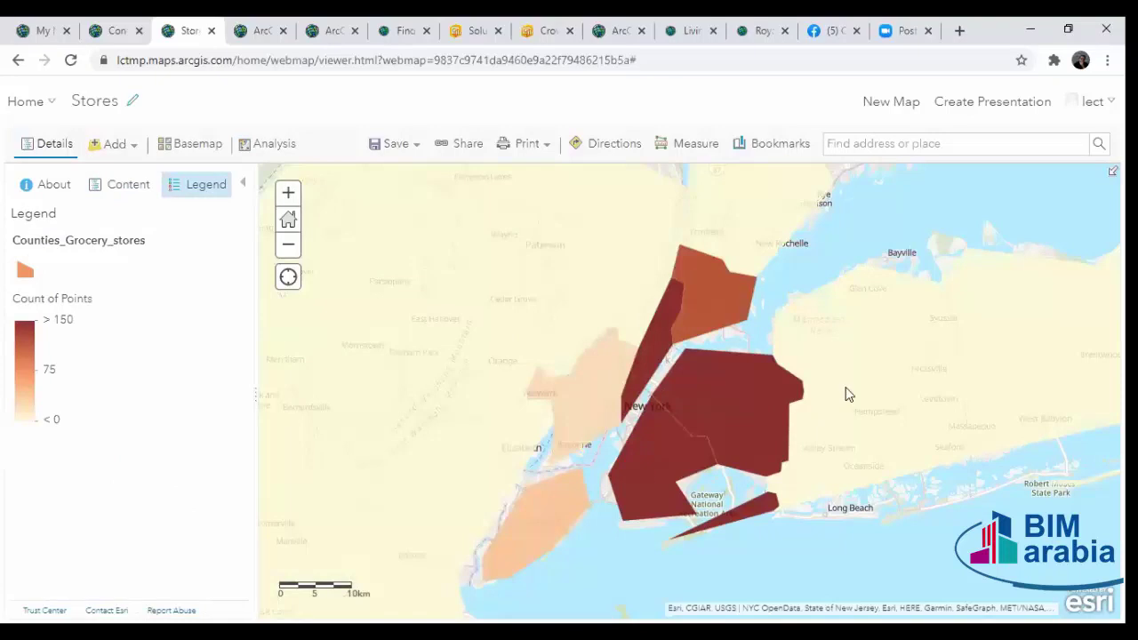
pyautogui.click(770, 447)
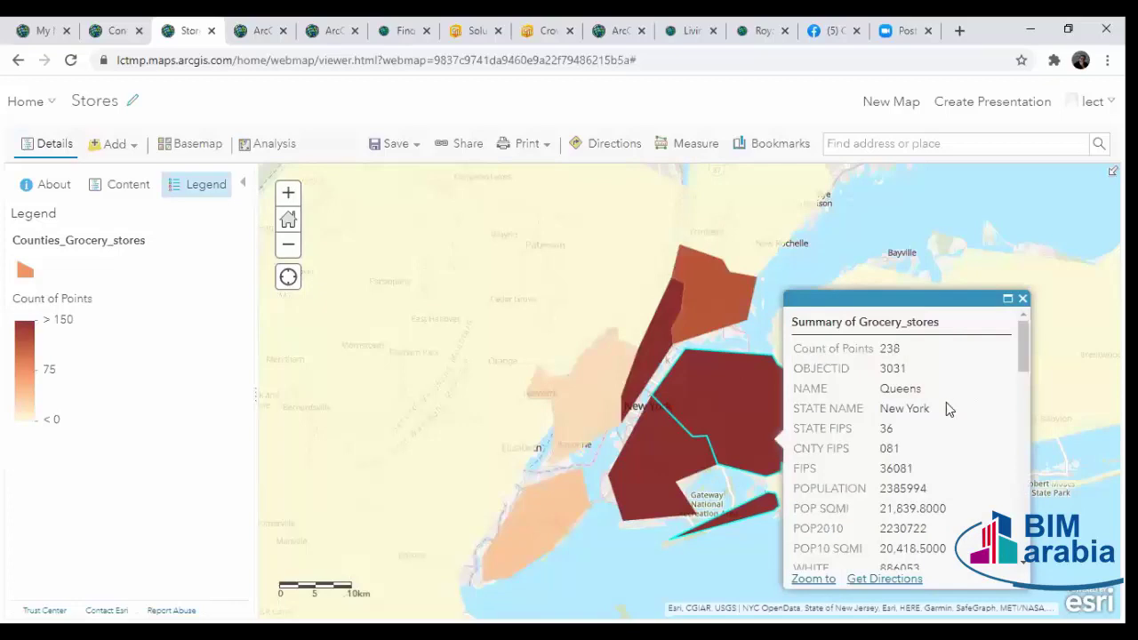
# Read through the demographic attributes in the Queens grocery store summary and close the pop-up.
pyautogui.scroll(-3, 942, 427)
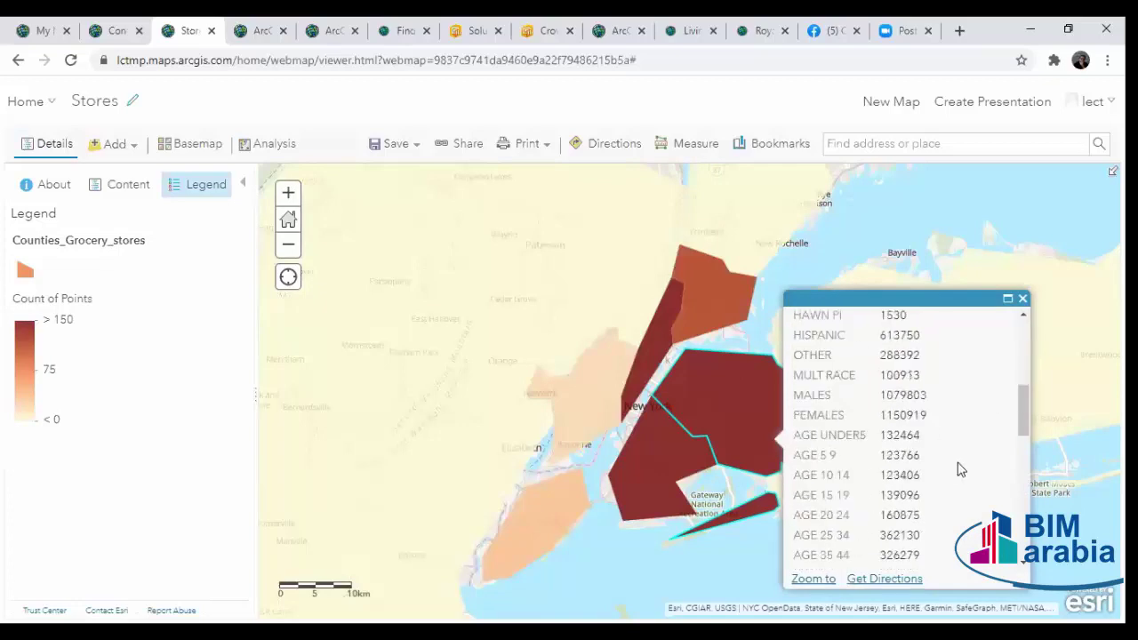
pyautogui.scroll(-3, 957, 444)
pyautogui.scroll(-2, 922, 513)
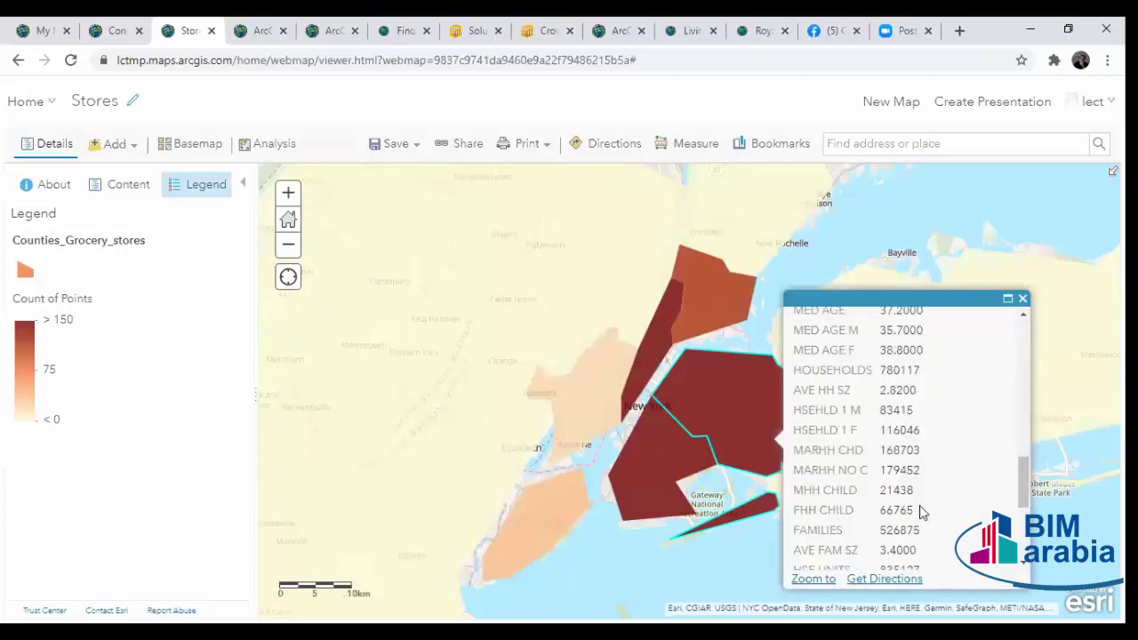
pyautogui.scroll(-3, 920, 510)
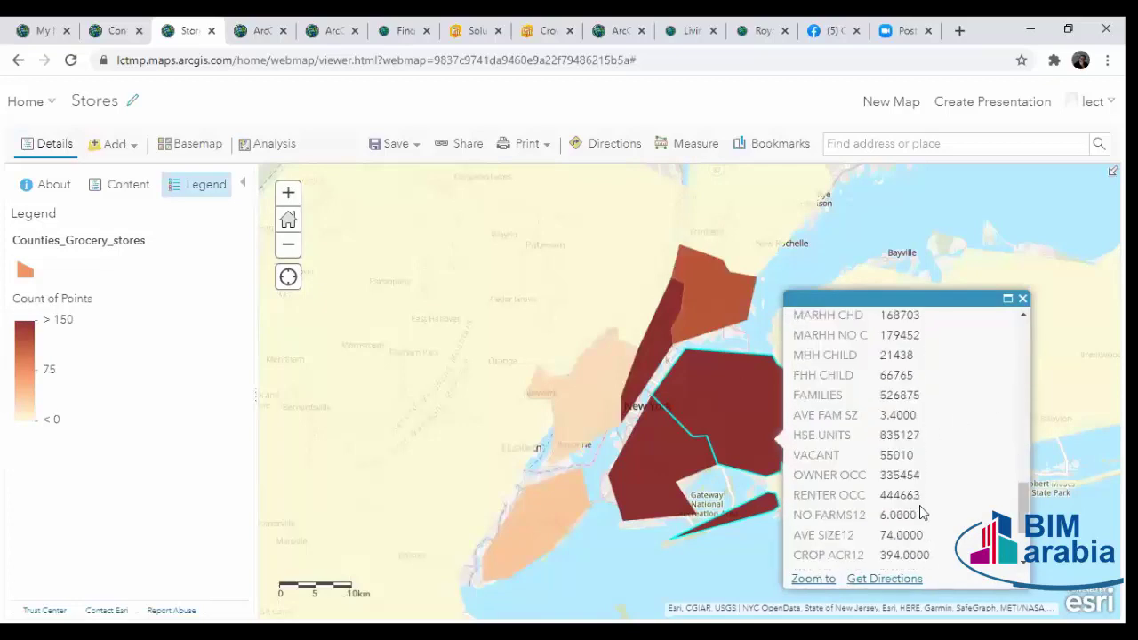
pyautogui.click(1022, 300)
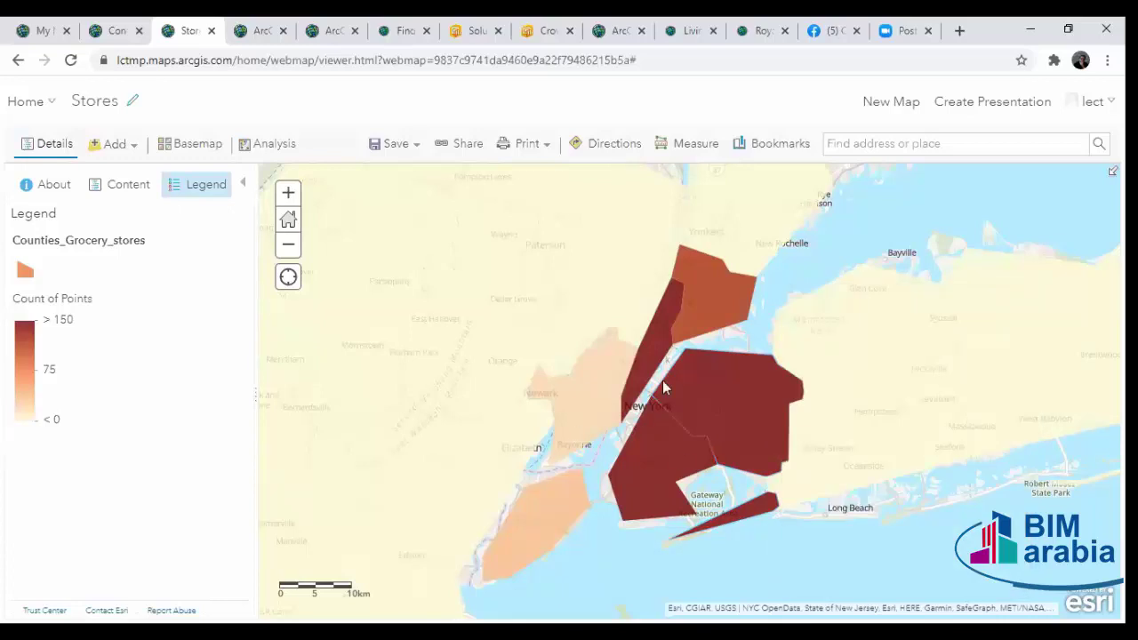
# View the aggregated counties across the wider New York region and return from the legend to the map's layer list.
pyautogui.scroll(-1, 667, 387)
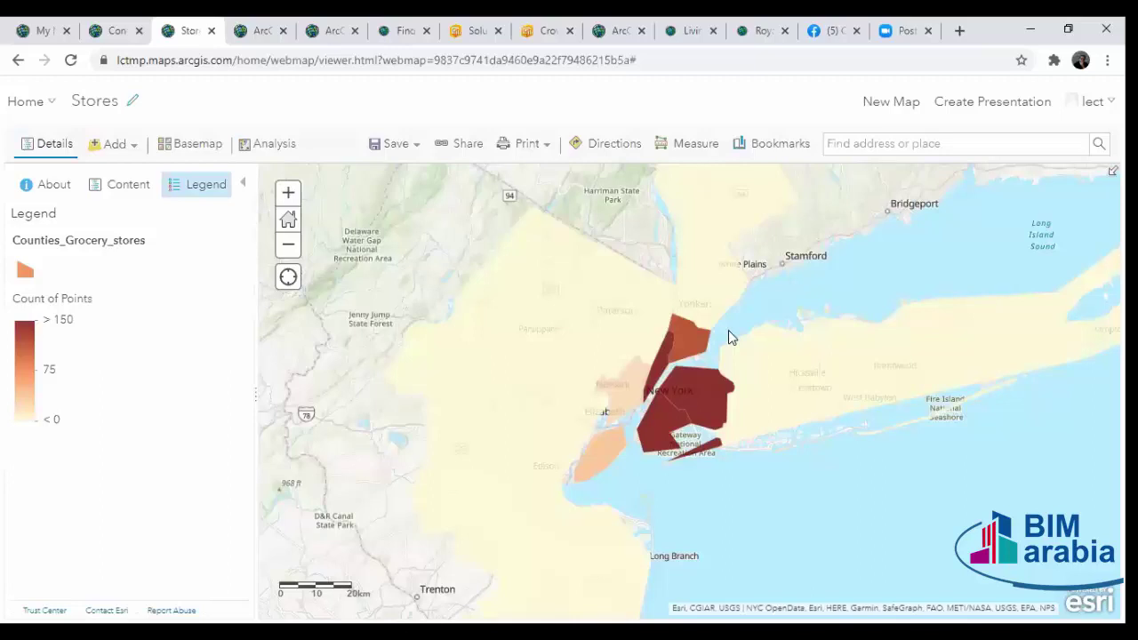
pyautogui.click(242, 182)
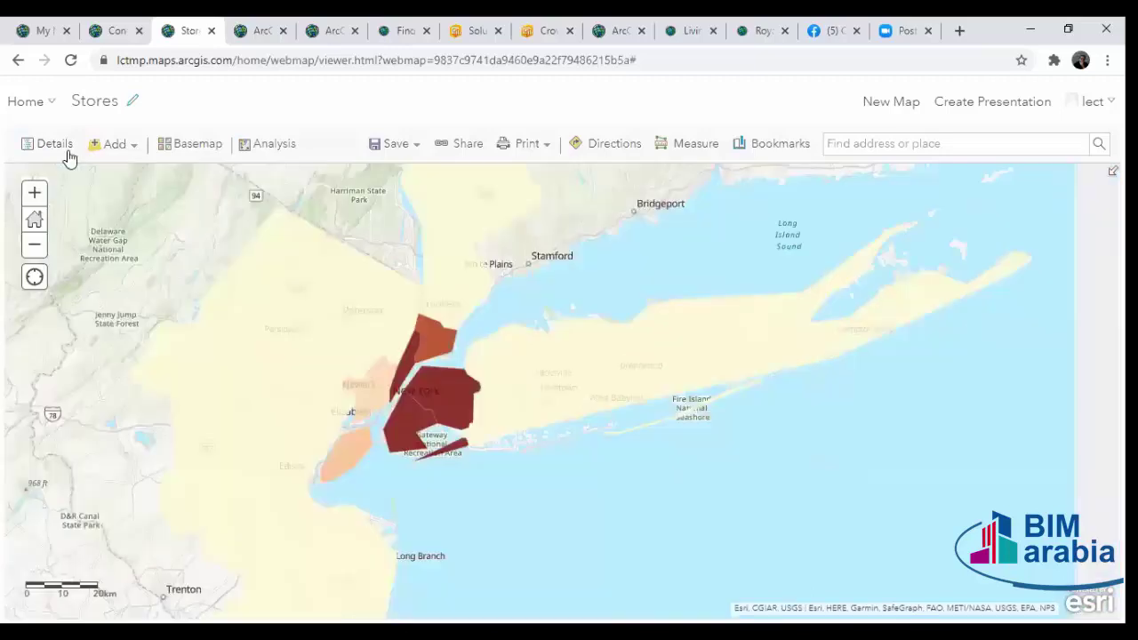
pyautogui.click(49, 143)
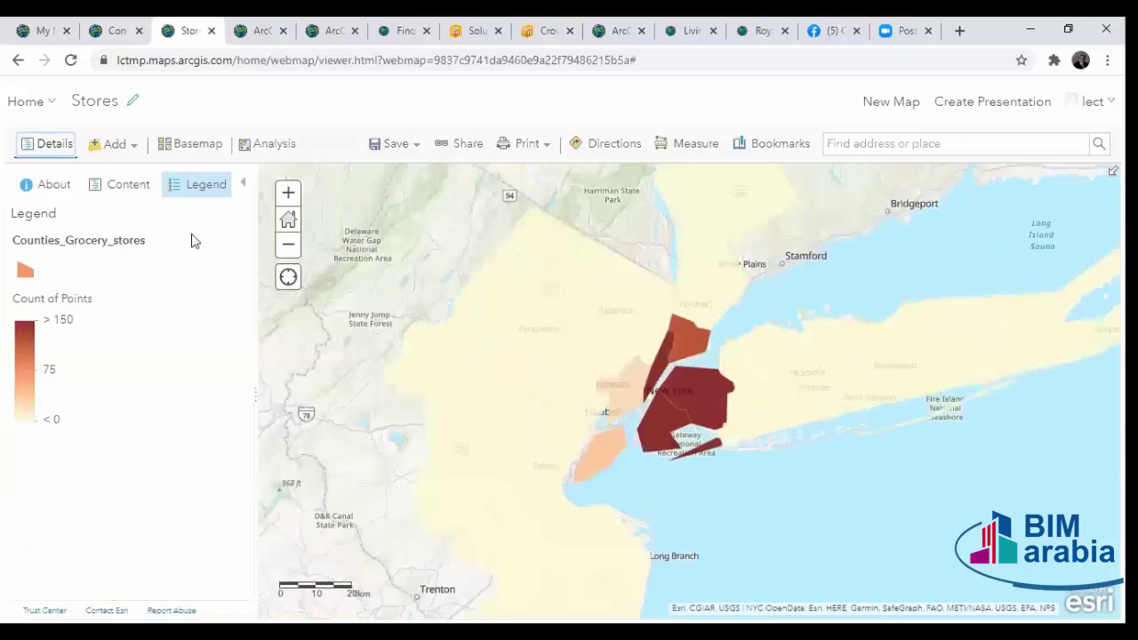
pyautogui.click(120, 184)
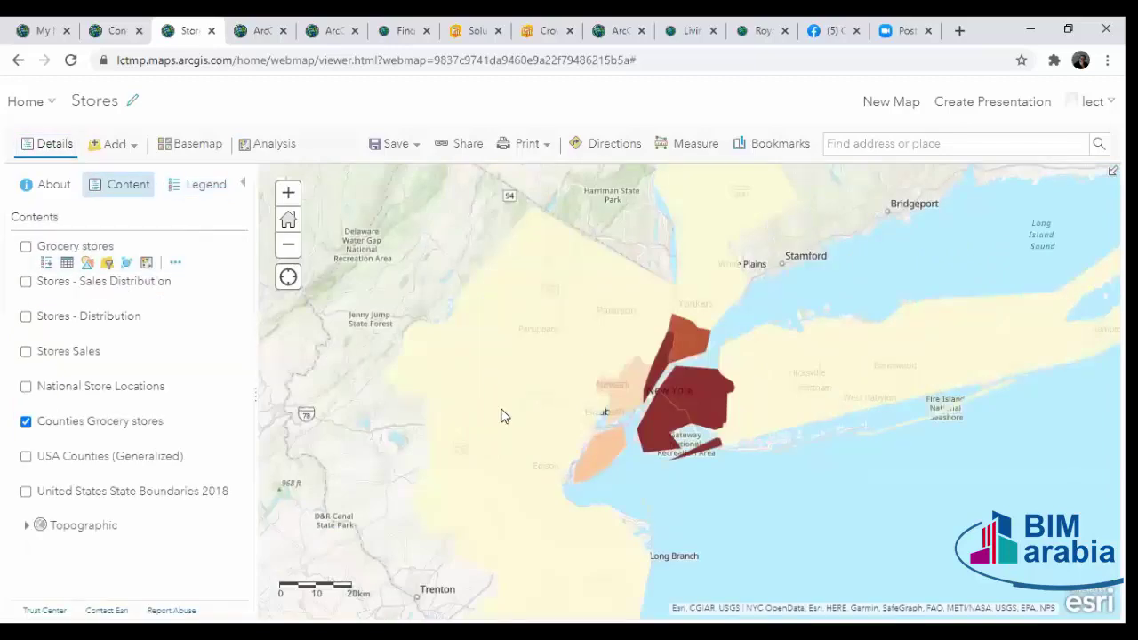
pyautogui.moveTo(386, 303); pyautogui.dragTo(478, 317)
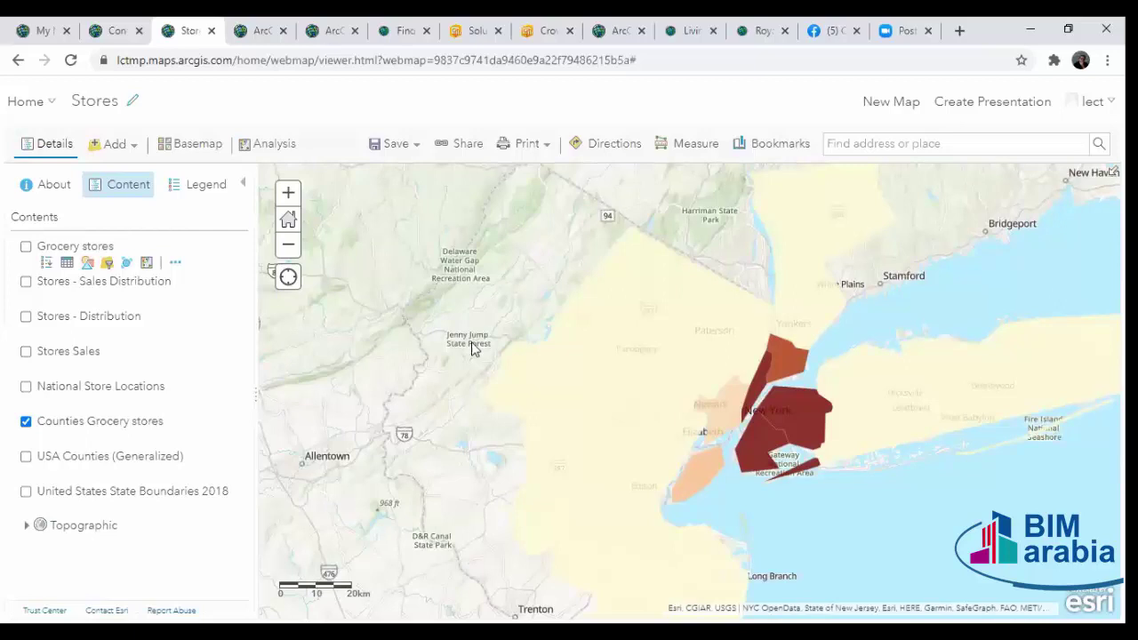
# Look at the available basemaps and close the gallery without choosing one.
pyautogui.moveTo(69, 438)
pyautogui.click(274, 149)
pyautogui.click(273, 153)
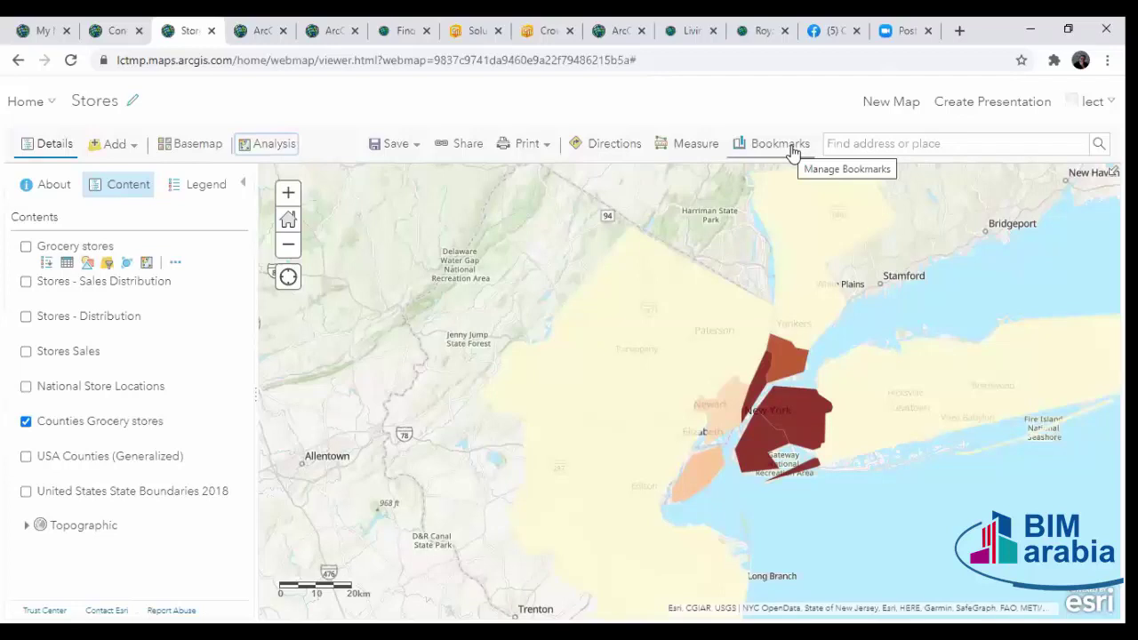
pyautogui.click(199, 148)
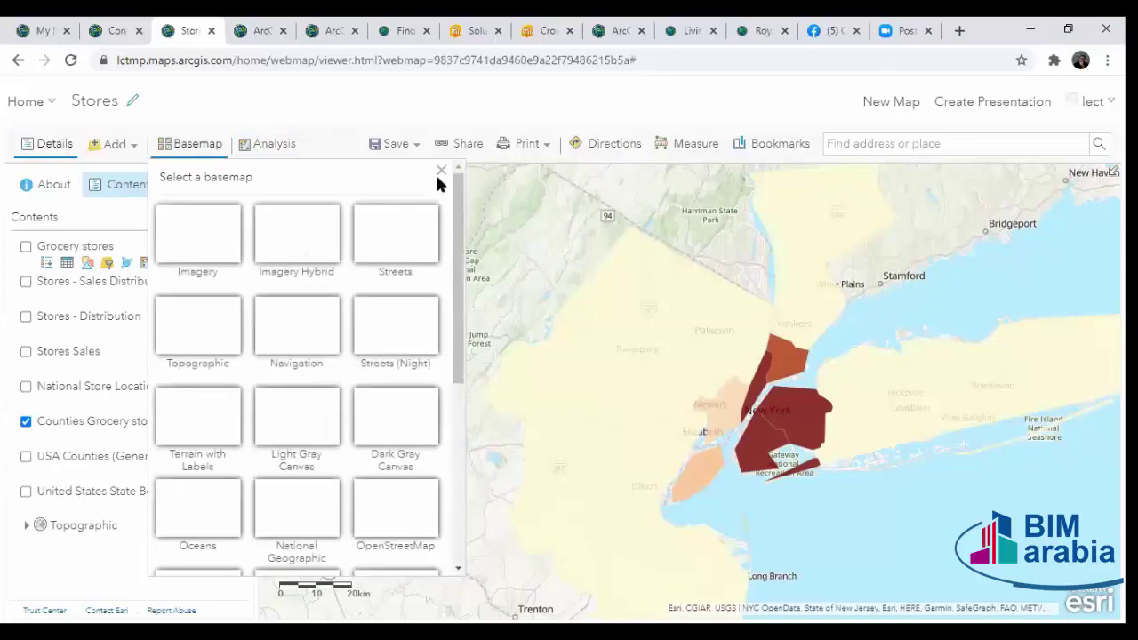
pyautogui.click(443, 172)
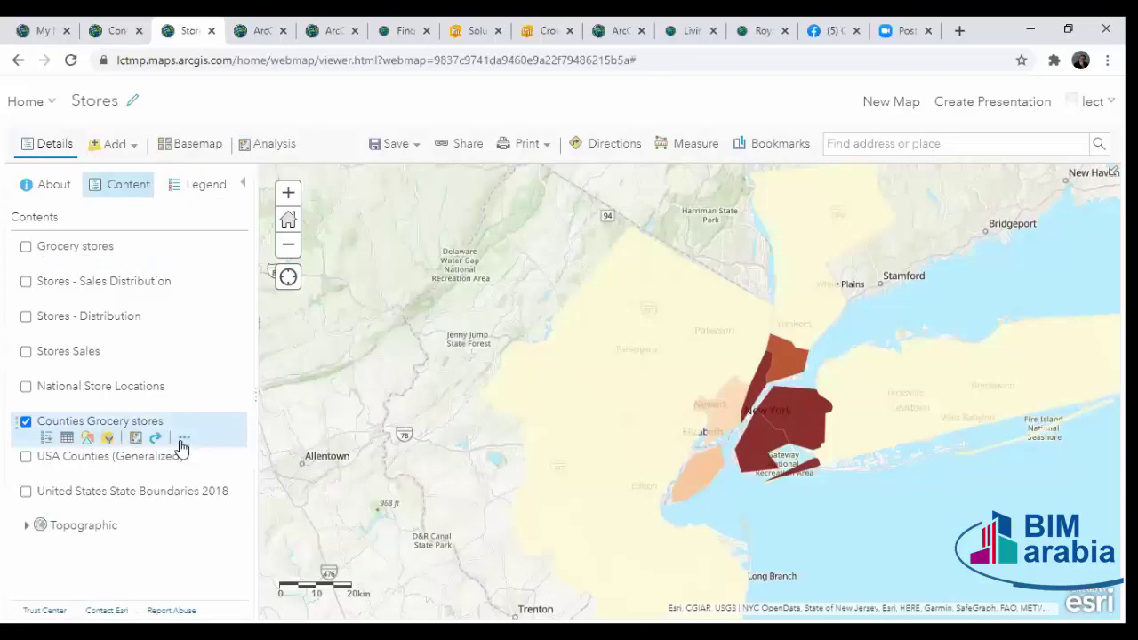
# Try labelling the Counties Grocery stores features by NAME with the font size at 9 and at 8, then cancel.
pyautogui.click(182, 437)
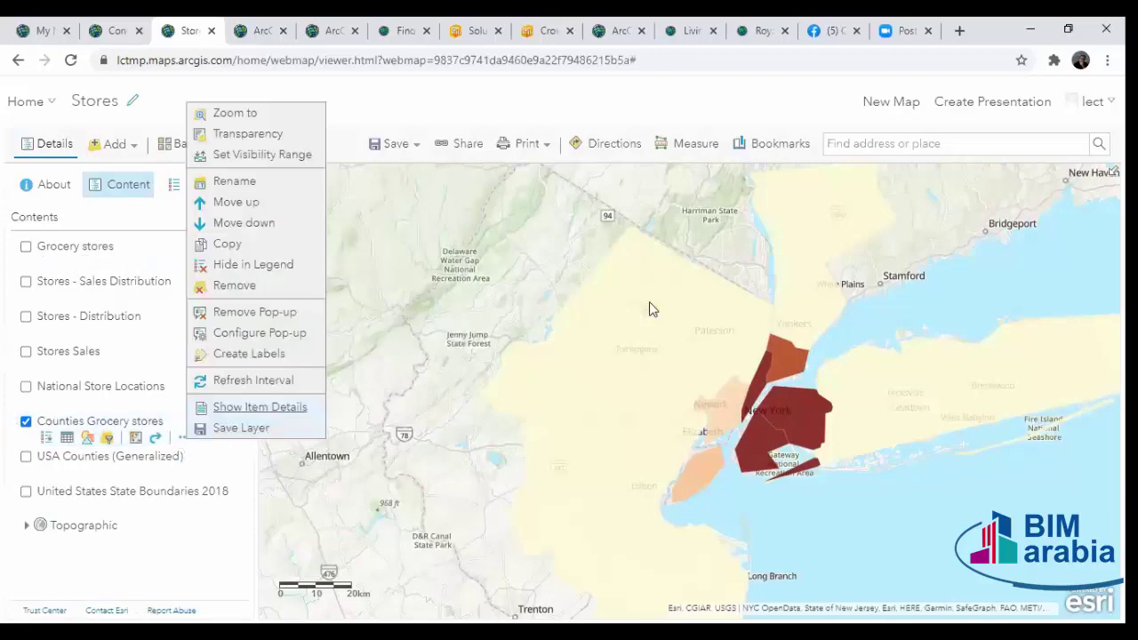
pyautogui.click(238, 353)
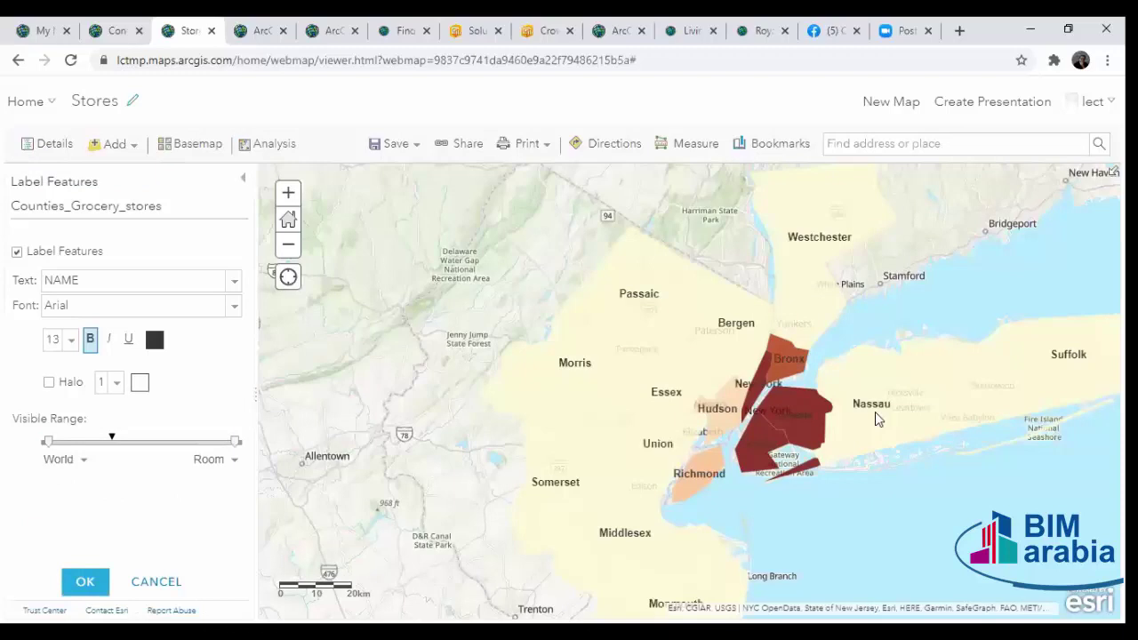
pyautogui.click(64, 340)
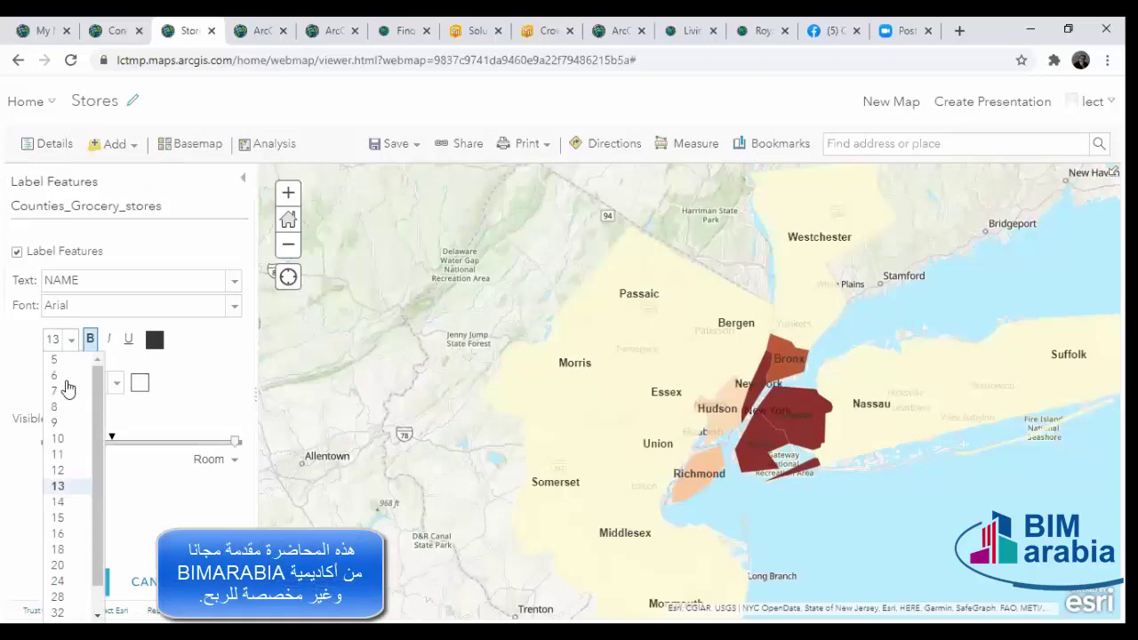
pyautogui.click(57, 422)
pyautogui.click(54, 339)
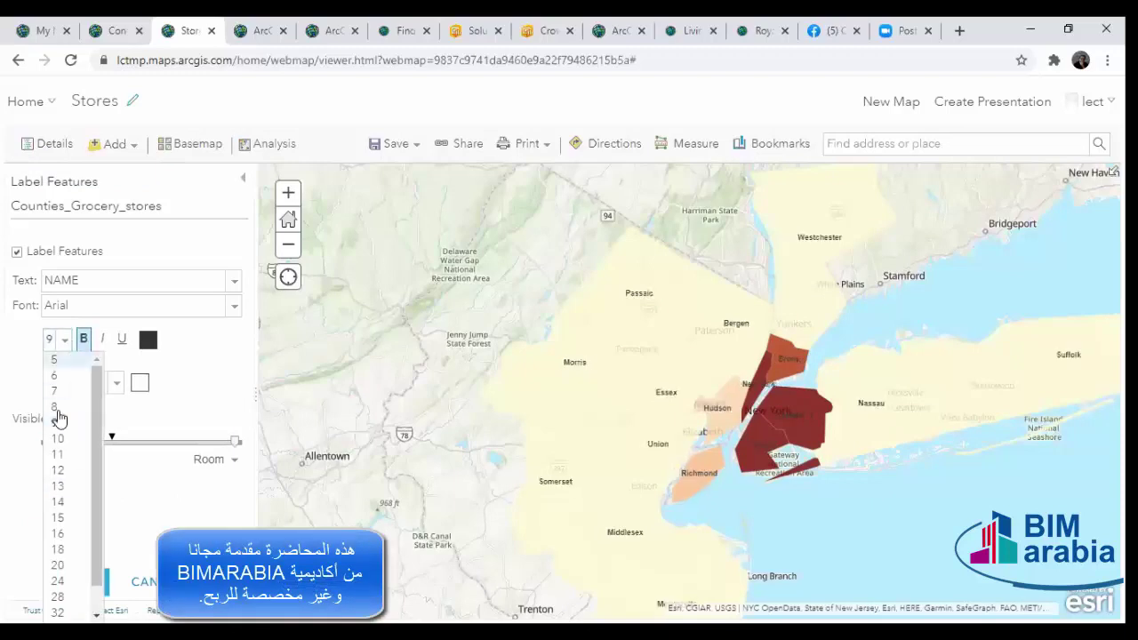
pyautogui.click(55, 406)
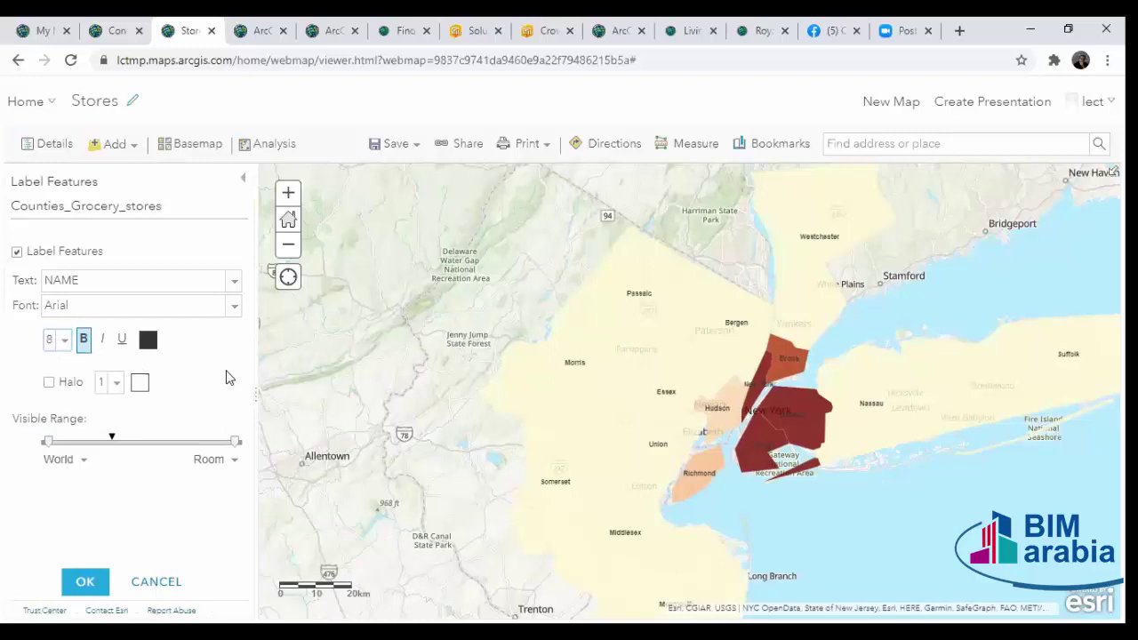
pyautogui.click(155, 582)
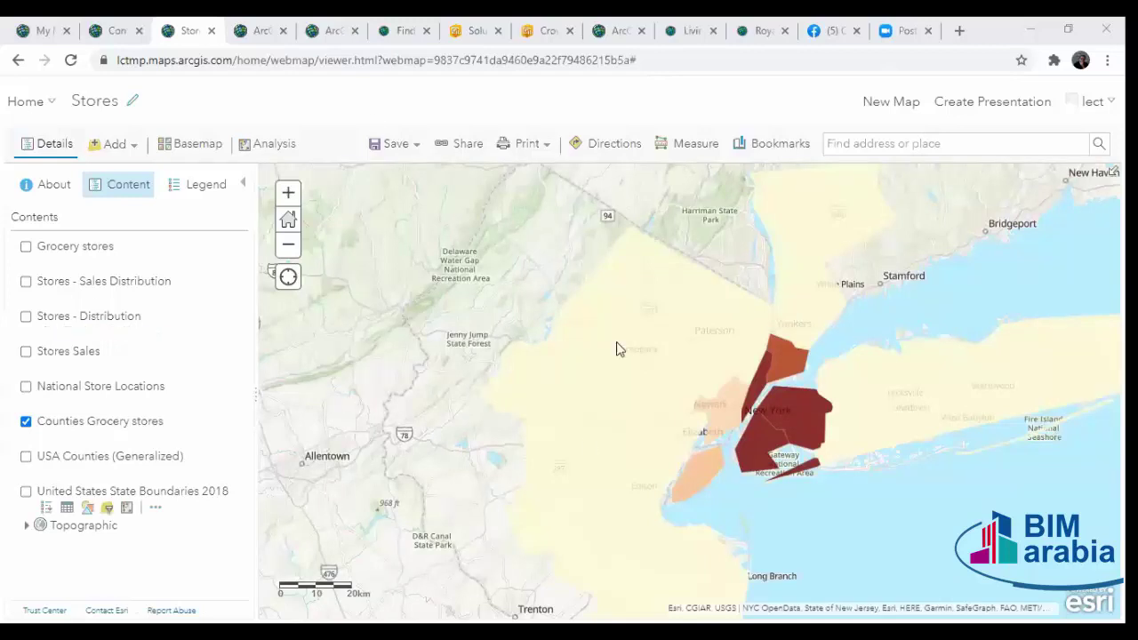
# Open the sharing options of the Stores map and start creating a web app from it.
pyautogui.moveTo(560, 536); pyautogui.dragTo(557, 492)
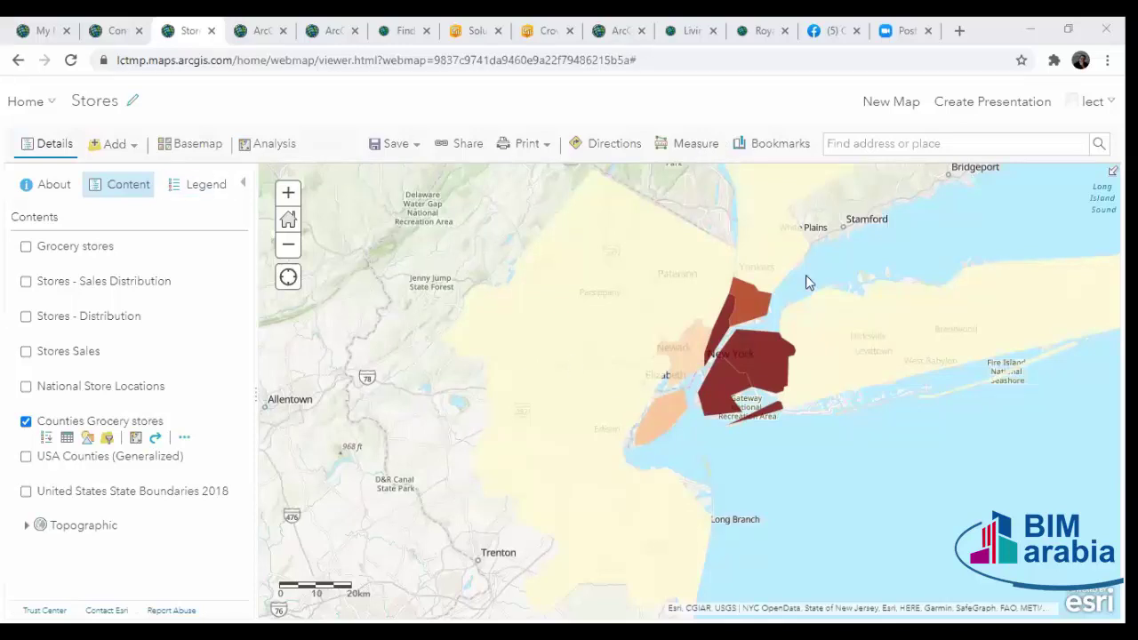
pyautogui.click(462, 146)
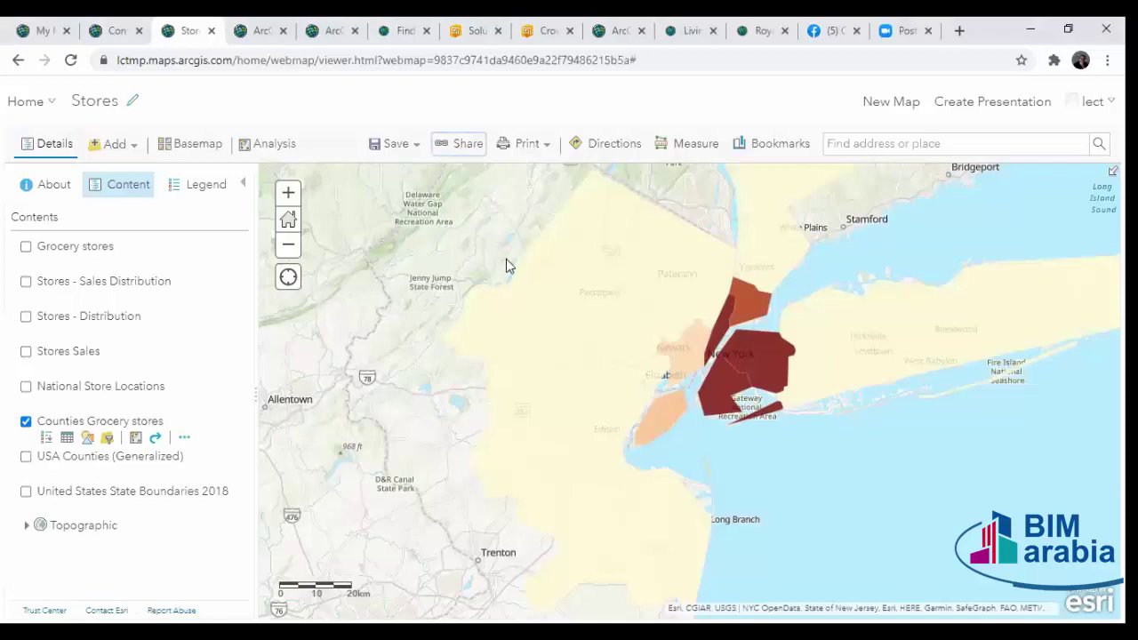
pyautogui.click(455, 142)
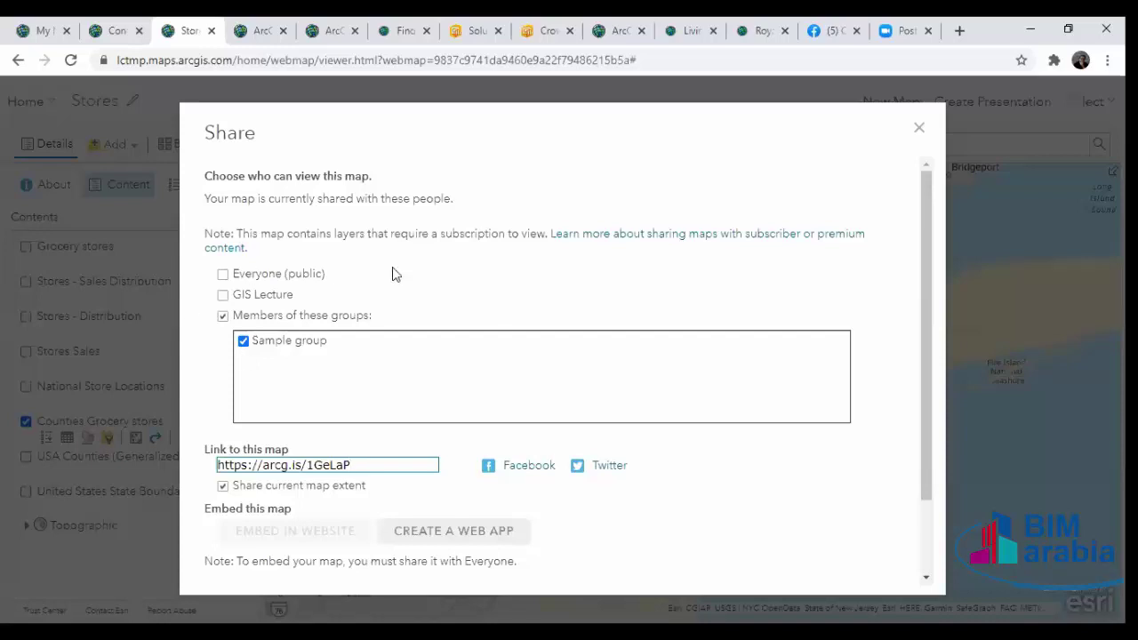
pyautogui.click(452, 533)
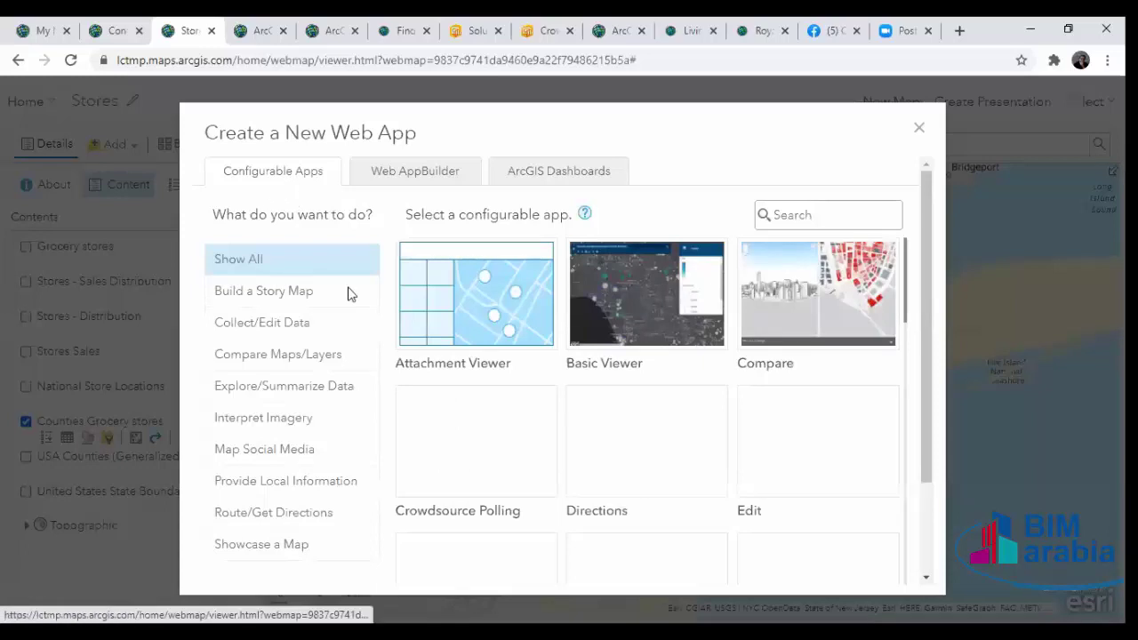
# Browse the configurable app templates and view the ArcGIS Dashboards creation form.
pyautogui.scroll(-3, 878, 381)
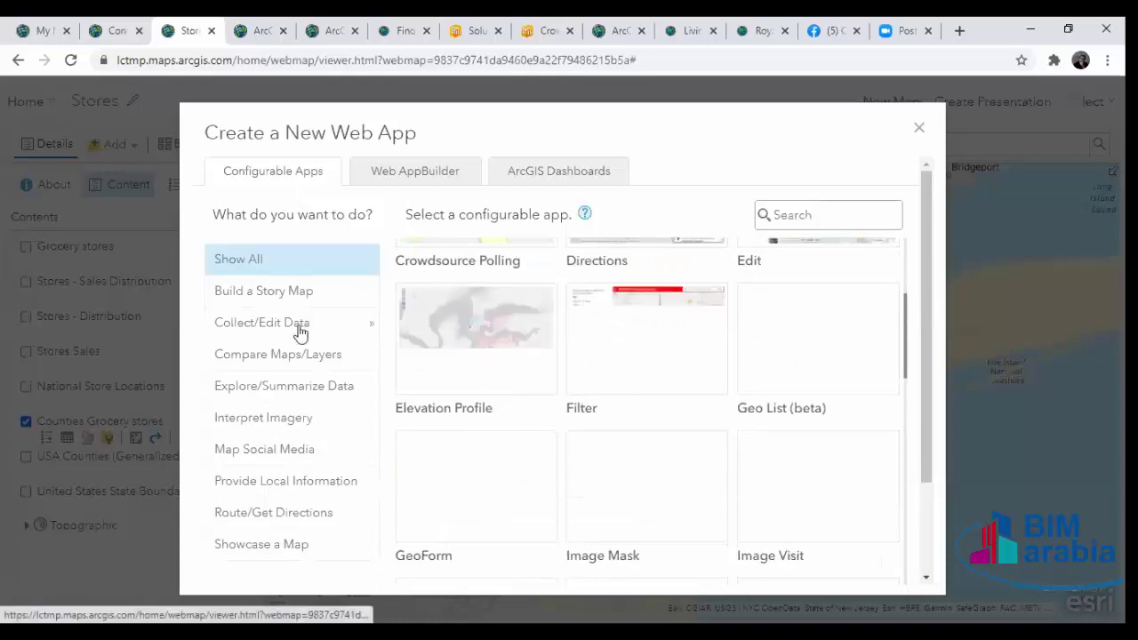
pyautogui.scroll(3, 622, 368)
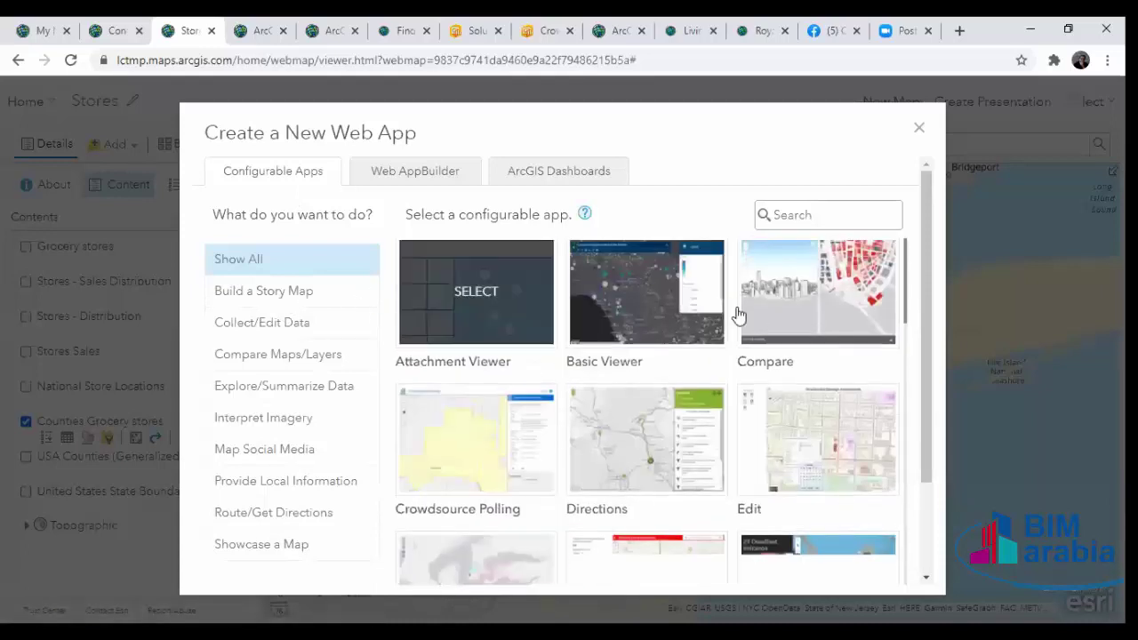
pyautogui.scroll(-5, 815, 404)
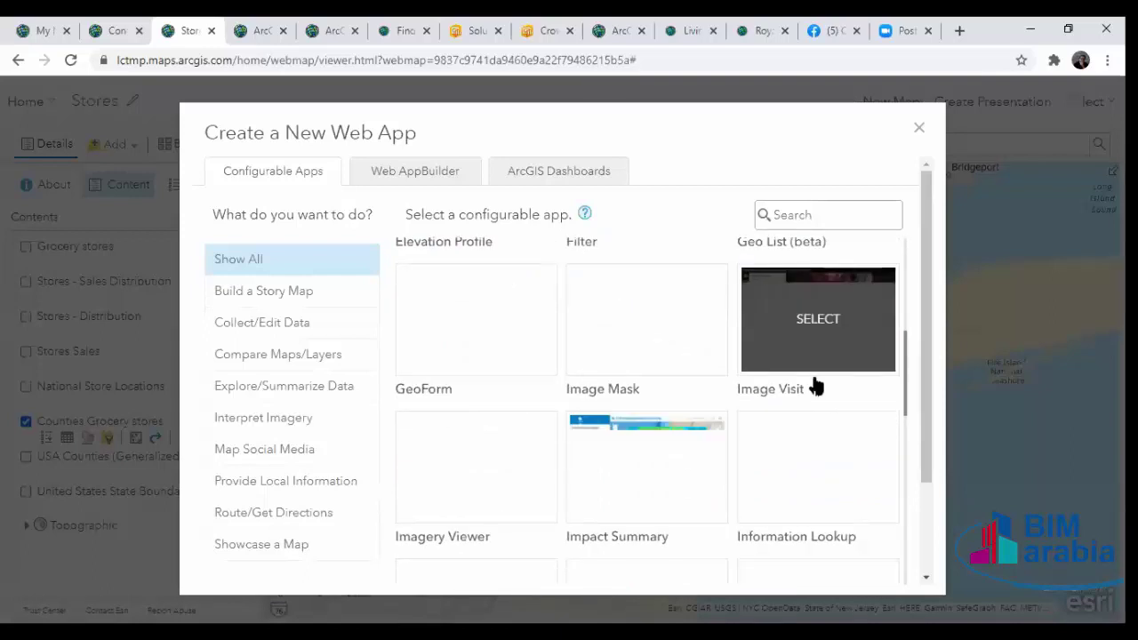
pyautogui.scroll(3, 794, 374)
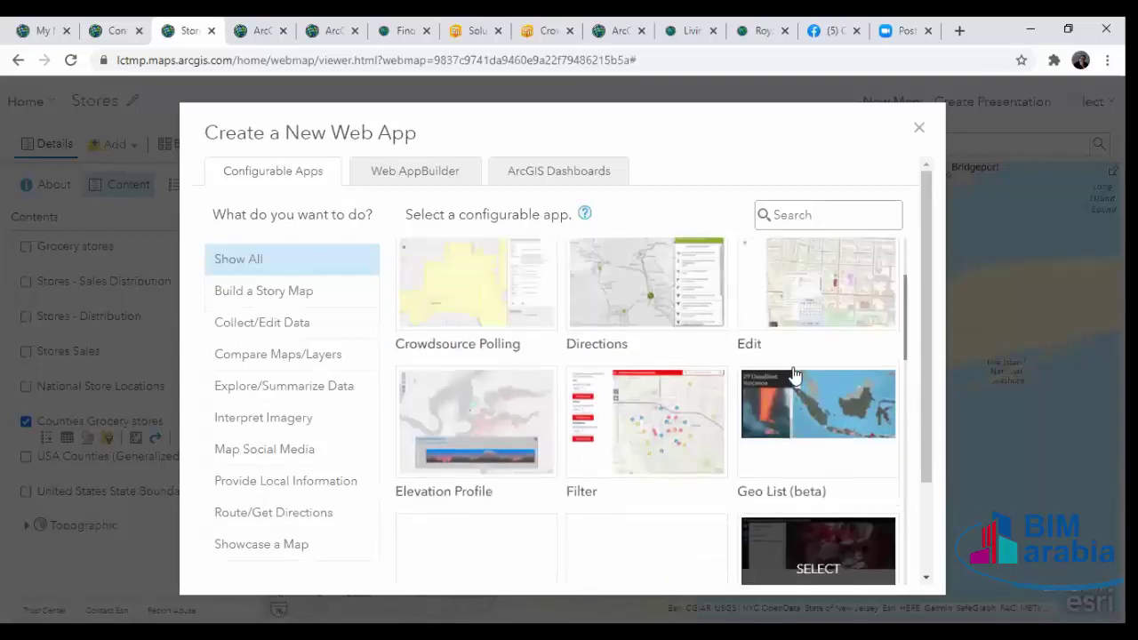
pyautogui.scroll(1, 622, 337)
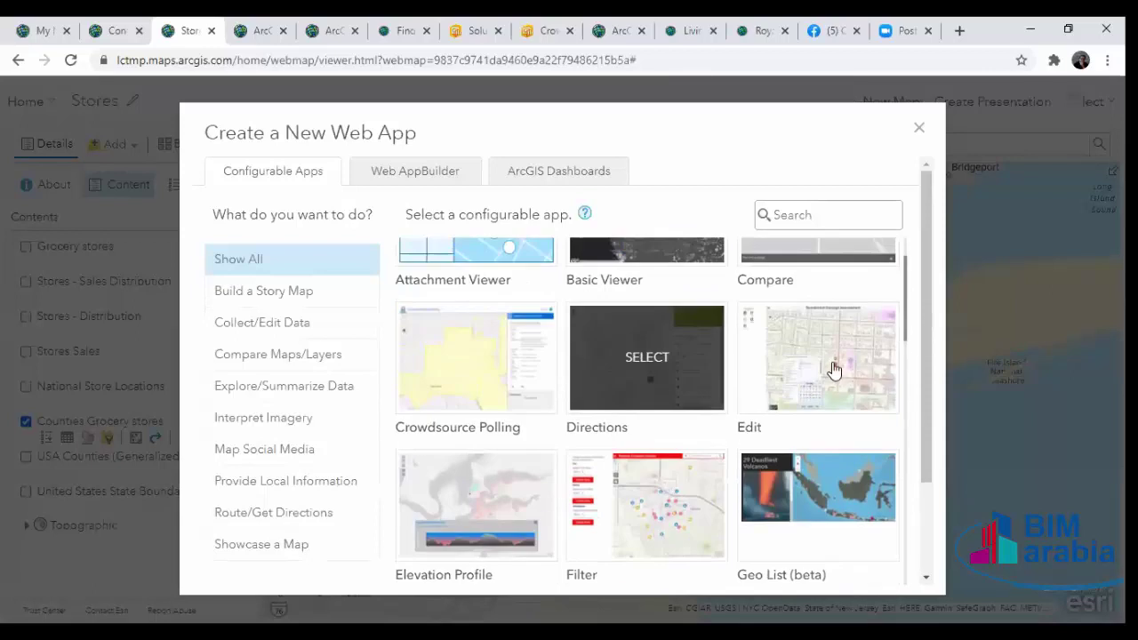
pyautogui.scroll(1, 453, 317)
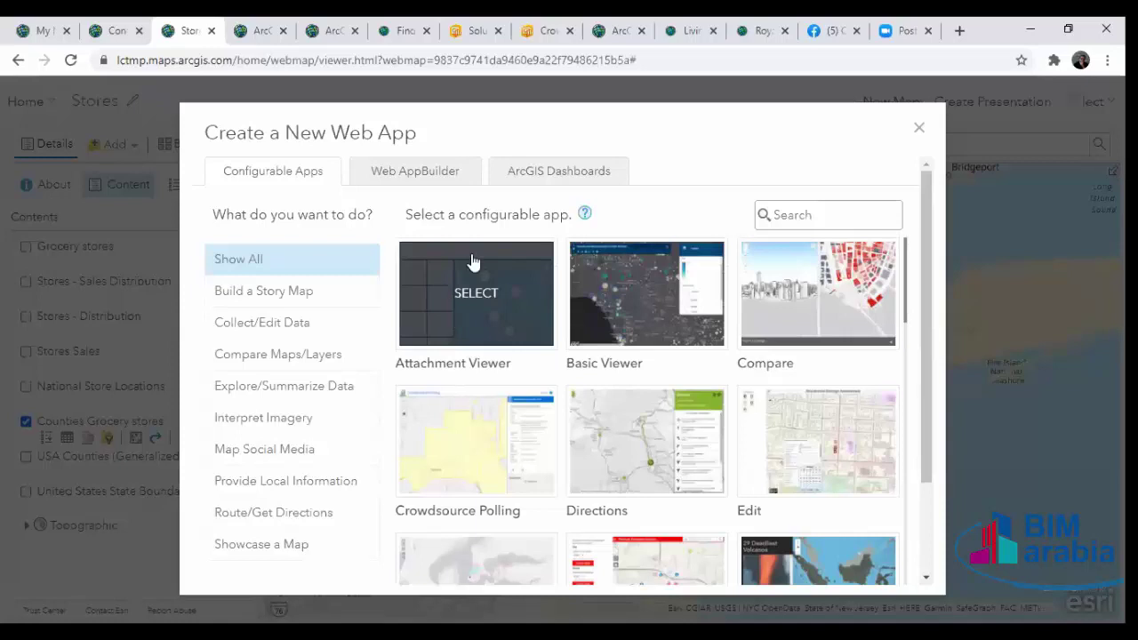
pyautogui.click(528, 173)
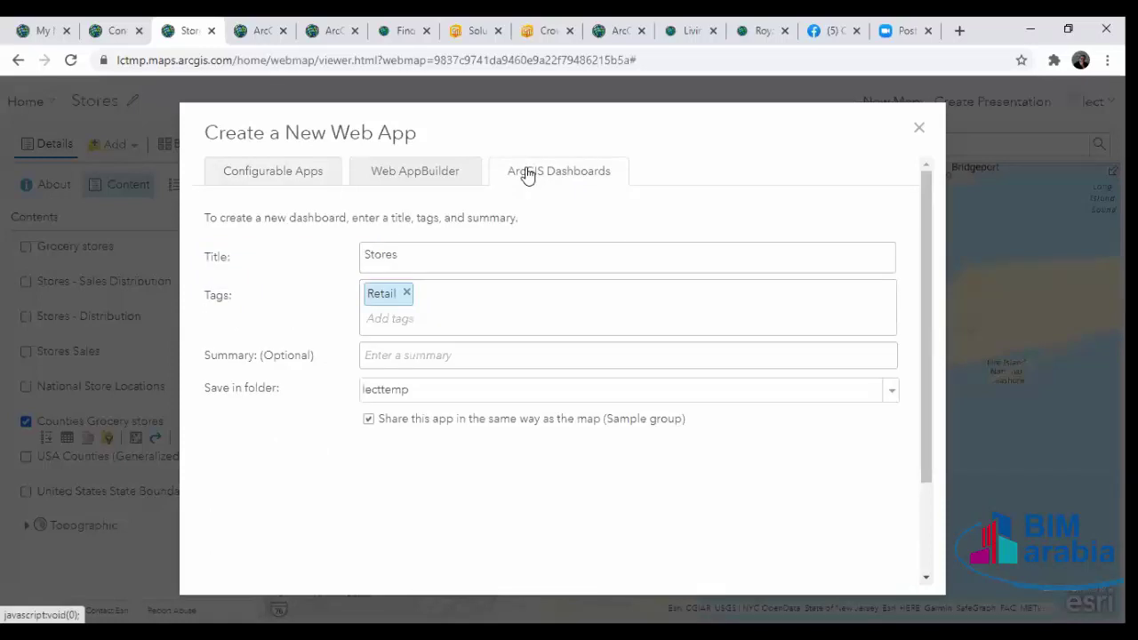
# Create a Web AppBuilder app from the map with the title Stores App.
pyautogui.click(419, 174)
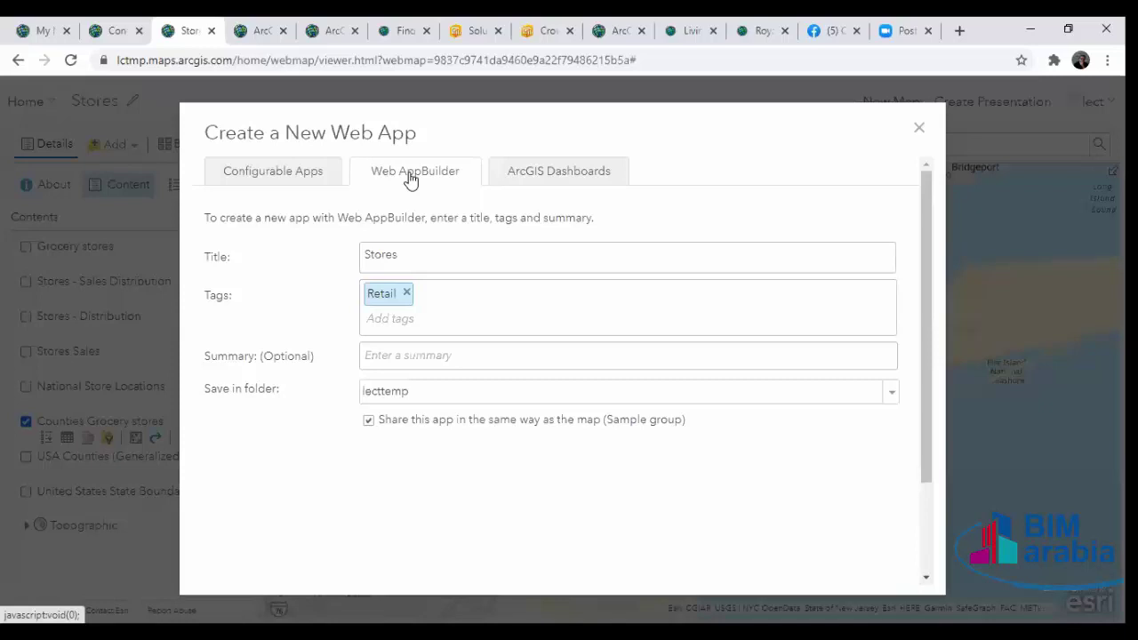
pyautogui.click(410, 256)
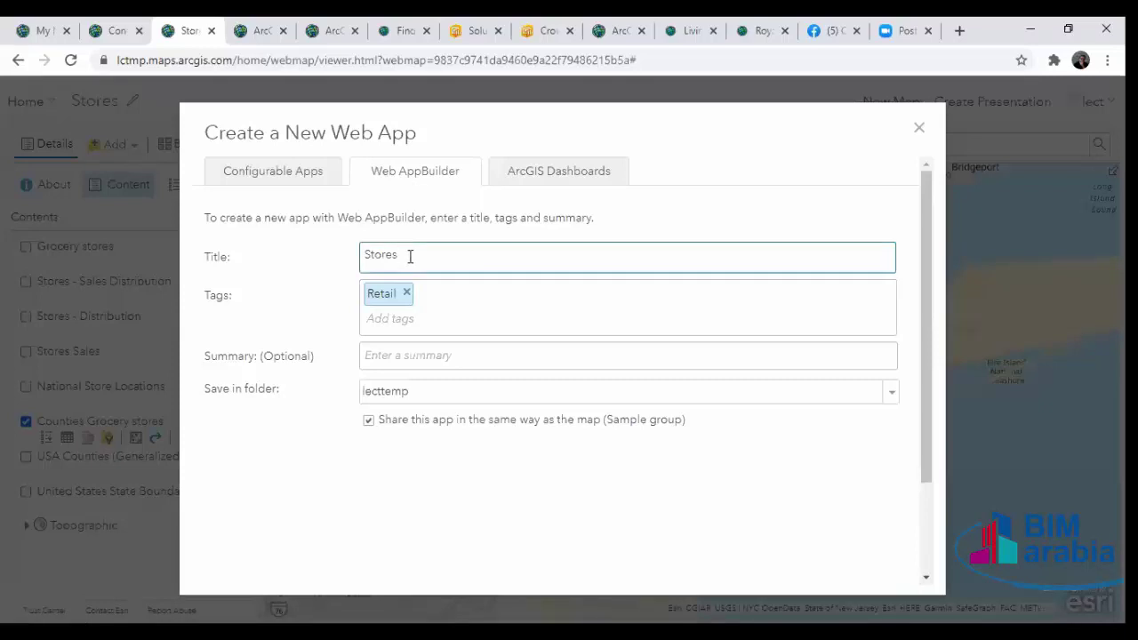
pyautogui.write('App')
pyautogui.click(927, 525)
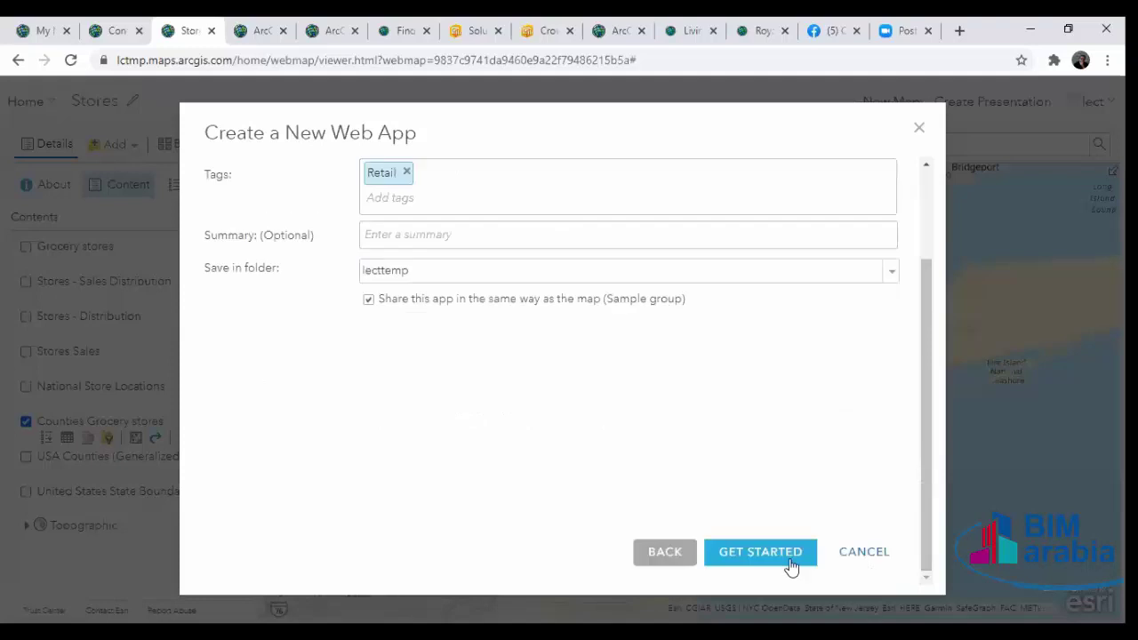
pyautogui.click(762, 553)
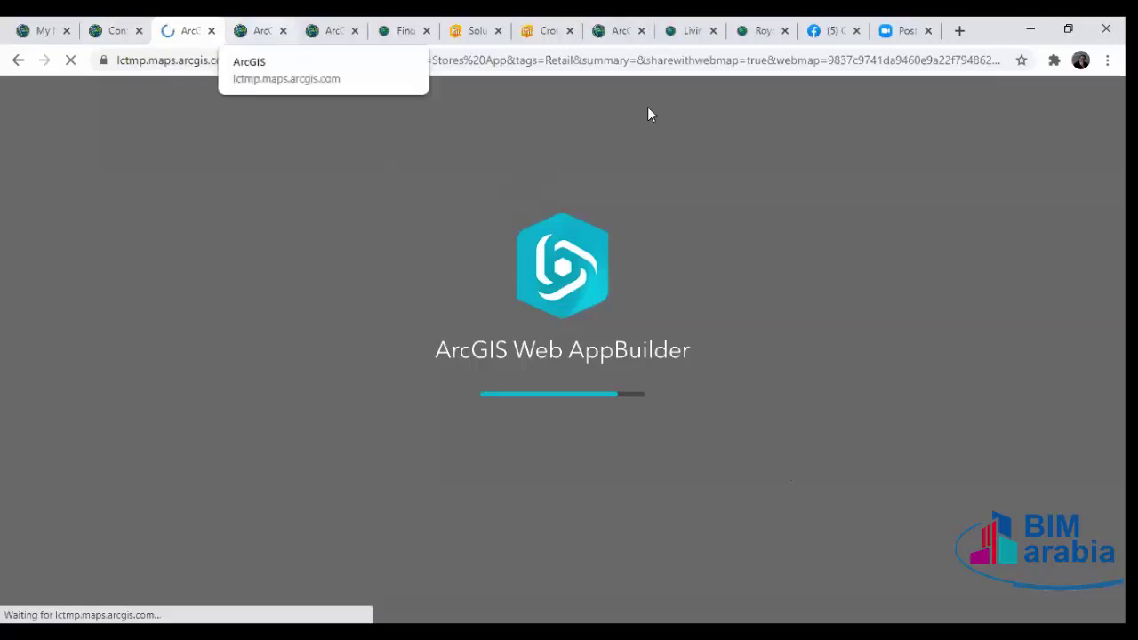
# Switch to the open Finding our Customers story map while Web AppBuilder loads.
pyautogui.hotkey('ctrl', 'Tab')
pyautogui.hotkey('ctrl', 'Tab')
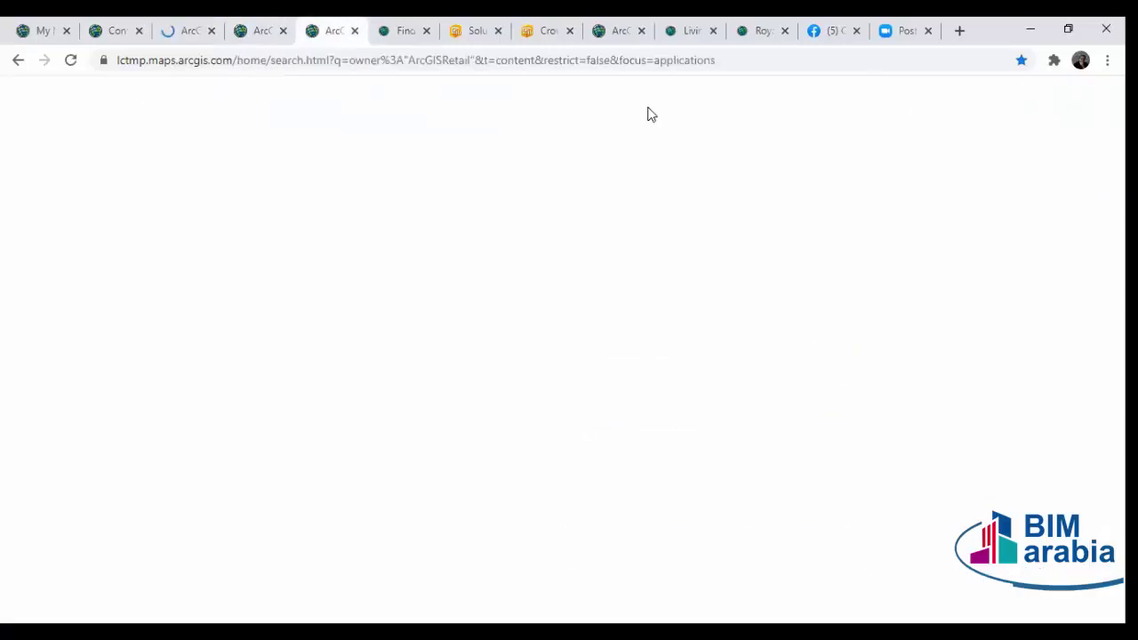
pyautogui.hotkey('ctrl', 'Tab')
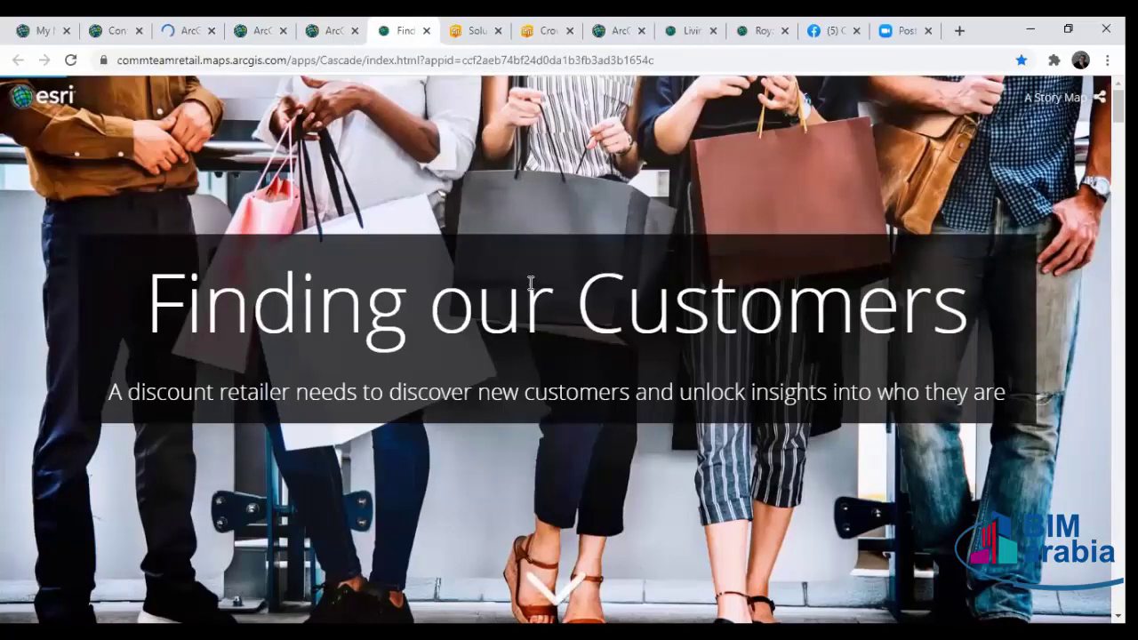
# Look through the Finding our Customers story map from its title page to the Refining our Focus Even More section.
pyautogui.scroll(-2, 537, 288)
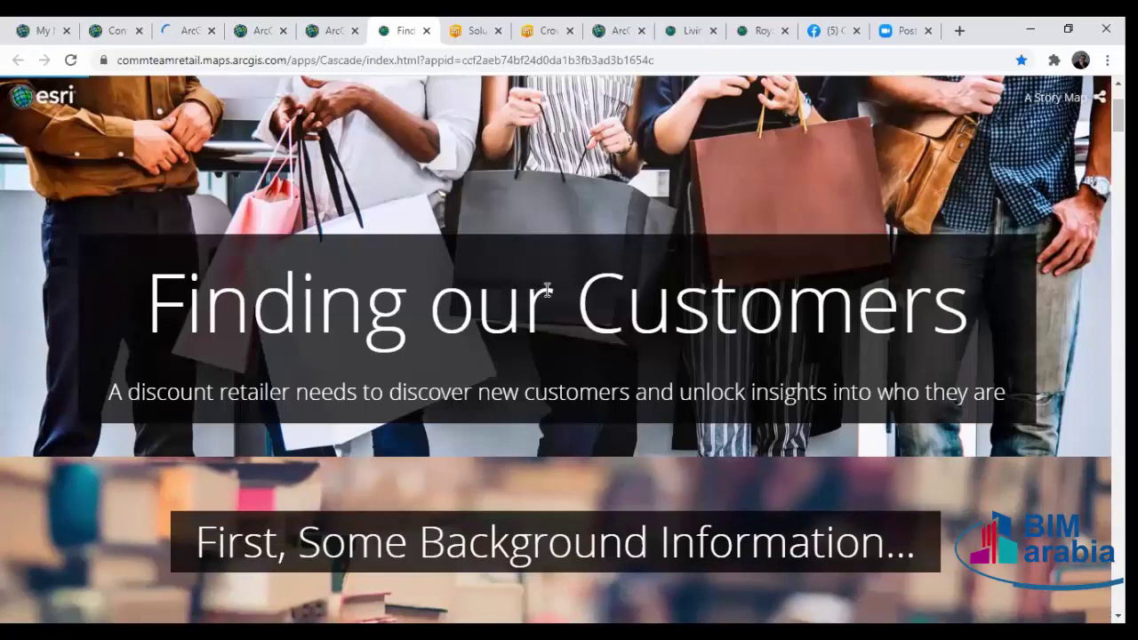
pyautogui.scroll(-4, 538, 289)
pyautogui.scroll(-3, 539, 290)
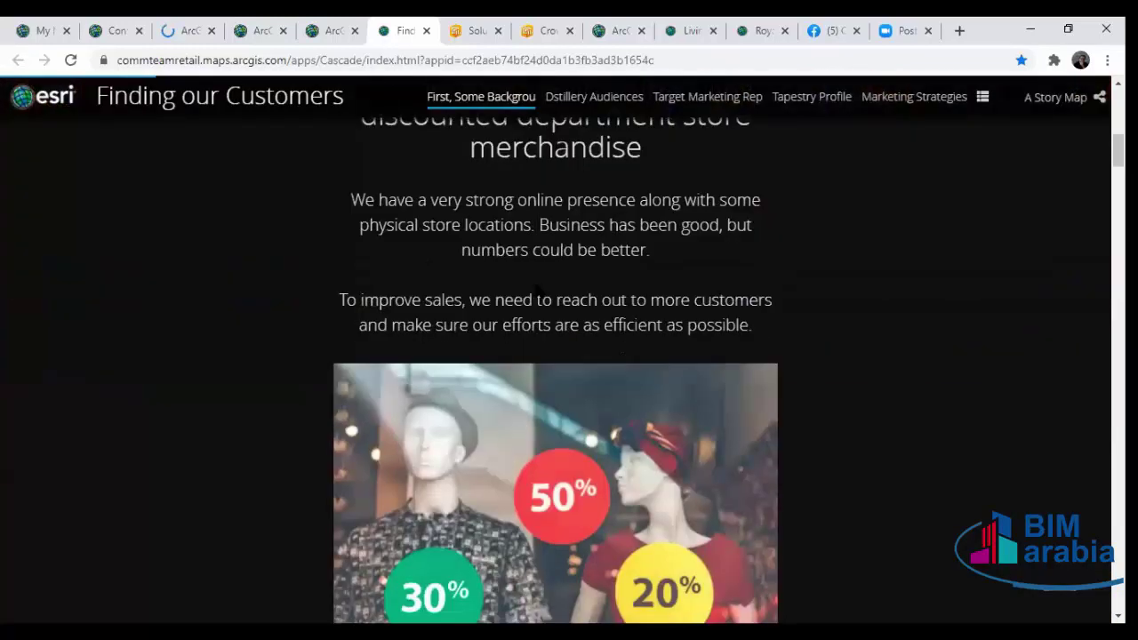
pyautogui.scroll(-3, 535, 275)
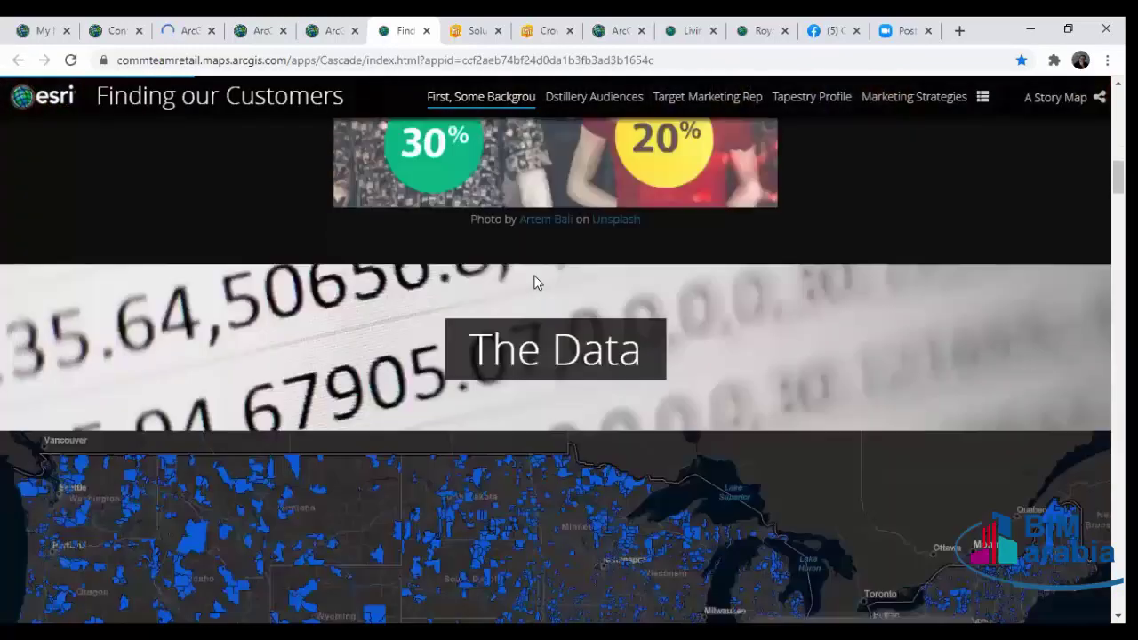
pyautogui.scroll(-3, 487, 384)
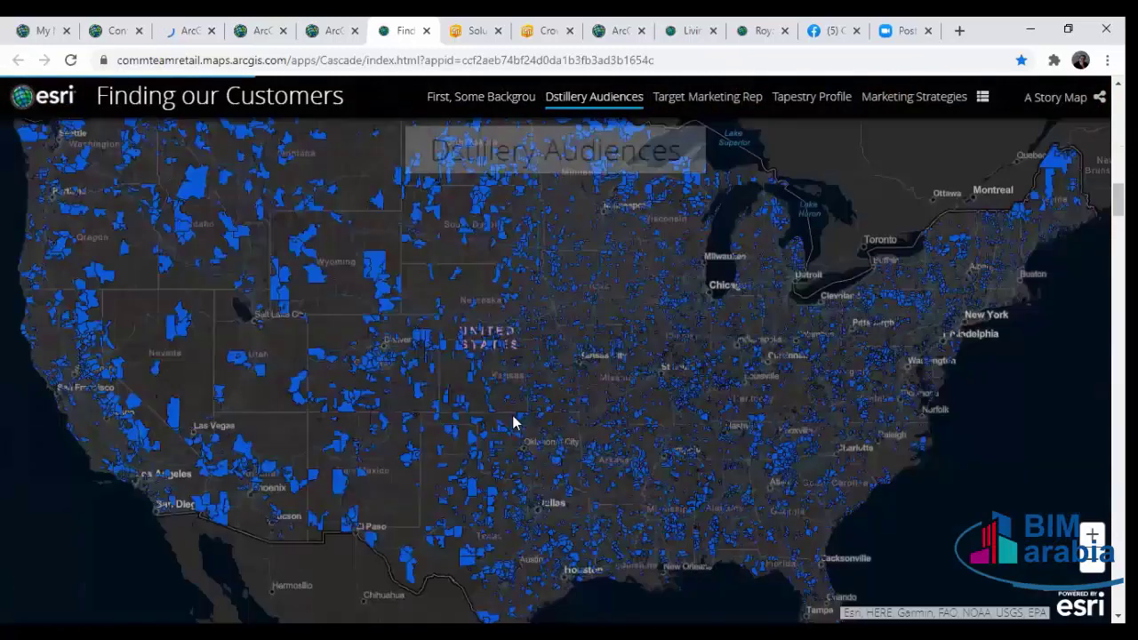
pyautogui.scroll(10, 548, 415)
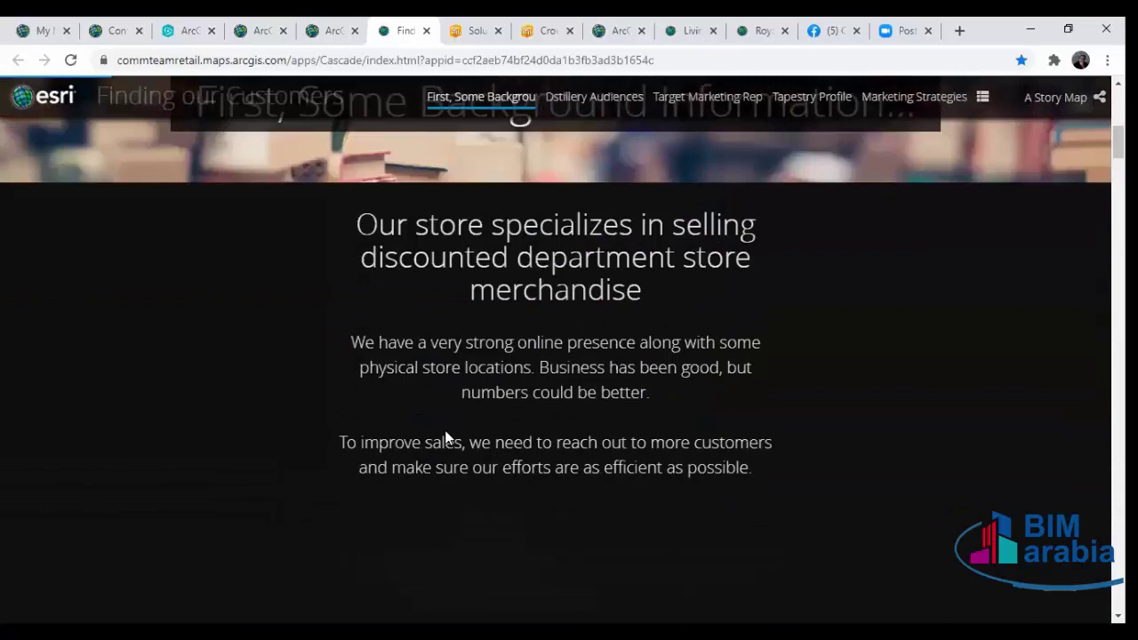
pyautogui.scroll(-3, 490, 353)
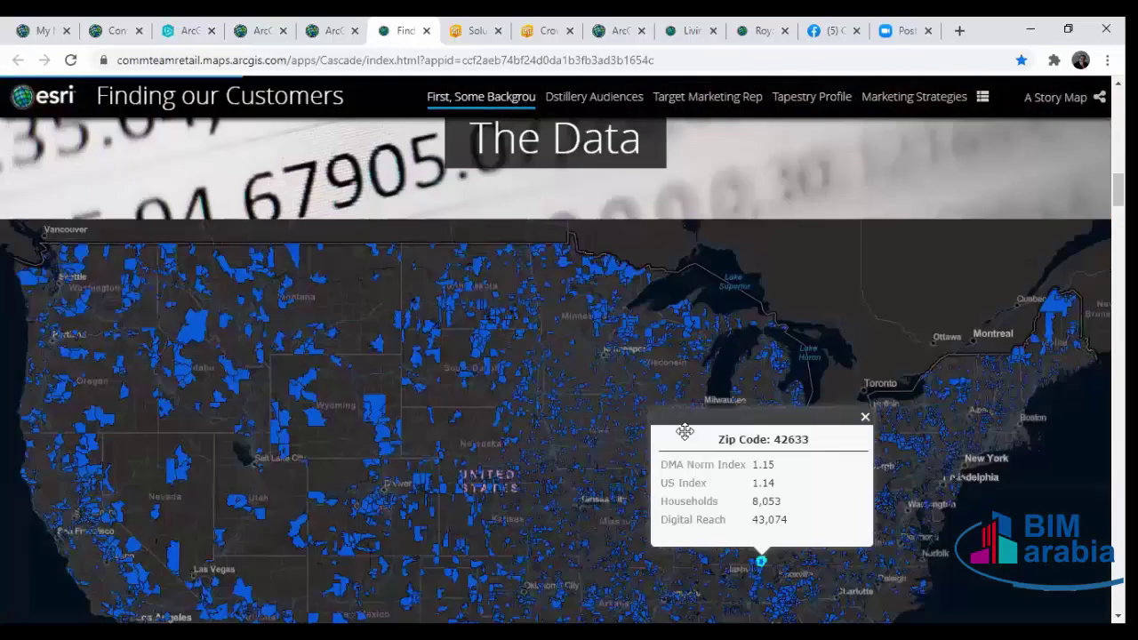
pyautogui.scroll(-3, 711, 338)
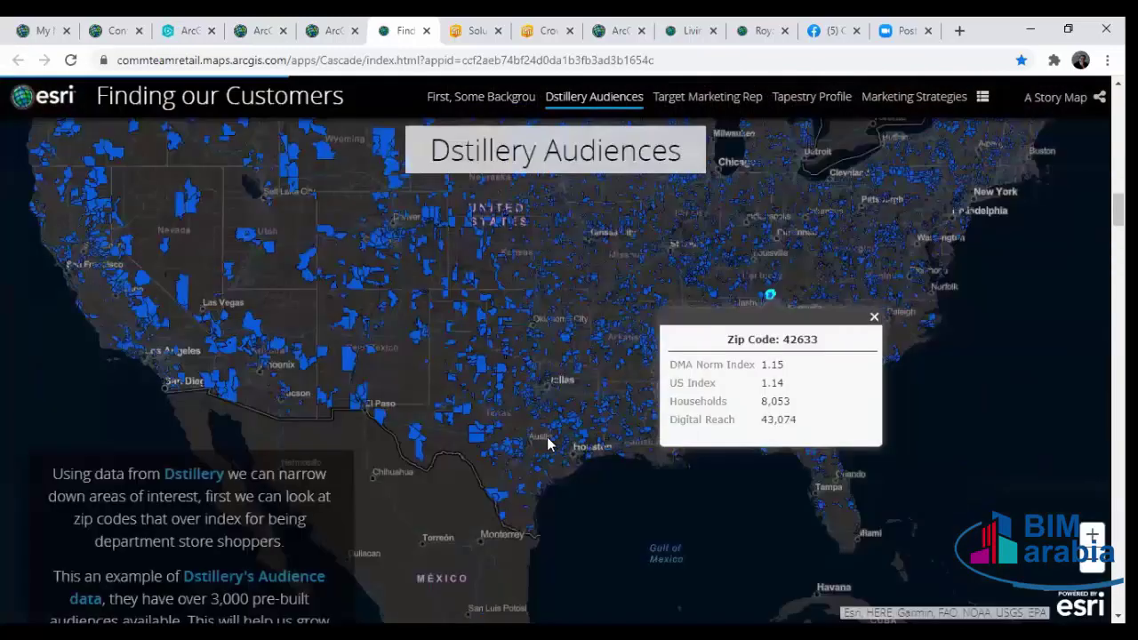
pyautogui.scroll(-4, 546, 436)
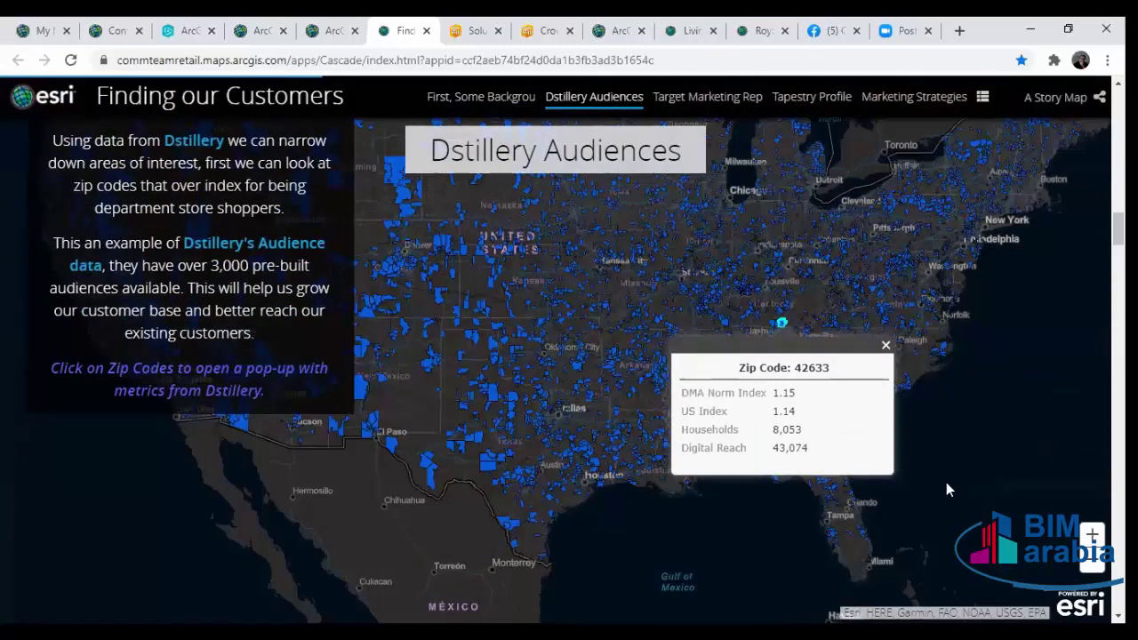
pyautogui.scroll(-5, 668, 421)
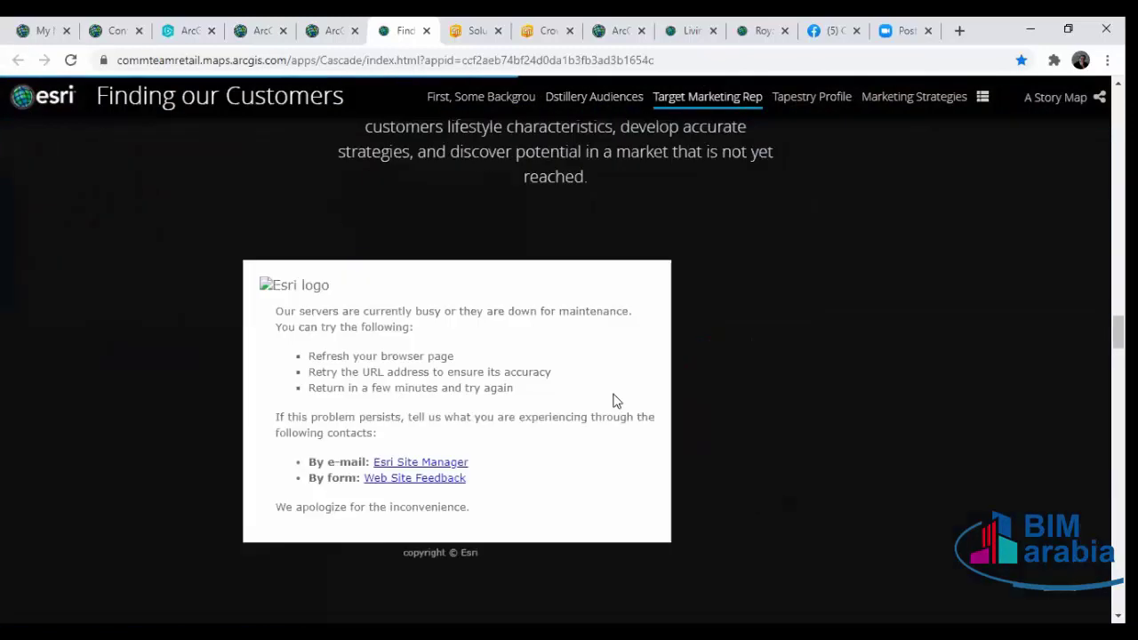
pyautogui.scroll(-3, 612, 400)
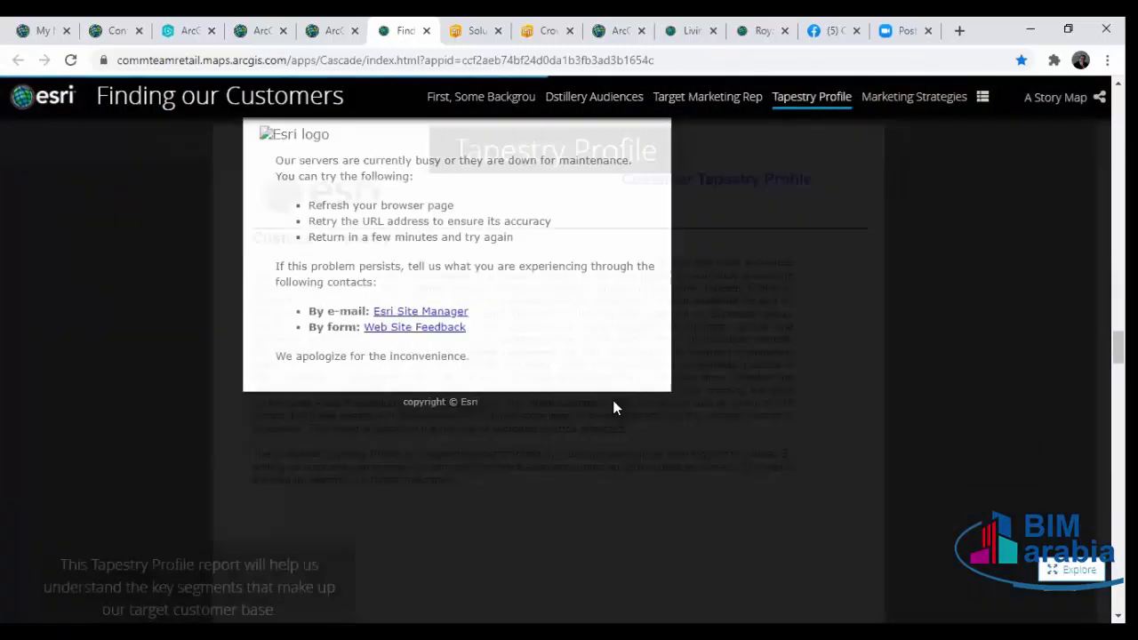
pyautogui.scroll(-3, 612, 404)
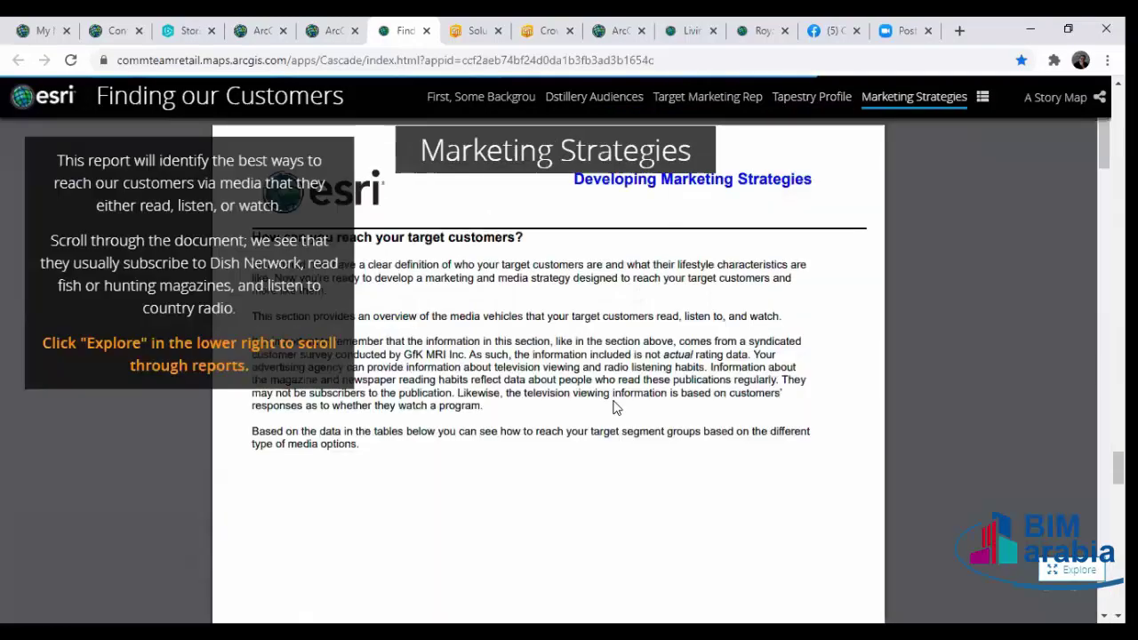
pyautogui.scroll(-5, 615, 406)
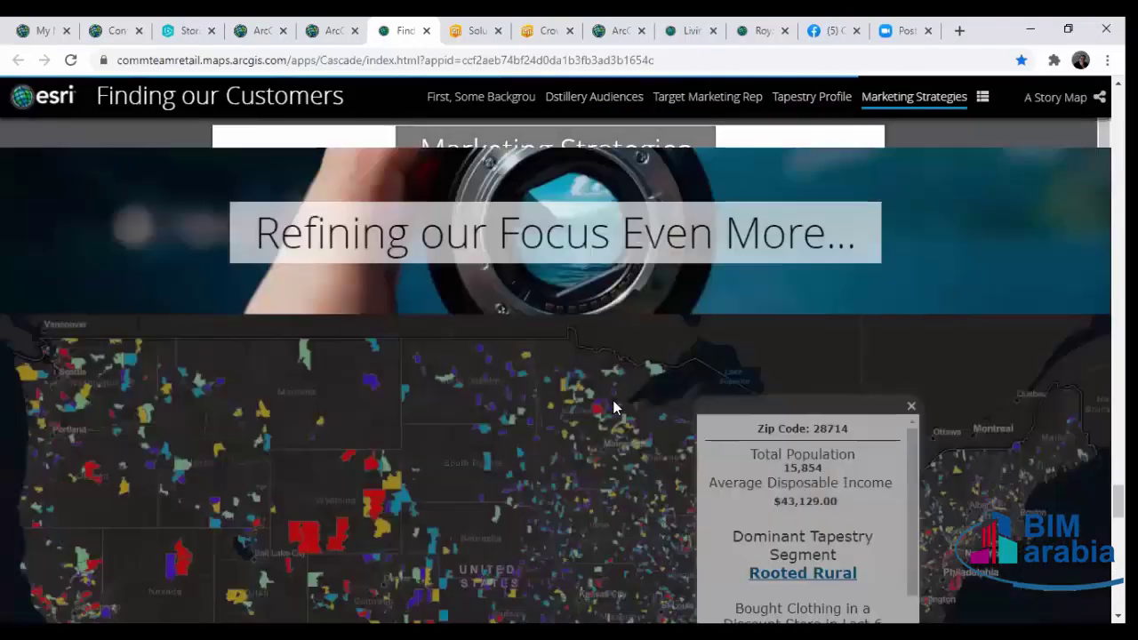
# Go back up through the story map's Tapestry Profile and Dstillery Audiences sections to its title page.
pyautogui.scroll(5, 608, 414)
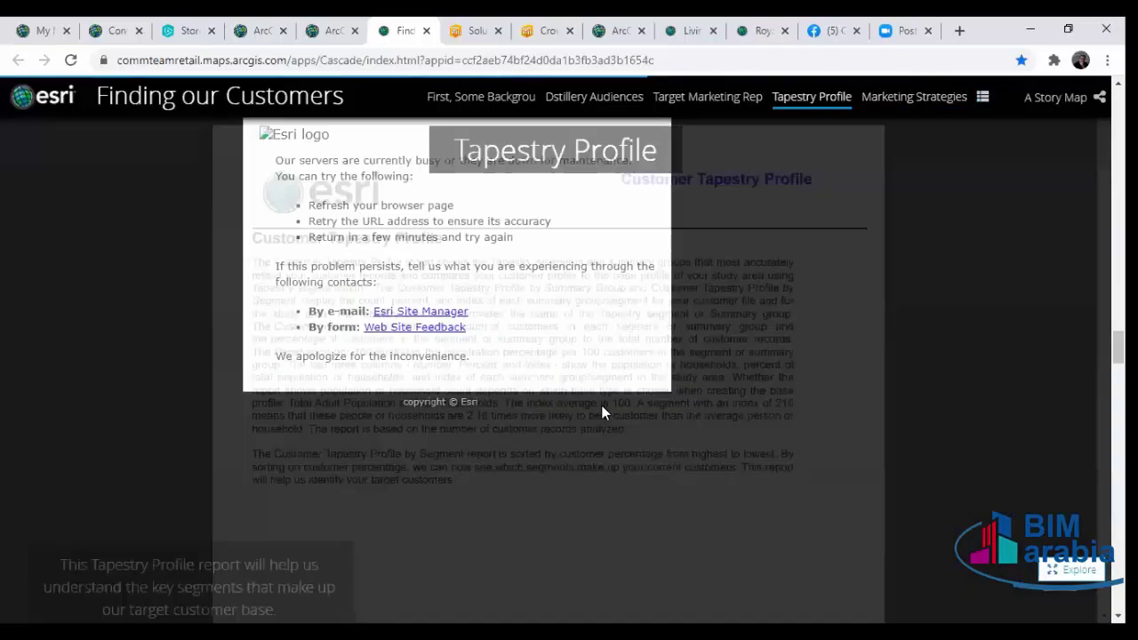
pyautogui.scroll(3, 613, 331)
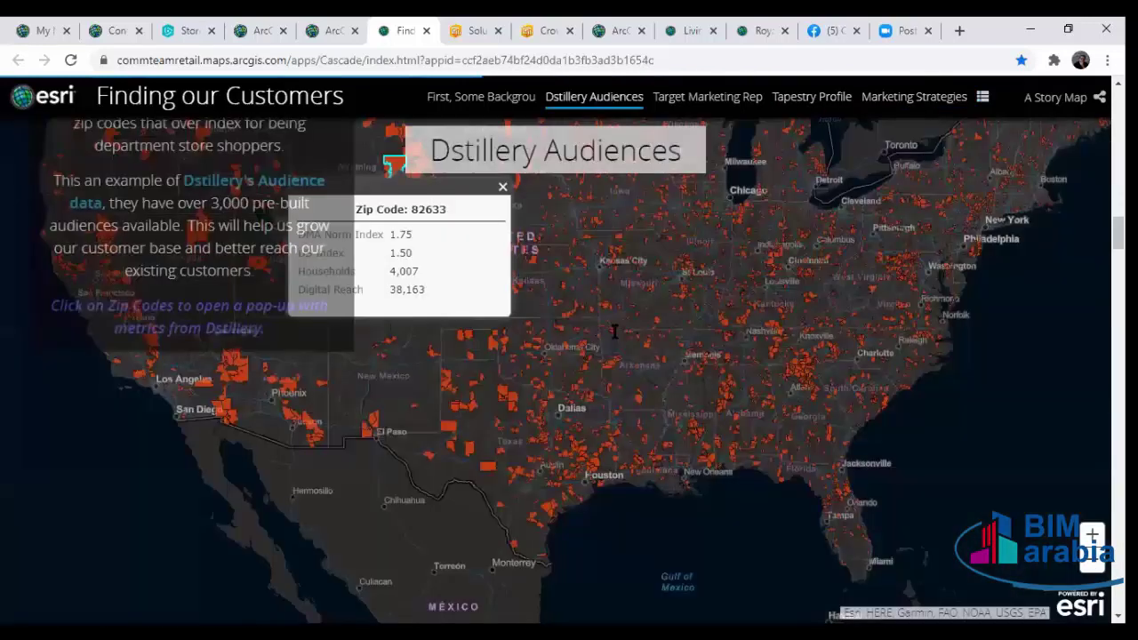
pyautogui.scroll(3, 614, 331)
pyautogui.scroll(3, 535, 390)
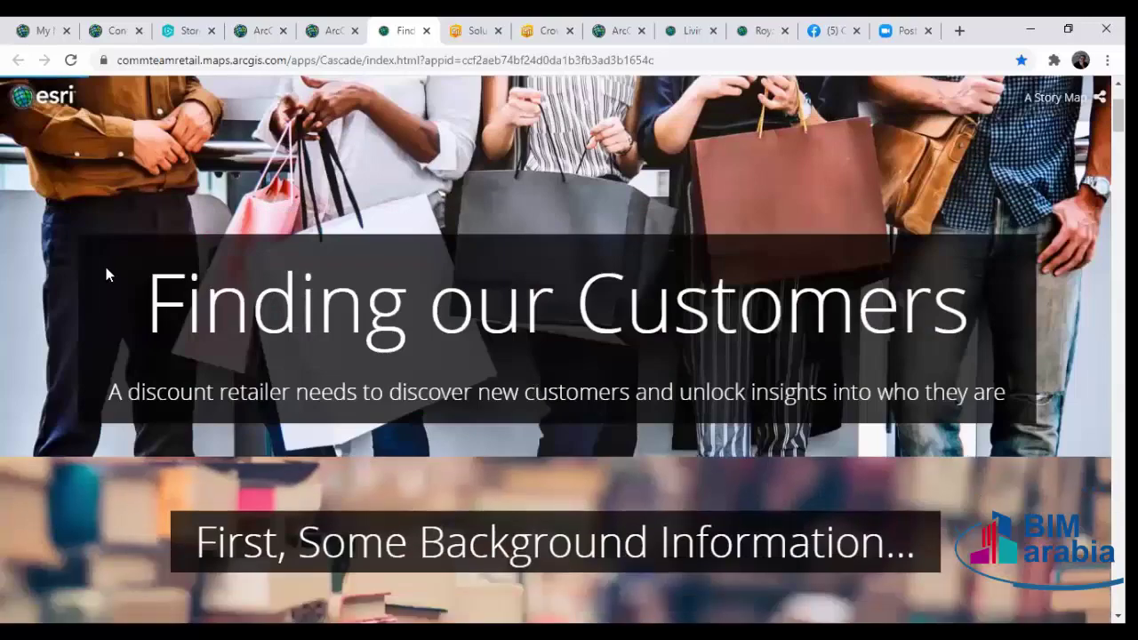
pyautogui.scroll(-2, 106, 270)
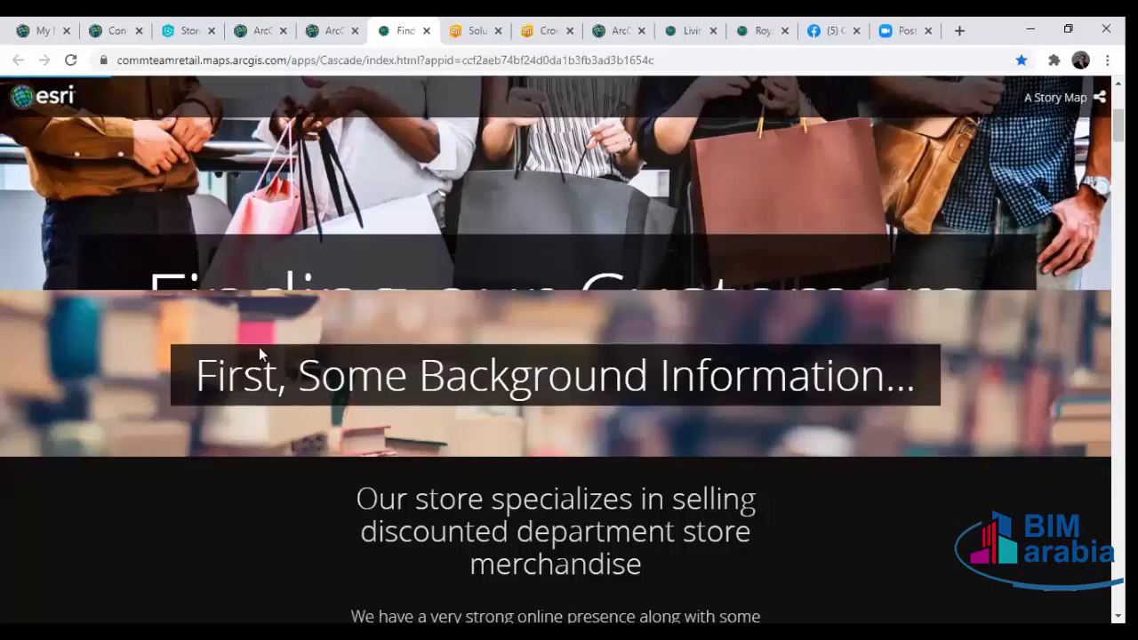
pyautogui.scroll(2, 194, 224)
pyautogui.scroll(3, 194, 224)
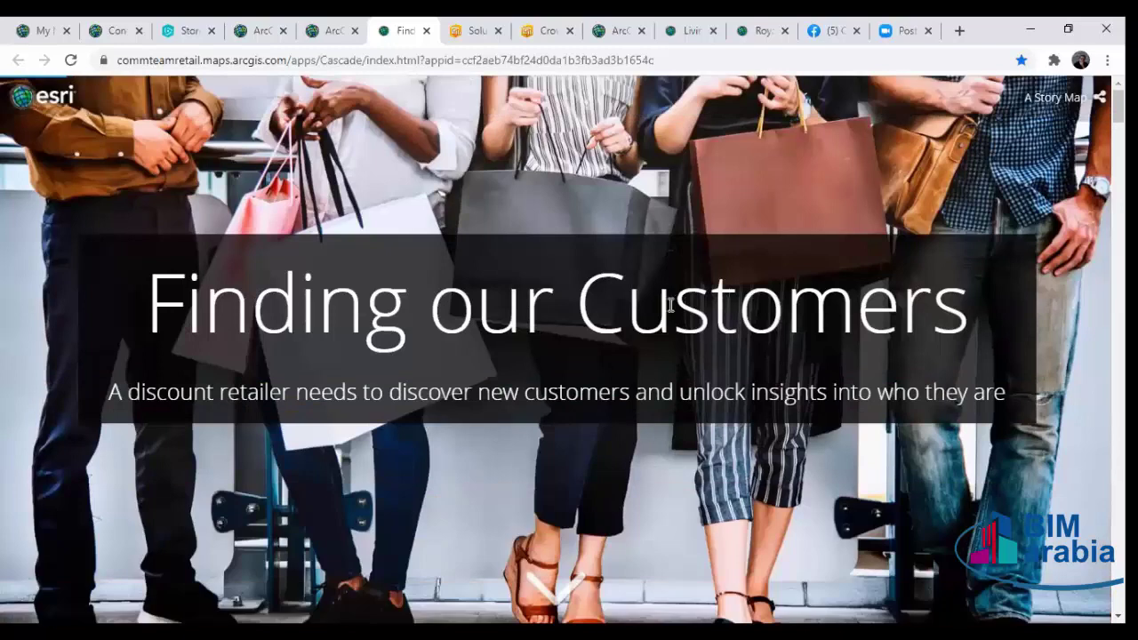
# Skim the story map again down to the Marketing Strategies section, and return to the Stores App in Web AppBuilder.
pyautogui.scroll(-1, 373, 340)
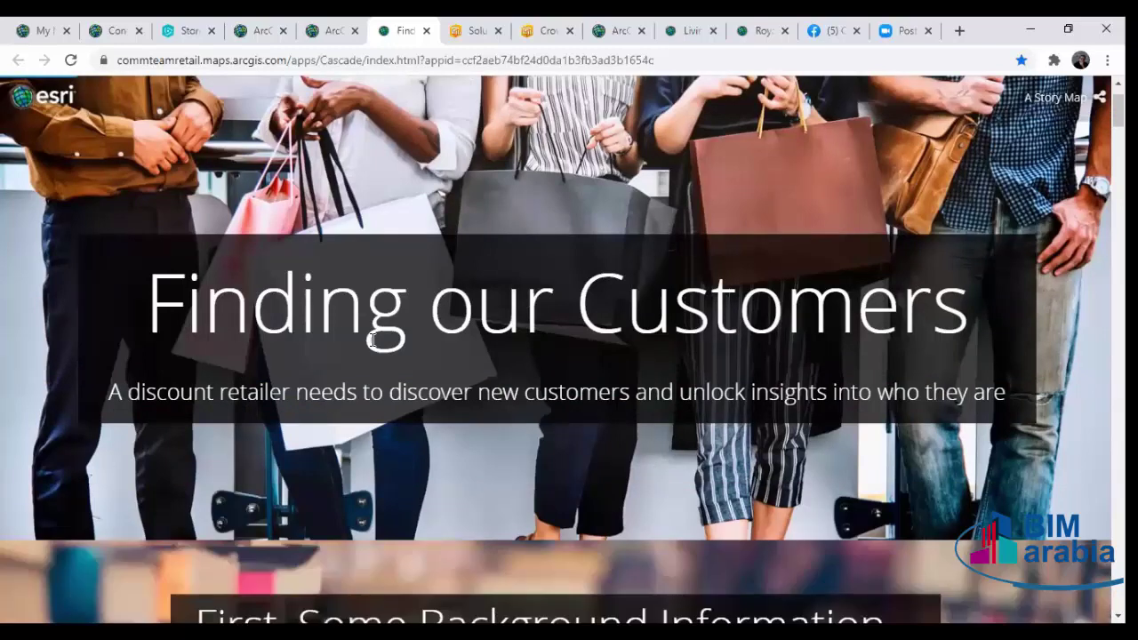
pyautogui.scroll(-3, 373, 340)
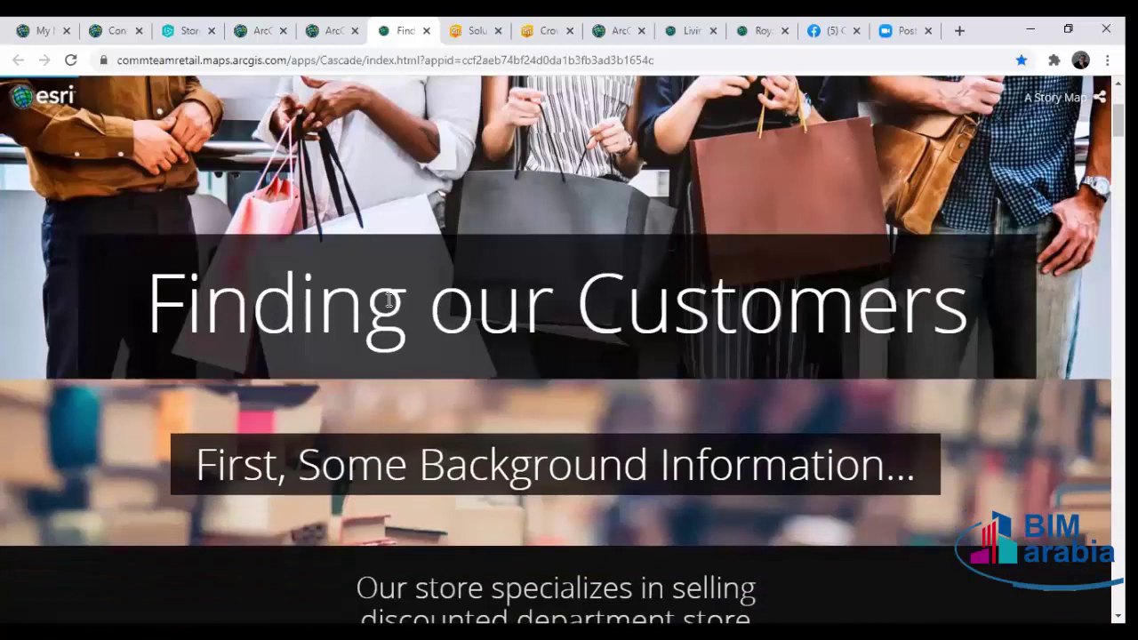
pyautogui.scroll(-2, 395, 293)
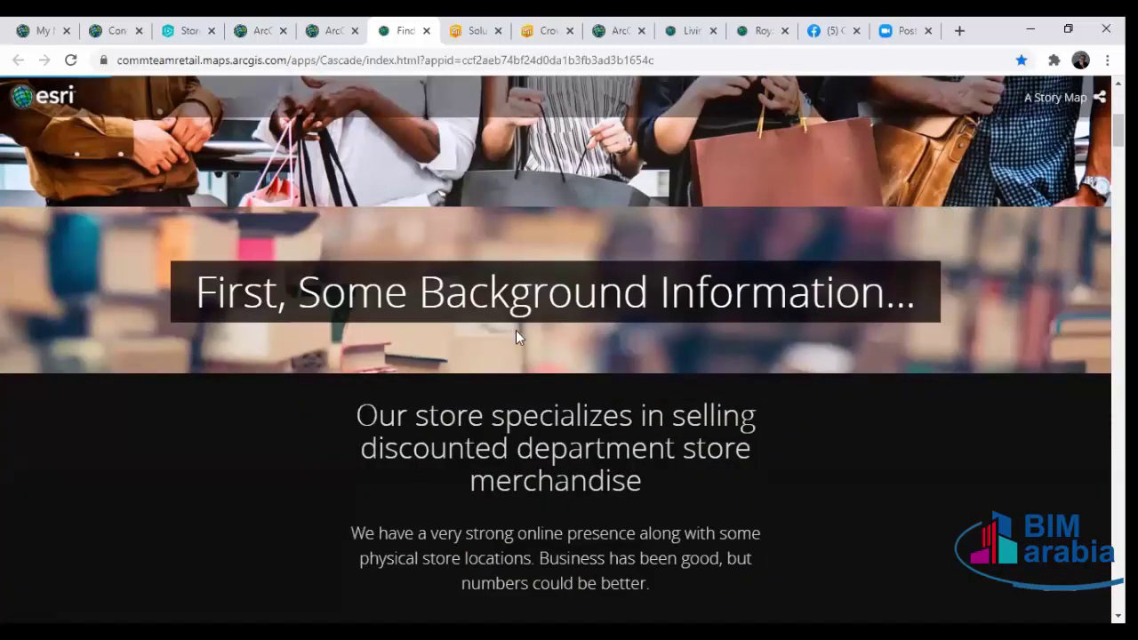
pyautogui.scroll(-5, 516, 336)
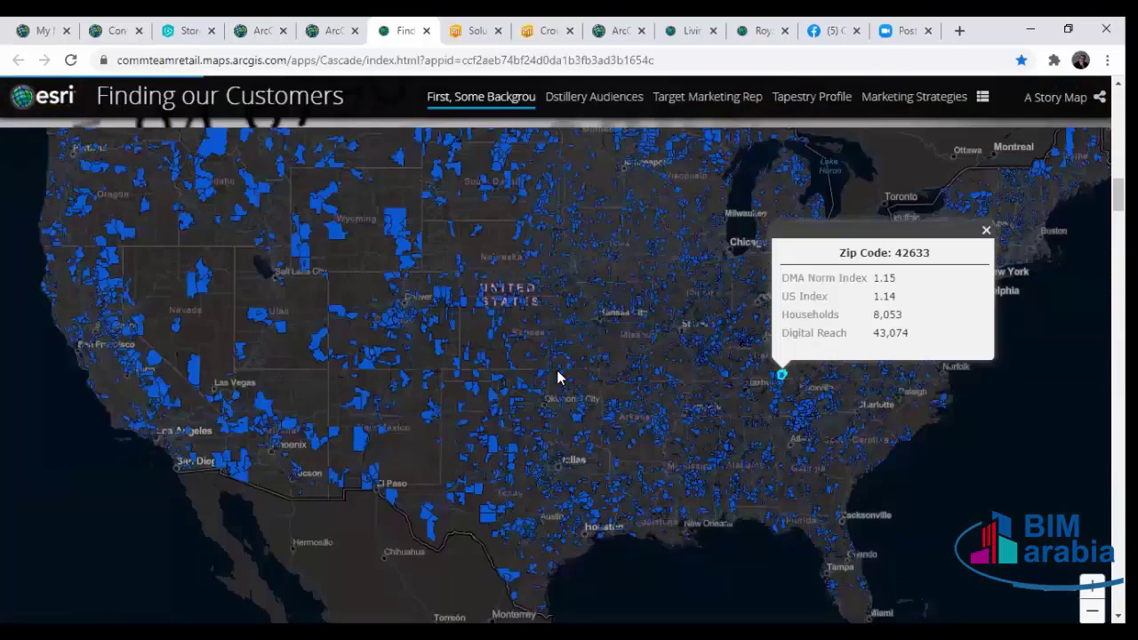
pyautogui.scroll(-2, 559, 377)
pyautogui.scroll(-10, 556, 369)
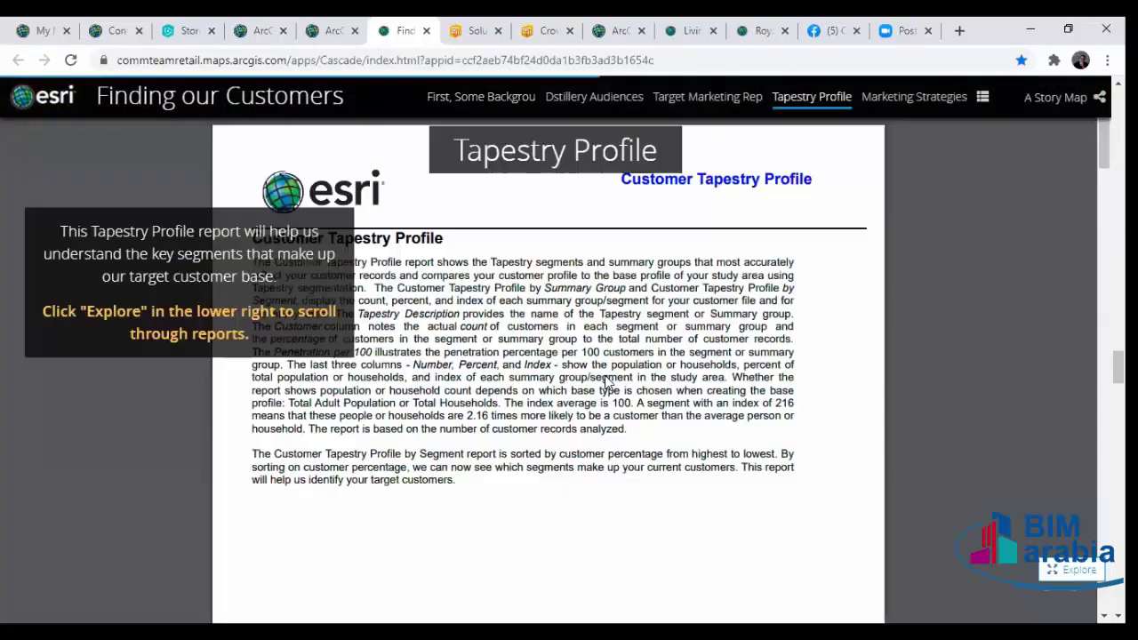
pyautogui.scroll(3, 602, 359)
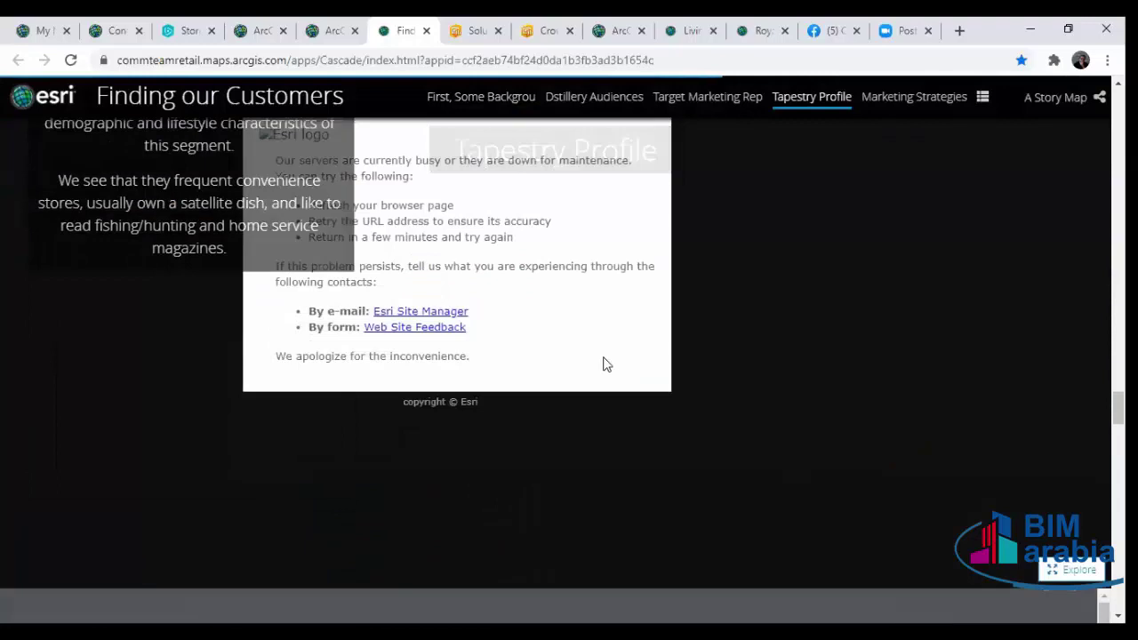
pyautogui.scroll(-3, 407, 266)
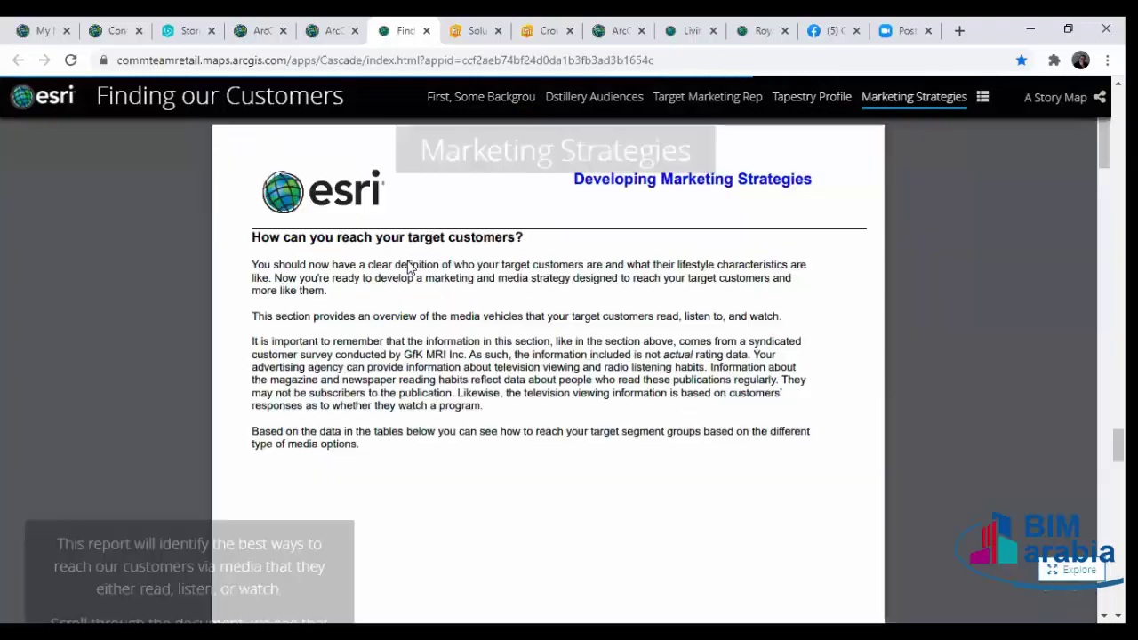
pyautogui.scroll(5, 407, 267)
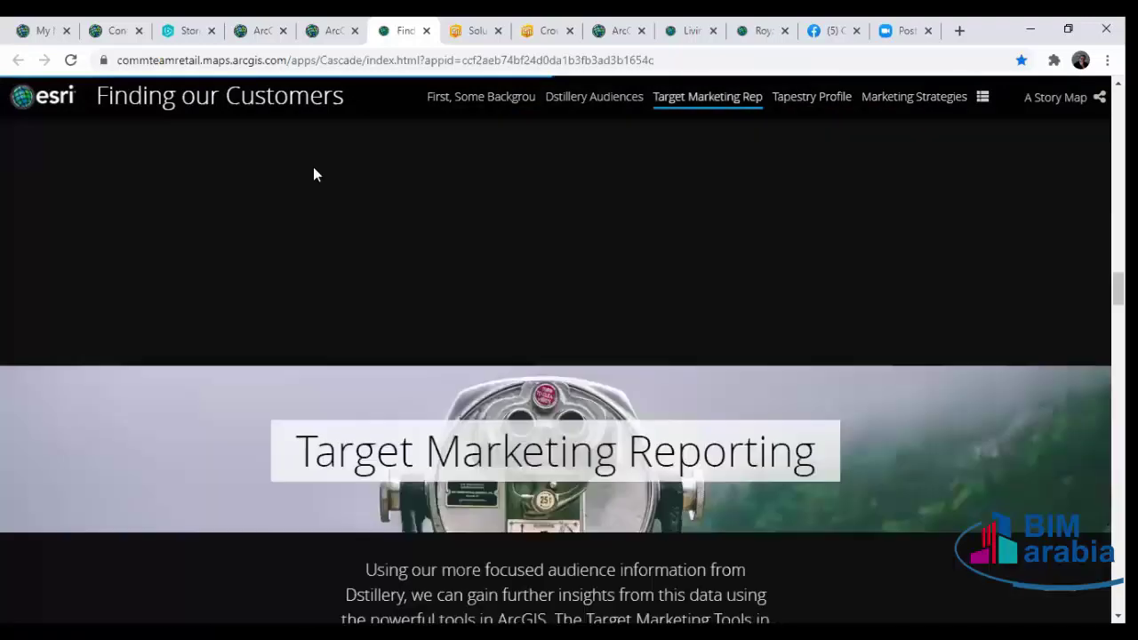
pyautogui.scroll(3, 484, 320)
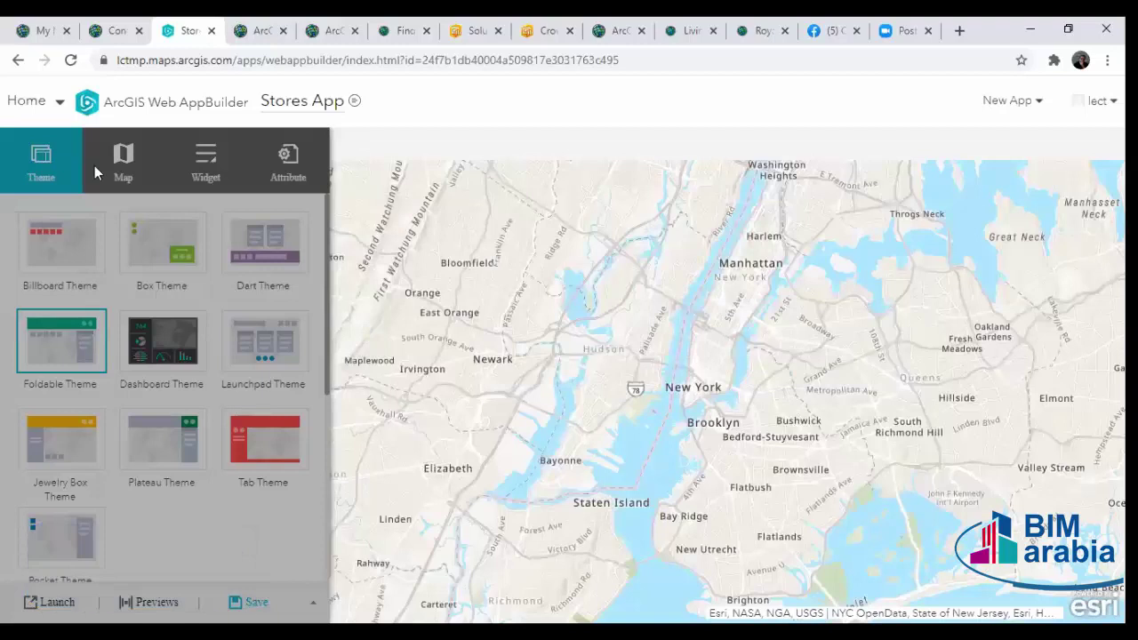
# Apply the Launchpad Theme to the Stores App and open the widget settings of its Anchor Bar controller.
pyautogui.click(264, 340)
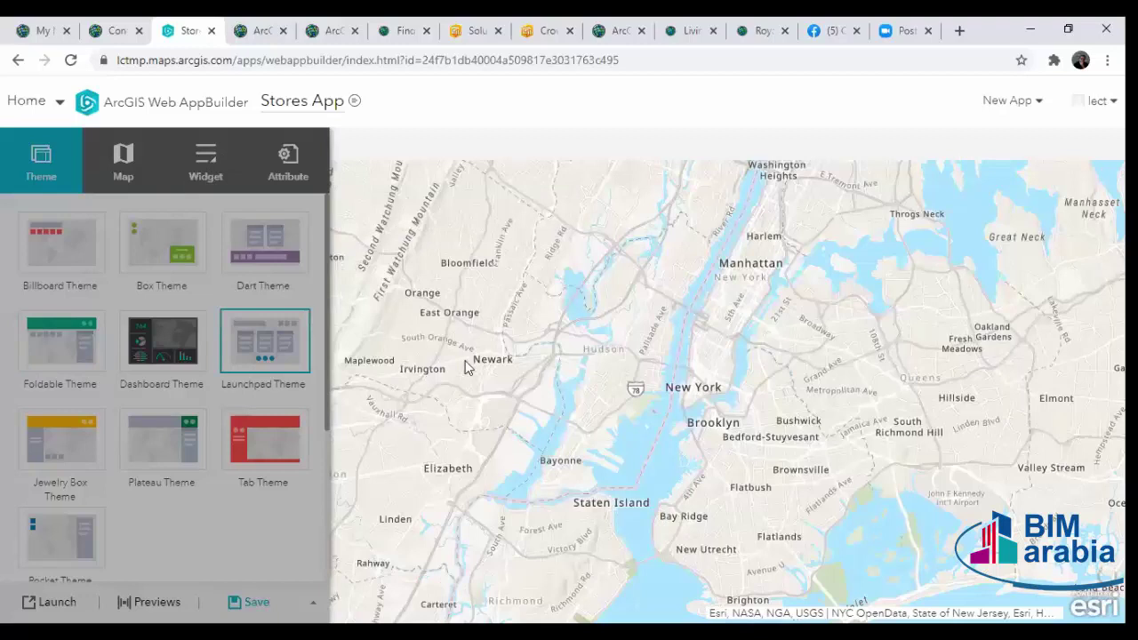
pyautogui.click(205, 172)
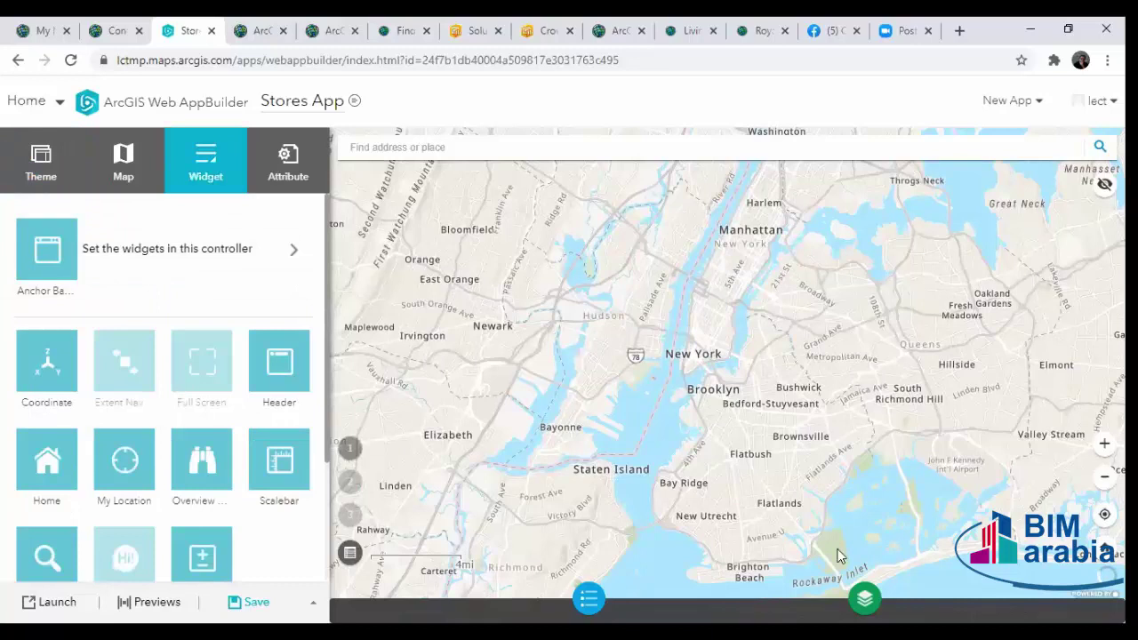
pyautogui.click(158, 249)
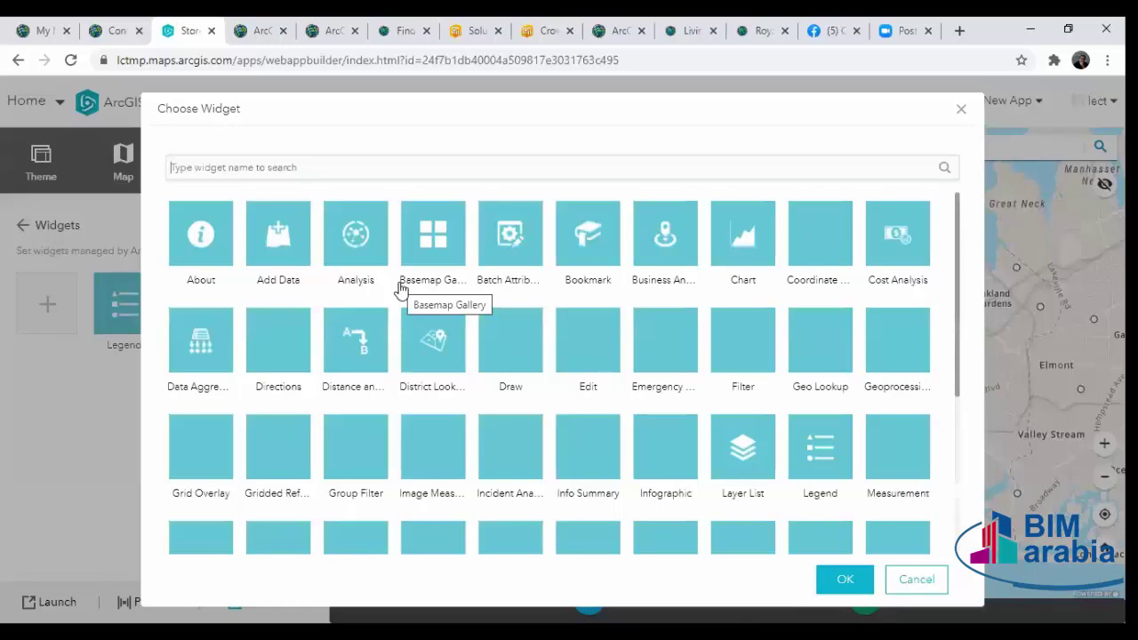
# Browse the available widgets and add Basemap Gallery, Bookmark and Query to the Anchor Bar controller.
pyautogui.scroll(-3, 400, 289)
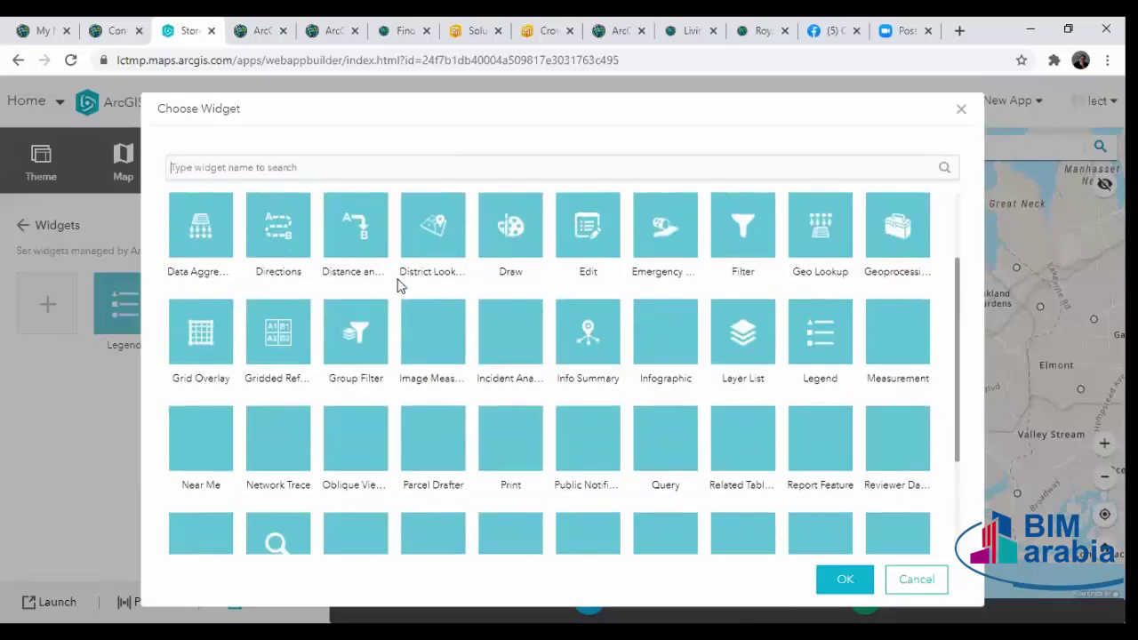
pyautogui.scroll(-1, 497, 391)
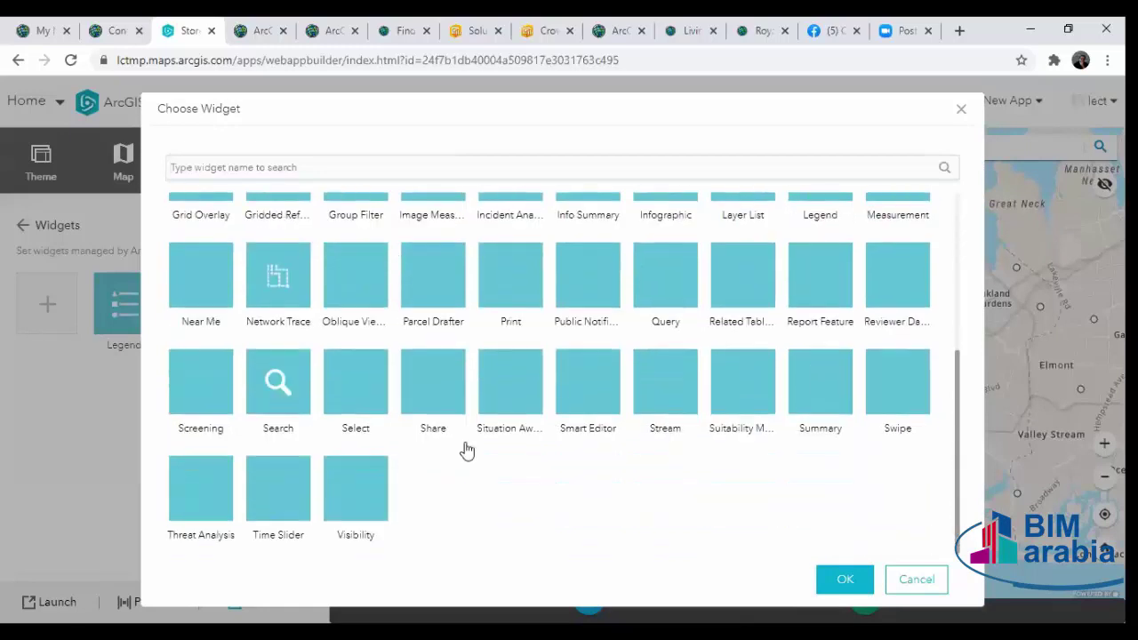
pyautogui.scroll(4, 464, 445)
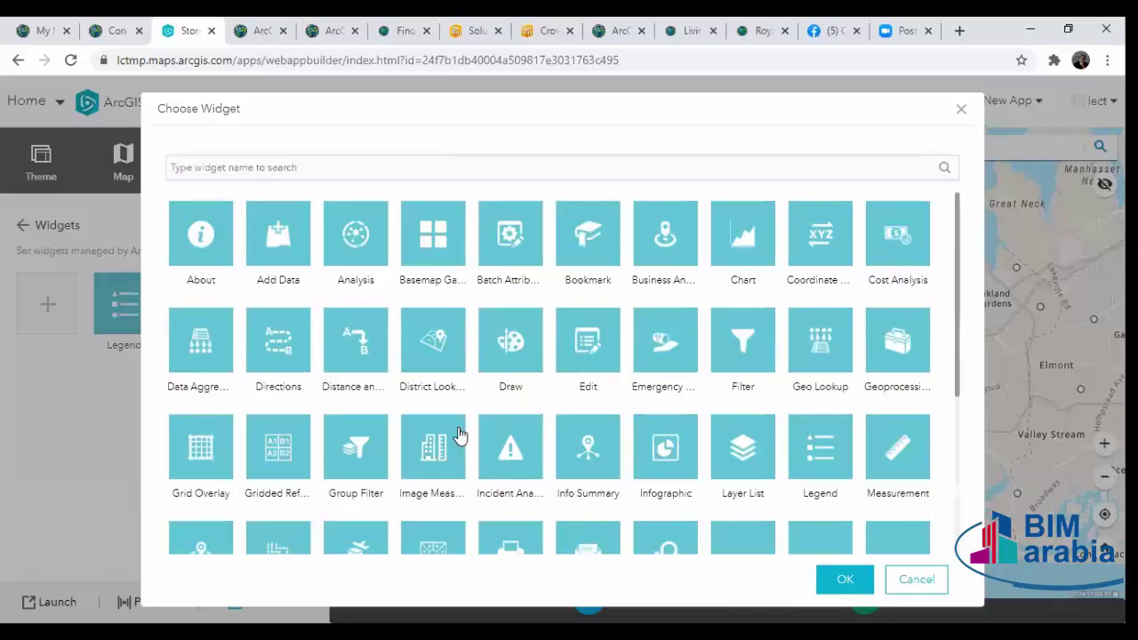
pyautogui.click(577, 289)
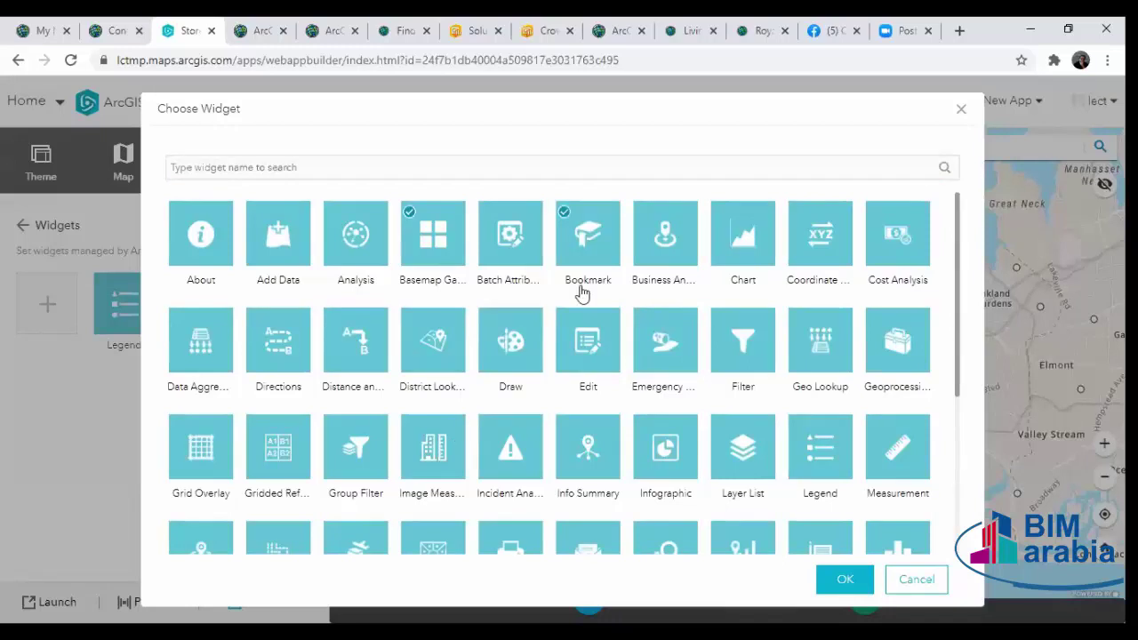
pyautogui.click(230, 169)
pyautogui.write('qu')
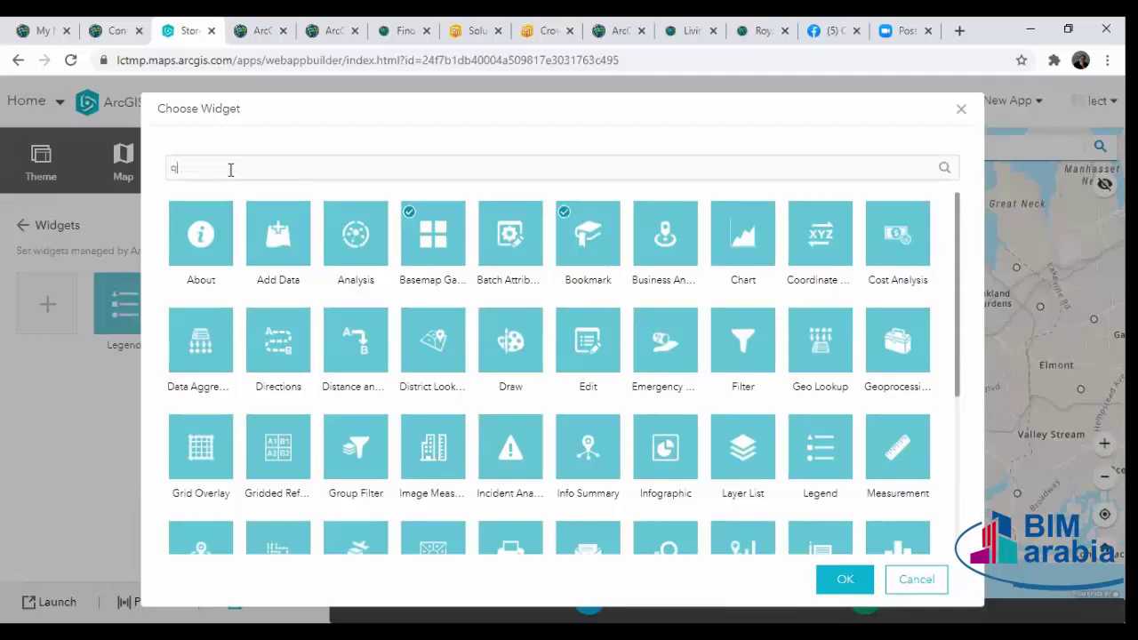
pyautogui.click(294, 255)
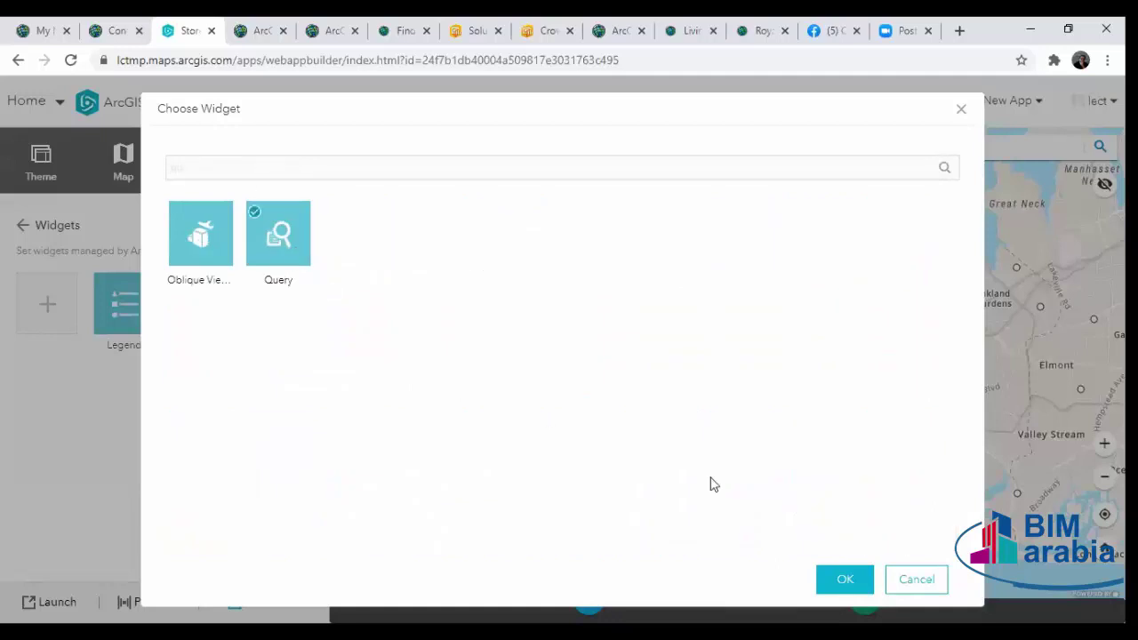
pyautogui.click(854, 586)
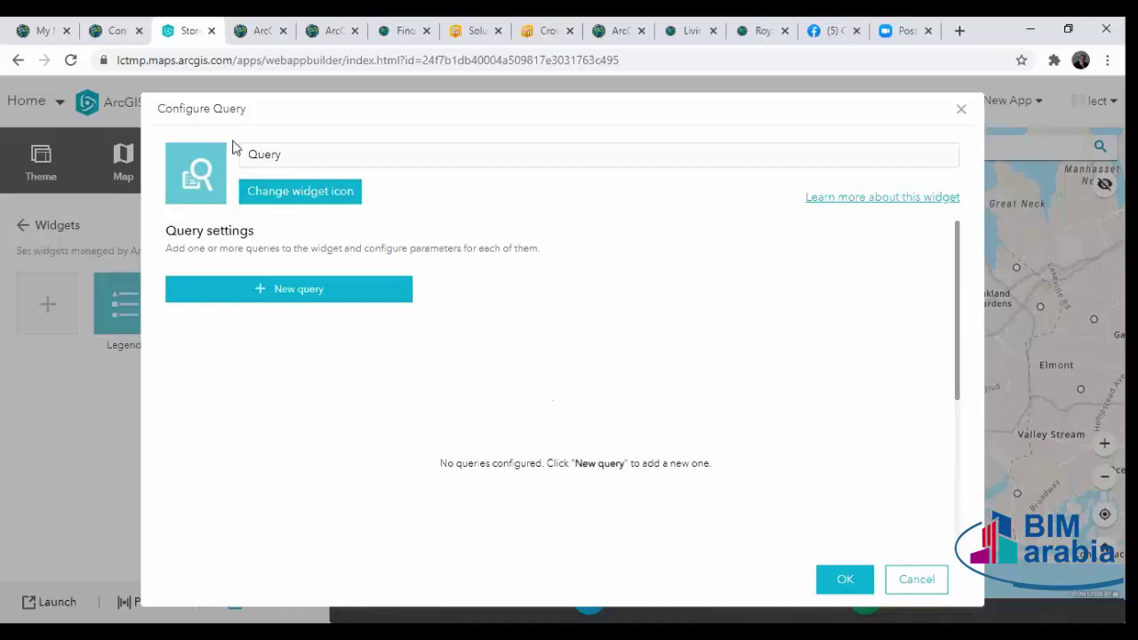
# Add a new query to the Query widget with the map's Grocery stores layer as its data source.
pyautogui.click(287, 300)
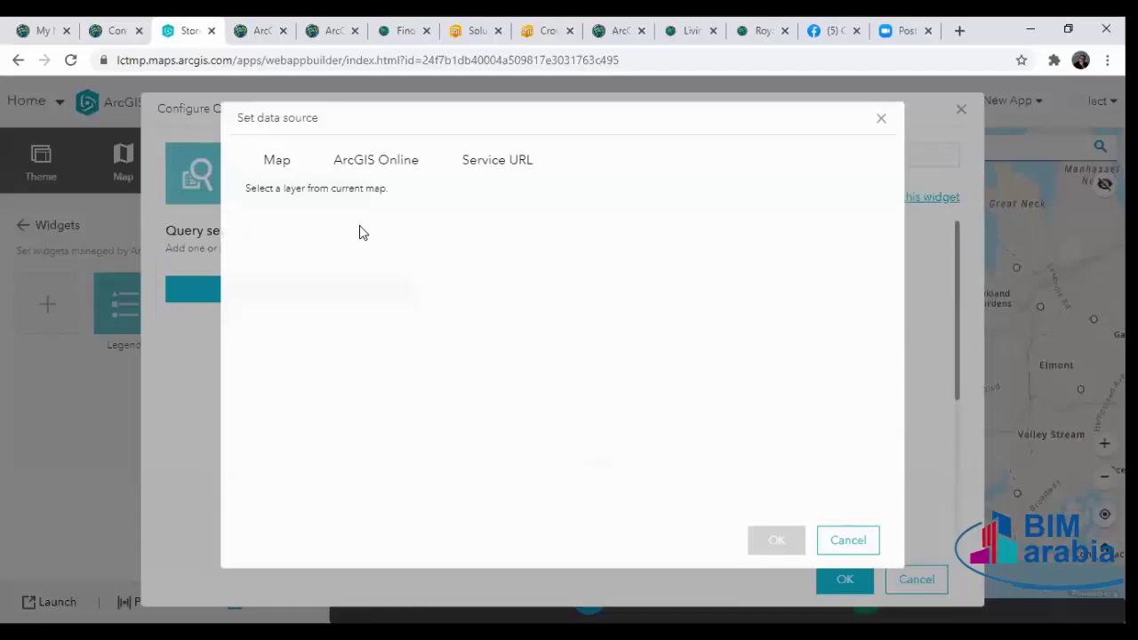
pyautogui.click(361, 227)
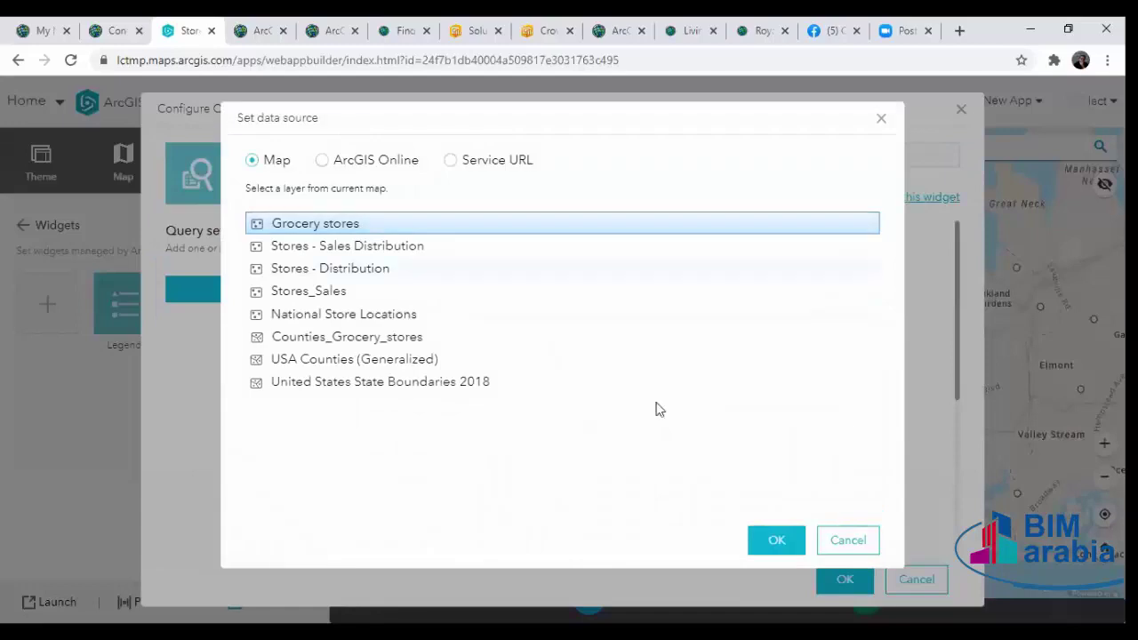
pyautogui.click(789, 541)
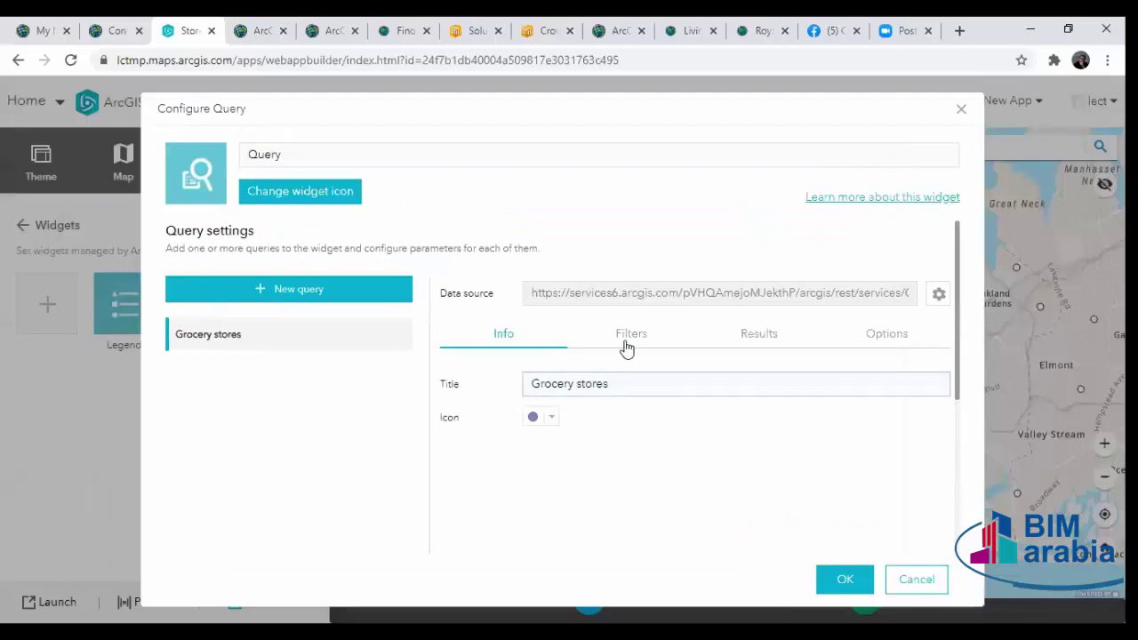
# Define the Grocery stores query criteria as a "Name (String) is" expression that asks for values.
pyautogui.click(627, 343)
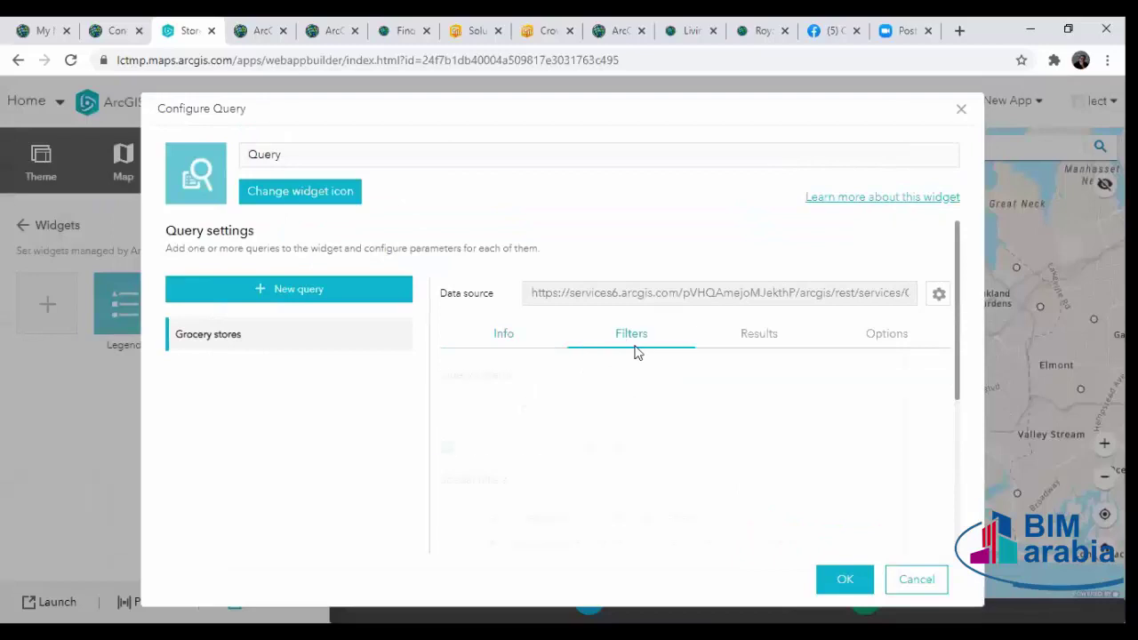
pyautogui.click(937, 416)
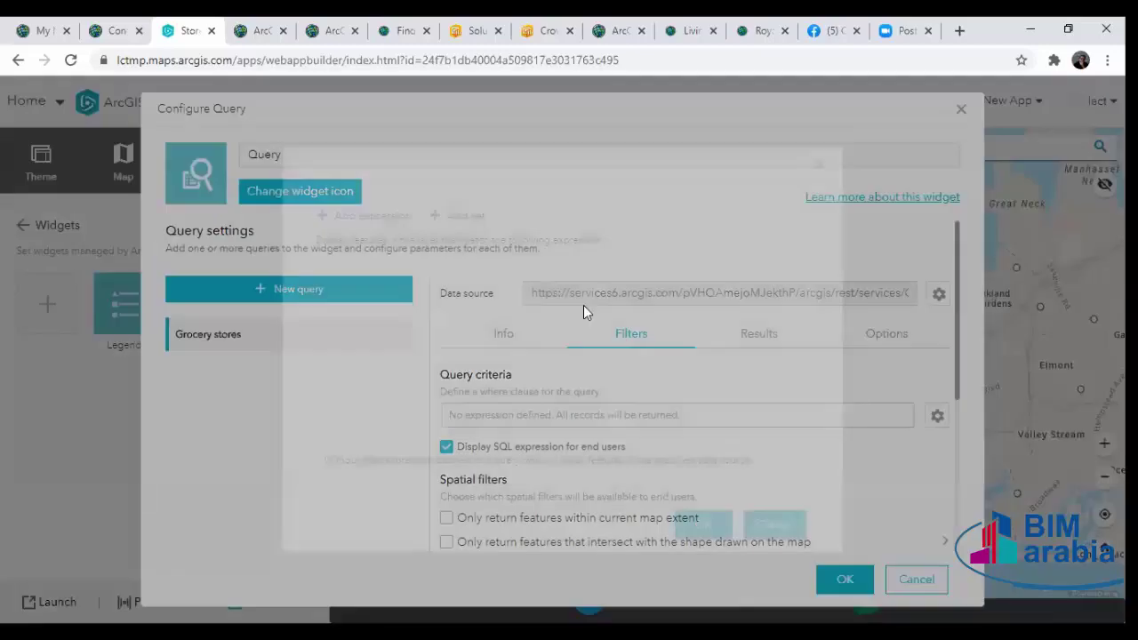
pyautogui.click(387, 219)
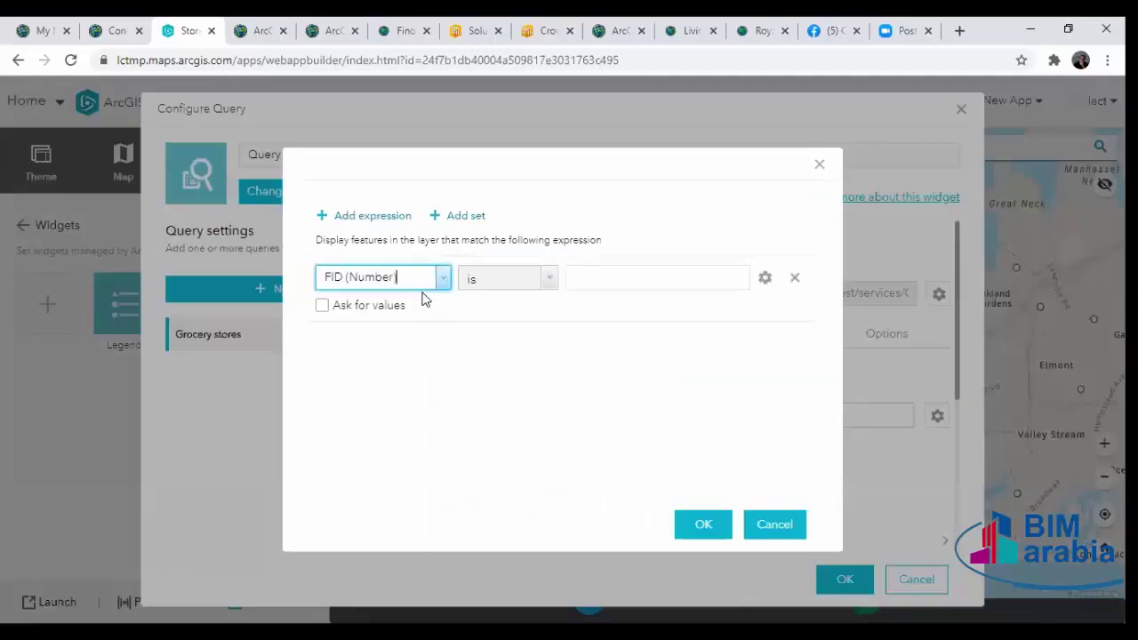
pyautogui.click(442, 279)
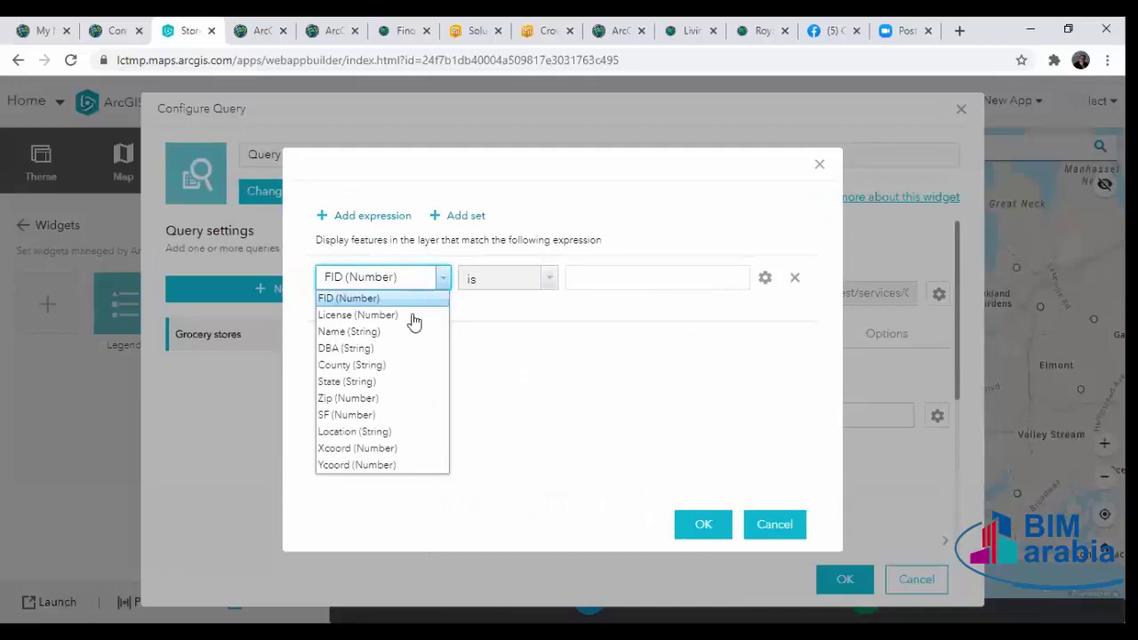
pyautogui.click(397, 335)
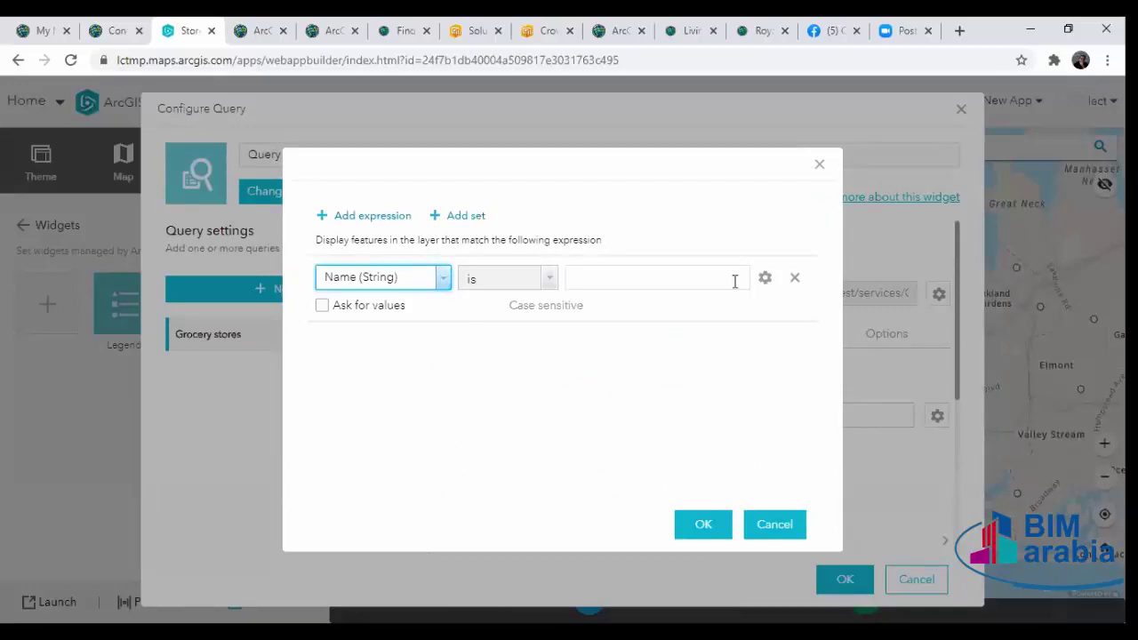
pyautogui.click(321, 306)
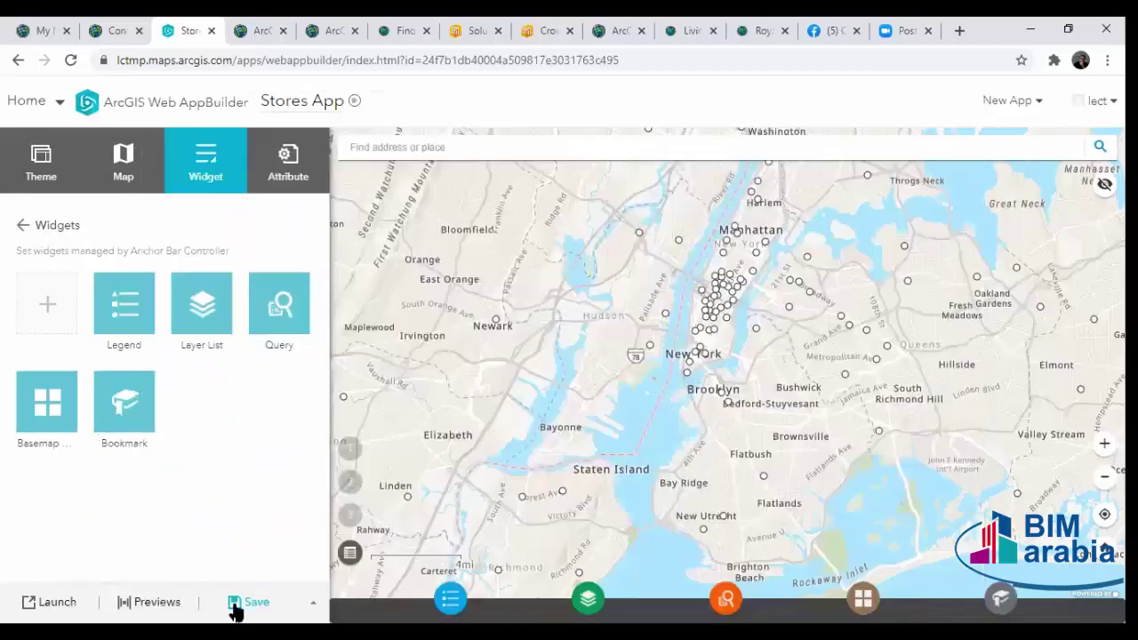
# Save the Stores App, open its device preview and launch the app.
pyautogui.click(235, 606)
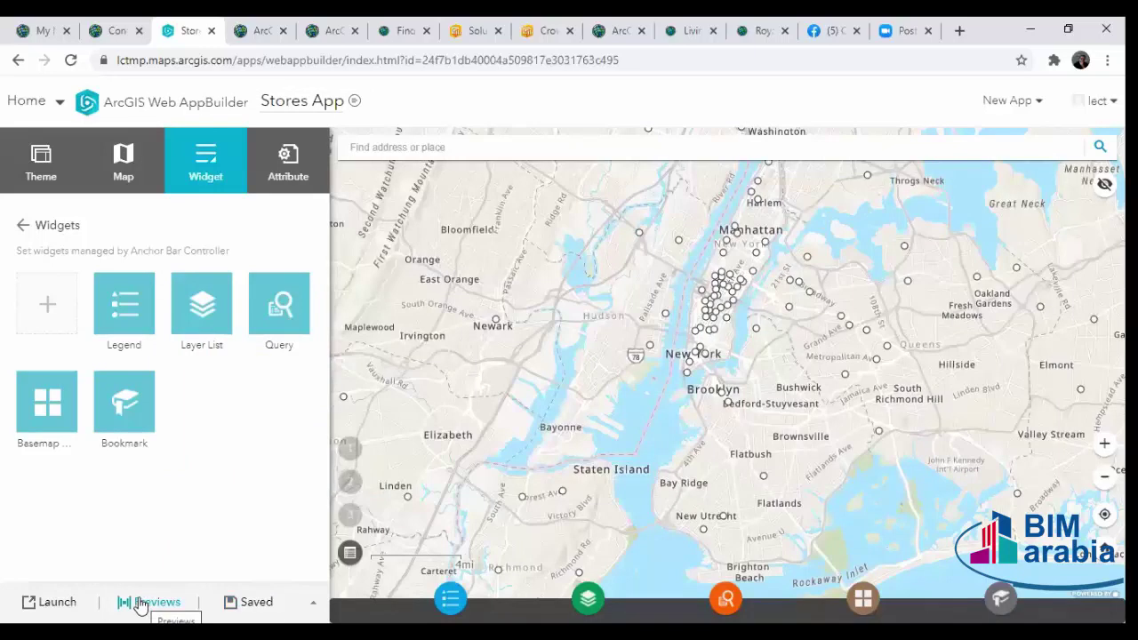
pyautogui.click(140, 606)
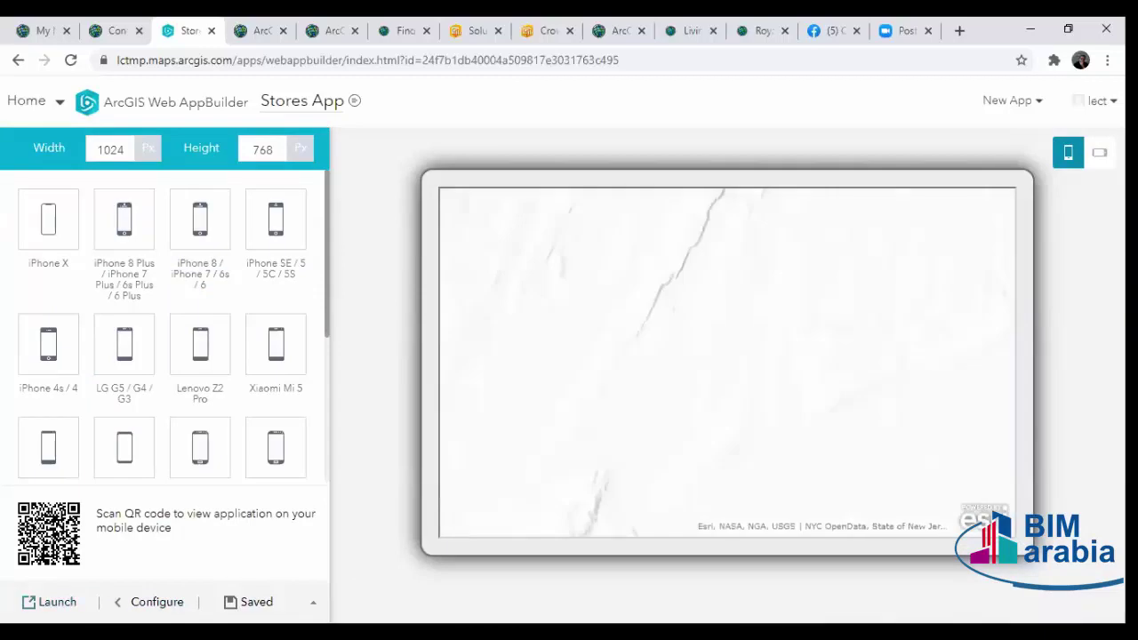
pyautogui.click(32, 601)
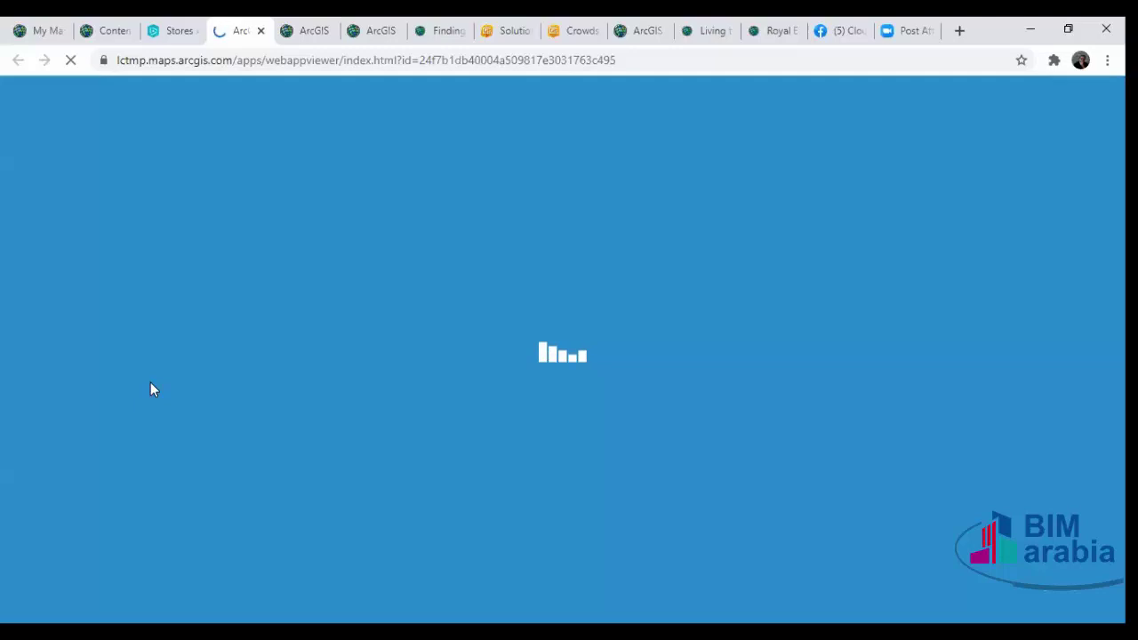
# Check the builder's preview while the app loads, and refresh the item list in My Content.
pyautogui.click(169, 28)
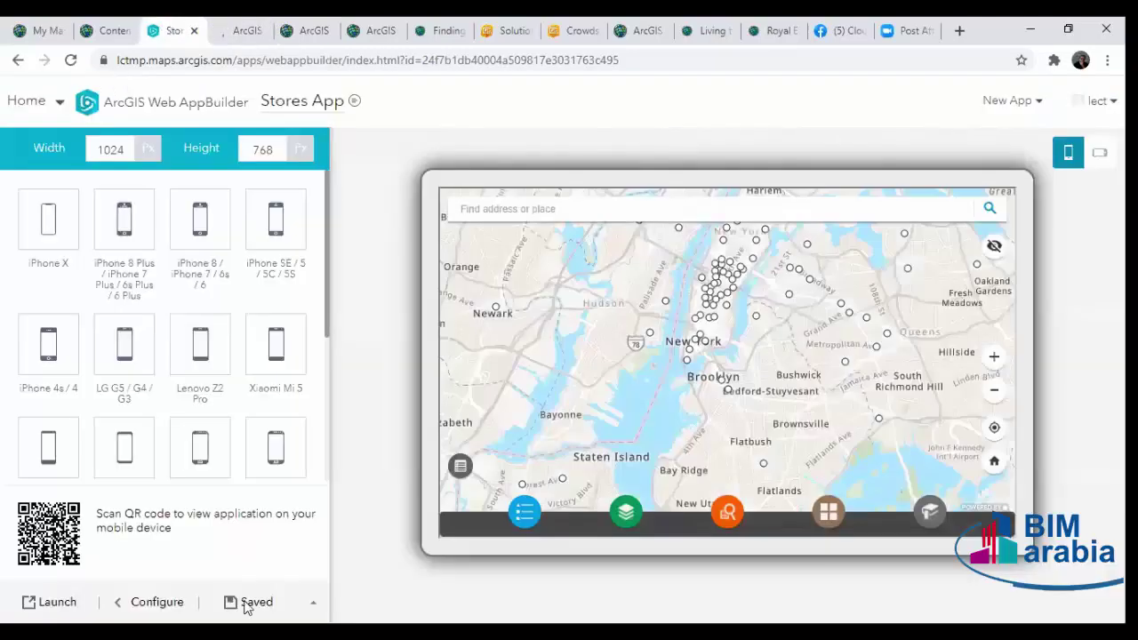
pyautogui.hotkey('ctrl', 'Tab')
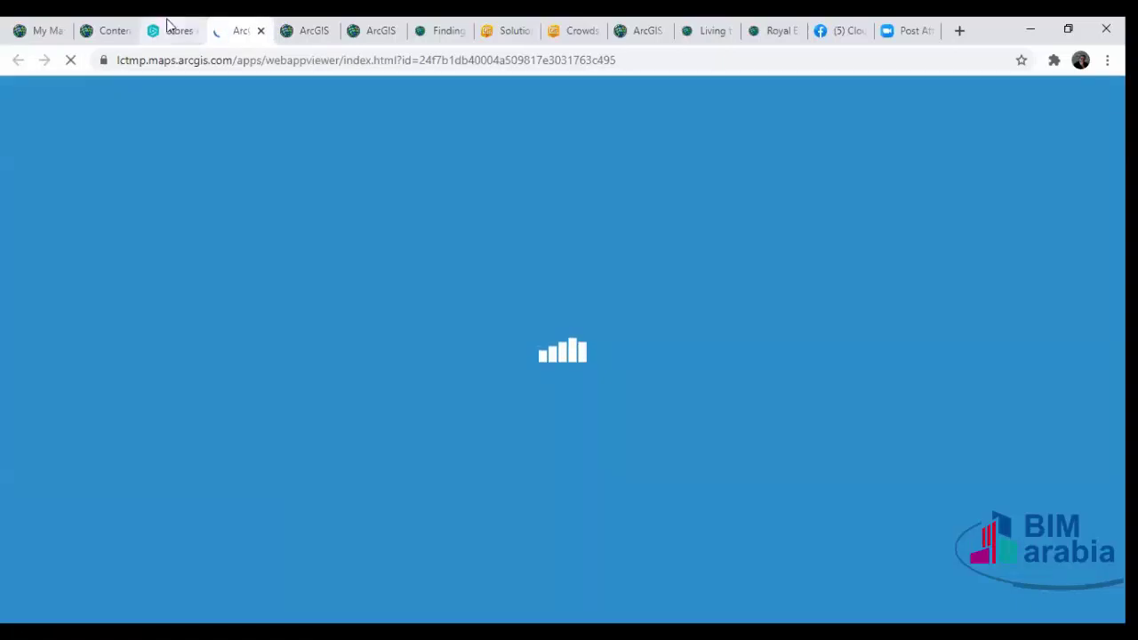
pyautogui.click(100, 26)
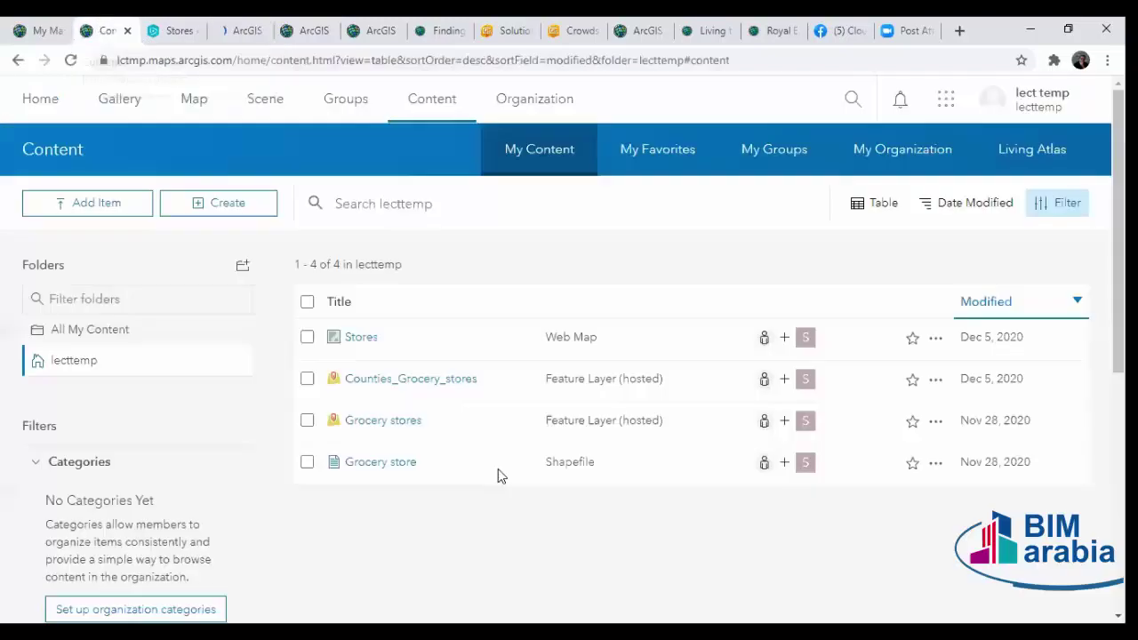
pyautogui.click(70, 60)
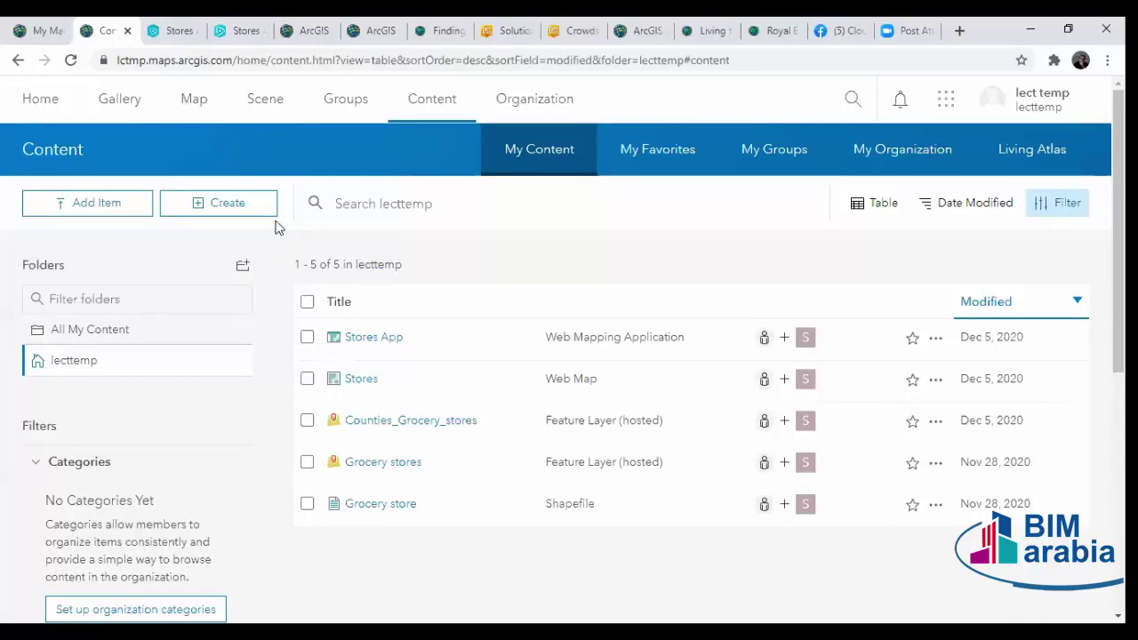
# Look at the Grocery stores query form in the launched Stores App and close the Query widget.
pyautogui.hotkey('ctrl', '4')
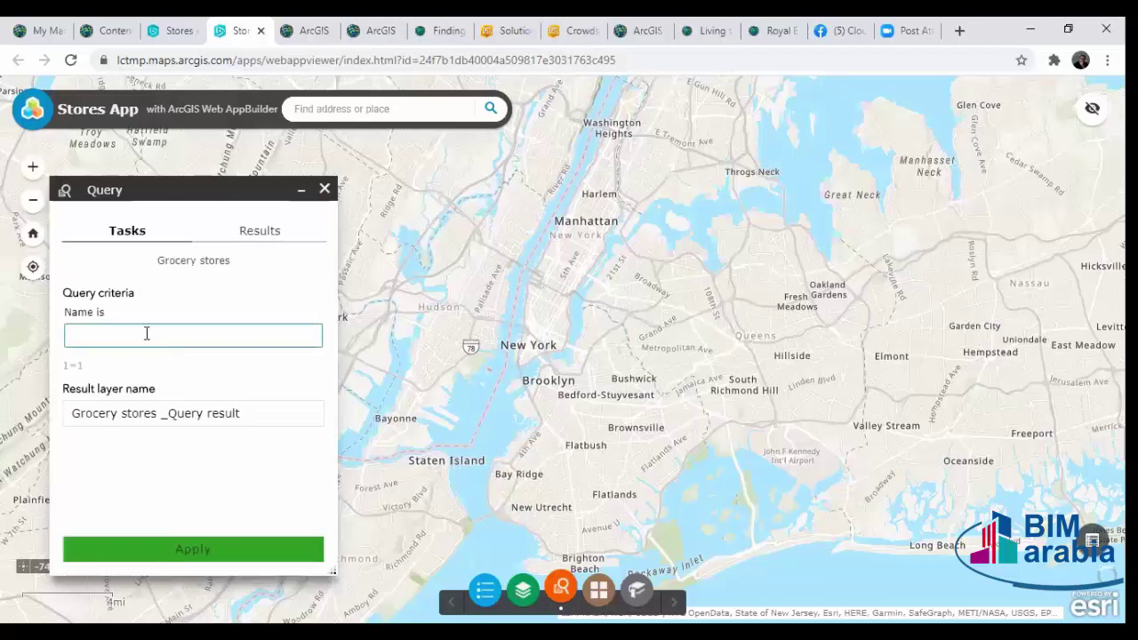
pyautogui.click(91, 335)
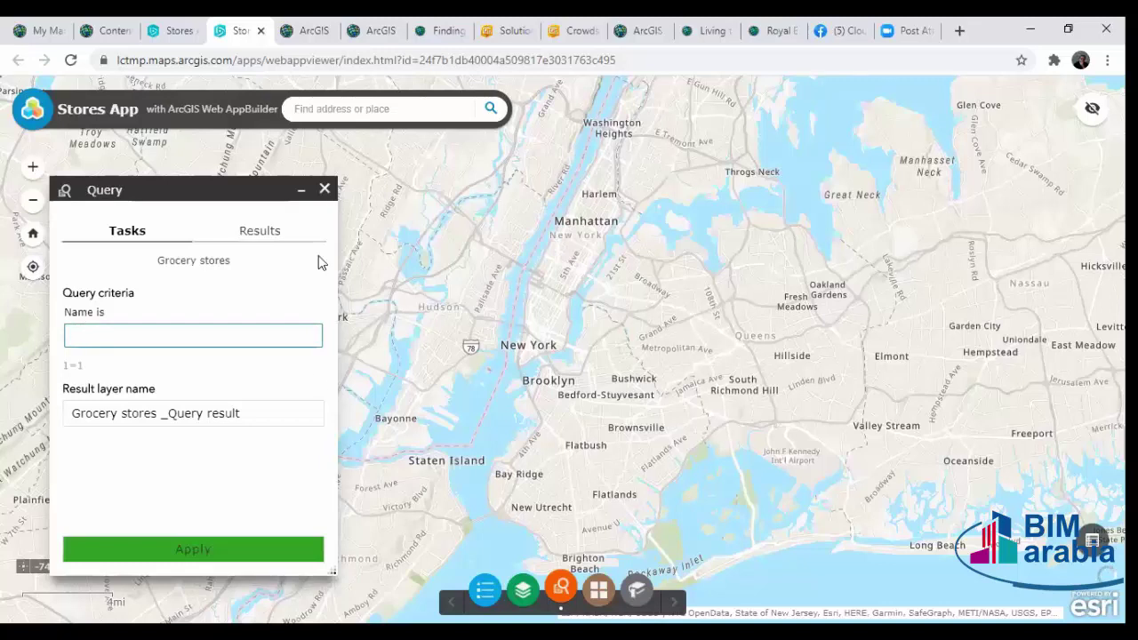
pyautogui.click(325, 190)
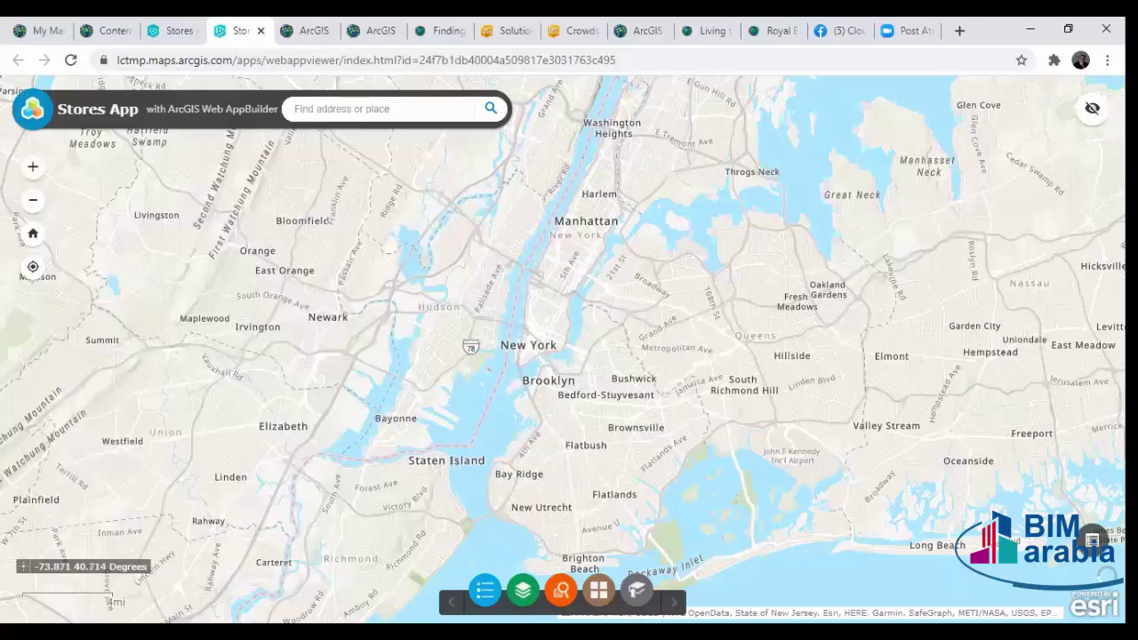
# Open the Stores web map's item page from My Content in a new tab, and open the map in Map Viewer.
pyautogui.hotkey('ctrl', 'pageup')
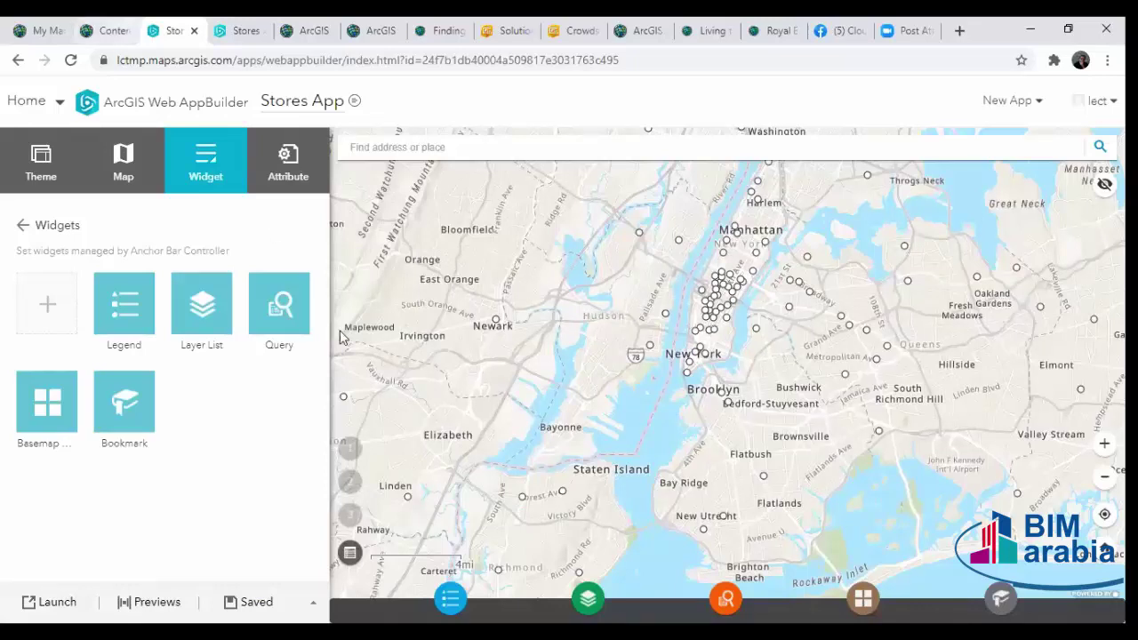
pyautogui.hotkey('ctrl', 'shift', 'Tab')
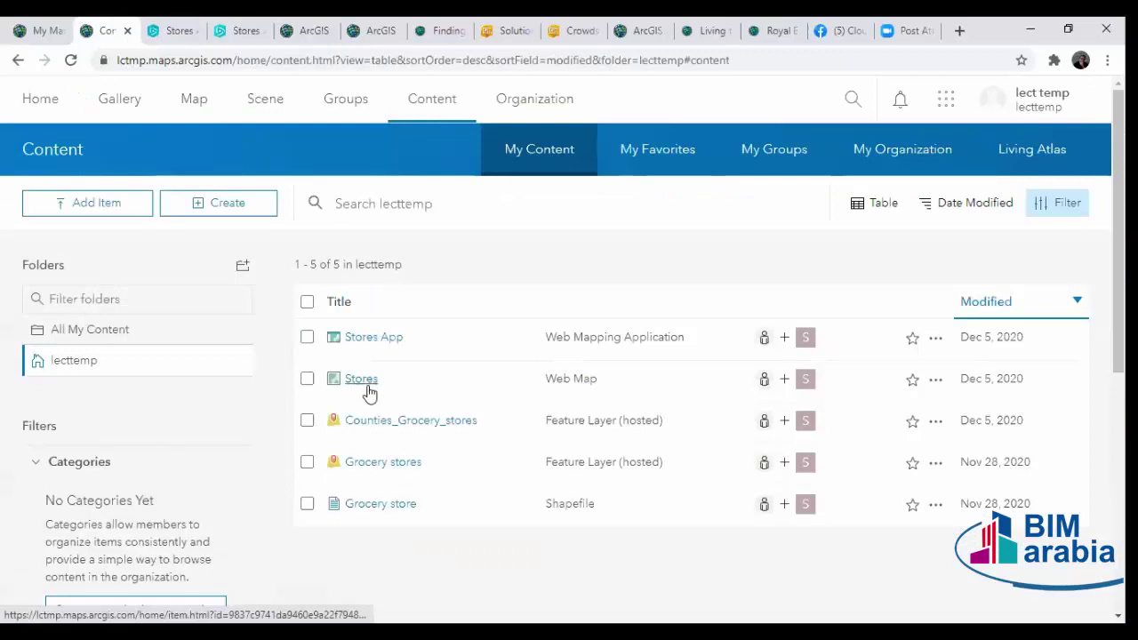
pyautogui.rightClick(364, 381)
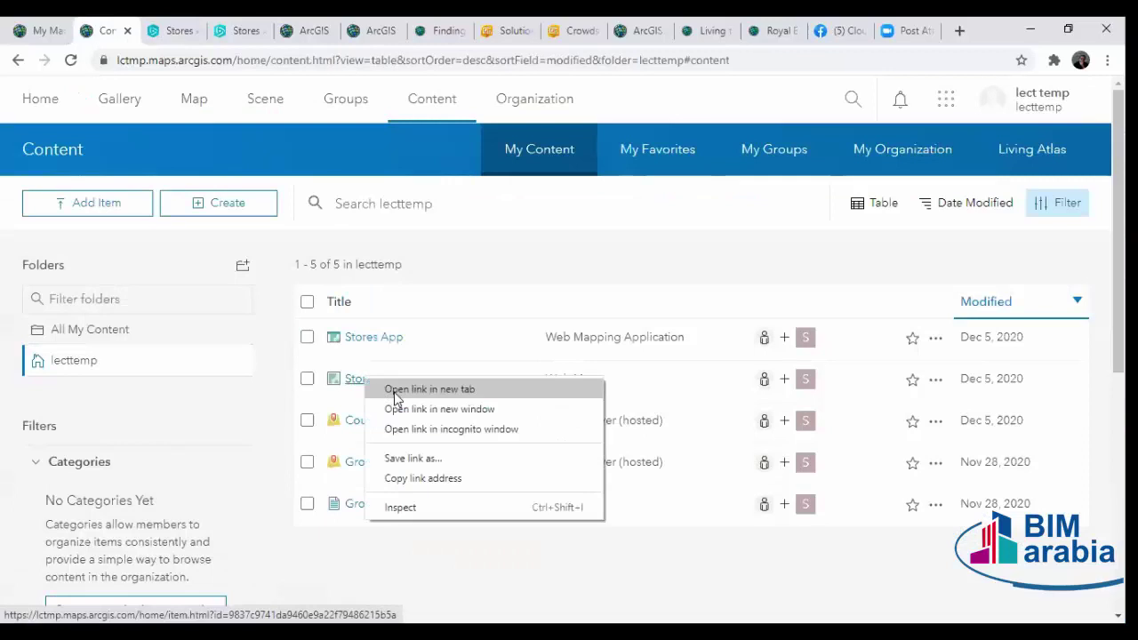
pyautogui.click(395, 401)
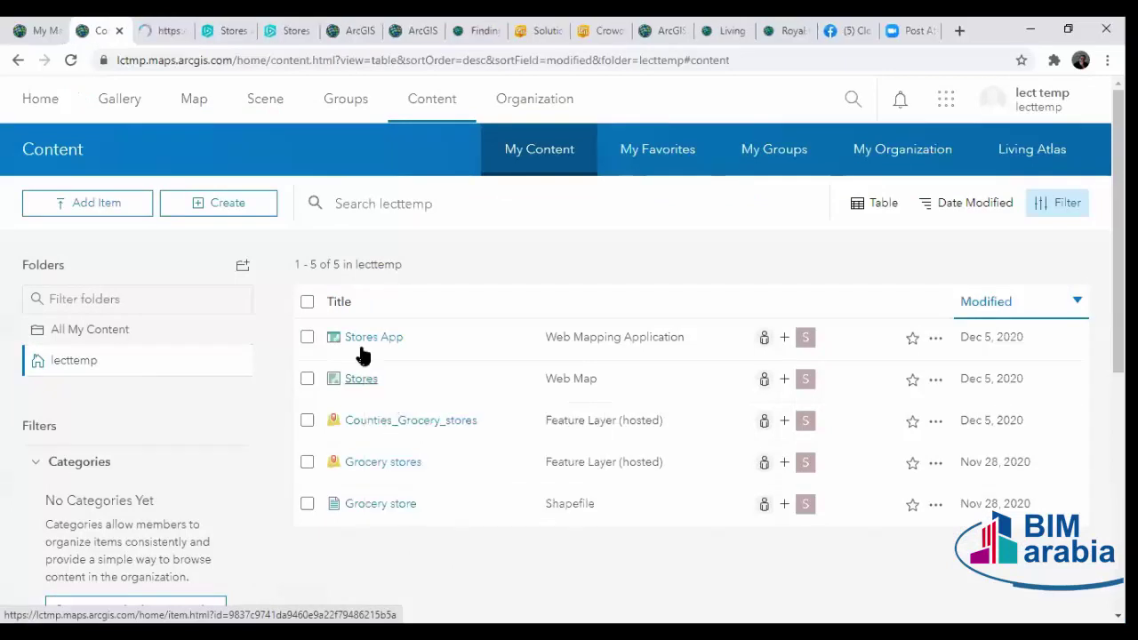
pyautogui.click(169, 33)
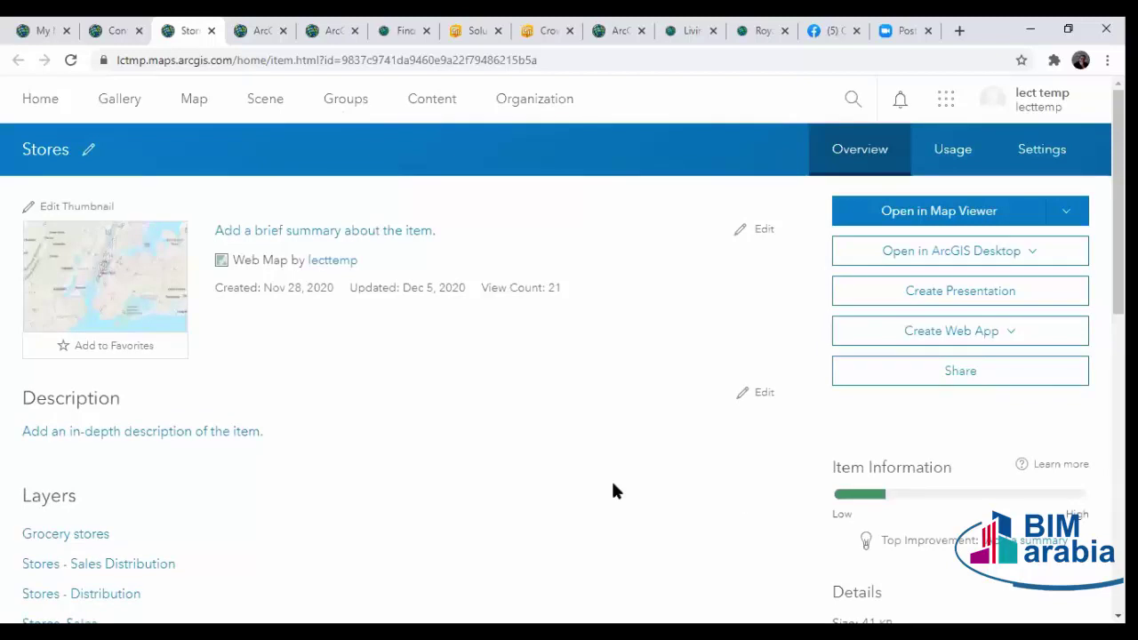
pyautogui.click(122, 283)
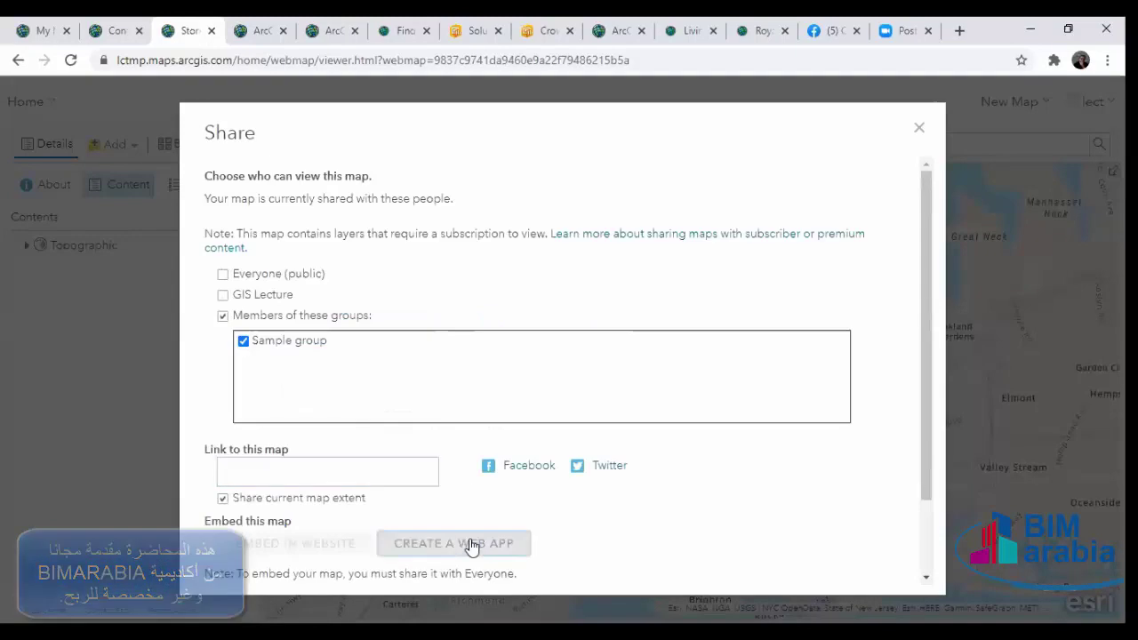
# Create an ArcGIS Dashboards app from the Stores map, titled Stores Dashboard, in the lecttemp folder.
pyautogui.click(471, 543)
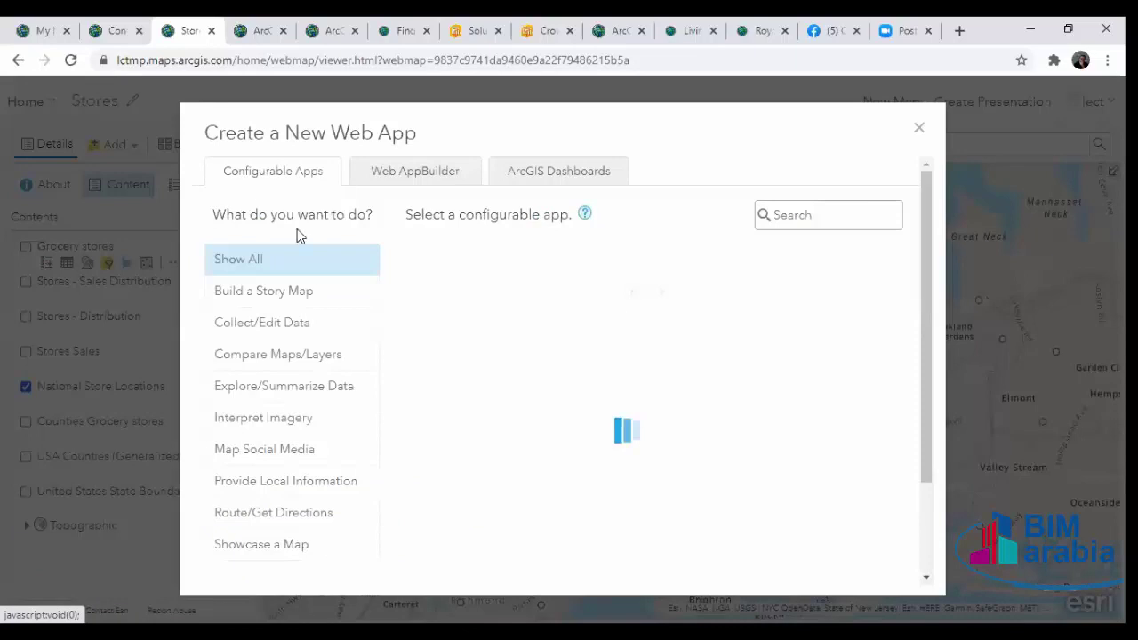
pyautogui.click(556, 173)
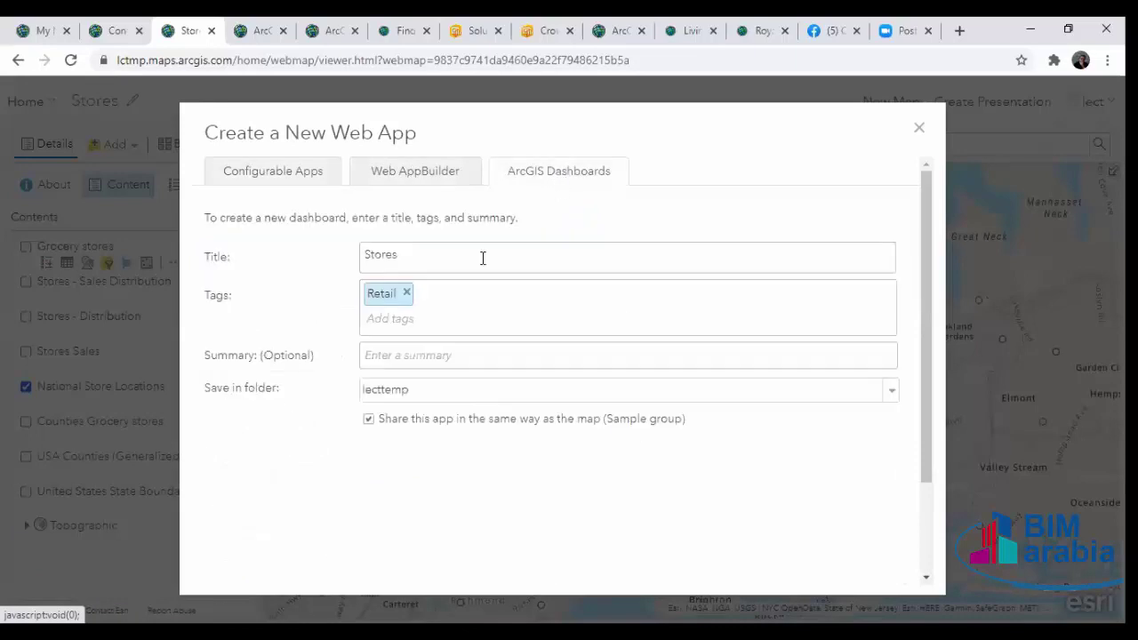
pyautogui.click(483, 258)
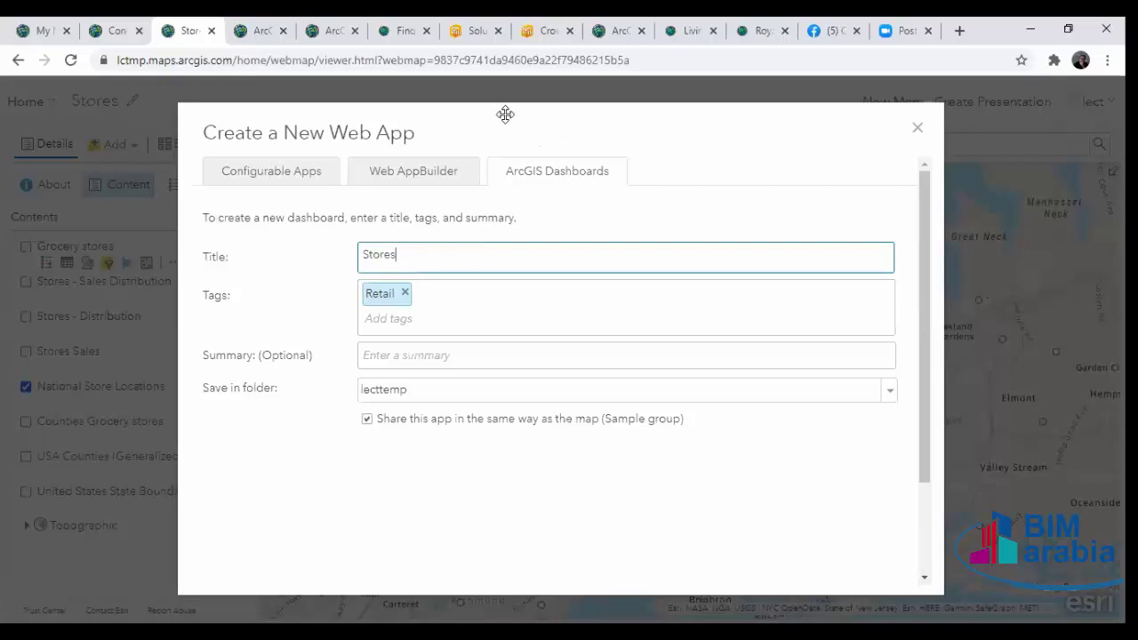
pyautogui.moveTo(506, 114); pyautogui.dragTo(429, 101)
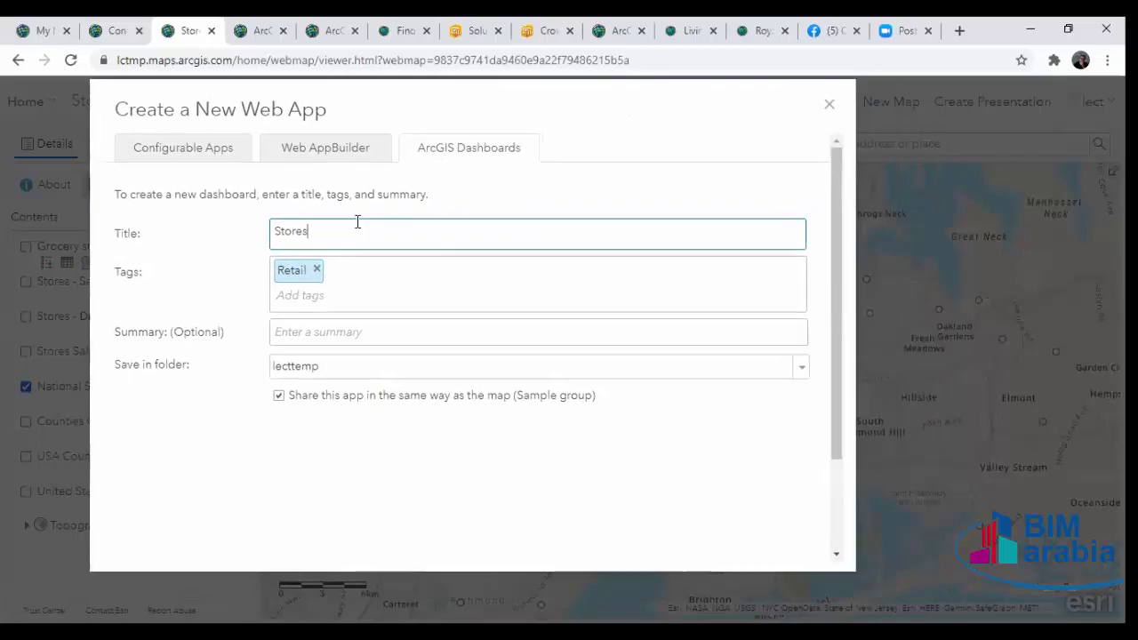
pyautogui.write('Dashb')
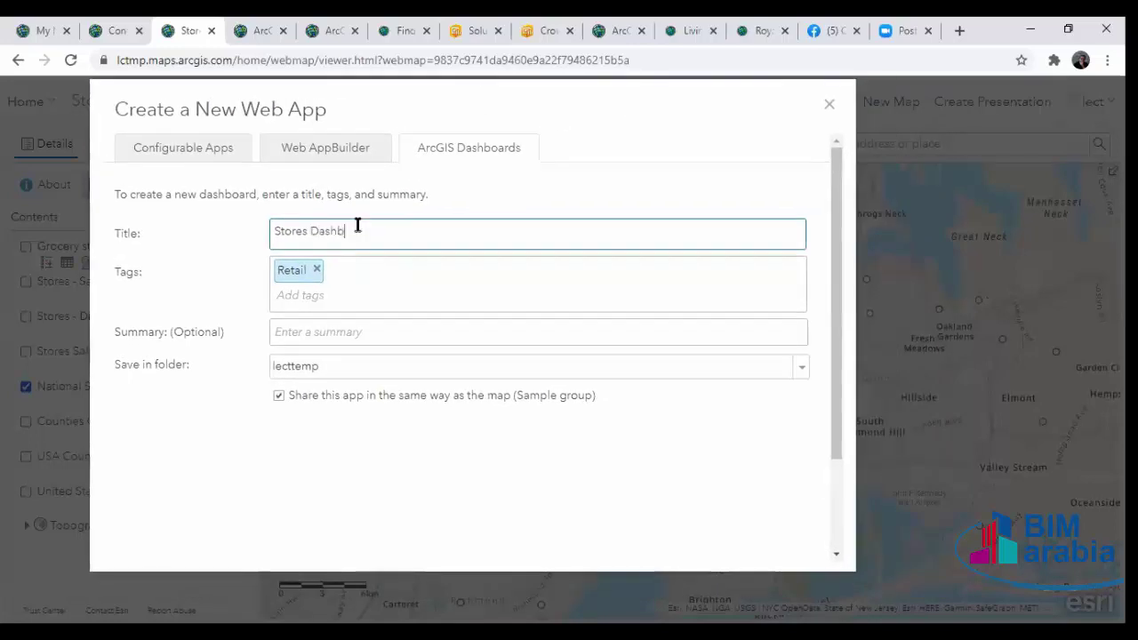
pyautogui.write('oard')
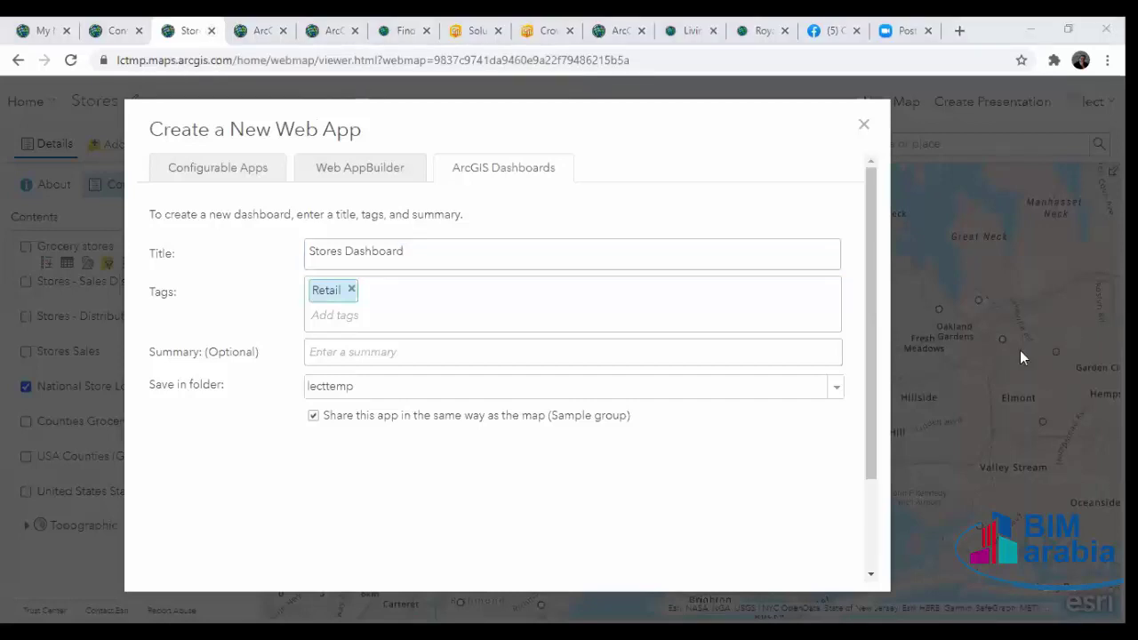
pyautogui.moveTo(871, 397); pyautogui.dragTo(863, 528)
pyautogui.click(729, 548)
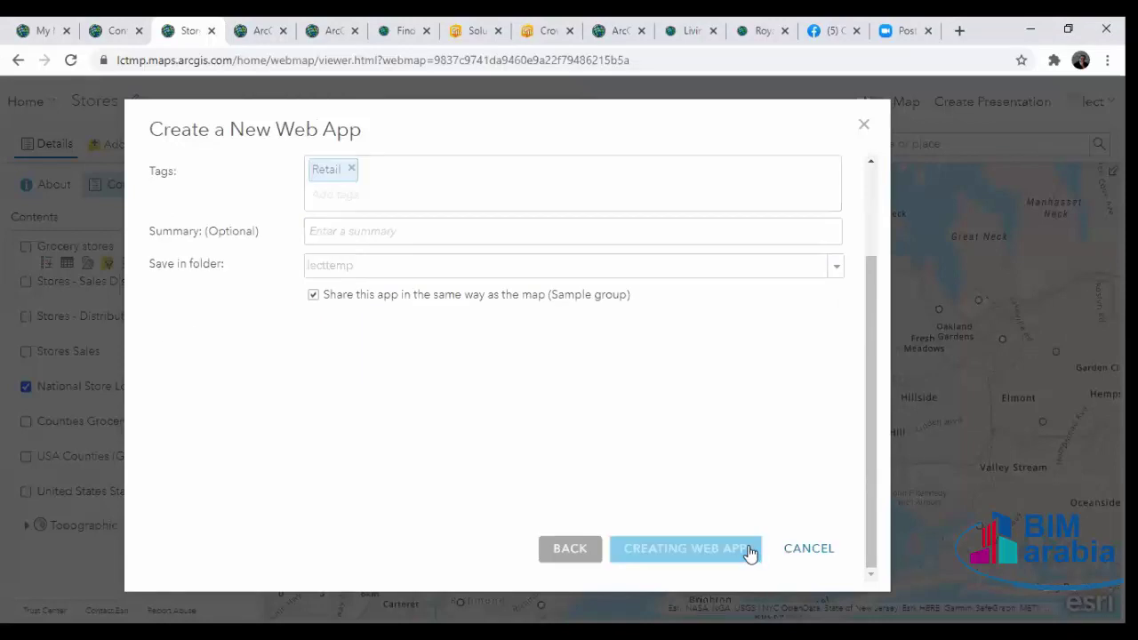
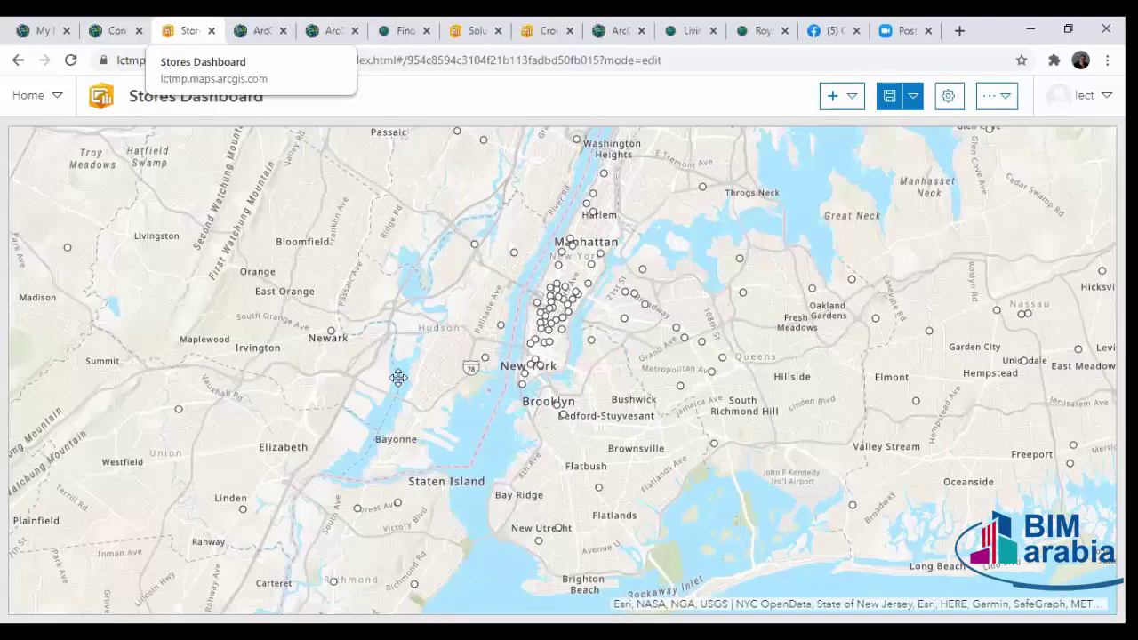
# Look over the store locations around New York on the dashboard map and check the Flushing store's pop-up.
pyautogui.moveTo(426, 295); pyautogui.dragTo(322, 306)
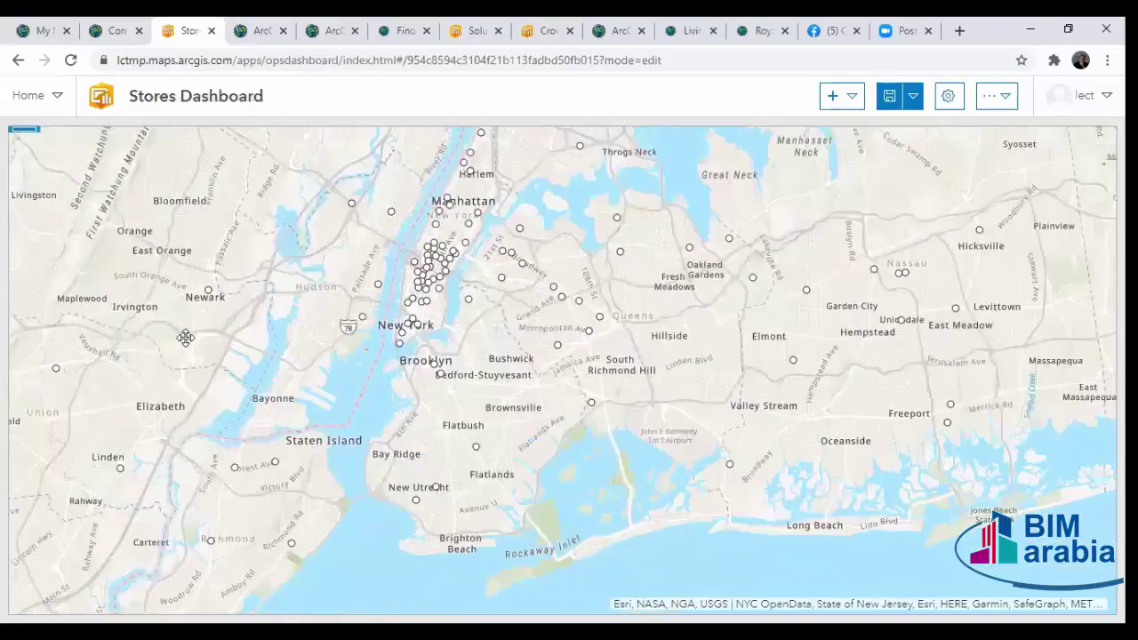
pyautogui.moveTo(183, 335); pyautogui.dragTo(235, 326)
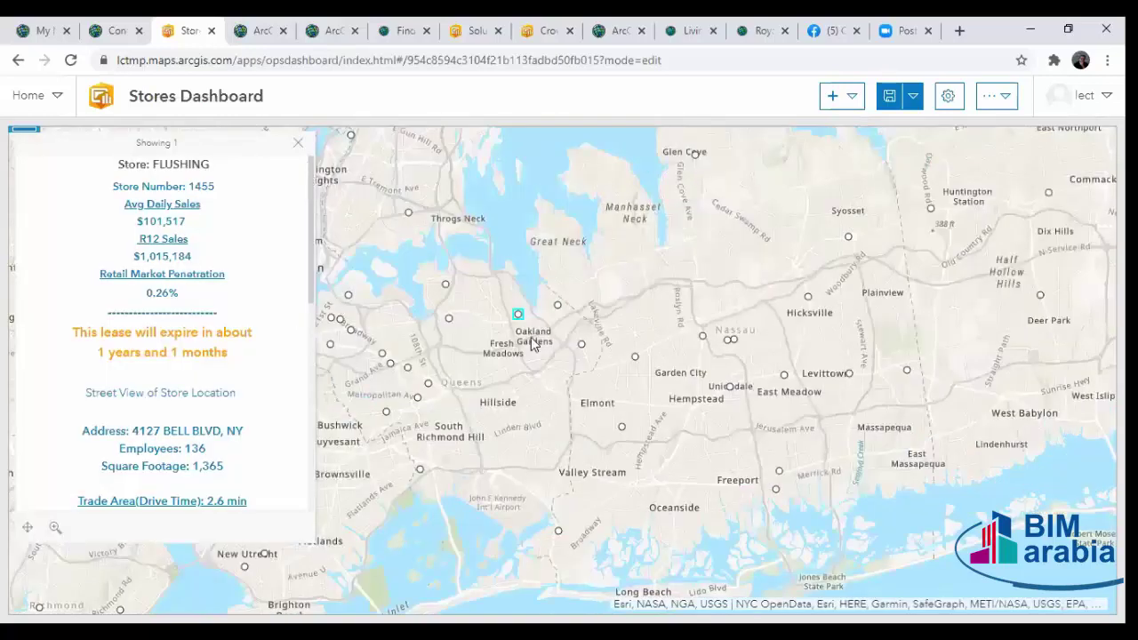
pyautogui.click(532, 345)
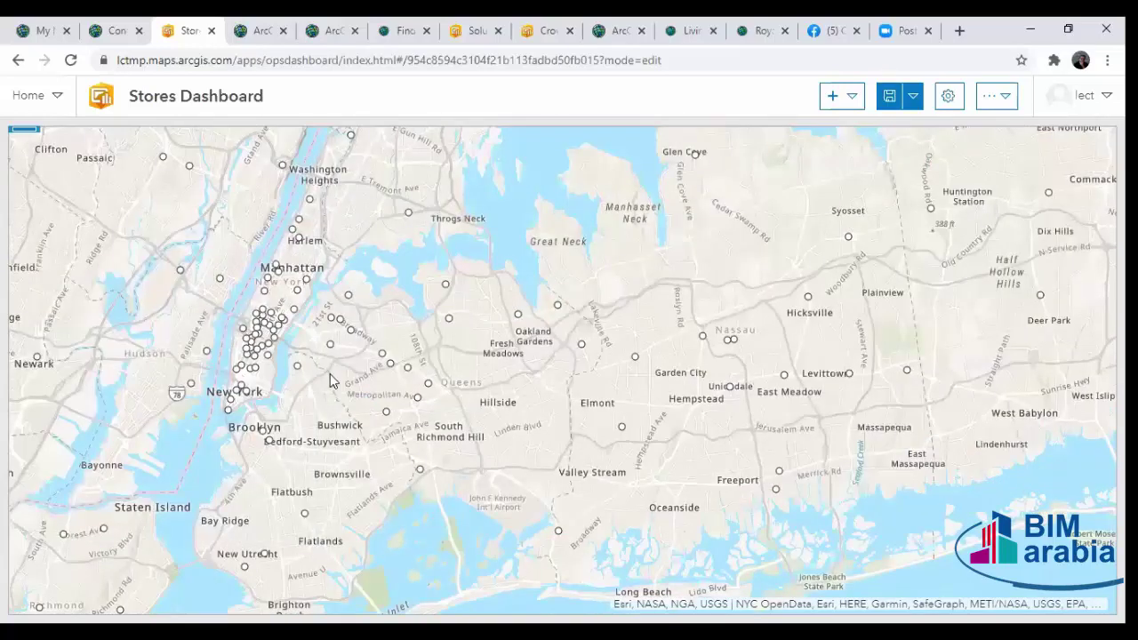
pyautogui.moveTo(347, 290); pyautogui.dragTo(568, 319)
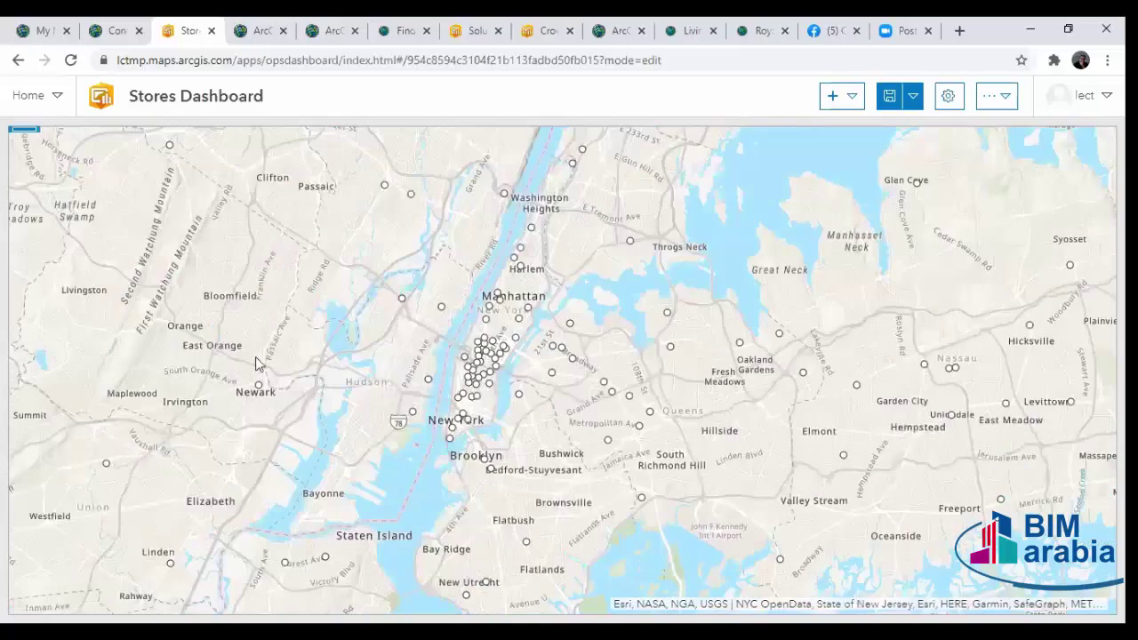
pyautogui.moveTo(495, 359); pyautogui.dragTo(483, 416)
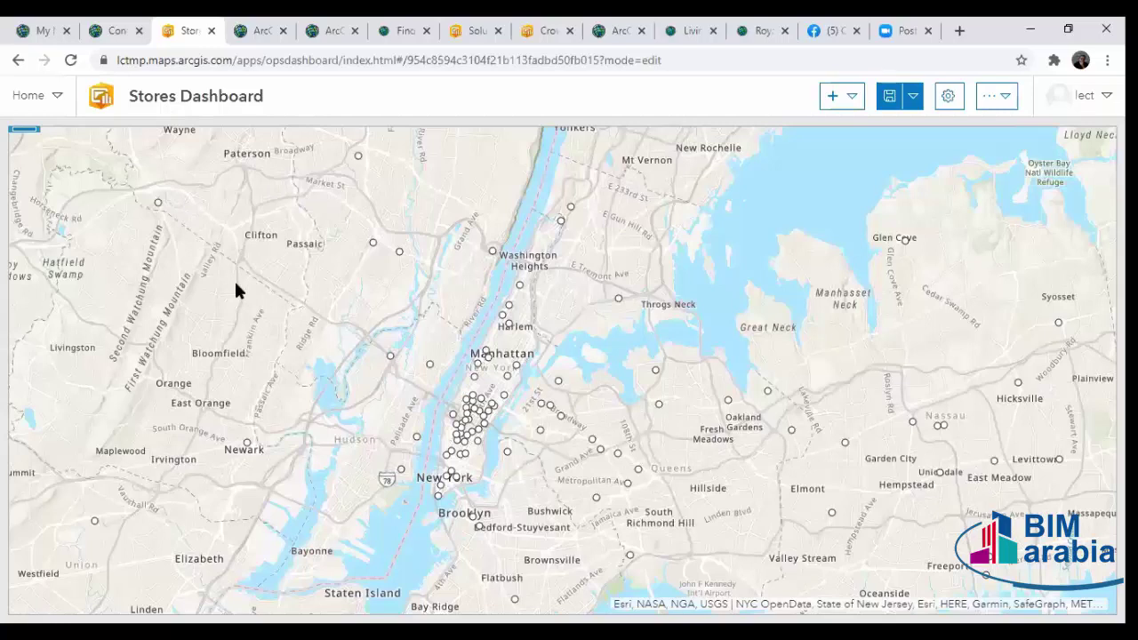
pyautogui.moveTo(169, 275); pyautogui.dragTo(201, 310)
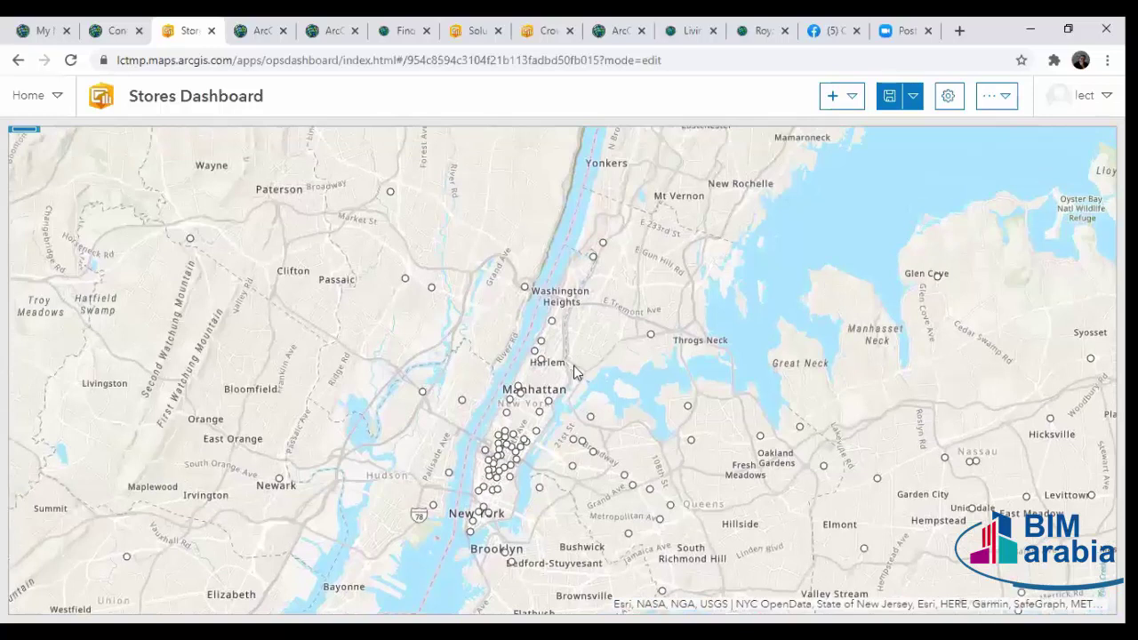
pyautogui.moveTo(572, 363); pyautogui.dragTo(572, 368)
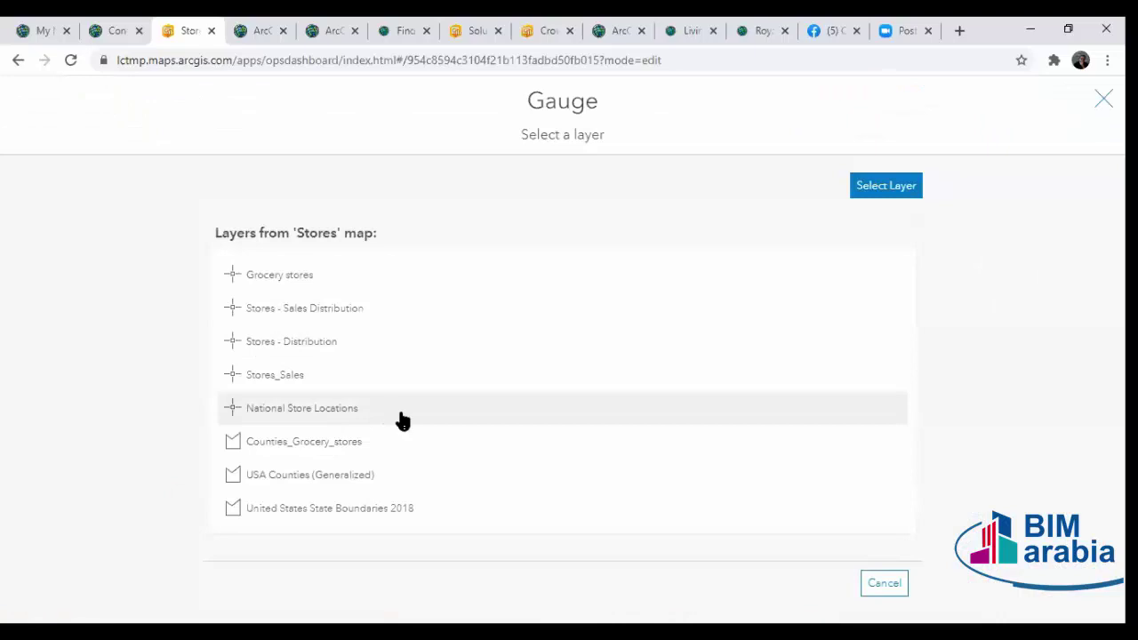
# Base the gauge on the National Store Locations layer, showing the Sum statistic of the Total Retail Sales field.
pyautogui.click(402, 420)
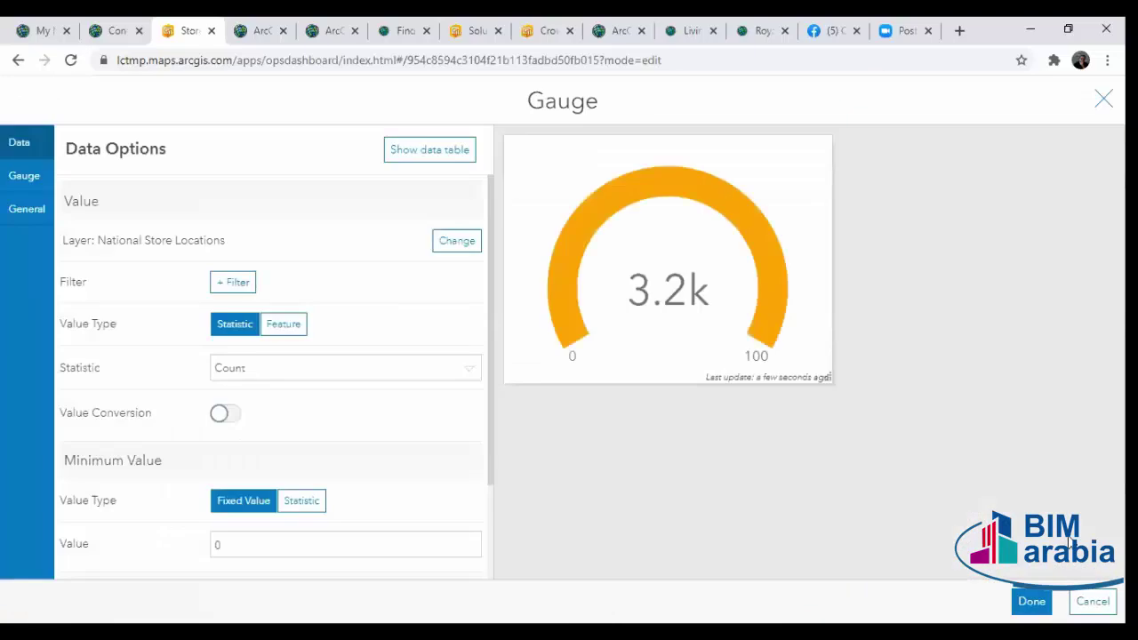
pyautogui.click(437, 368)
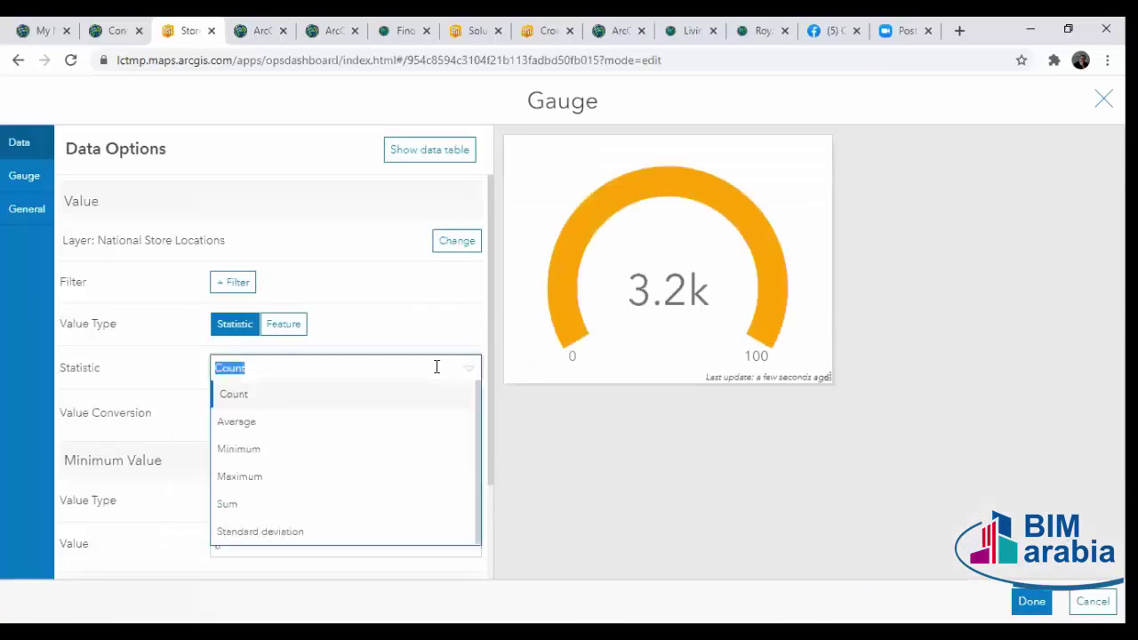
pyautogui.click(326, 506)
pyautogui.click(468, 409)
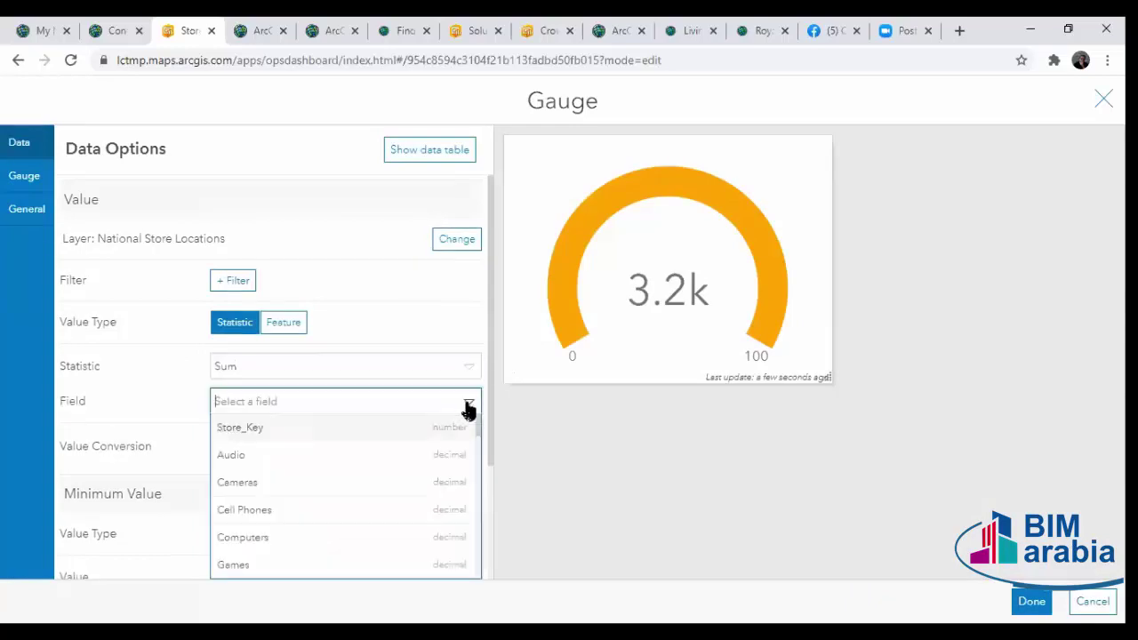
pyautogui.click(481, 447)
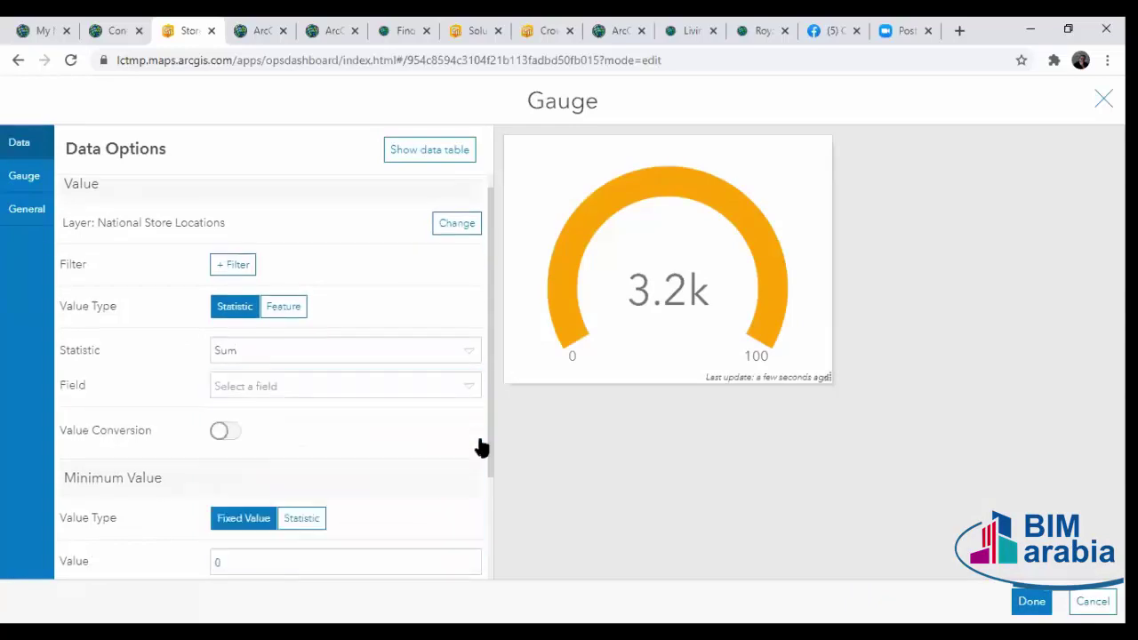
pyautogui.click(468, 386)
pyautogui.scroll(-2, 475, 498)
pyautogui.moveTo(476, 532); pyautogui.dragTo(484, 505)
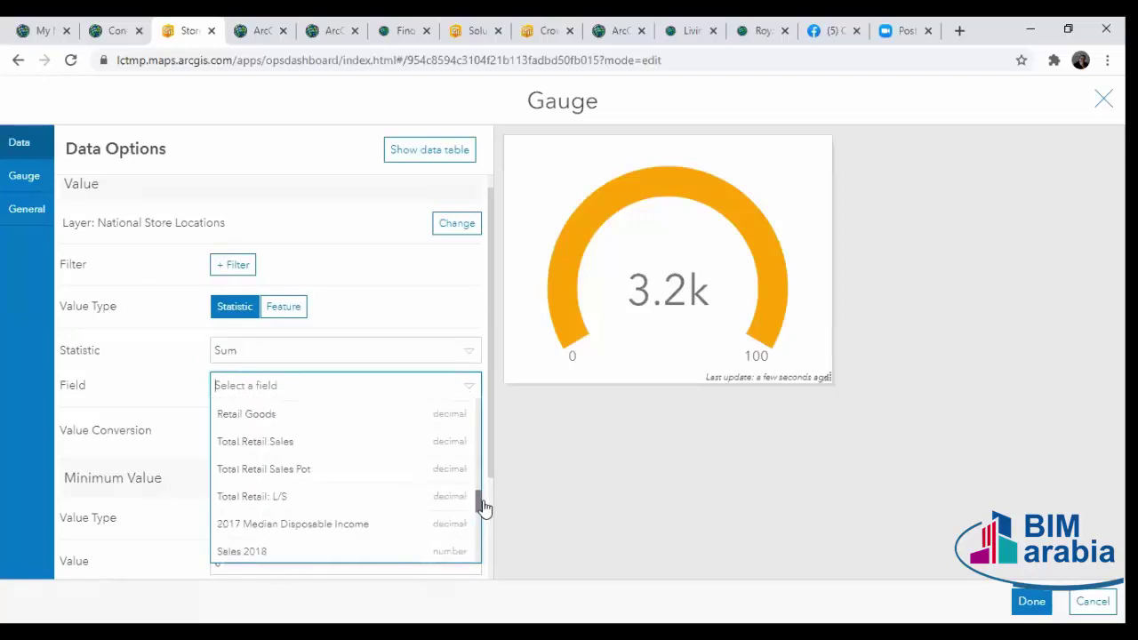
pyautogui.click(306, 441)
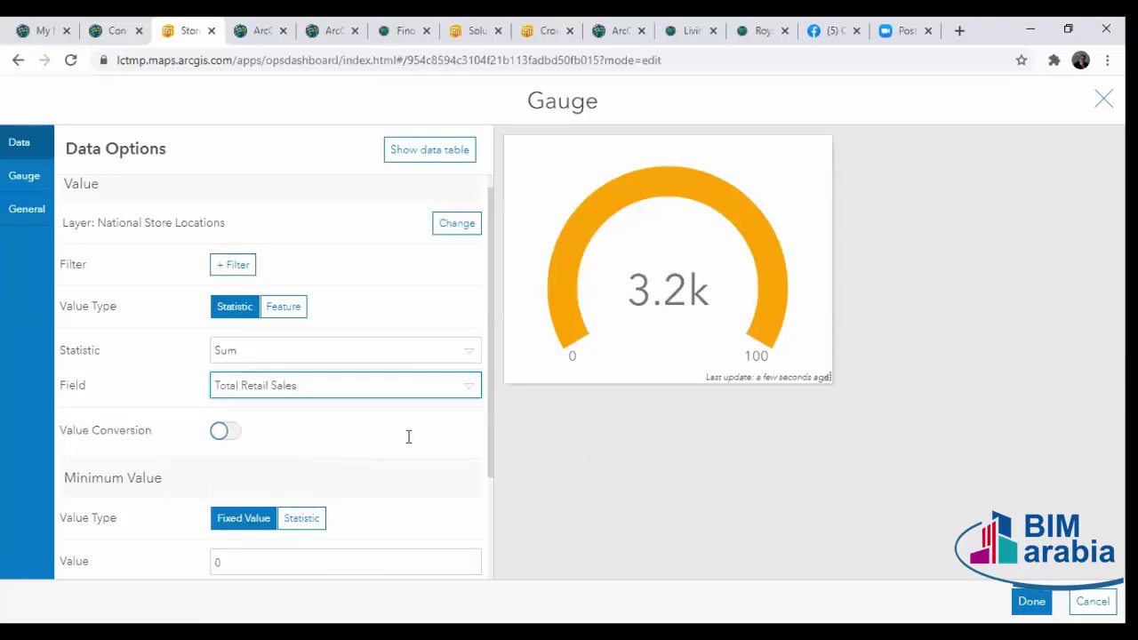
pyautogui.scroll(-2, 347, 432)
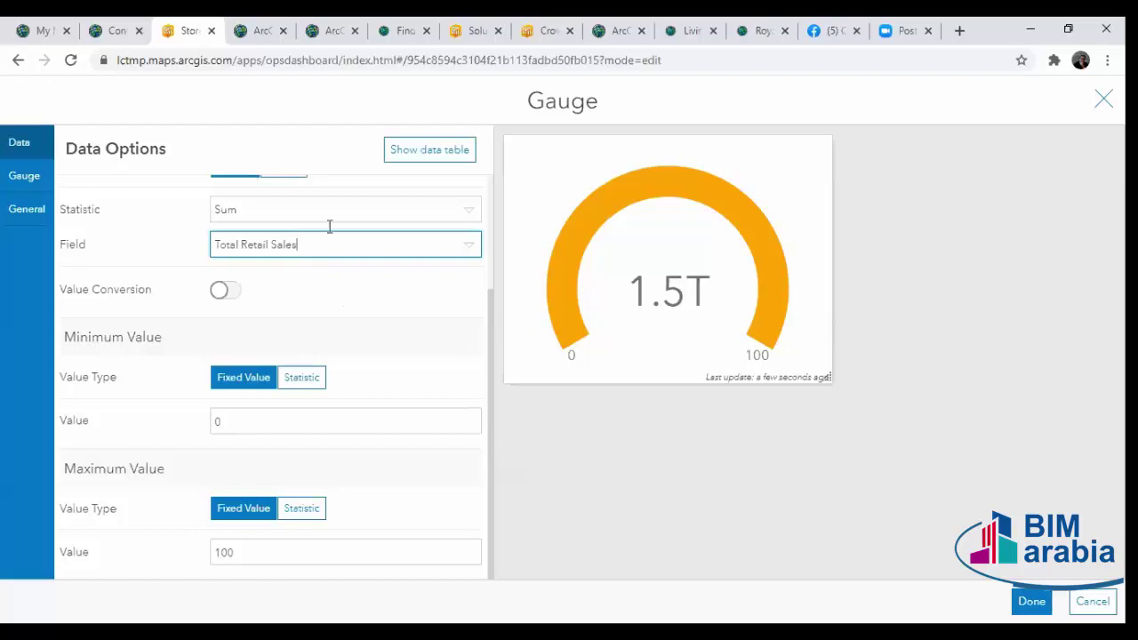
pyautogui.click(485, 360)
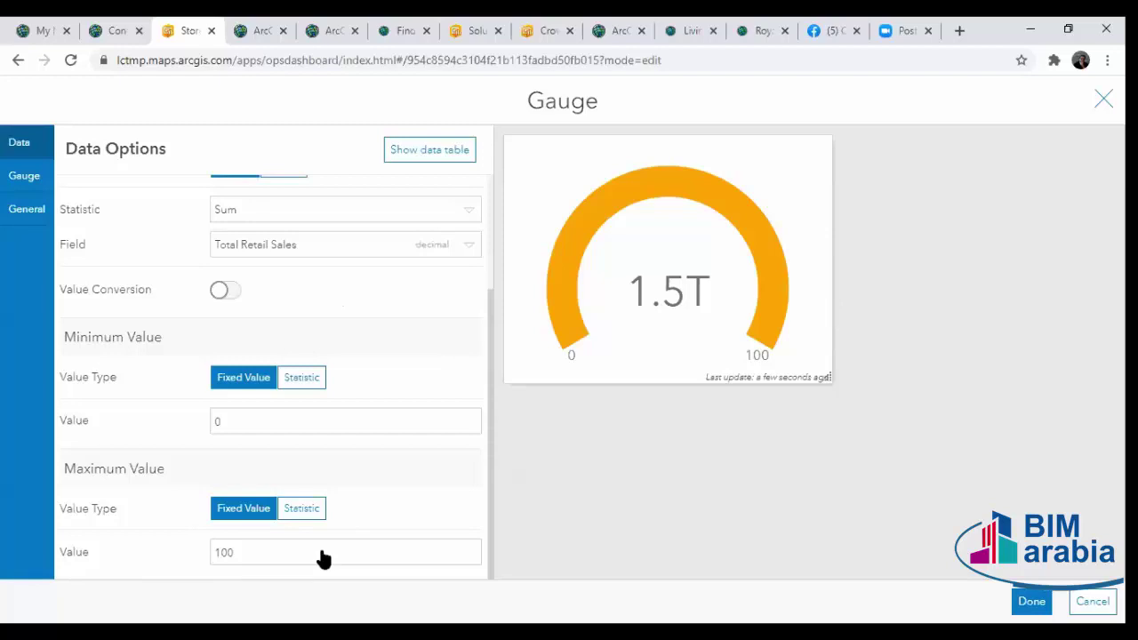
pyautogui.click(255, 555)
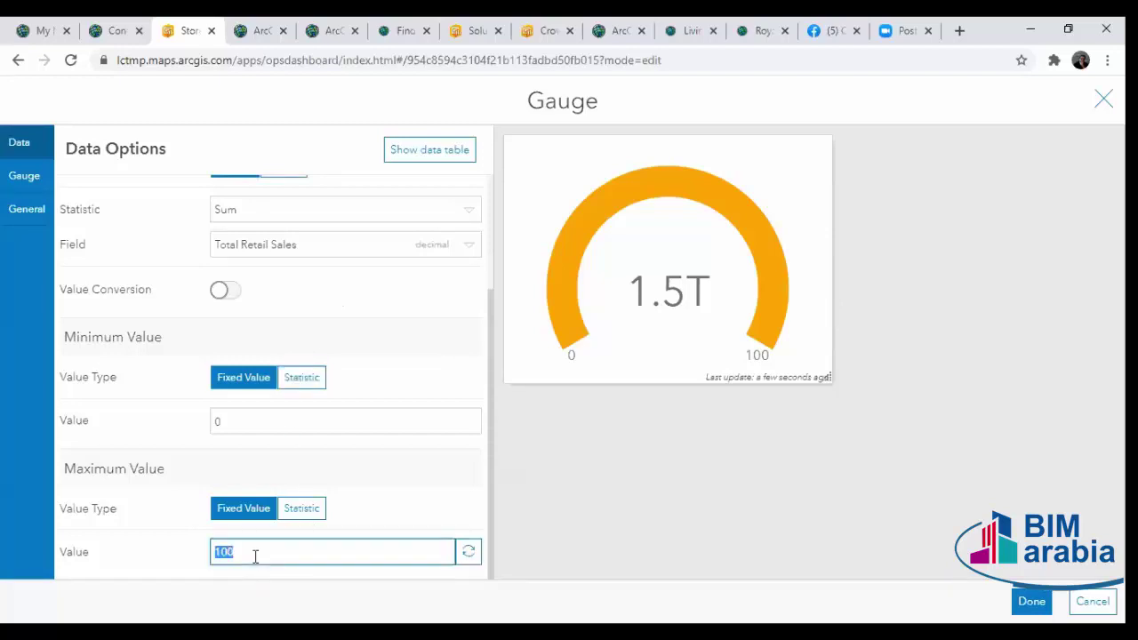
pyautogui.write('2')
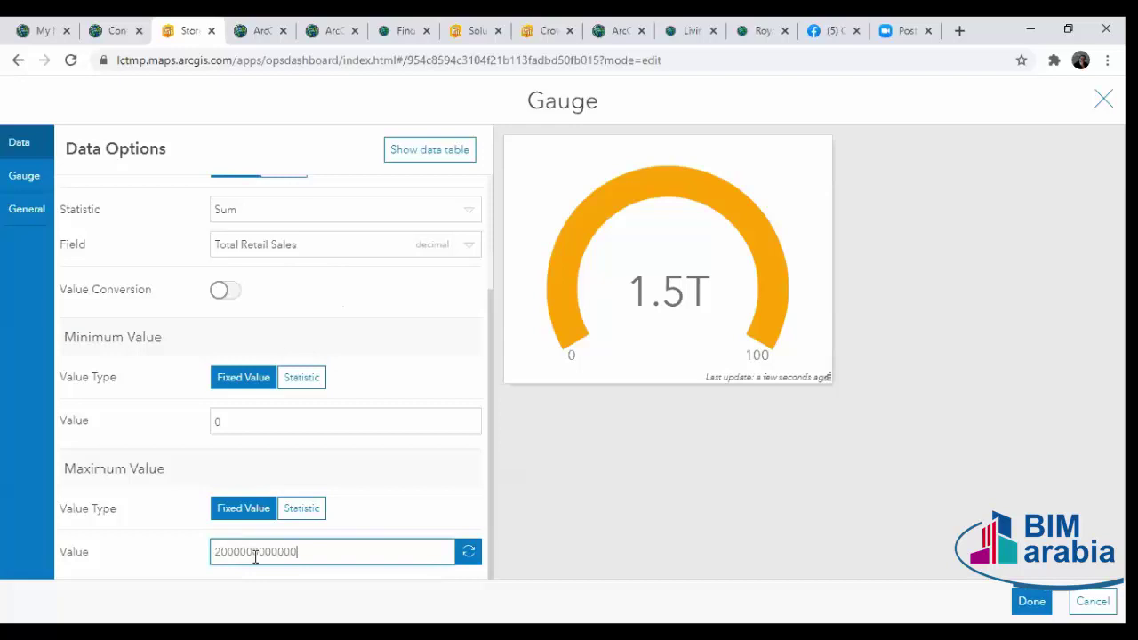
pyautogui.write('000000000000')
pyautogui.click(297, 418)
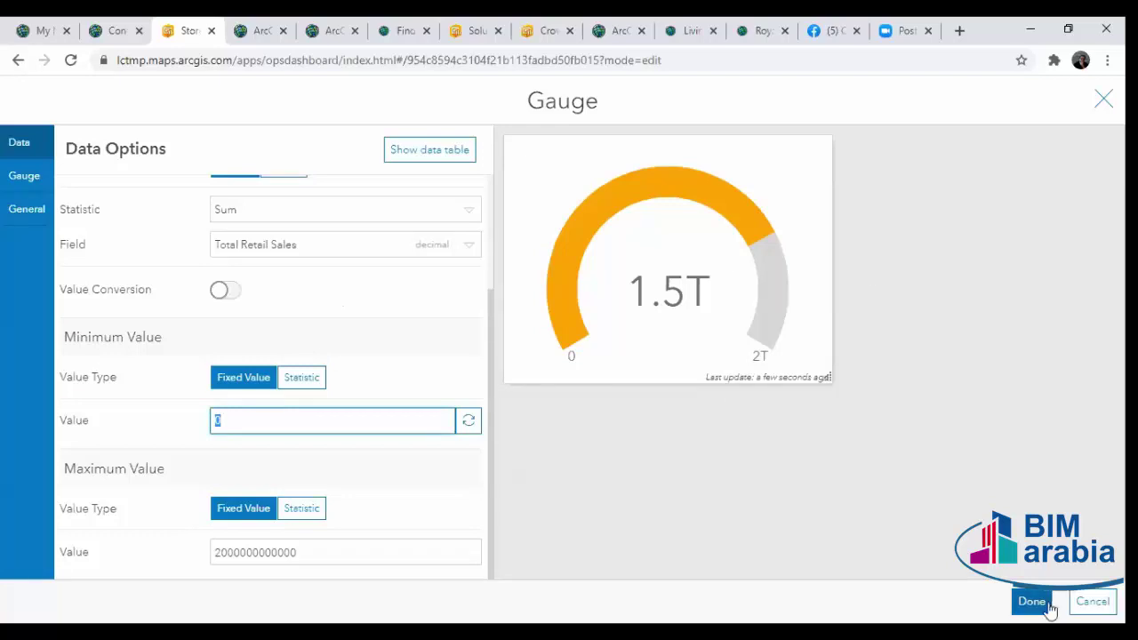
pyautogui.scroll(2, 400, 368)
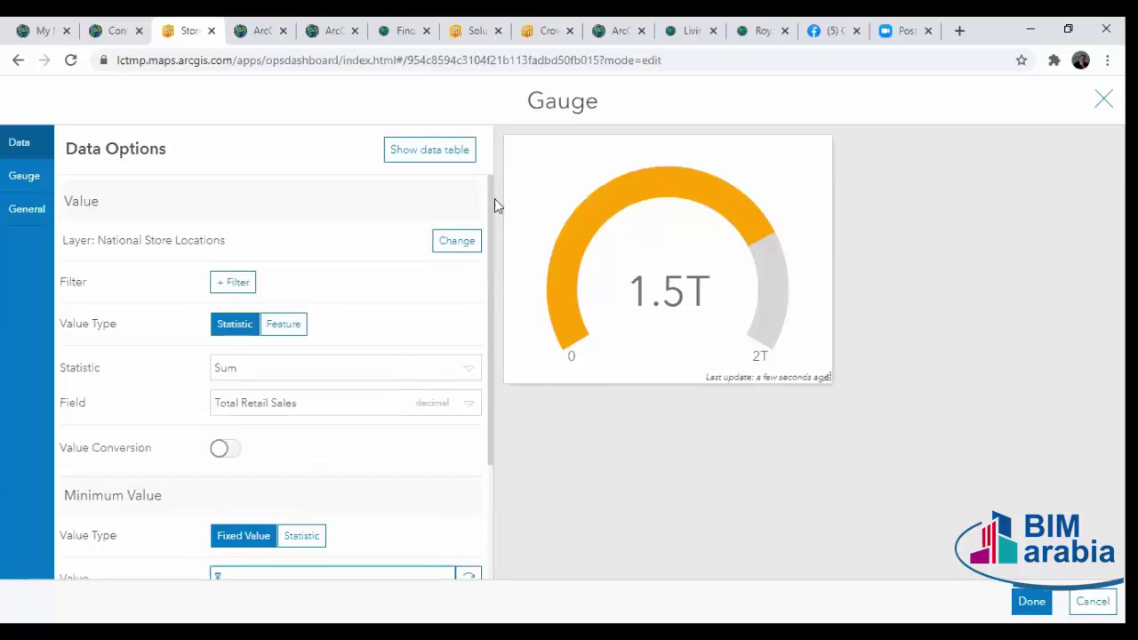
# Preview the gauge's Circle and Half Donut shapes, return to Horseshoe, and set the style to Meter.
pyautogui.click(27, 189)
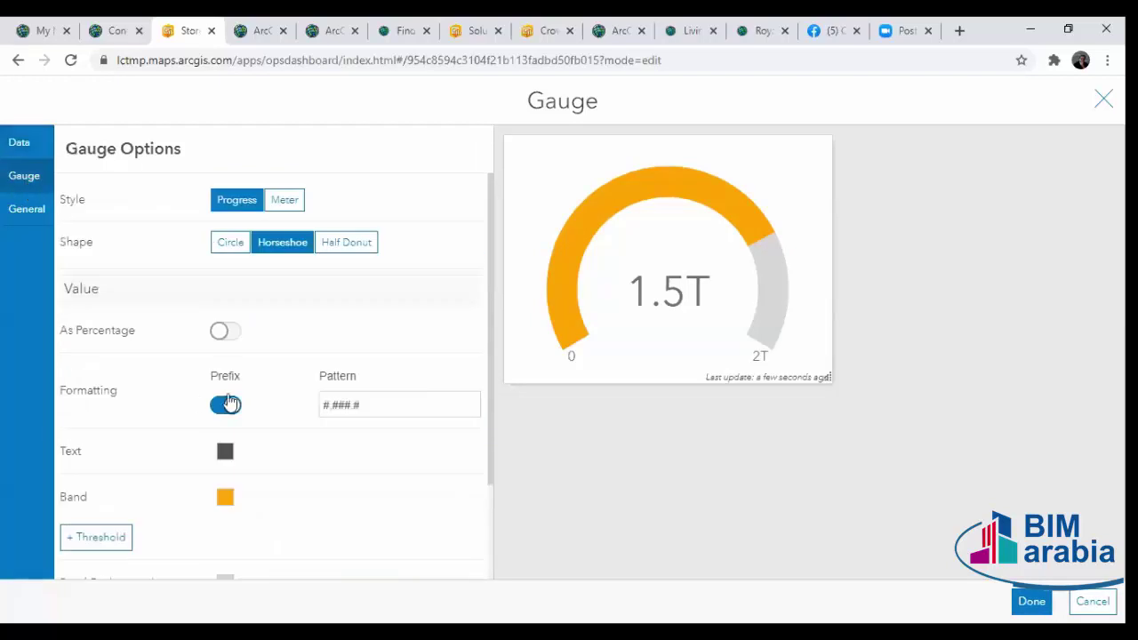
pyautogui.click(242, 251)
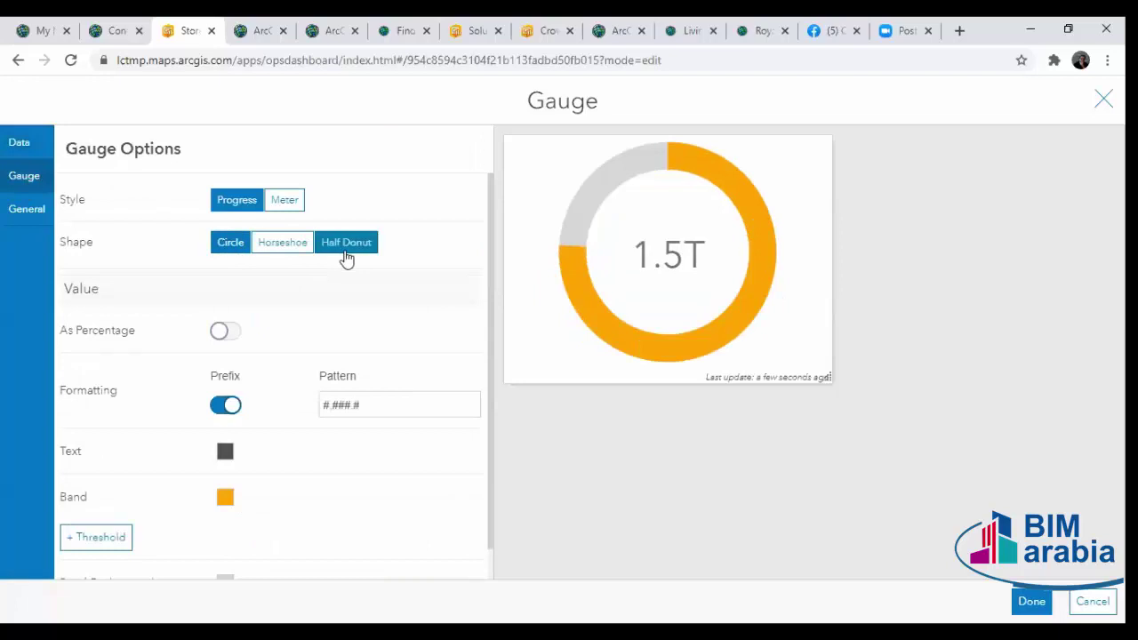
pyautogui.click(346, 254)
pyautogui.click(278, 245)
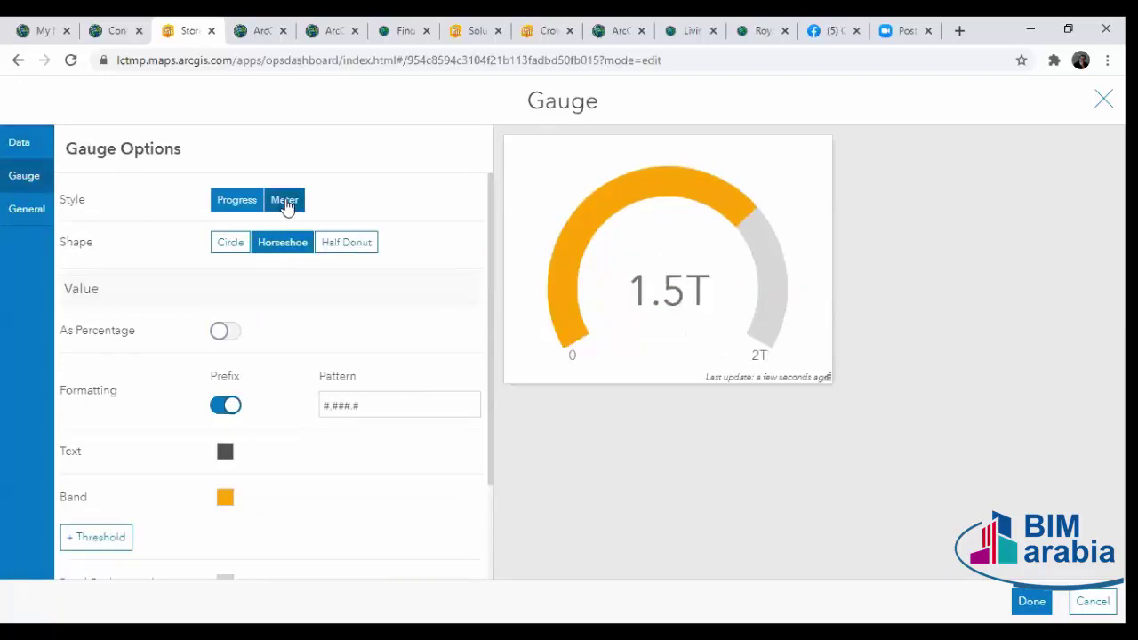
pyautogui.click(286, 201)
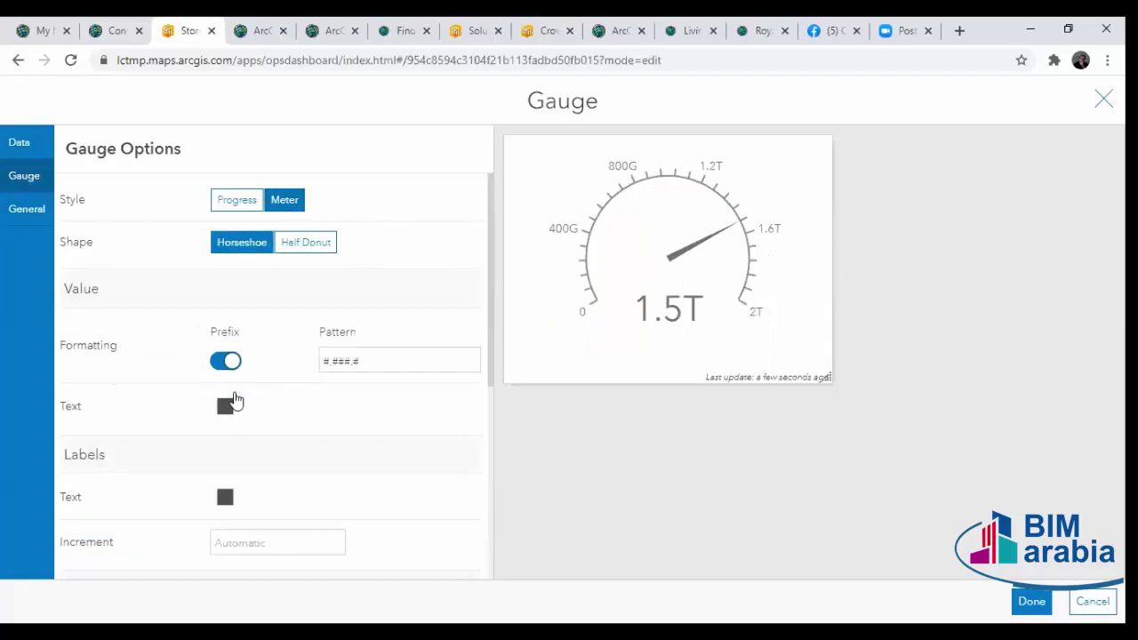
# Give the gauge the title Total Sales and finish adding it to the dashboard.
pyautogui.click(26, 213)
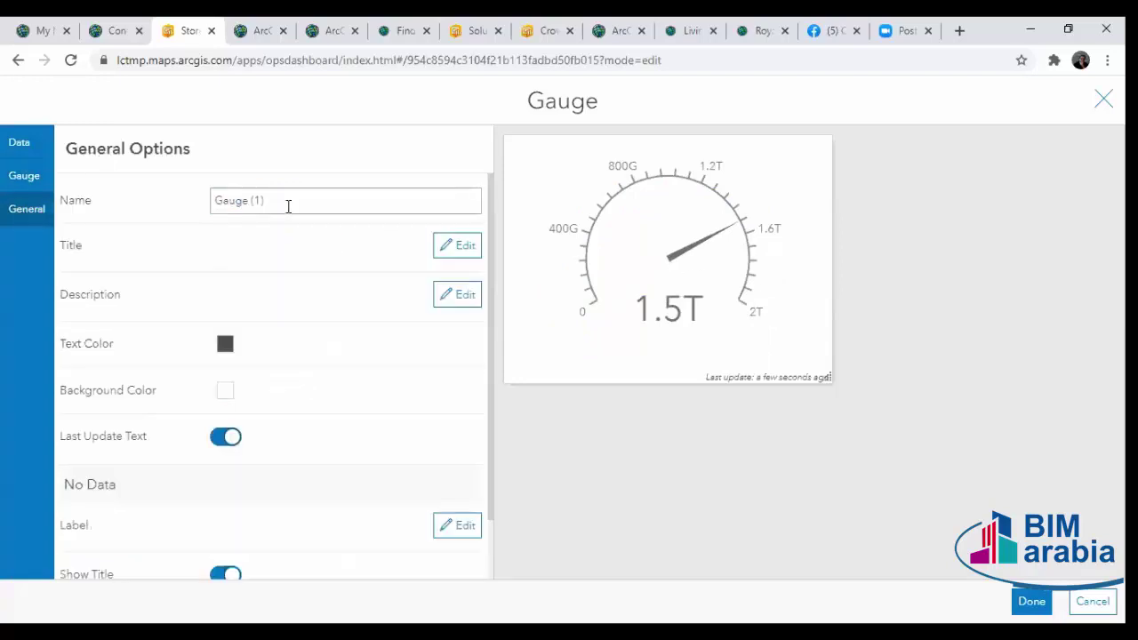
pyautogui.moveTo(287, 200); pyautogui.dragTo(215, 201)
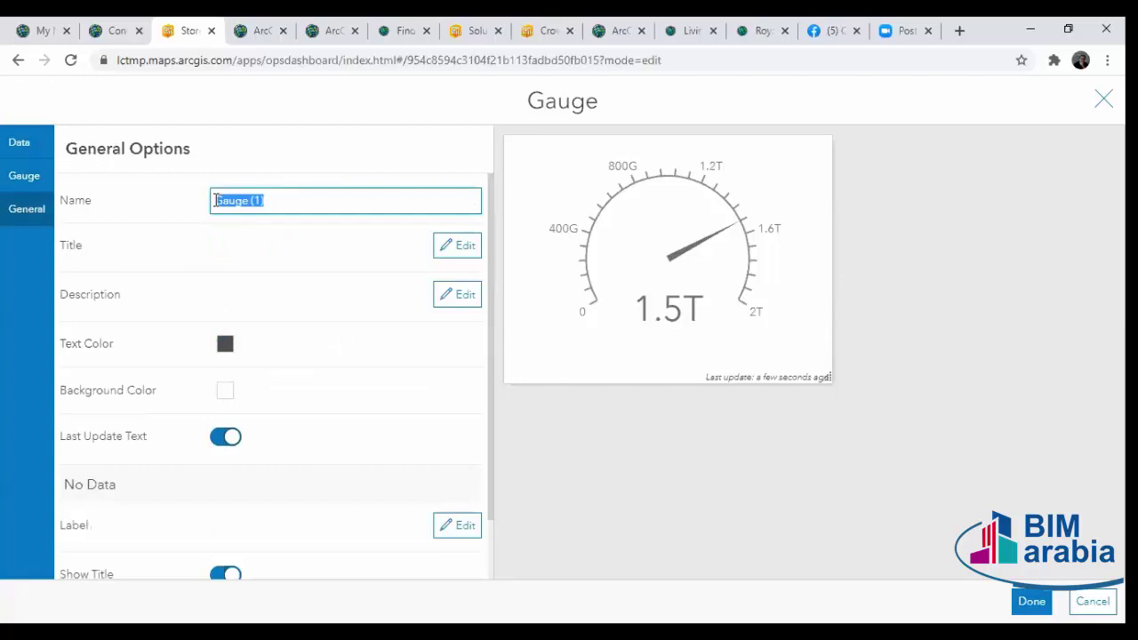
pyautogui.click(435, 246)
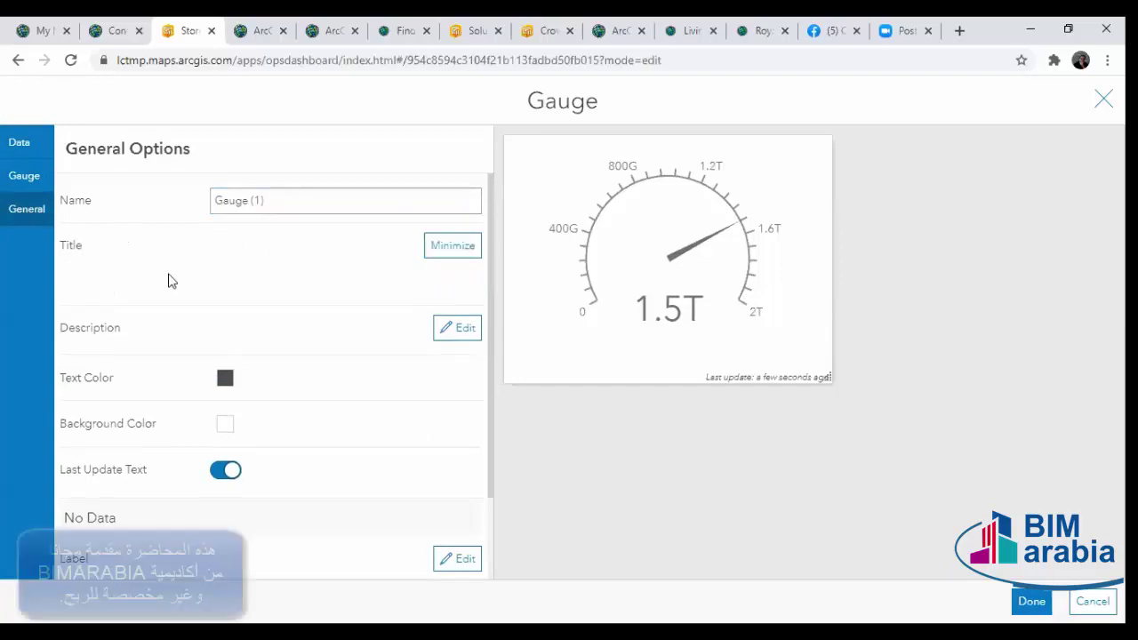
pyautogui.click(295, 199)
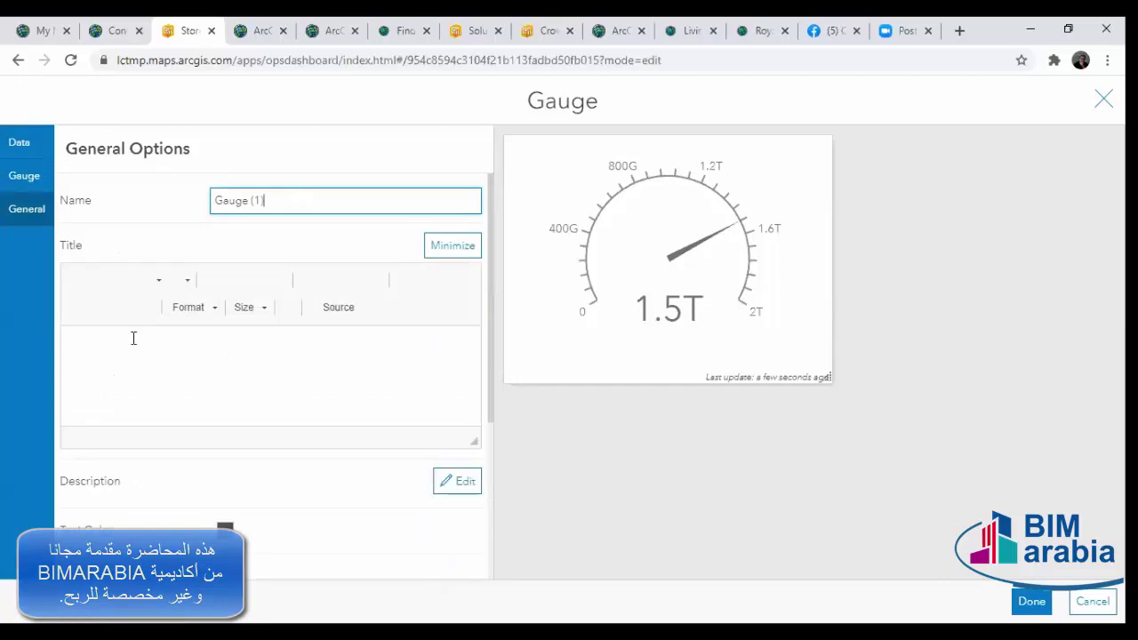
pyautogui.click(116, 359)
pyautogui.write('T')
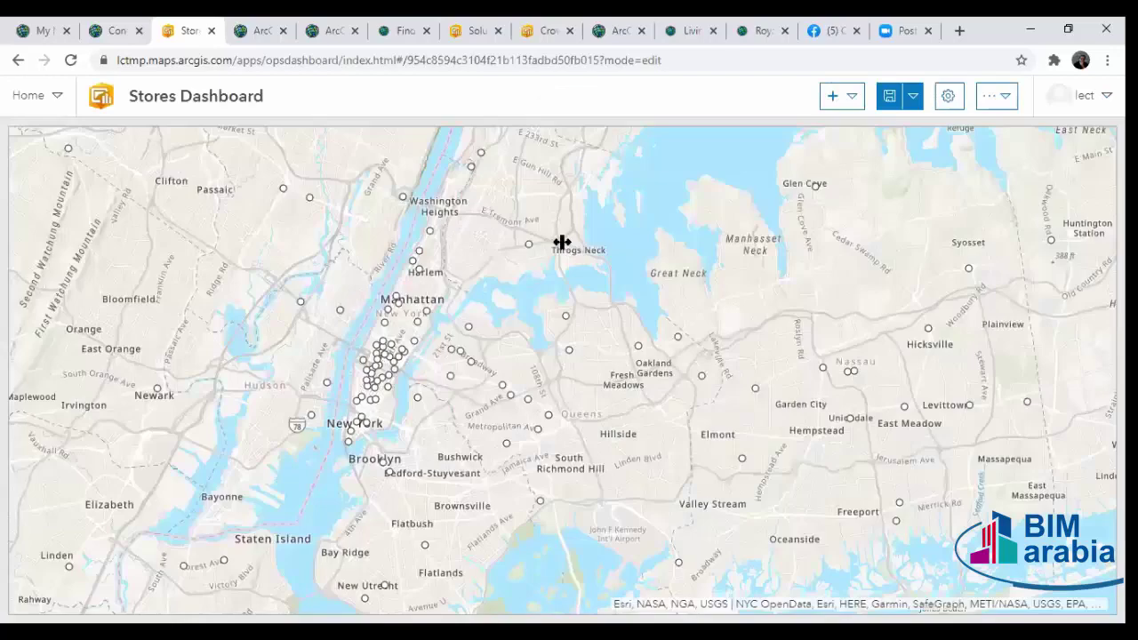
pyautogui.press('Escape')
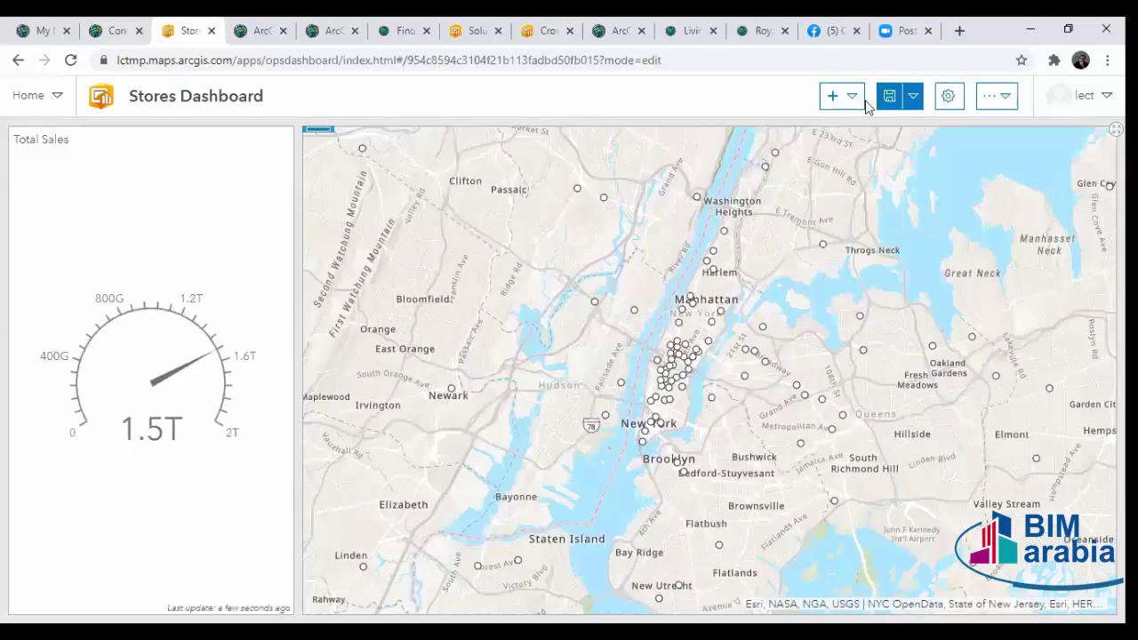
# Try to add a pie chart from the Grocery stores layer, with grouped values categorized by a License field.
pyautogui.click(862, 99)
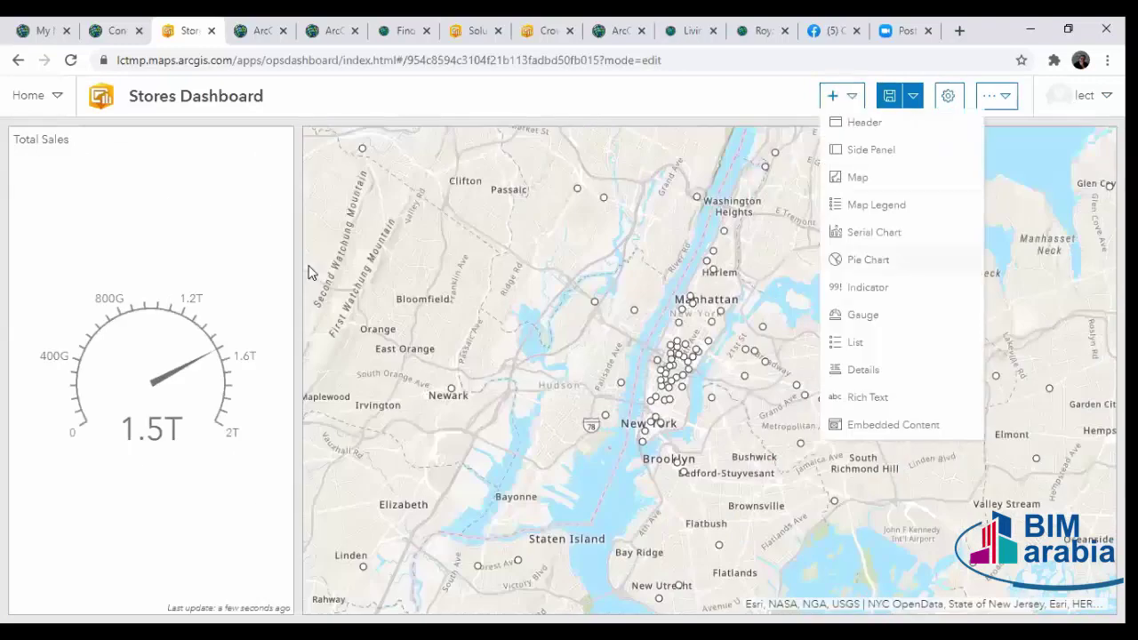
pyautogui.click(867, 260)
pyautogui.click(280, 272)
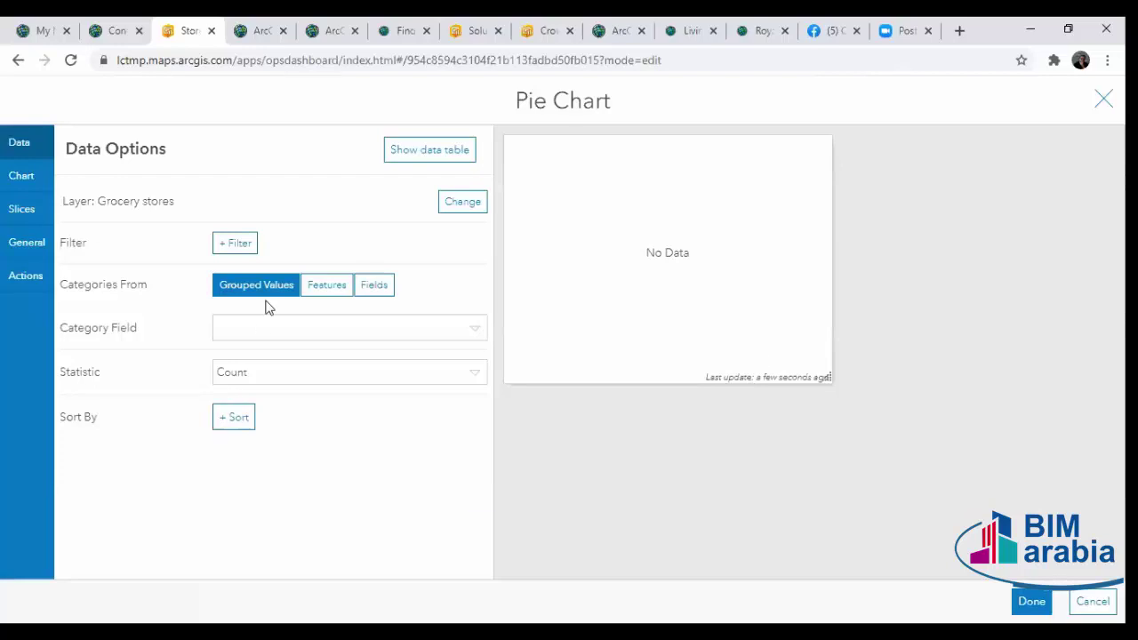
pyautogui.click(322, 329)
pyautogui.click(295, 394)
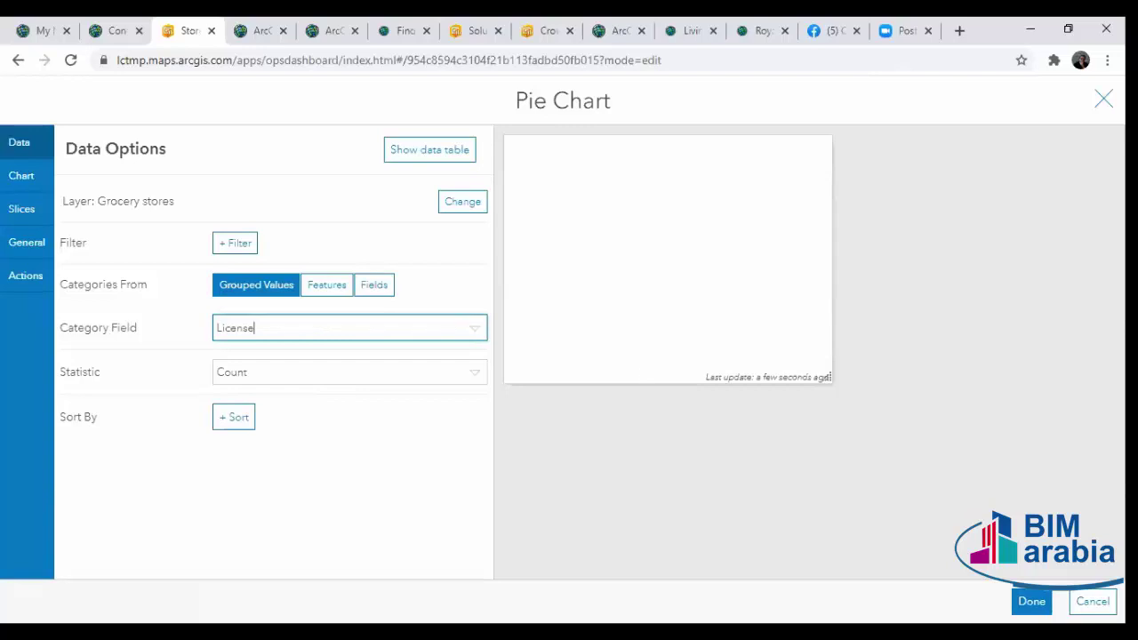
pyautogui.click(1091, 601)
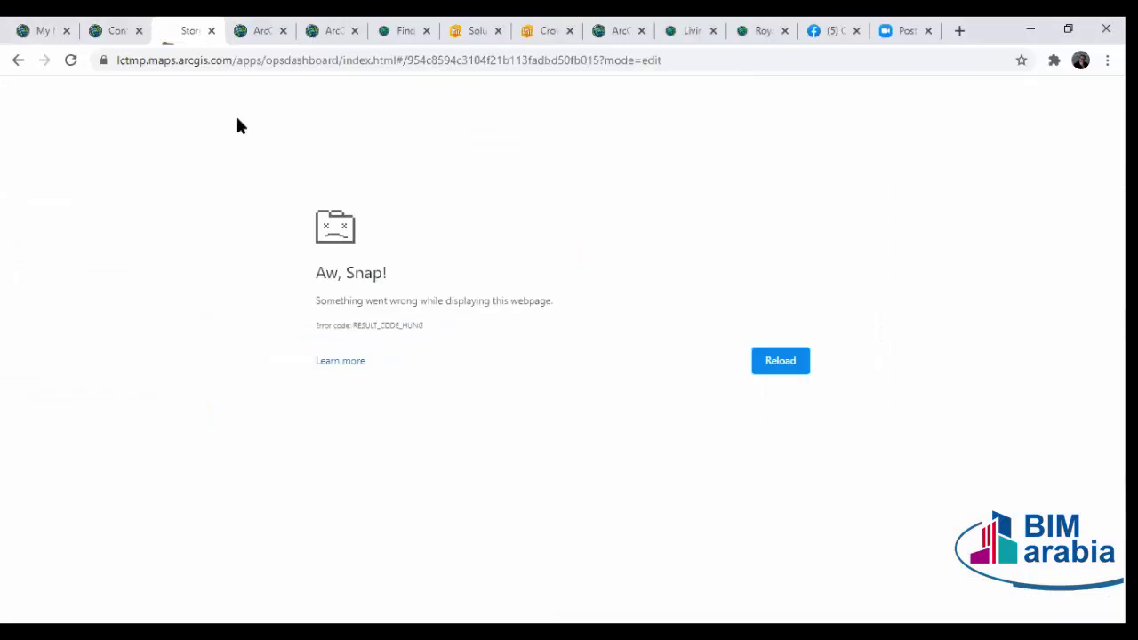
# Reload the Stores Dashboard editor and start adding a gauge, up to the layer selection.
pyautogui.press('Return')
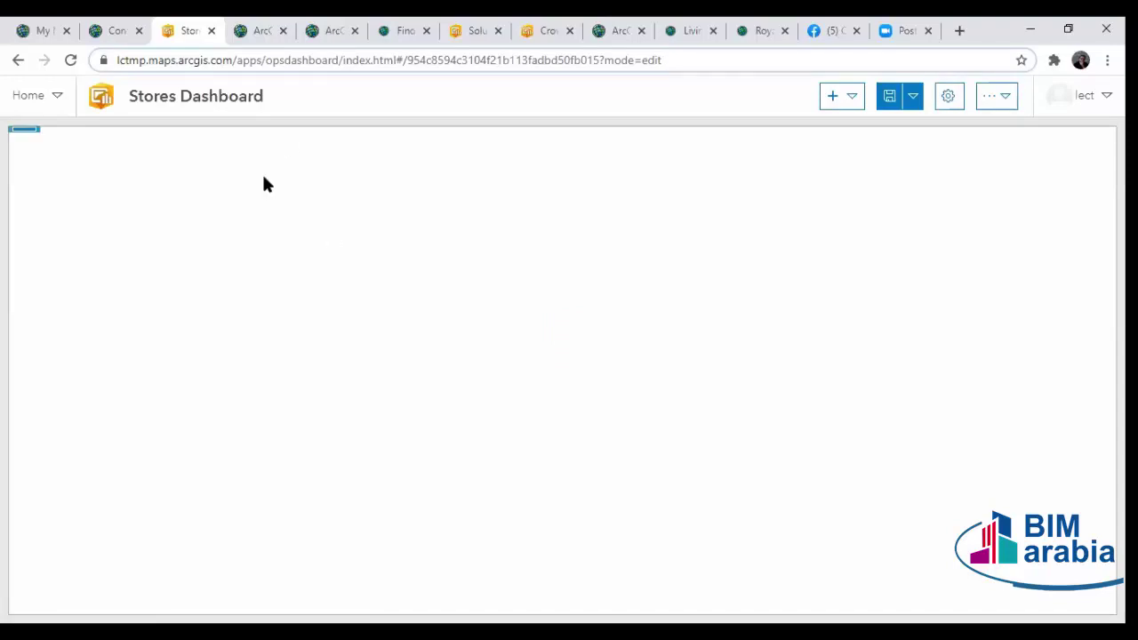
pyautogui.click(845, 107)
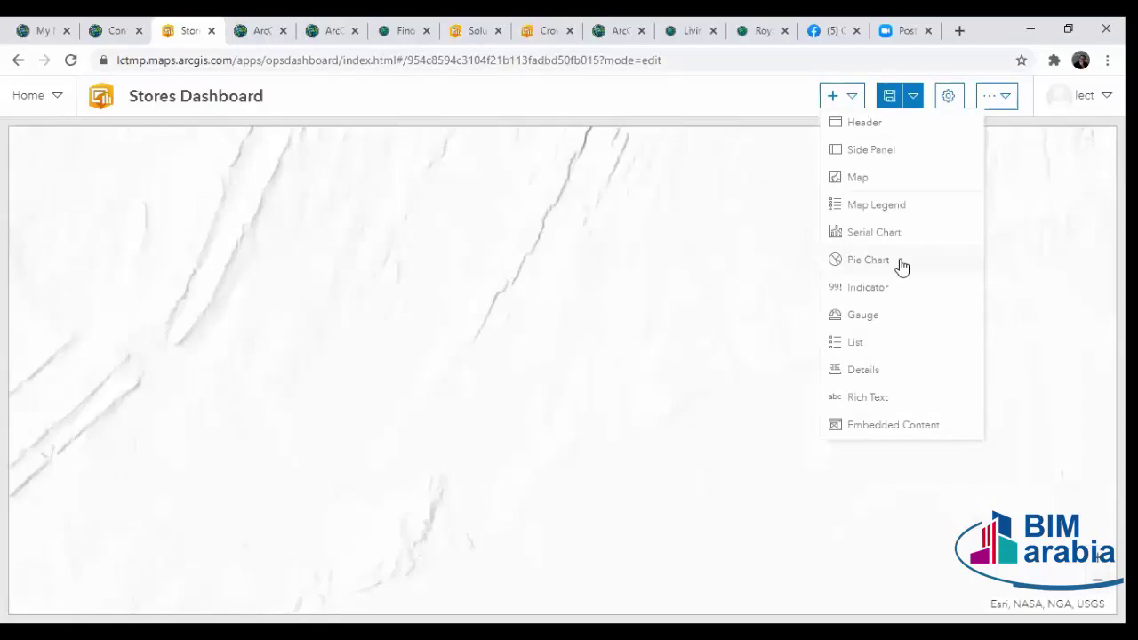
pyautogui.click(891, 317)
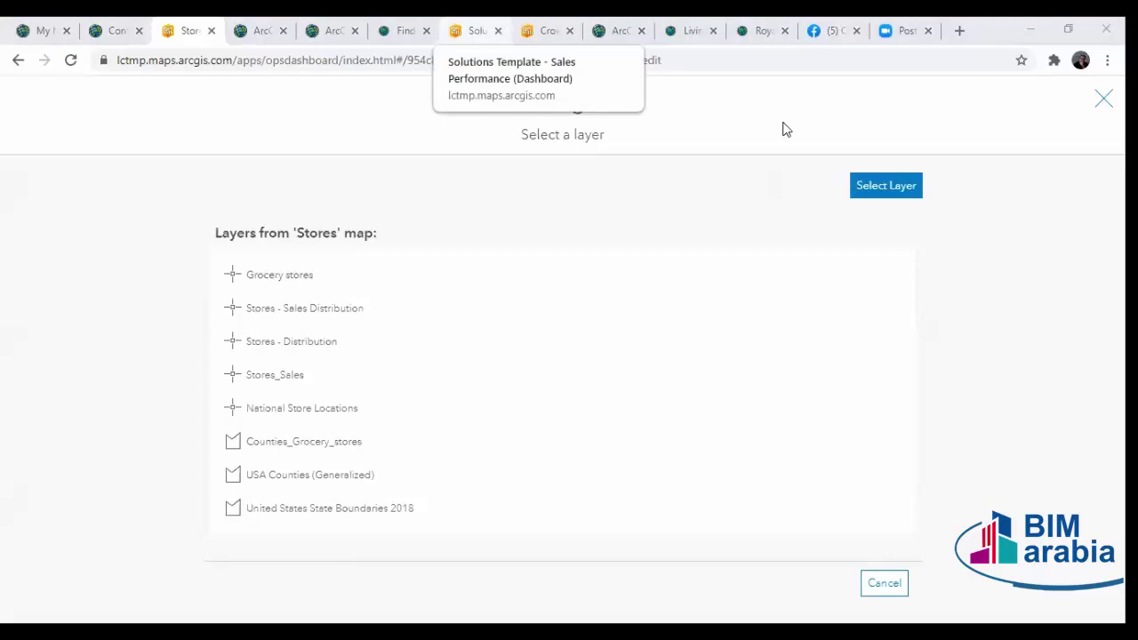
# Switch to the Sales Performance template dashboard and examine the New York site with ID 157 on the map and in its pop-up.
pyautogui.hotkey('ctrl', '7')
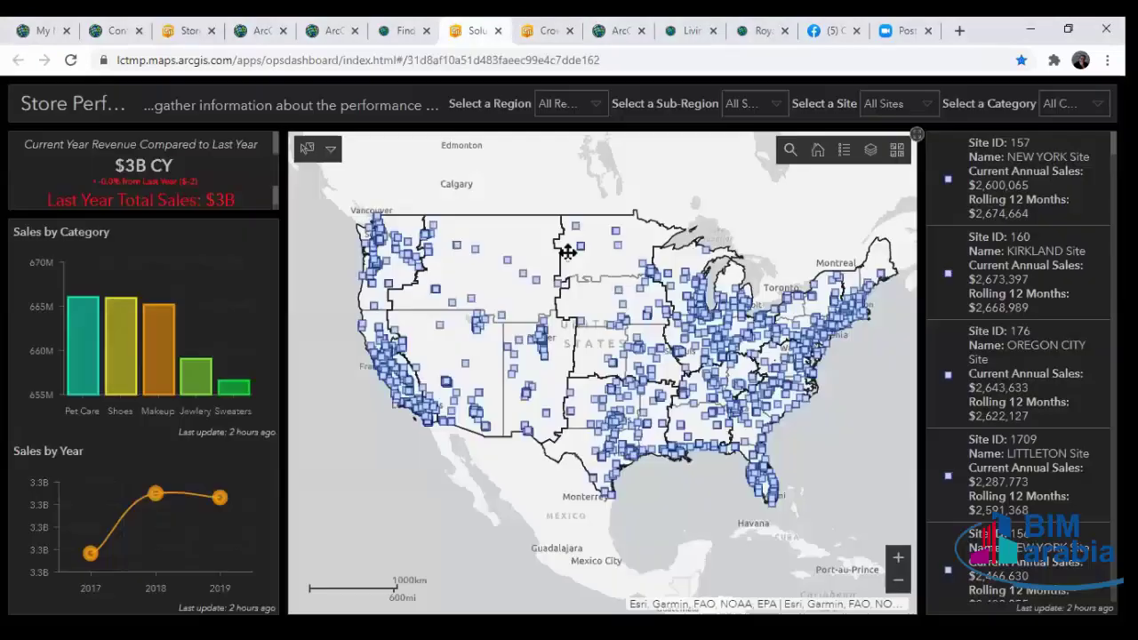
pyautogui.moveTo(571, 303); pyautogui.dragTo(550, 341)
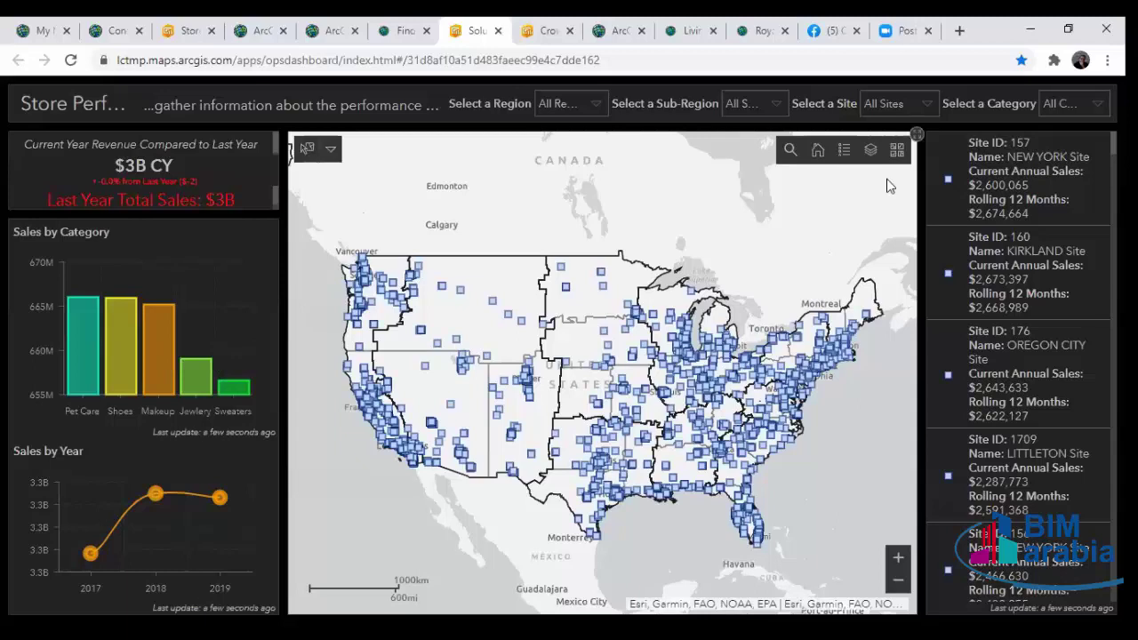
pyautogui.click(1022, 203)
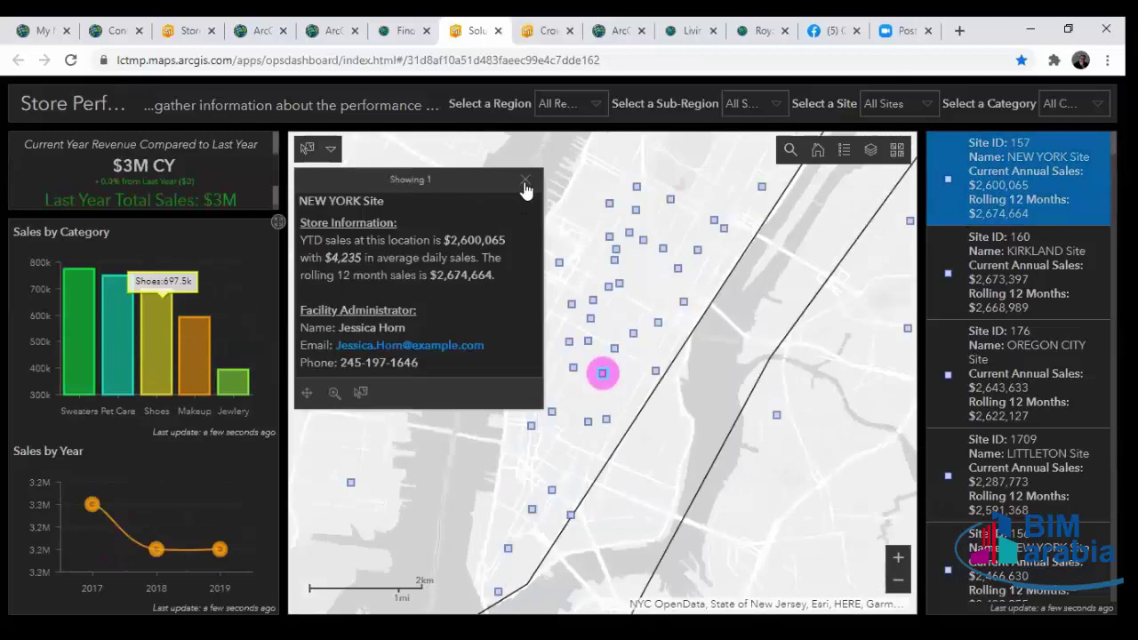
pyautogui.click(525, 183)
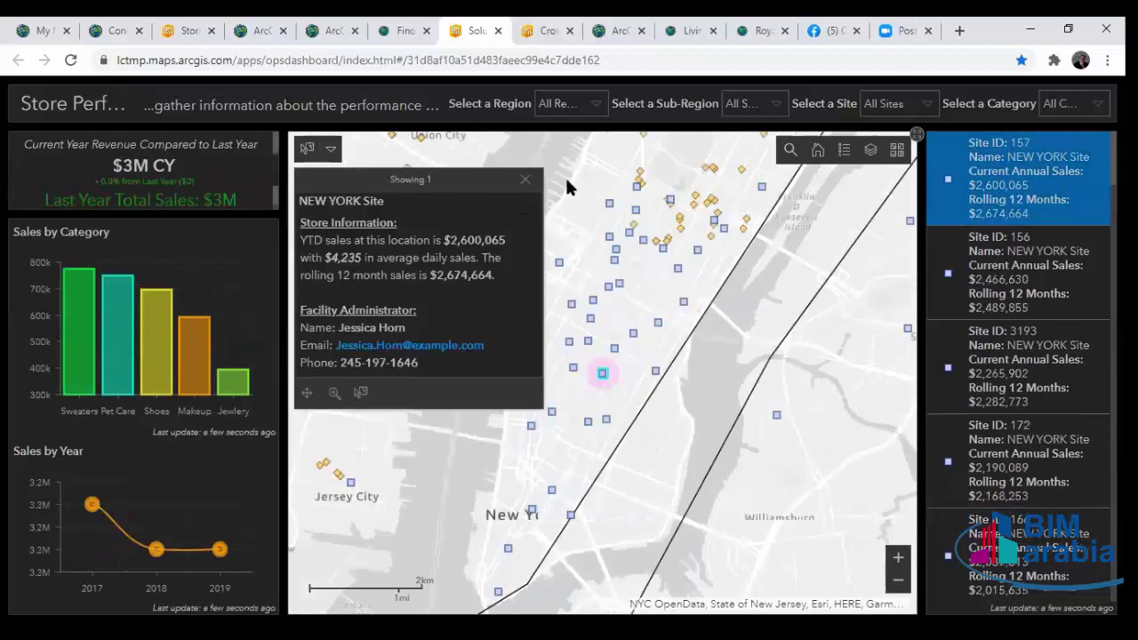
pyautogui.click(1011, 191)
pyautogui.click(1011, 191)
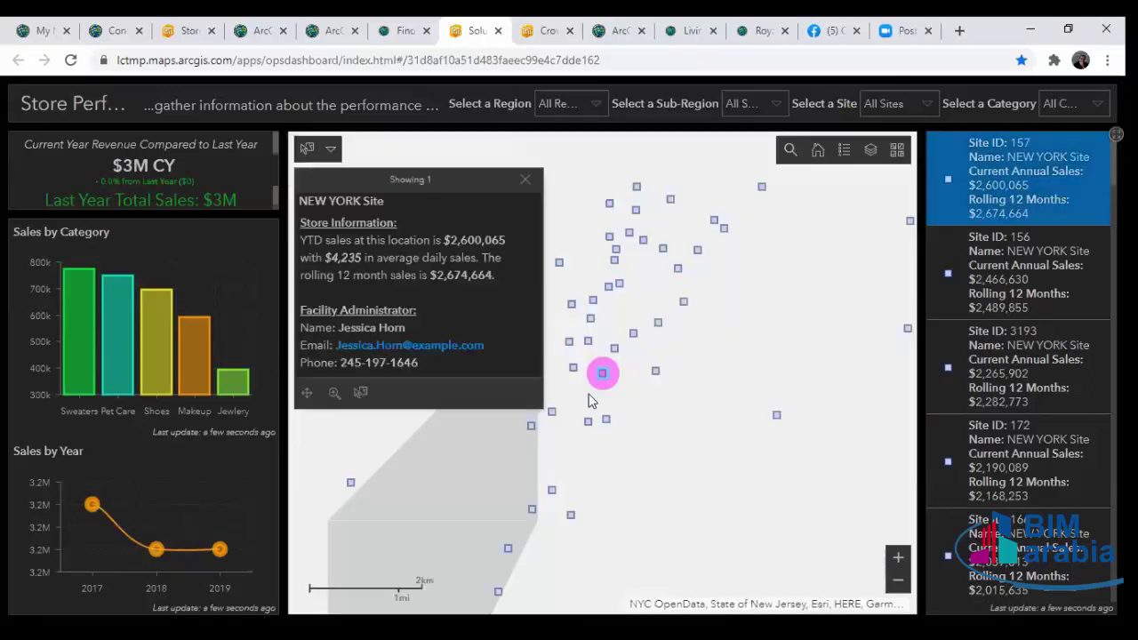
pyautogui.click(525, 180)
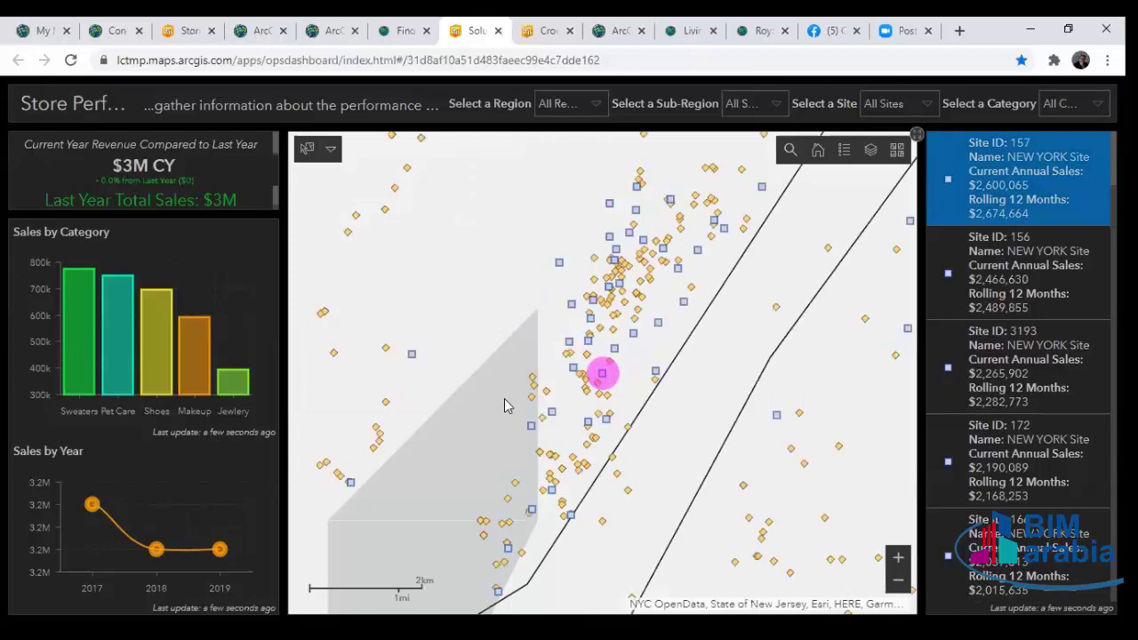
# Filter the store performance dashboard to the second sub-region beginning with "East Nor" and examine its sites and sales charts.
pyautogui.scroll(-2, 504, 405)
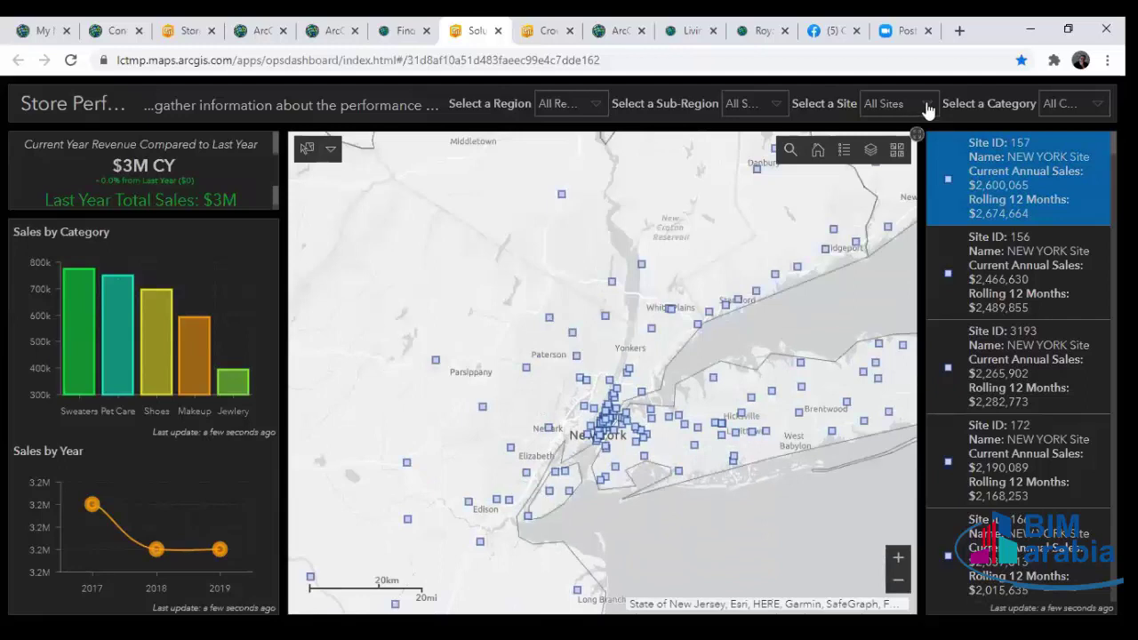
pyautogui.click(779, 110)
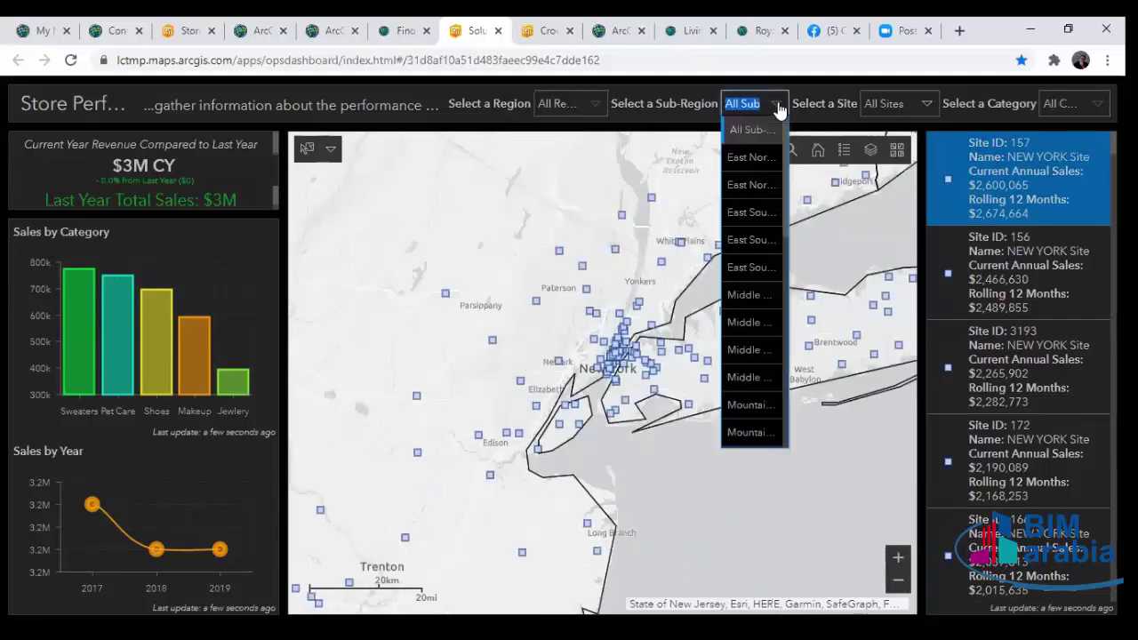
pyautogui.click(758, 183)
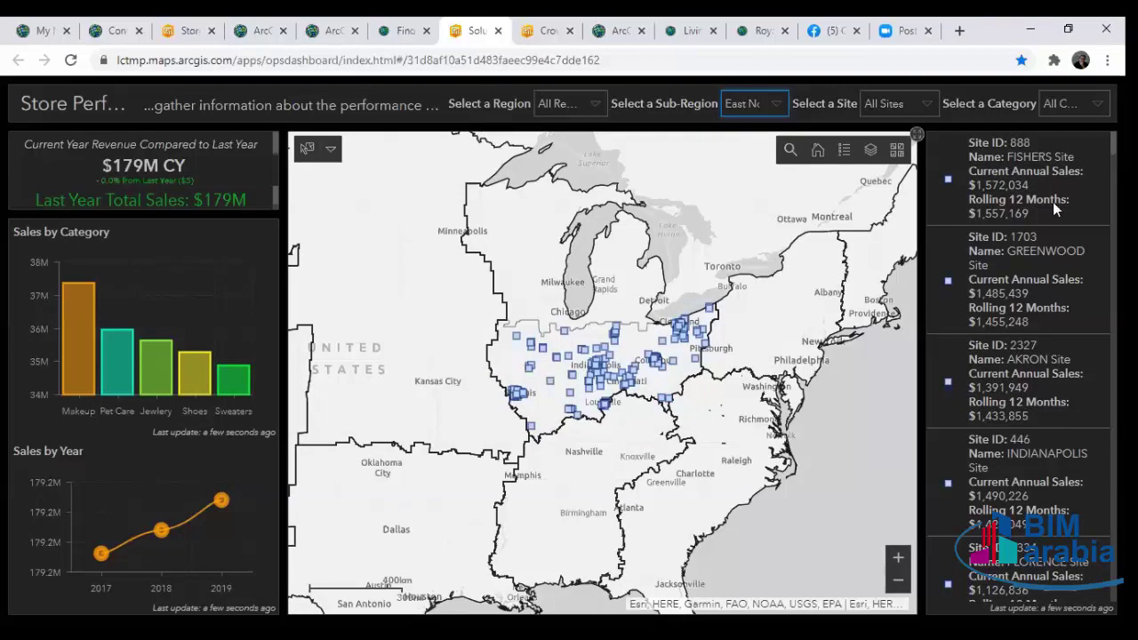
# Examine the pie charts and map of the Crowdsourced Grocery Store Reports dashboard and return to the Stores Dashboard.
pyautogui.hotkey('ctrl', 'Tab')
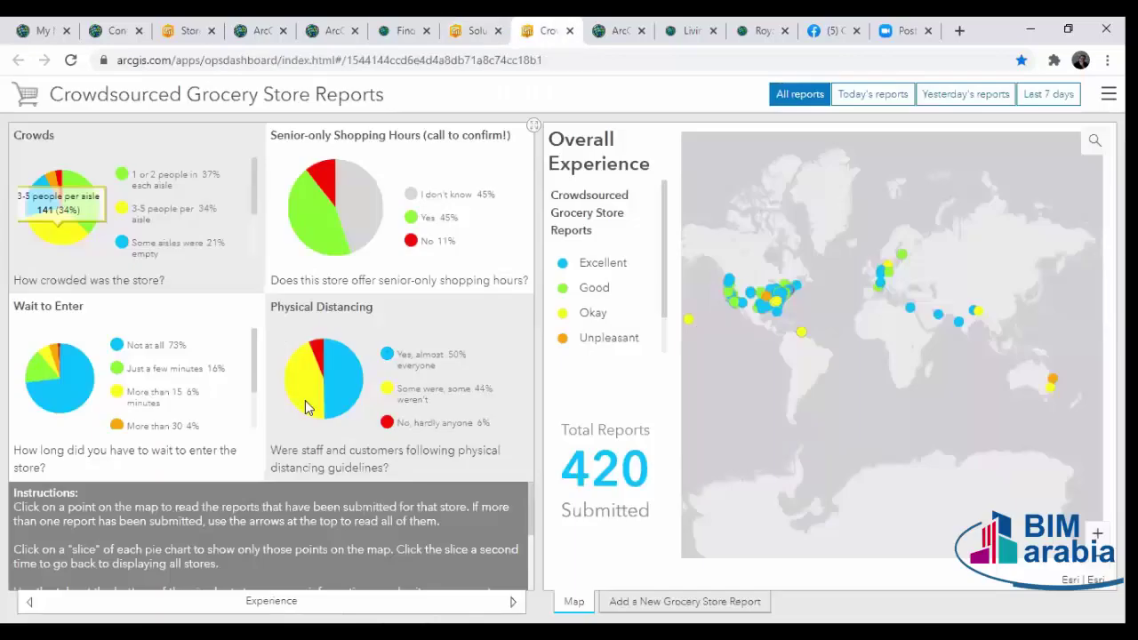
pyautogui.moveTo(324, 233)
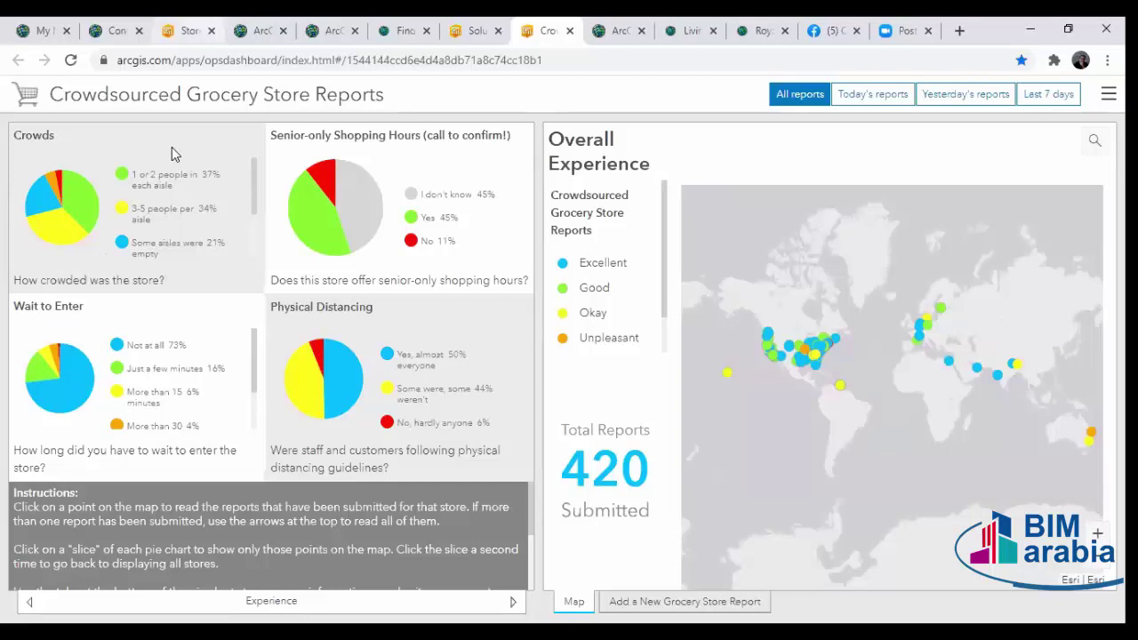
pyautogui.hotkey('ctrl', '3')
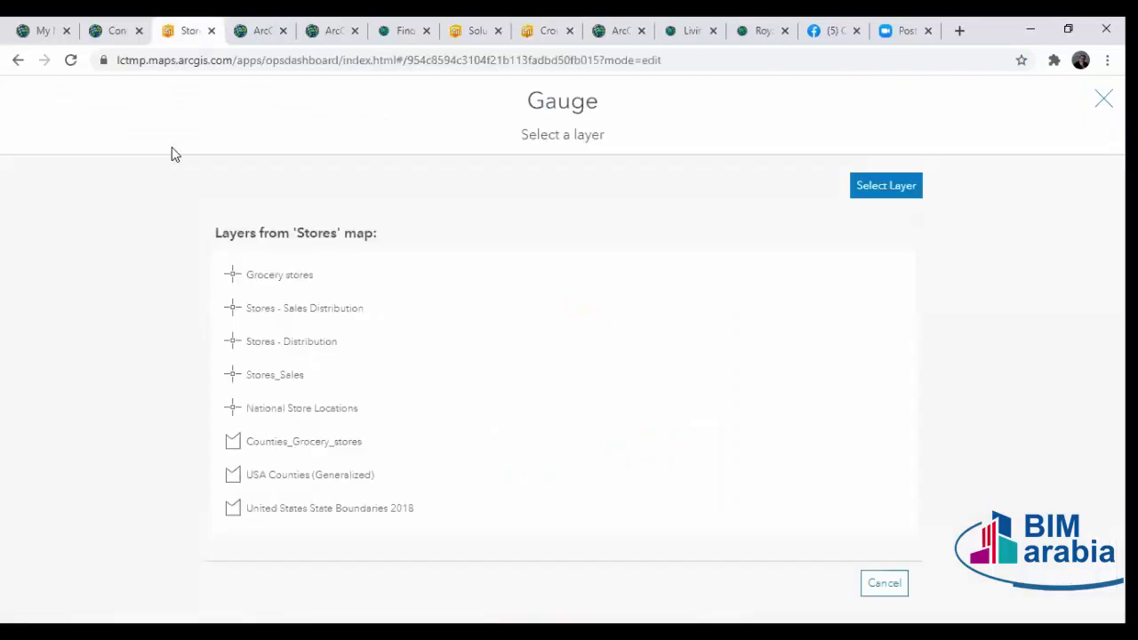
# Check the items listed in My Content and the layers offered for the new gauge in the Stores Dashboard.
pyautogui.click(137, 26)
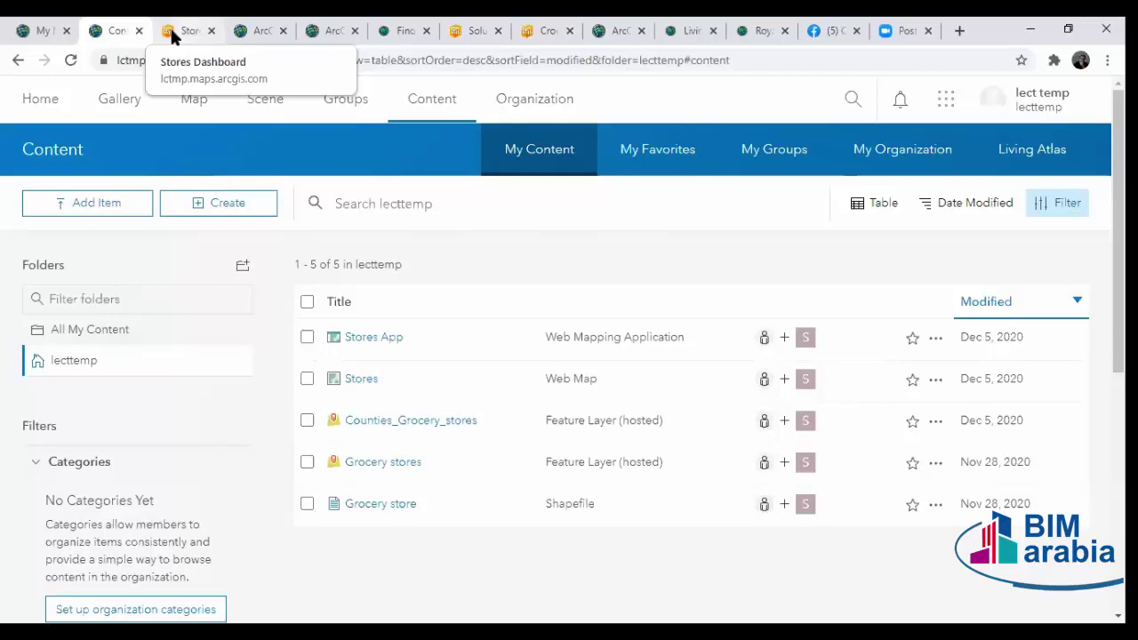
pyautogui.click(170, 26)
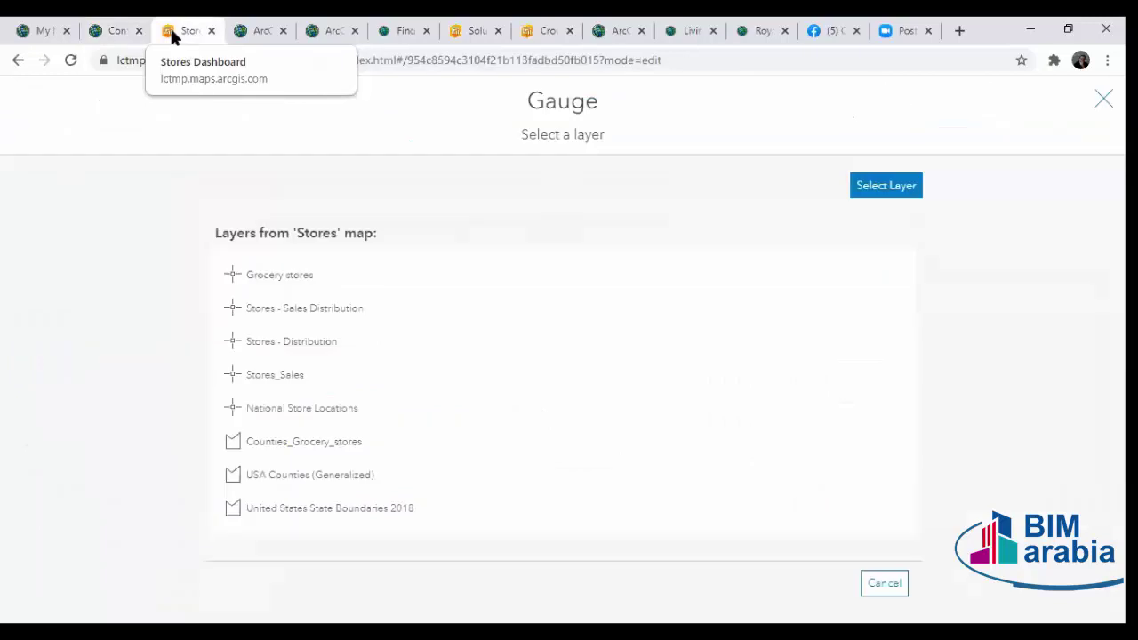
pyautogui.click(113, 27)
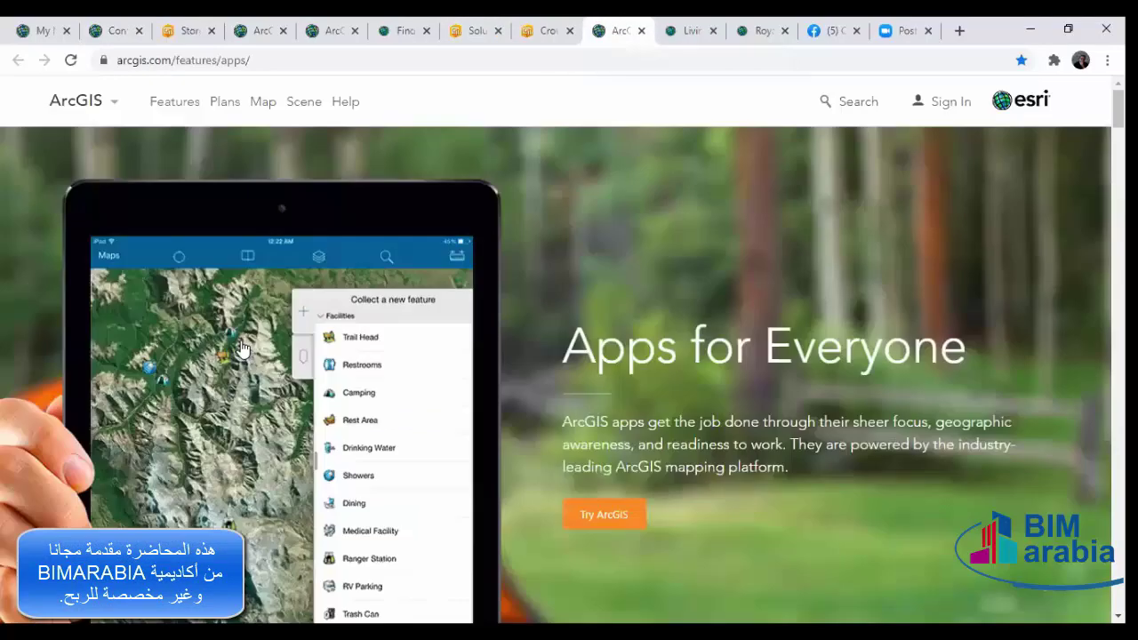
# Look through the ArcGIS Apps for Everyone page, covering the app categories, field apps and office apps.
pyautogui.scroll(-5, 624, 107)
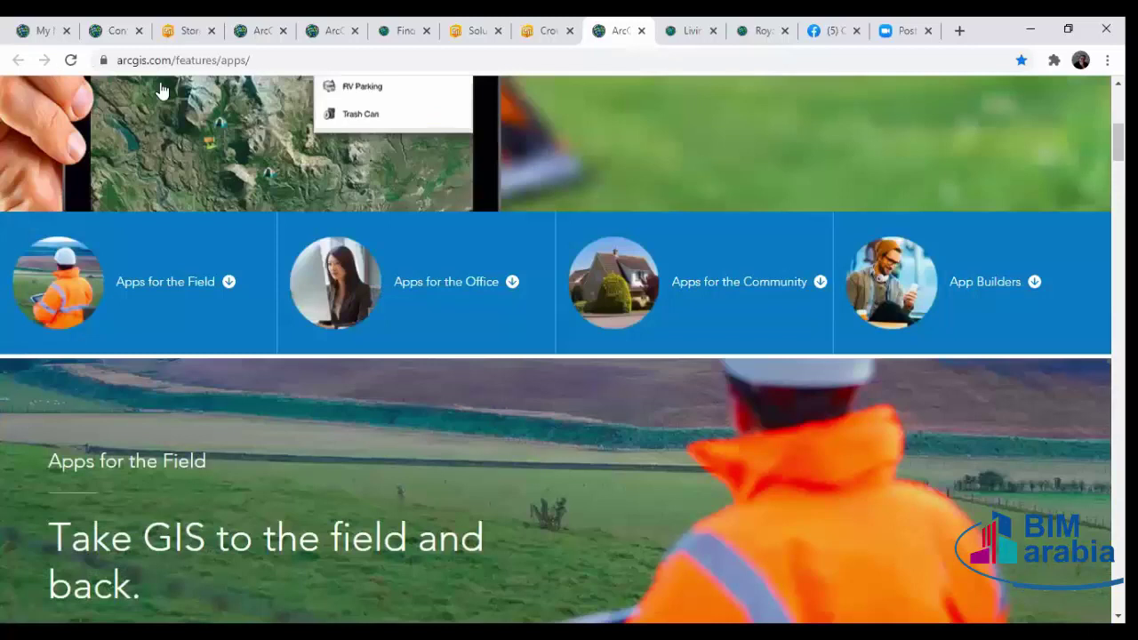
pyautogui.scroll(6, 160, 92)
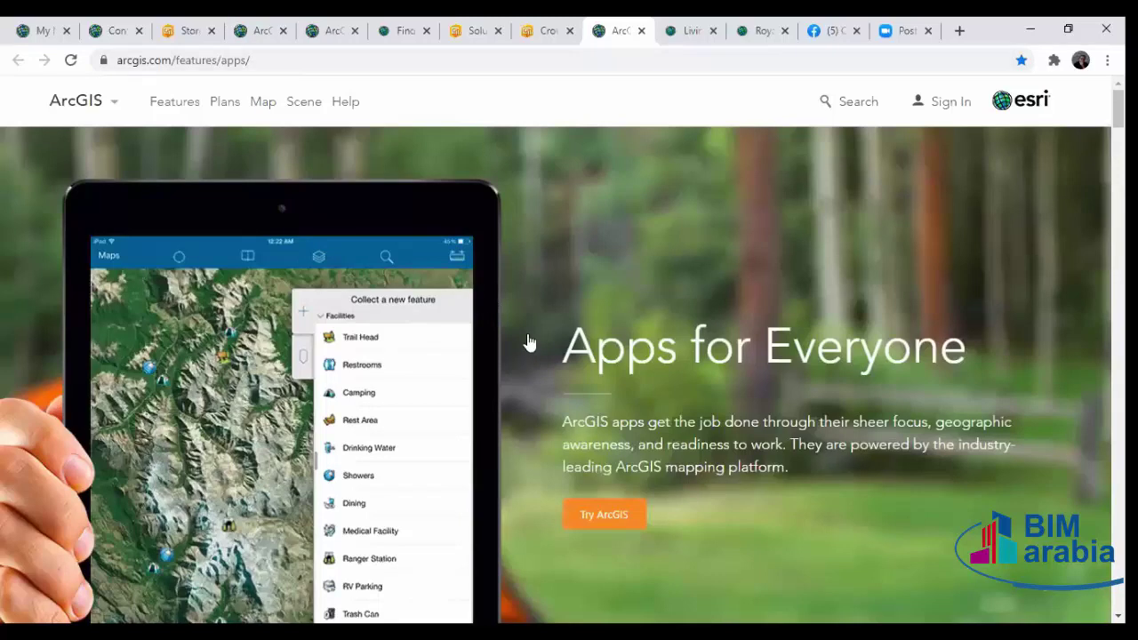
pyautogui.scroll(-3, 547, 348)
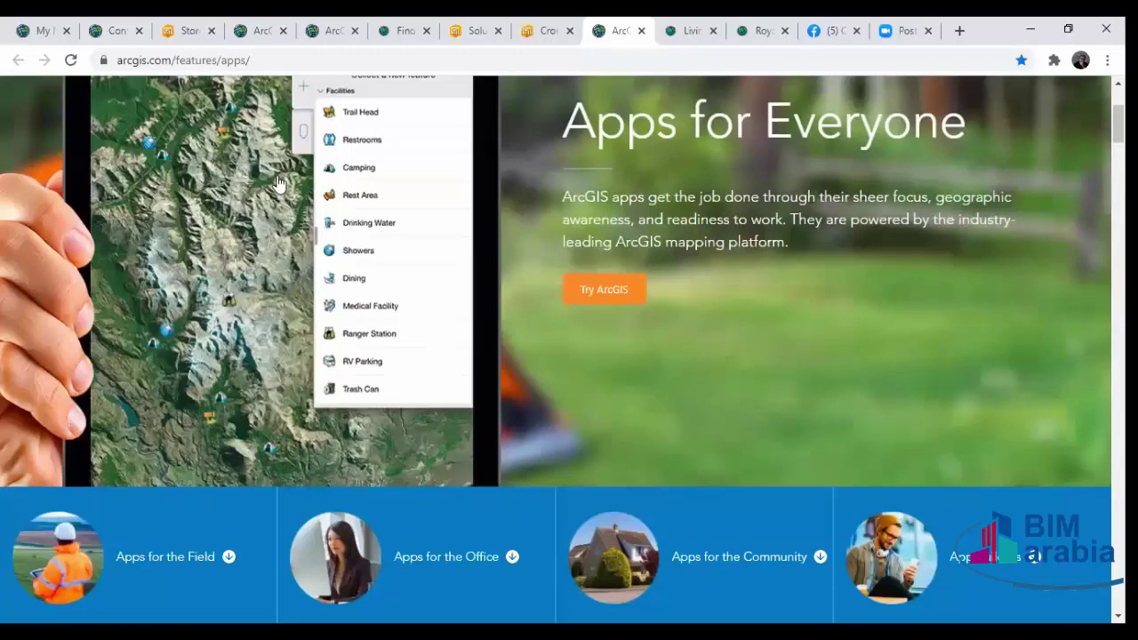
pyautogui.scroll(-1, 180, 210)
pyautogui.scroll(-4, 450, 205)
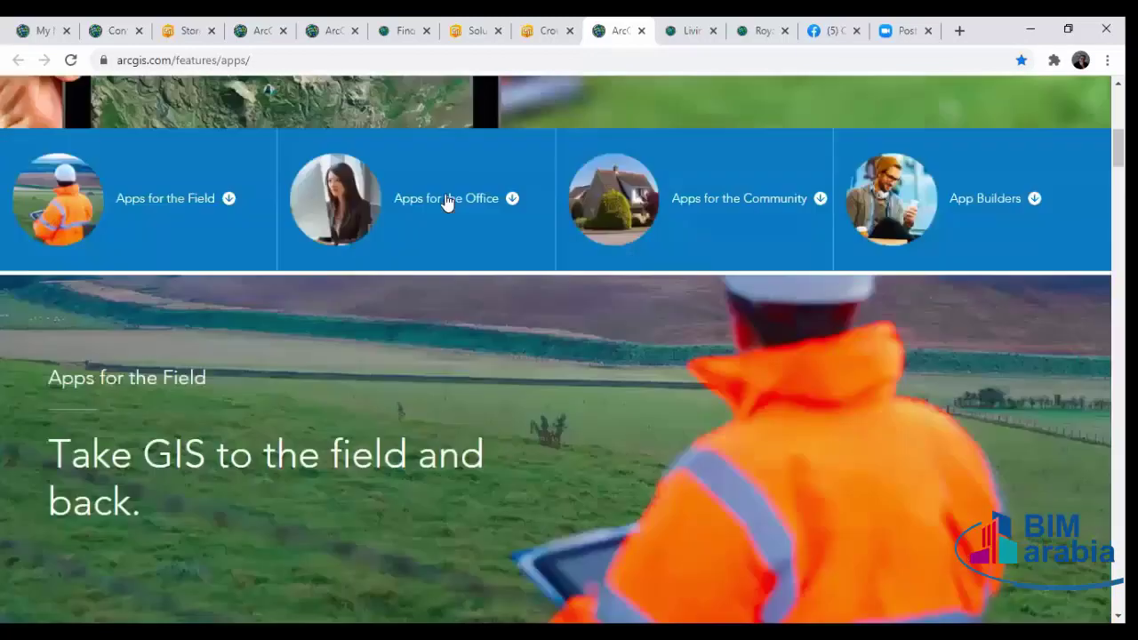
pyautogui.scroll(-1, 577, 374)
pyautogui.scroll(-3, 575, 381)
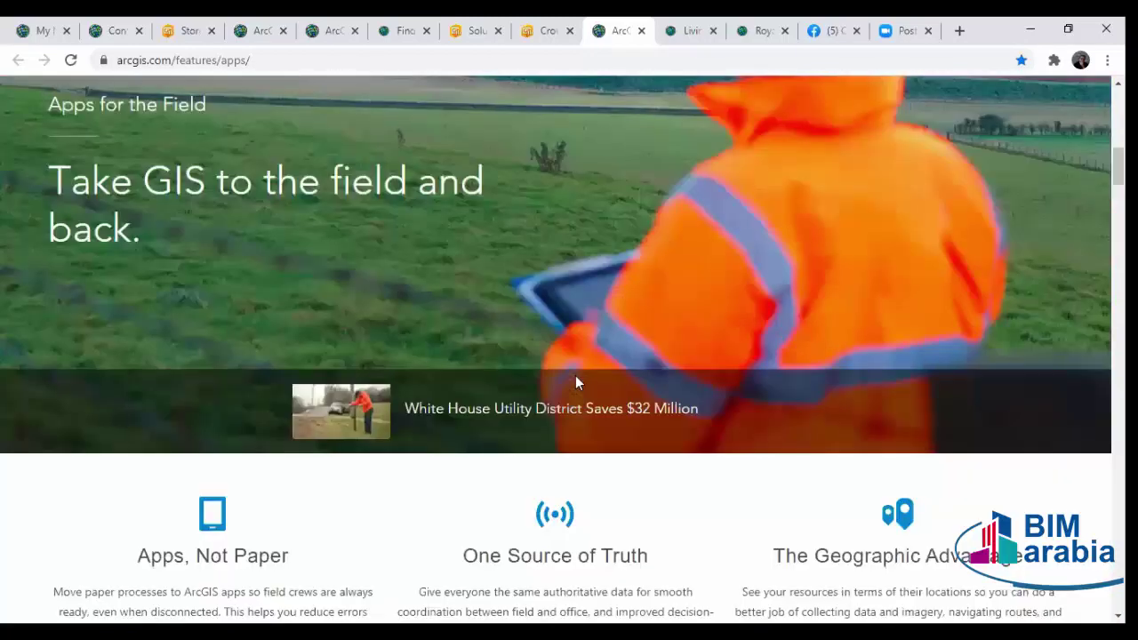
pyautogui.scroll(-4, 480, 404)
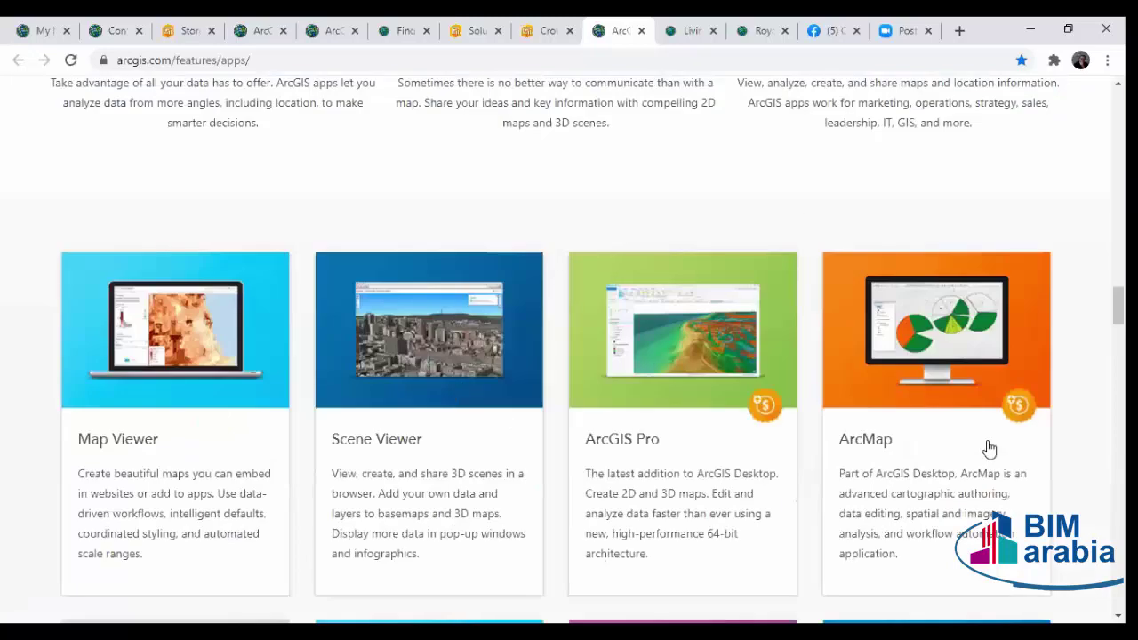
pyautogui.scroll(-3, 571, 545)
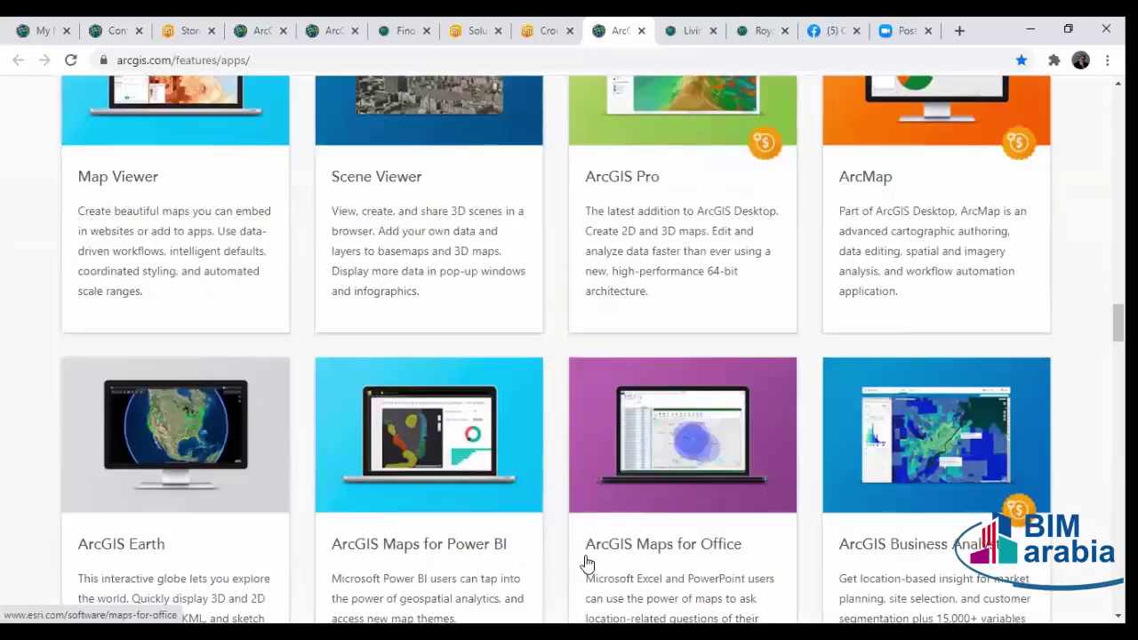
# Examine the office apps on the ArcGIS apps page, from Map Viewer and ArcGIS Pro through to Insights for ArcGIS.
pyautogui.scroll(2, 587, 562)
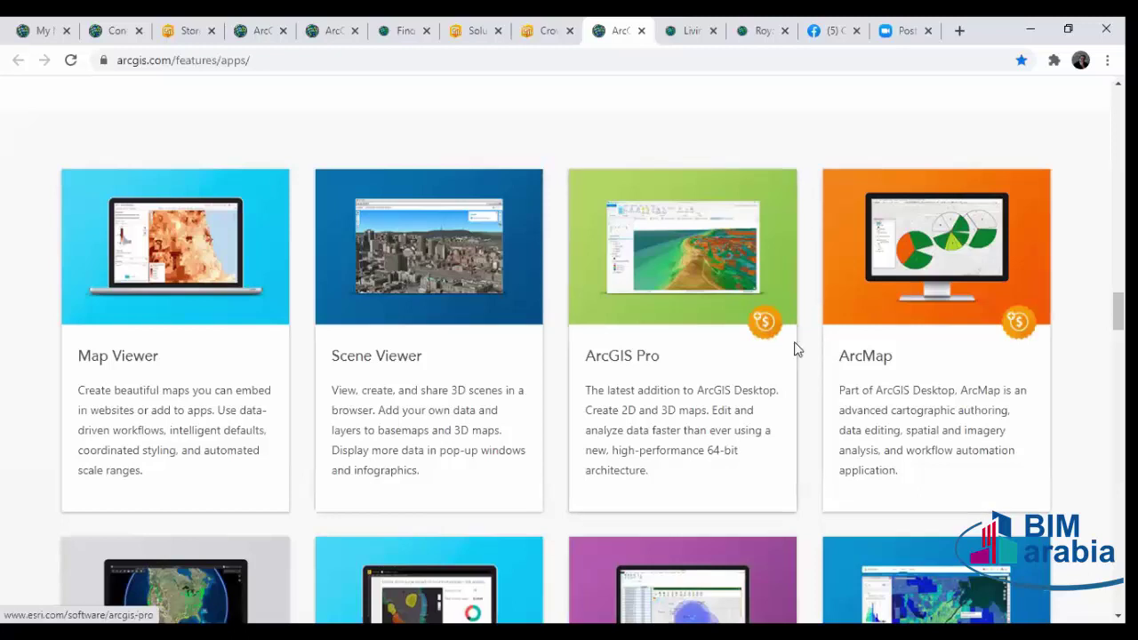
pyautogui.scroll(-2, 853, 439)
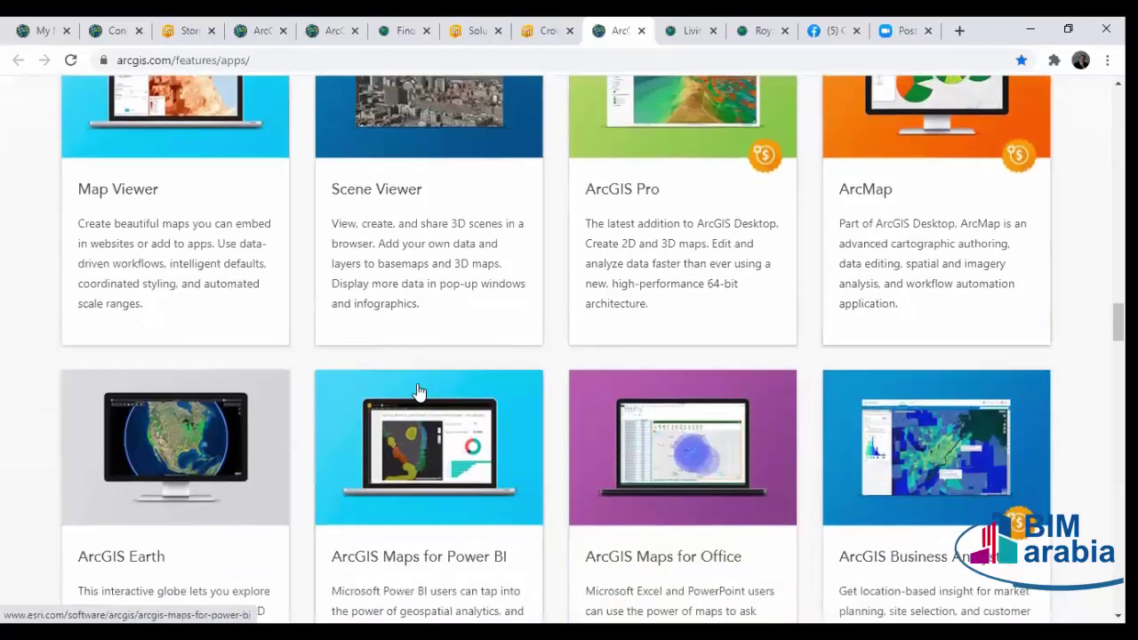
pyautogui.scroll(-2, 809, 386)
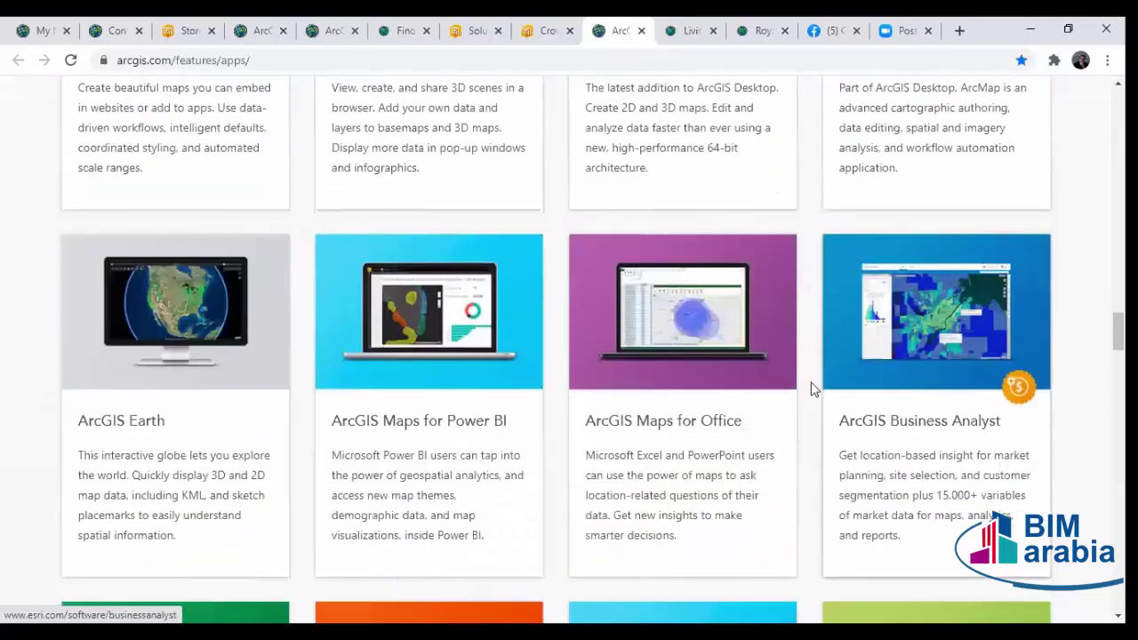
pyautogui.scroll(-2, 414, 332)
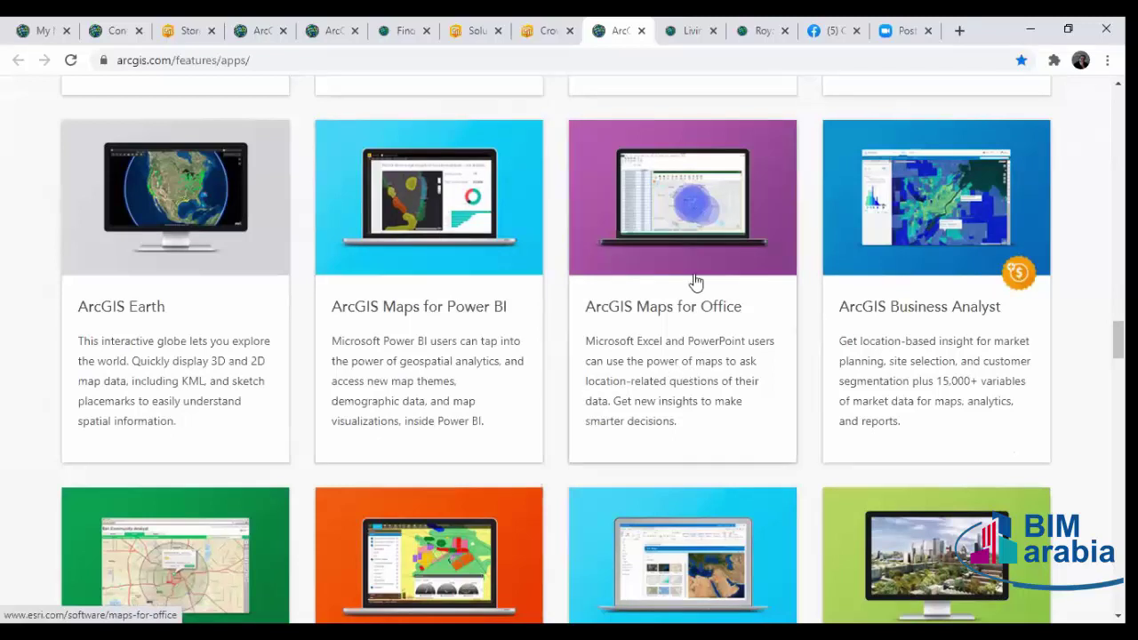
pyautogui.scroll(-1, 437, 366)
pyautogui.scroll(-5, 459, 410)
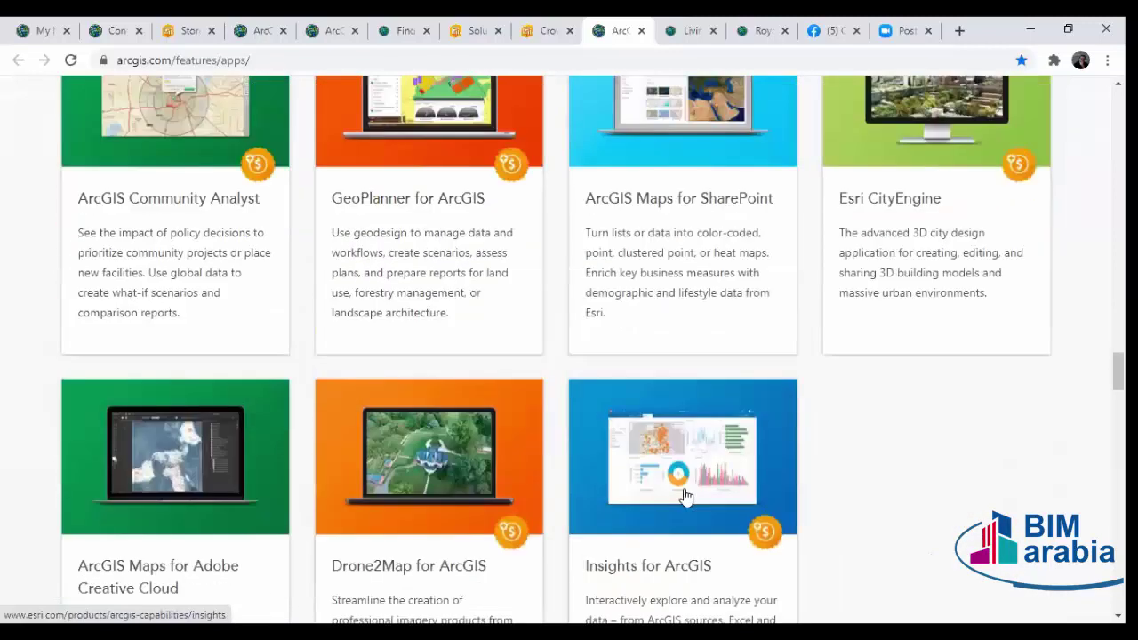
# Return to the Apps for the Field section and review its apps, including Collector, Navigator, Operations Dashboard, Explorer, Workforce and Survey123.
pyautogui.scroll(20, 617, 505)
pyautogui.scroll(3, 299, 328)
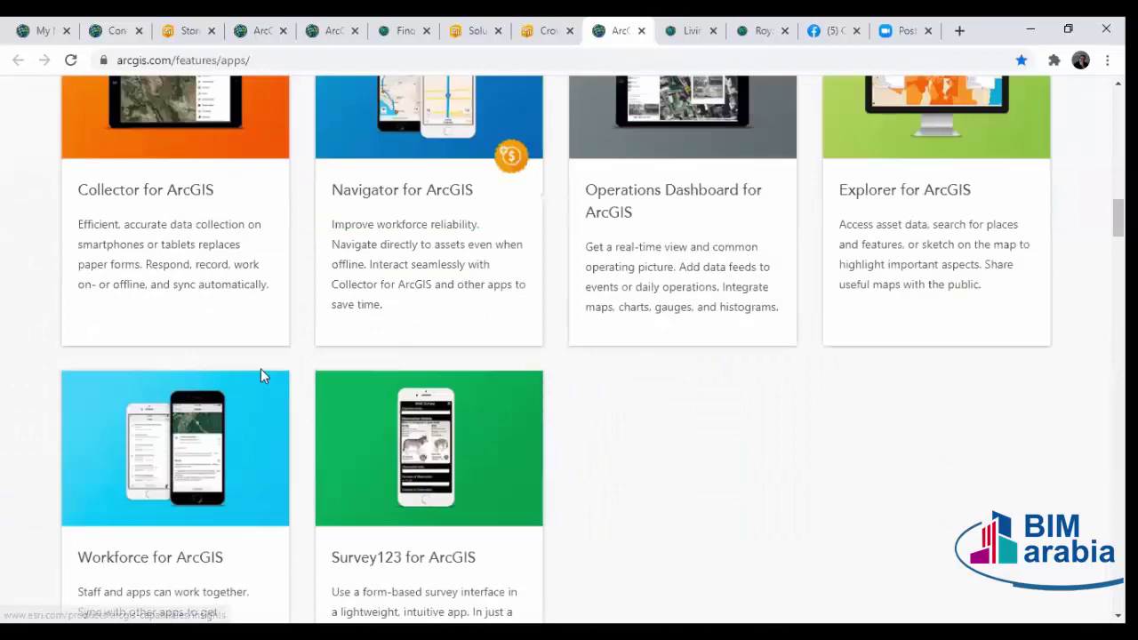
pyautogui.scroll(7, 338, 436)
pyautogui.scroll(3, 151, 382)
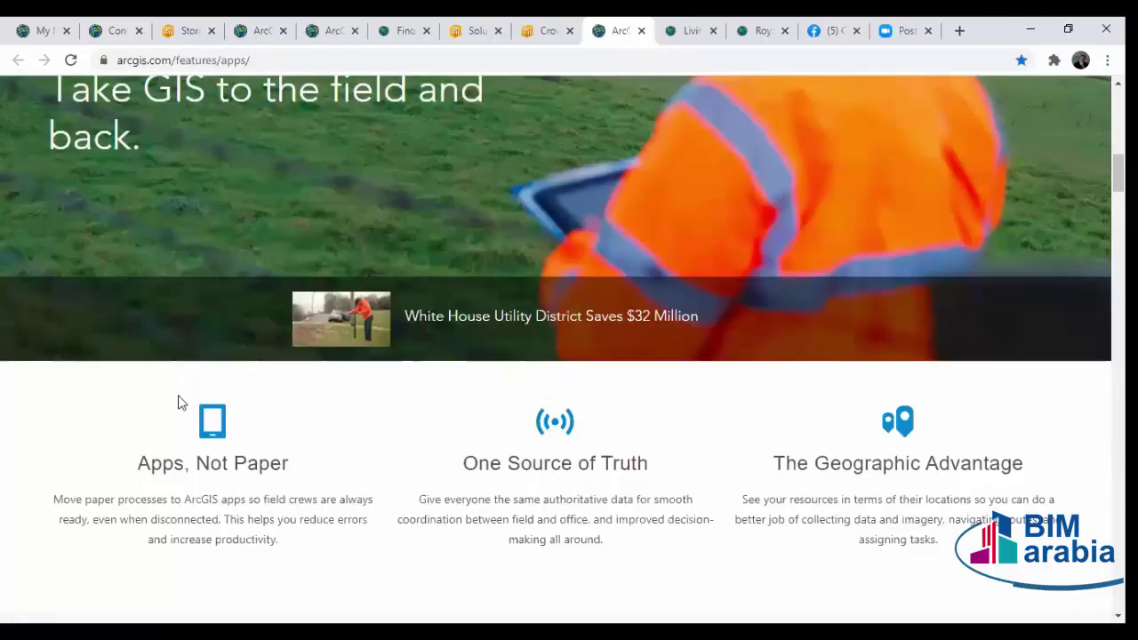
pyautogui.scroll(3, 178, 403)
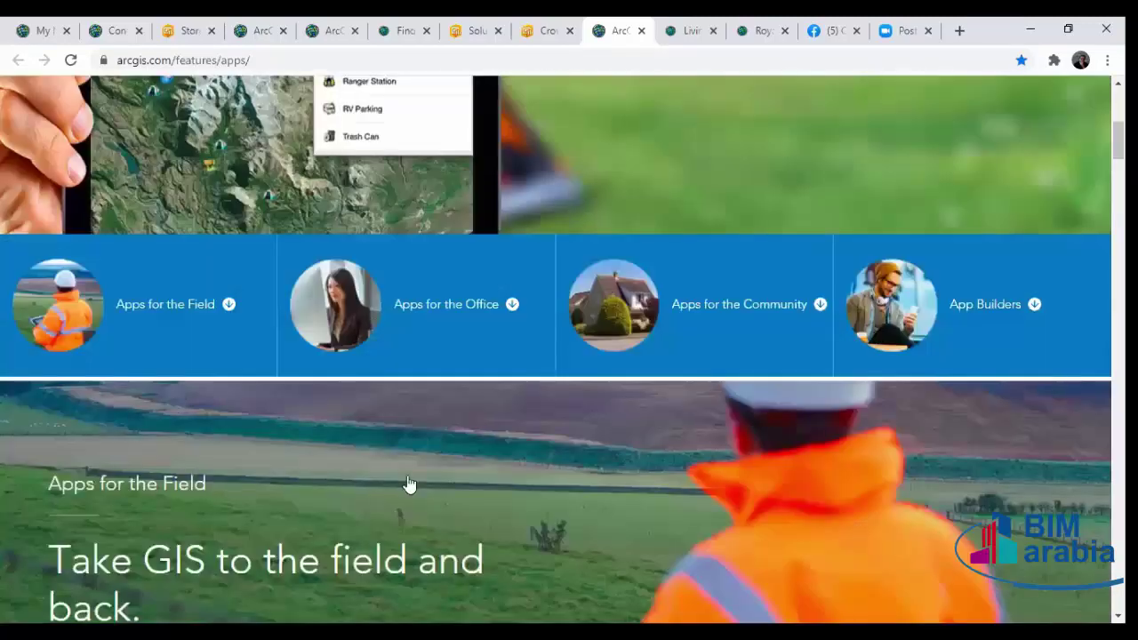
pyautogui.scroll(-10, 533, 513)
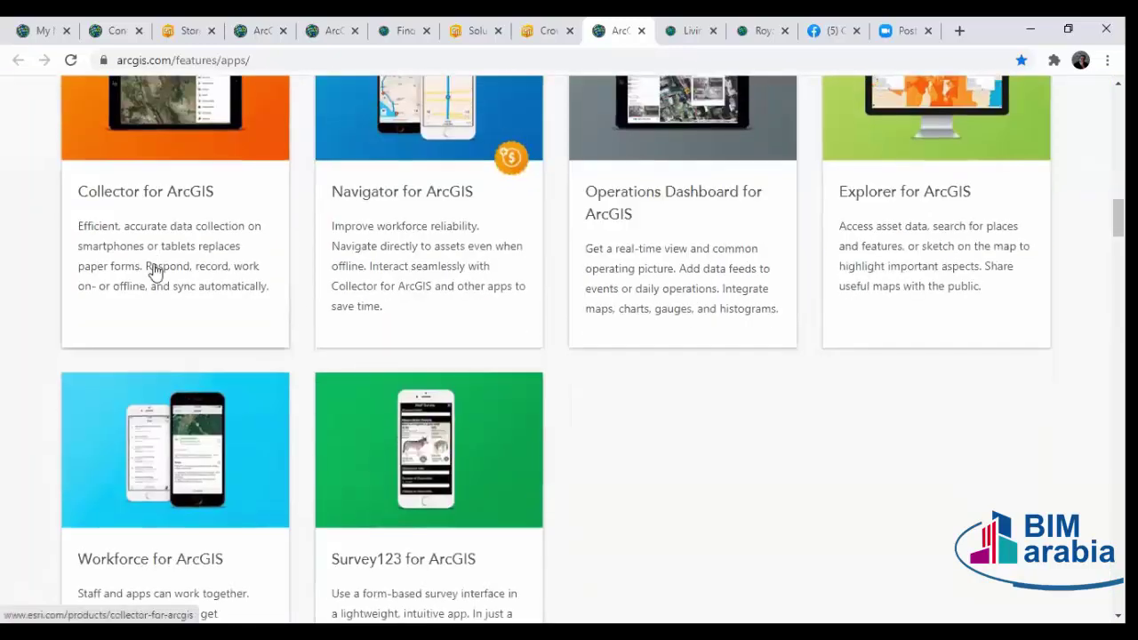
pyautogui.scroll(2, 301, 463)
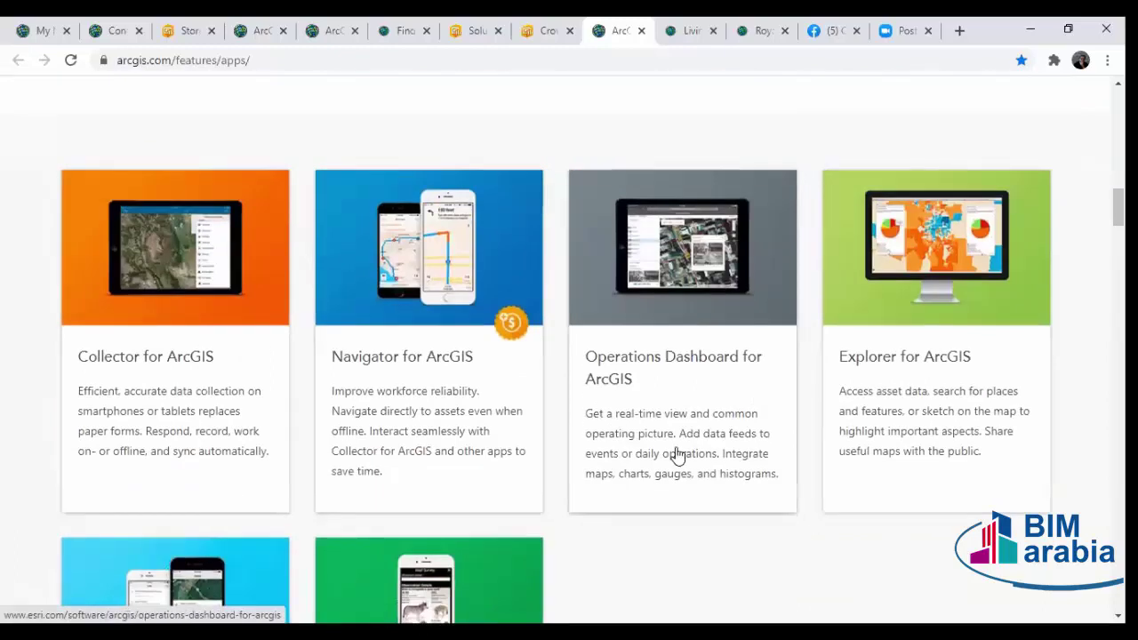
pyautogui.scroll(-1, 680, 462)
pyautogui.scroll(-1, 683, 473)
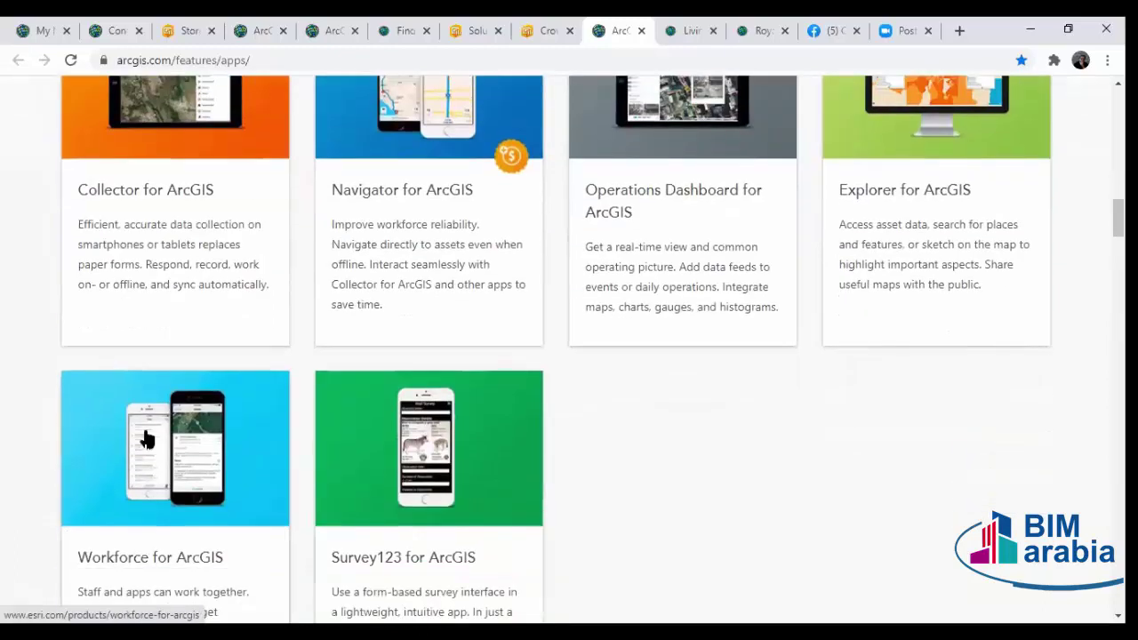